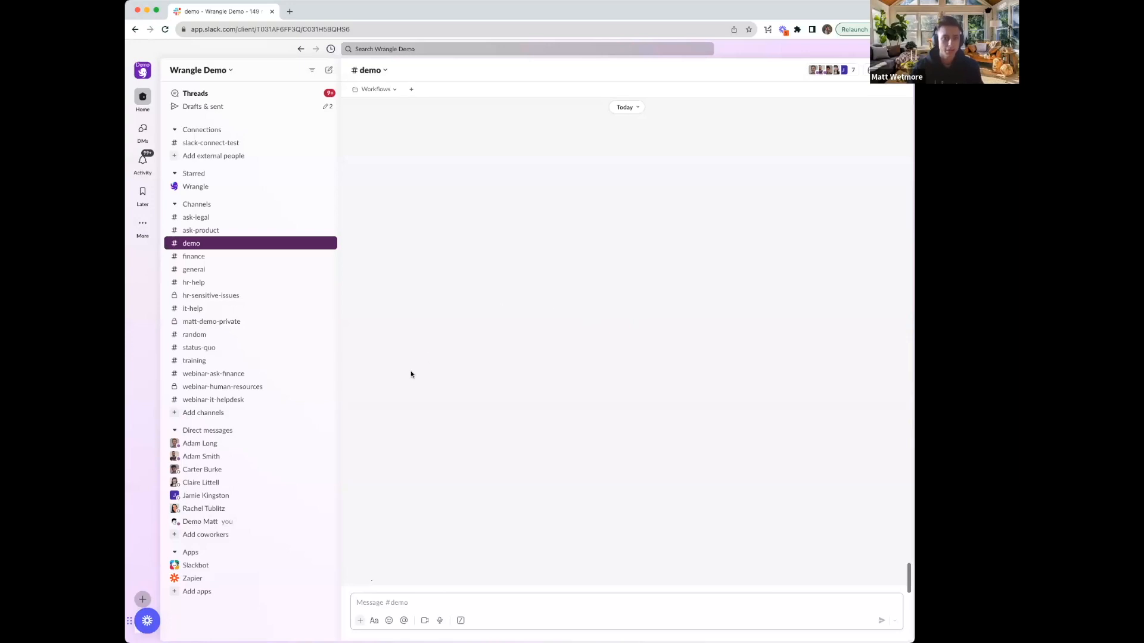
Step: Open the Wrangle app's home in Slack and view the items waiting on me and those created by me
{"action": "left_click", "coordinate": [208, 192]}
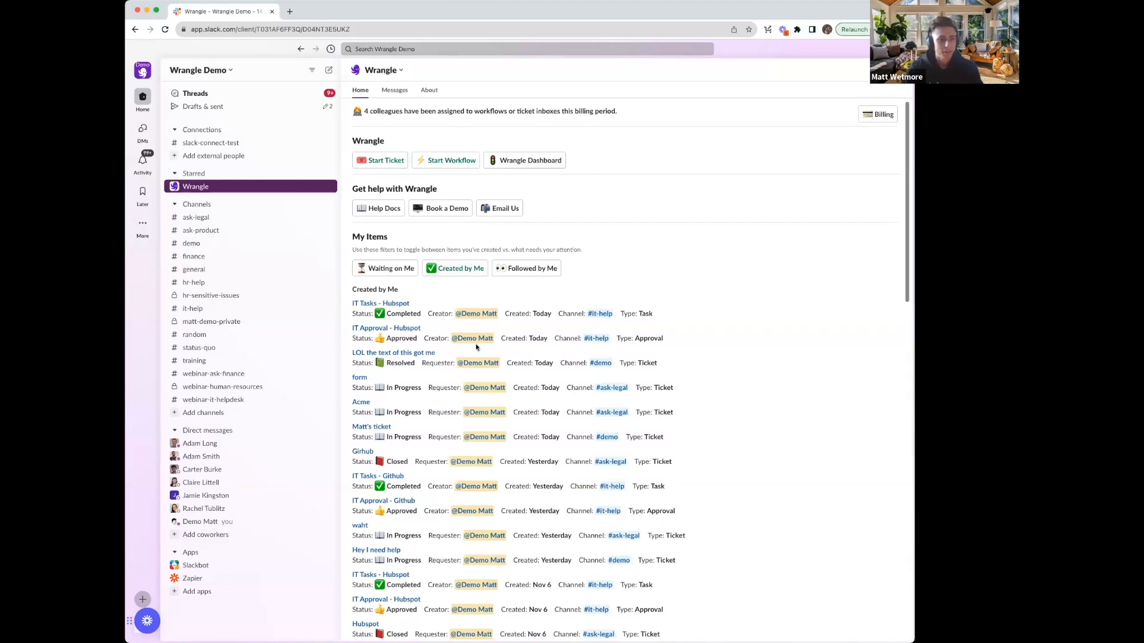
{"action": "left_click", "coordinate": [399, 273]}
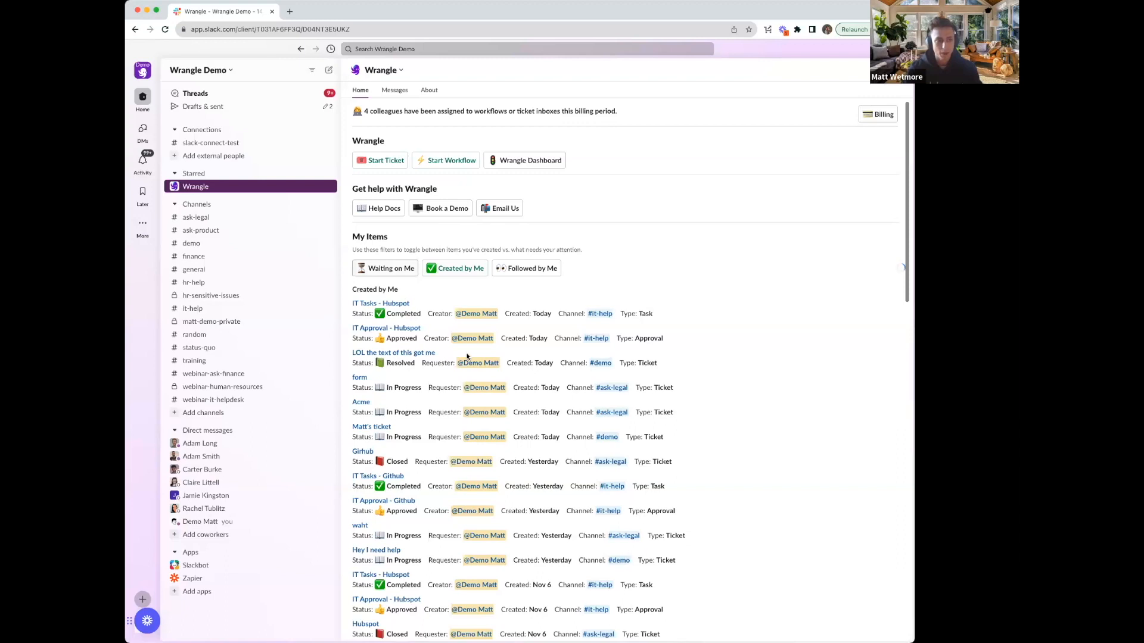
{"action": "left_click", "coordinate": [451, 275]}
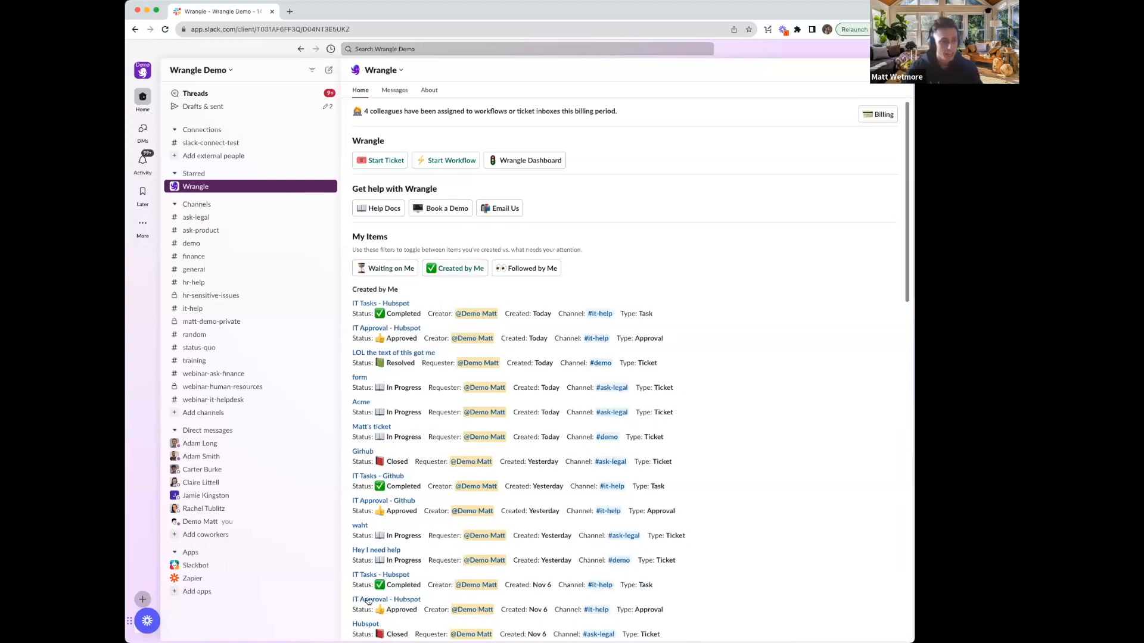
Step: Switch to the Wrangle Dashboard and start creating a new inbox
{"action": "left_click", "coordinate": [532, 161]}
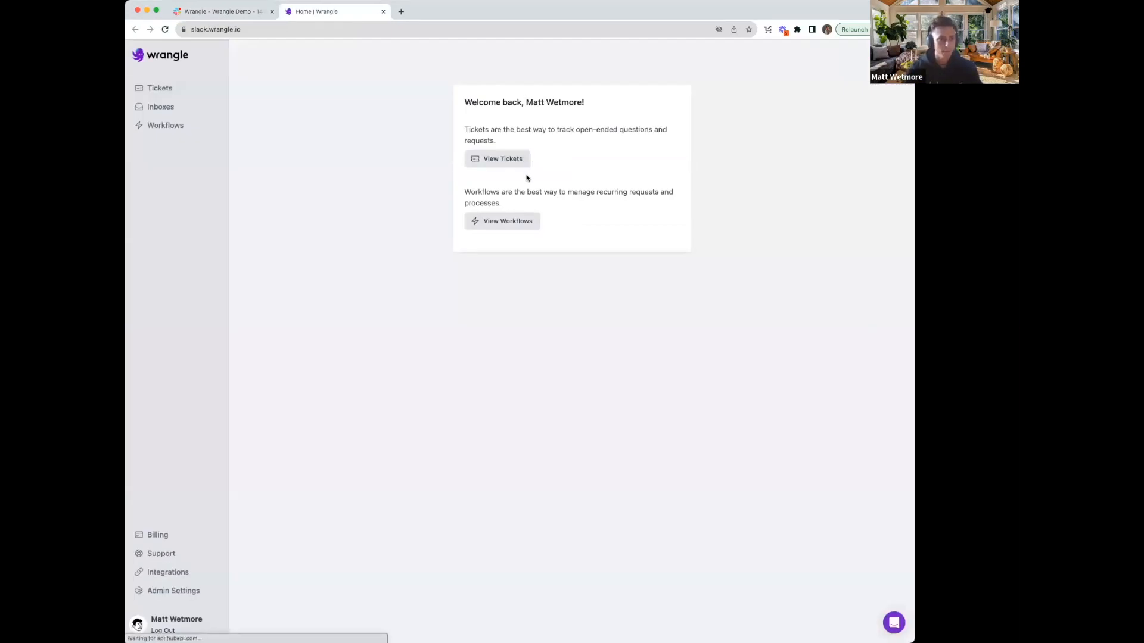
{"action": "left_click", "coordinate": [190, 118]}
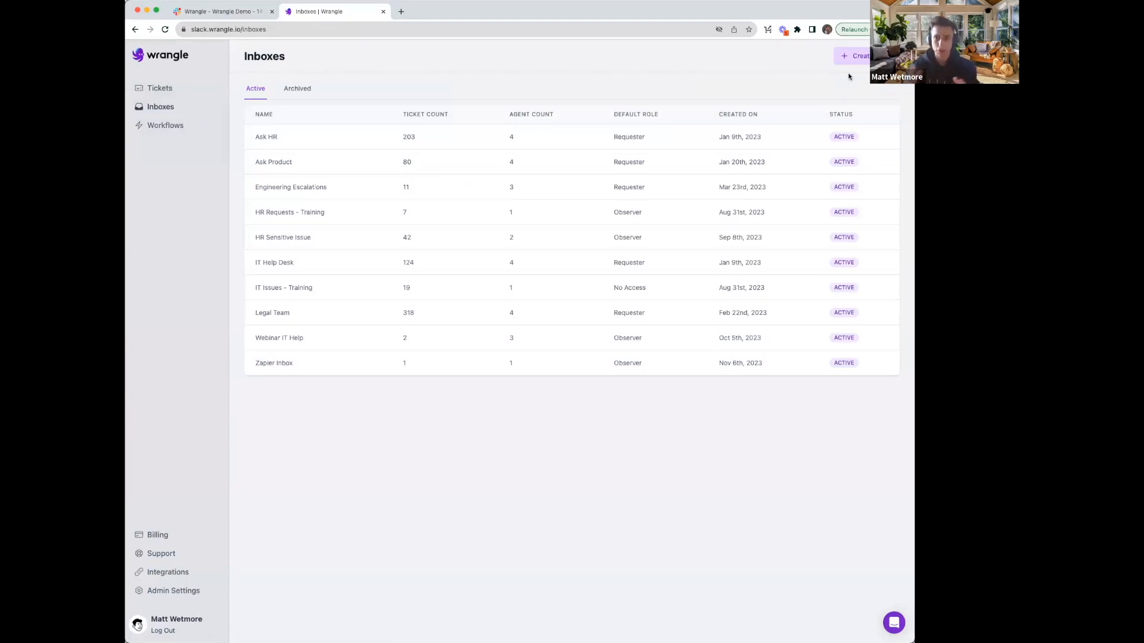
{"action": "left_click", "coordinate": [857, 56]}
Step: Name the inbox "Webinar HR Private Tickets" and set its description to "Send your sensitive HR tickets here"
{"action": "left_click", "coordinate": [610, 244]}
{"action": "type", "text": "WEb"}
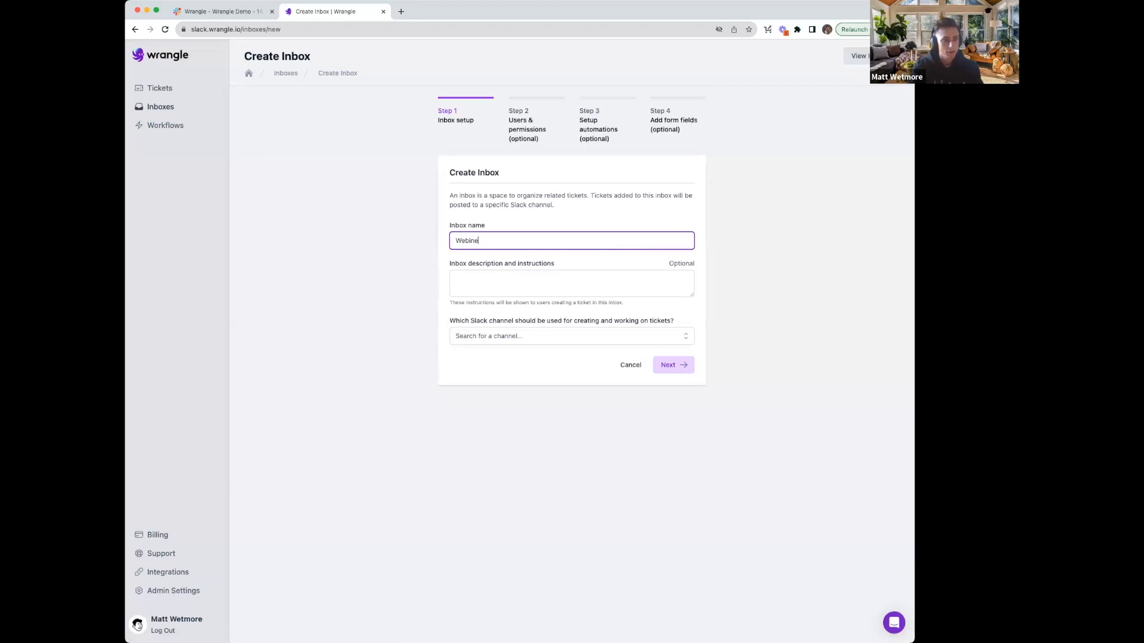
{"action": "type", "text": "inar HR Private TIckets"}
{"action": "left_click", "coordinate": [630, 289]}
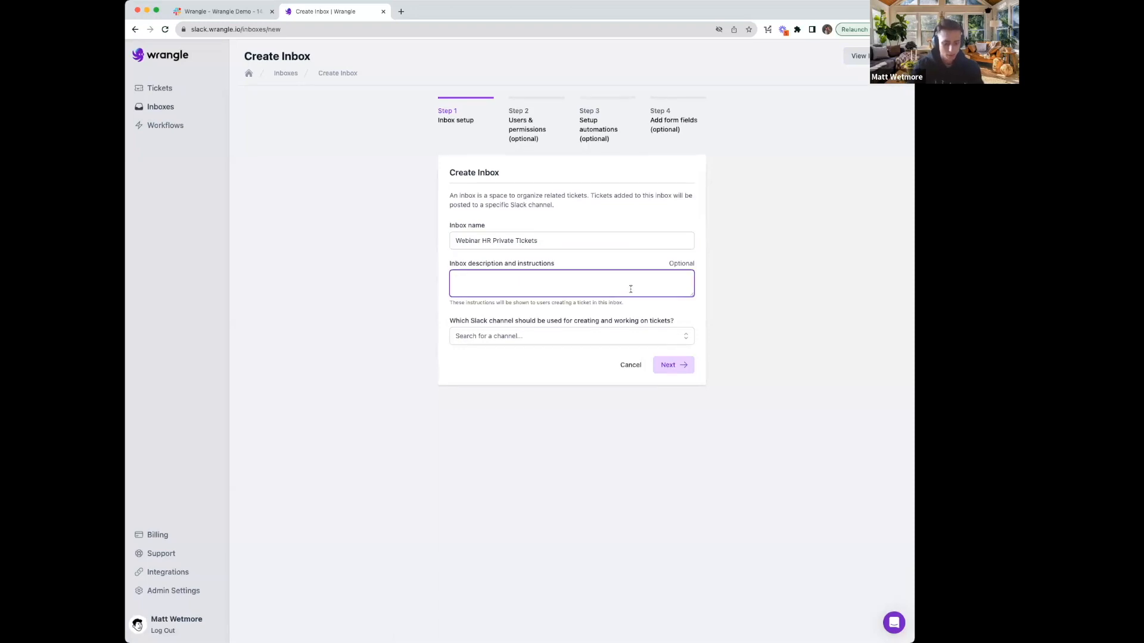
{"action": "type", "text": "Send your s"}
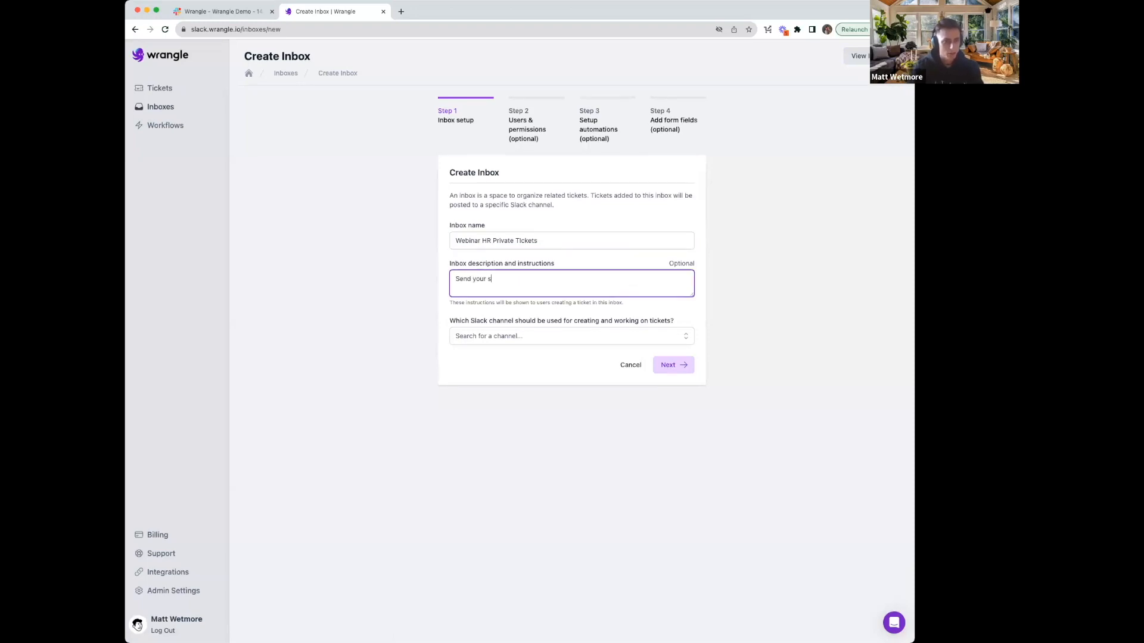
{"action": "type", "text": "ensitive HR tickets here"}
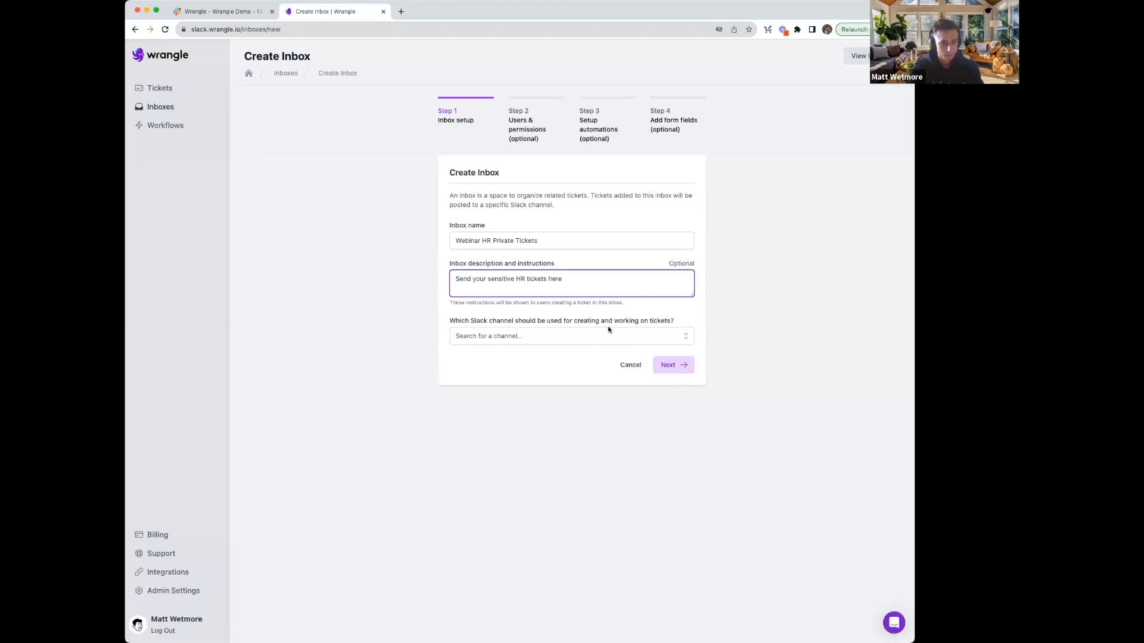
Step: Assign the private Slack channel webinar-human-resources for creating and working on the inbox's tickets
{"action": "left_click", "coordinate": [605, 336]}
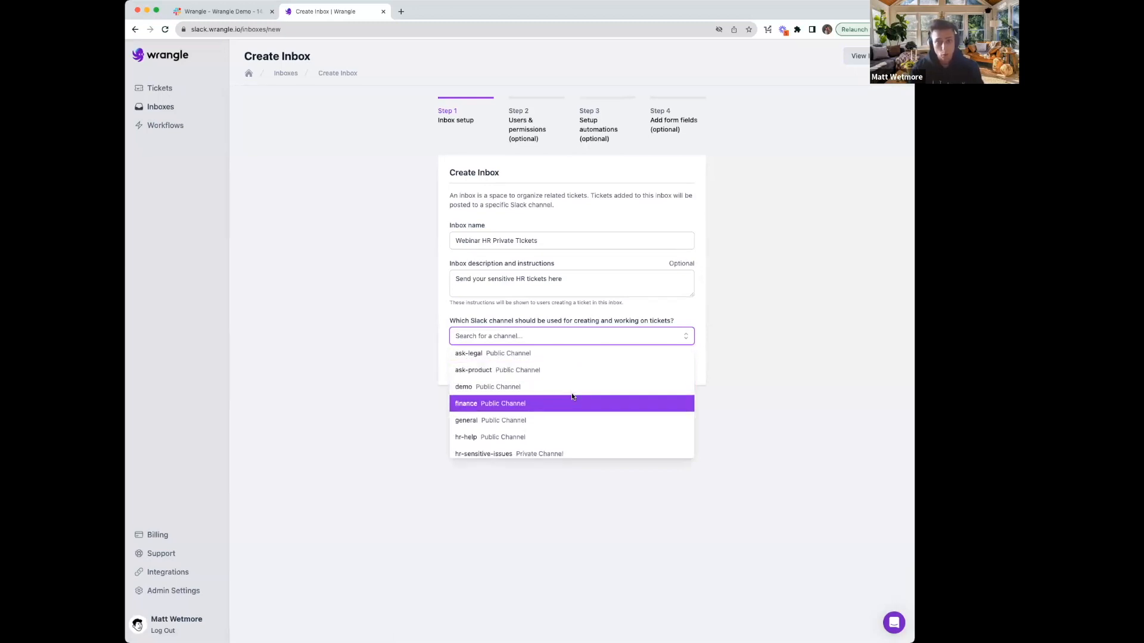
{"action": "scroll", "coordinate": [572, 396], "scroll_direction": "down", "scroll_amount": 2}
{"action": "scroll", "coordinate": [570, 392], "scroll_direction": "down", "scroll_amount": 3}
{"action": "type", "text": "web"}
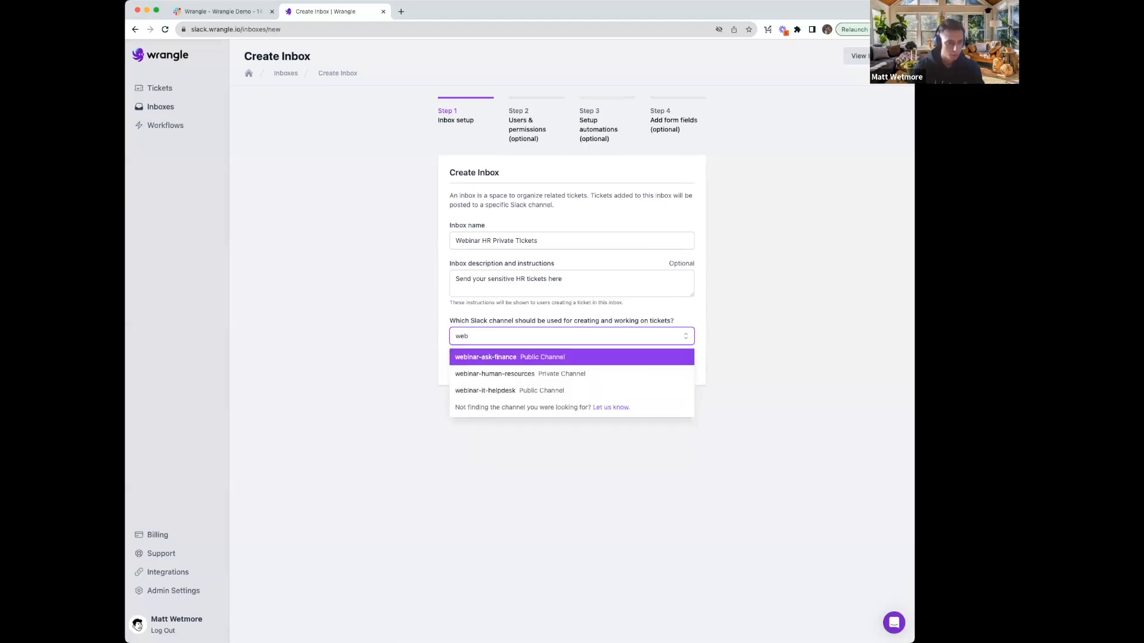
{"action": "left_click", "coordinate": [557, 374]}
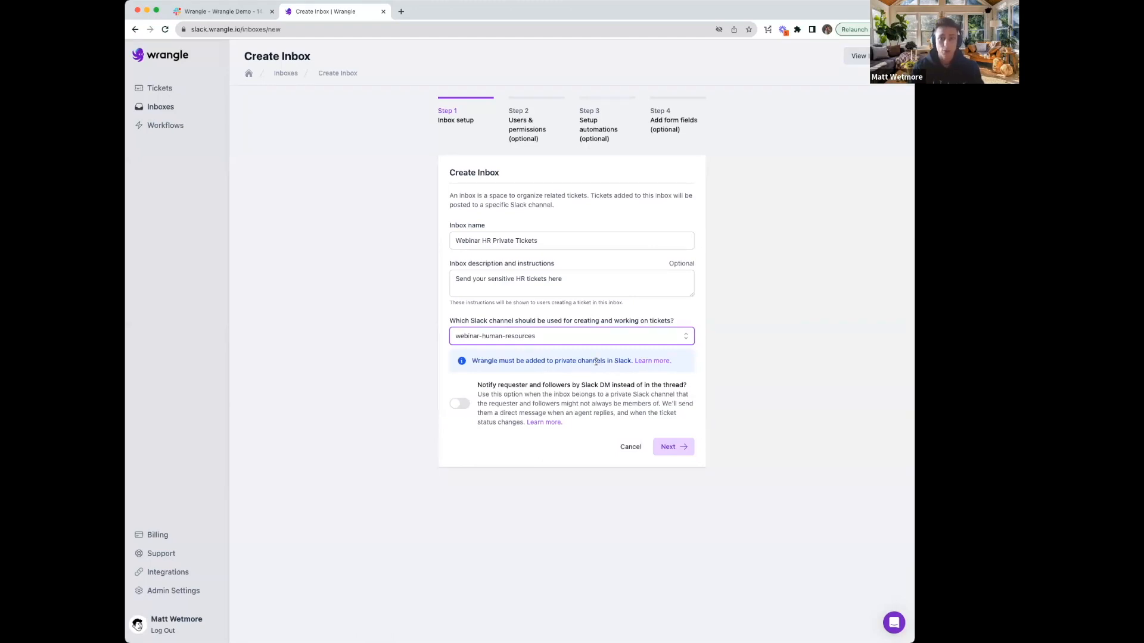
Step: Enable notifying the requester and followers by Slack DM instead of in the thread
{"action": "left_click", "coordinate": [465, 406]}
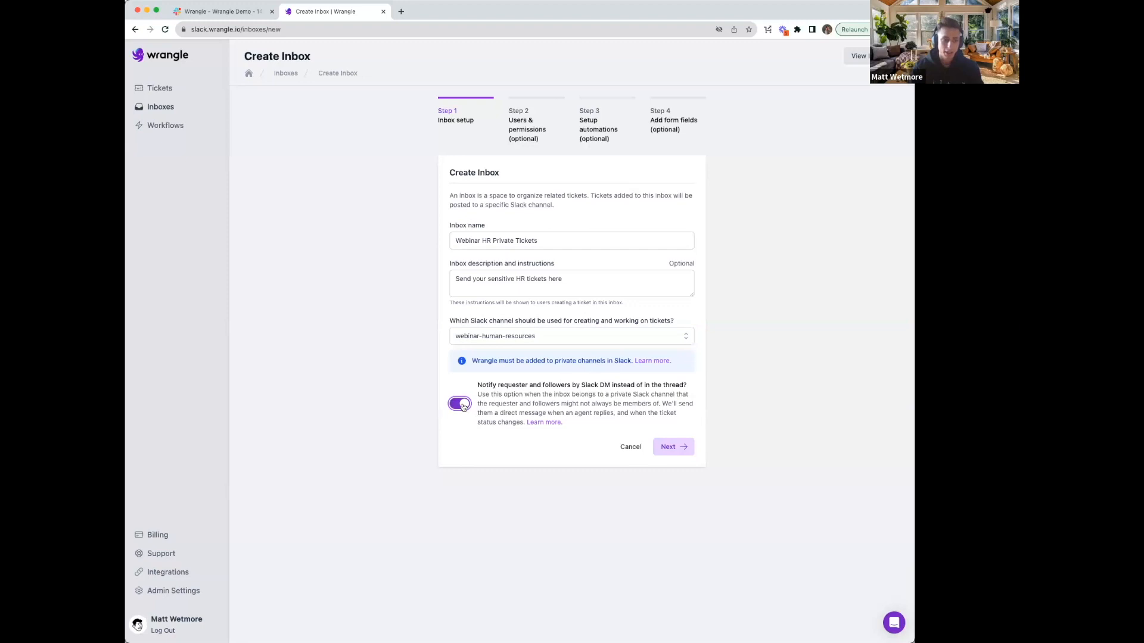
{"action": "left_click_drag", "start_coordinate": [480, 385], "coordinate": [700, 387]}
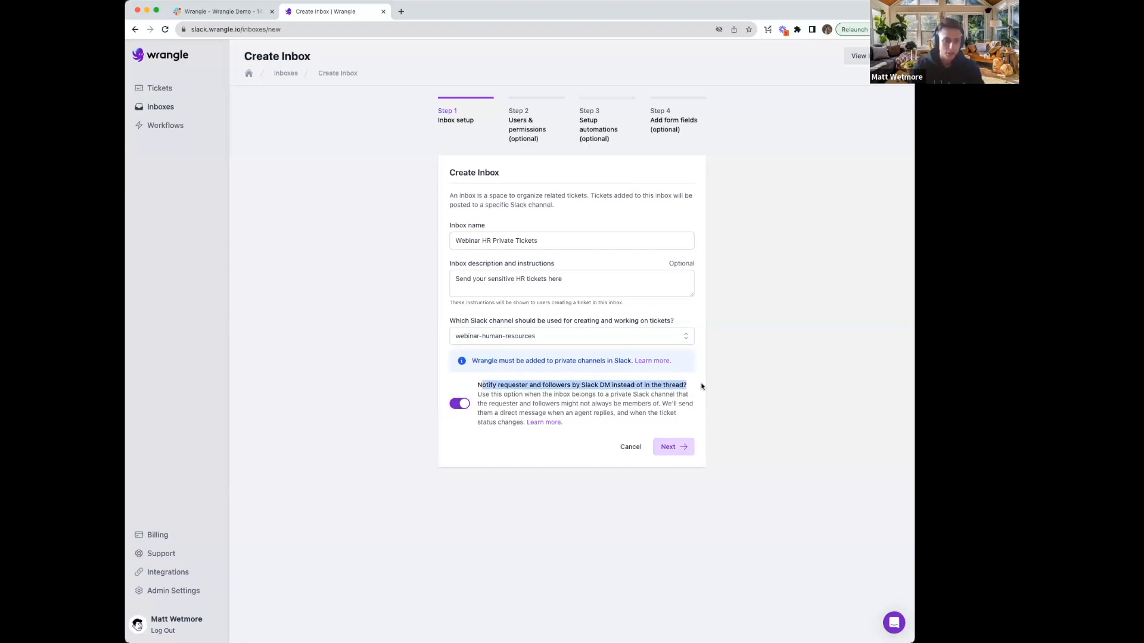
{"action": "left_click", "coordinate": [673, 387]}
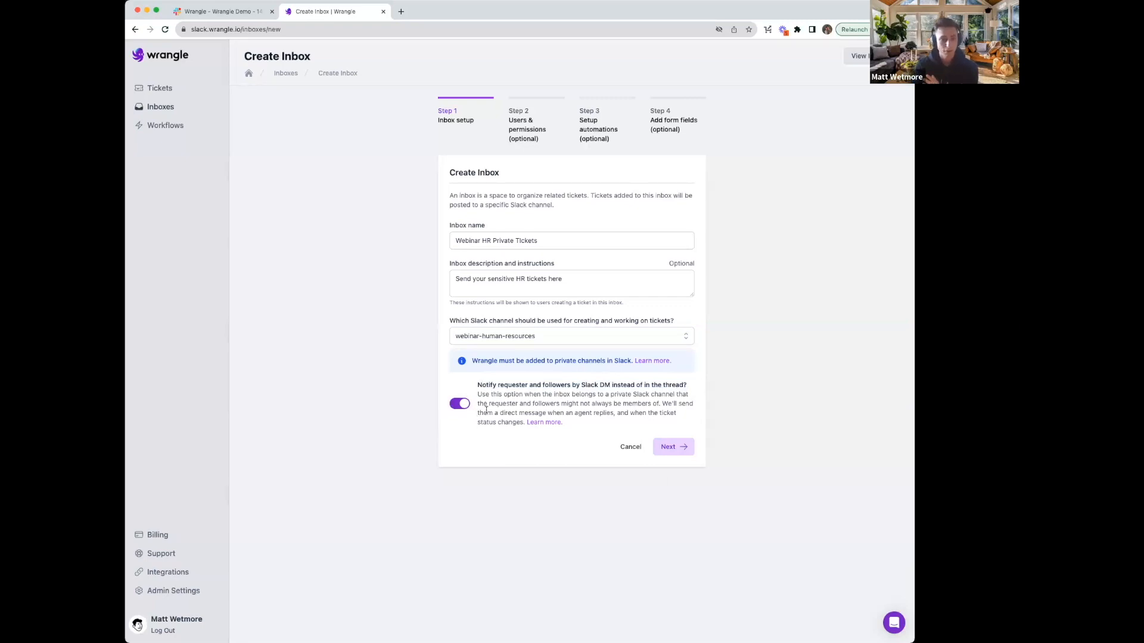
Step: Continue to users and permissions and set the role for everyone at Wrangle Demo to Requester
{"action": "left_click", "coordinate": [682, 454]}
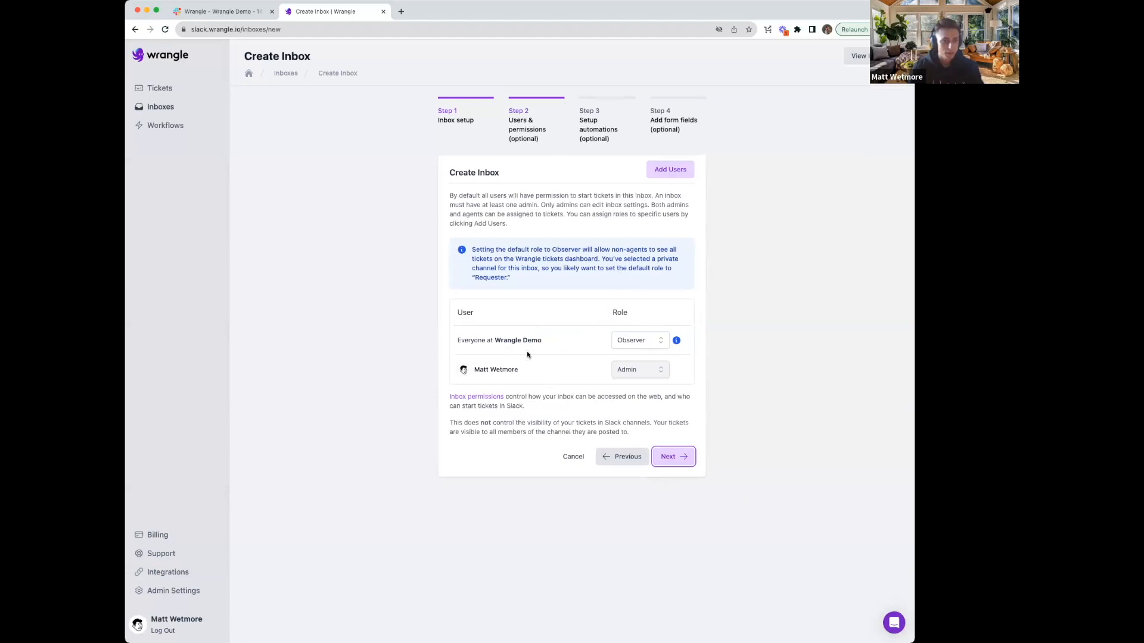
{"action": "left_click", "coordinate": [664, 341]}
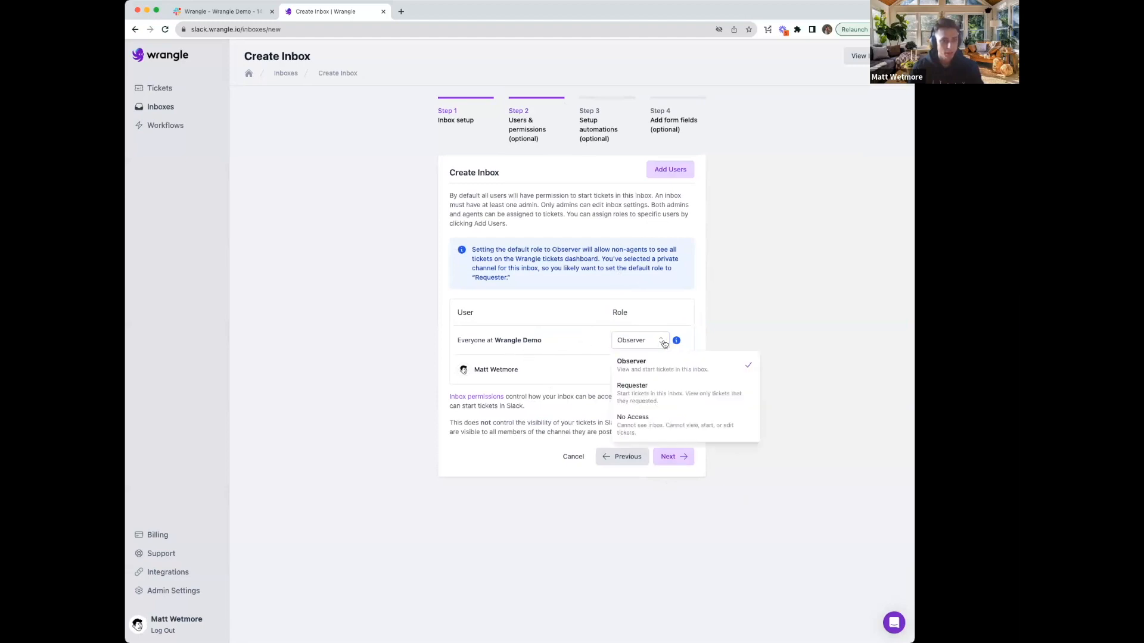
{"action": "left_click", "coordinate": [657, 397]}
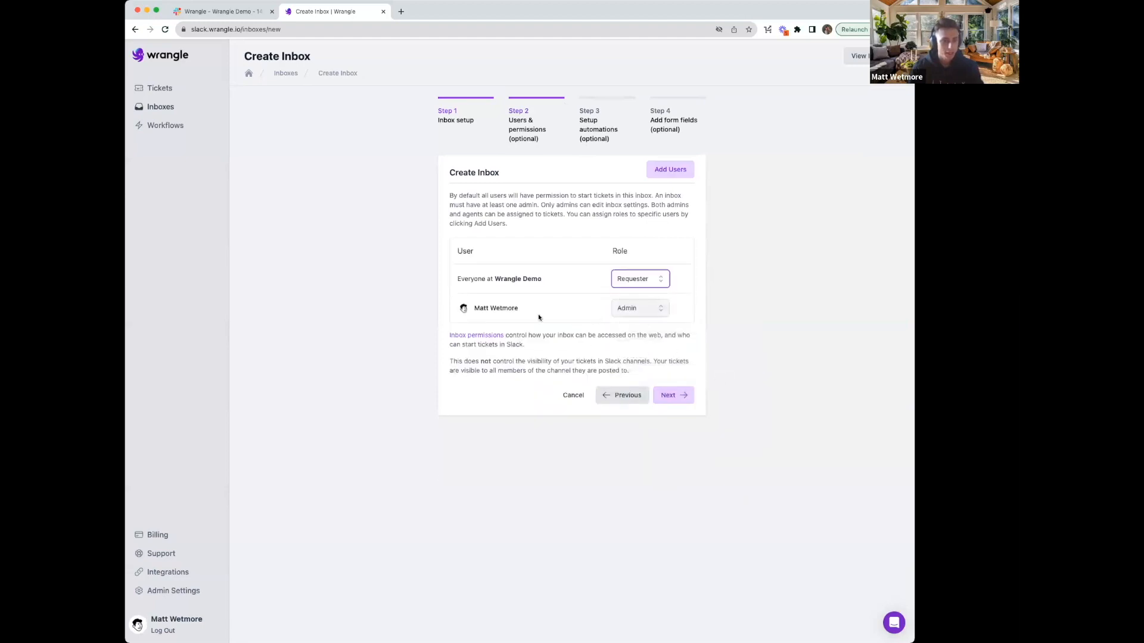
Step: Add an HR colleague to the inbox with the Admin role and continue to the automations setup
{"action": "left_click", "coordinate": [670, 169]}
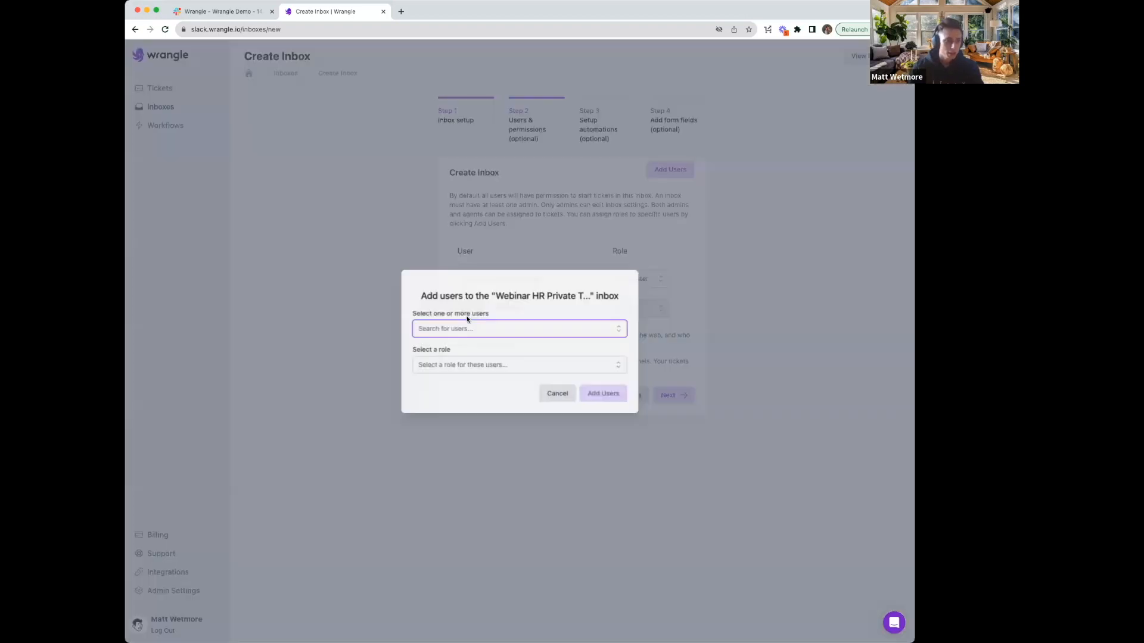
{"action": "type", "text": "claire"}
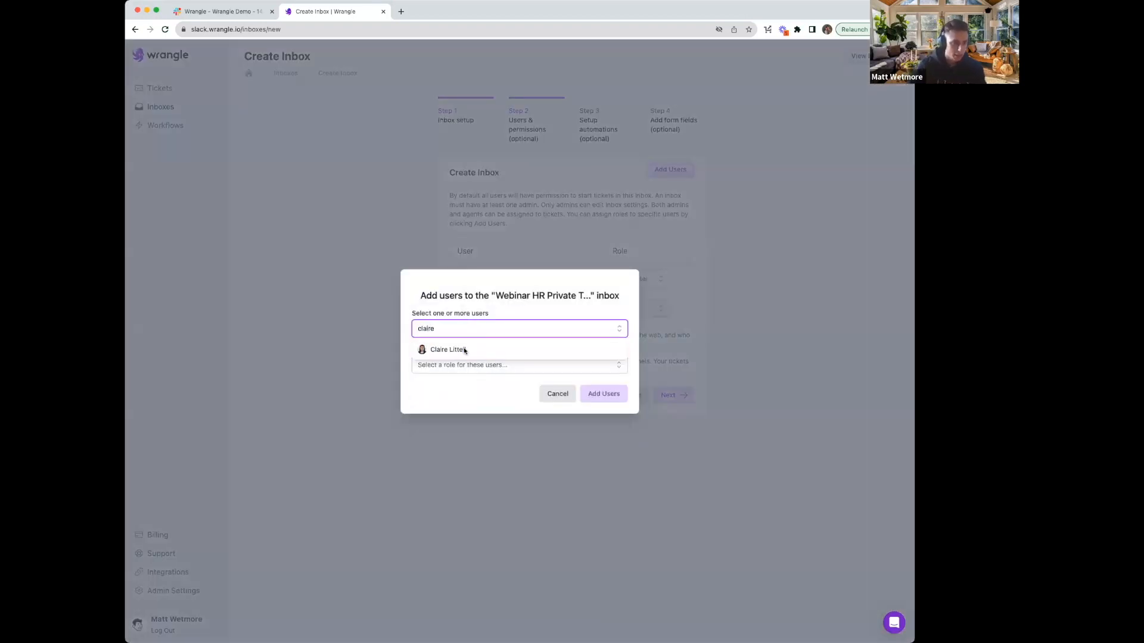
{"action": "left_click", "coordinate": [466, 351]}
{"action": "left_click", "coordinate": [467, 373]}
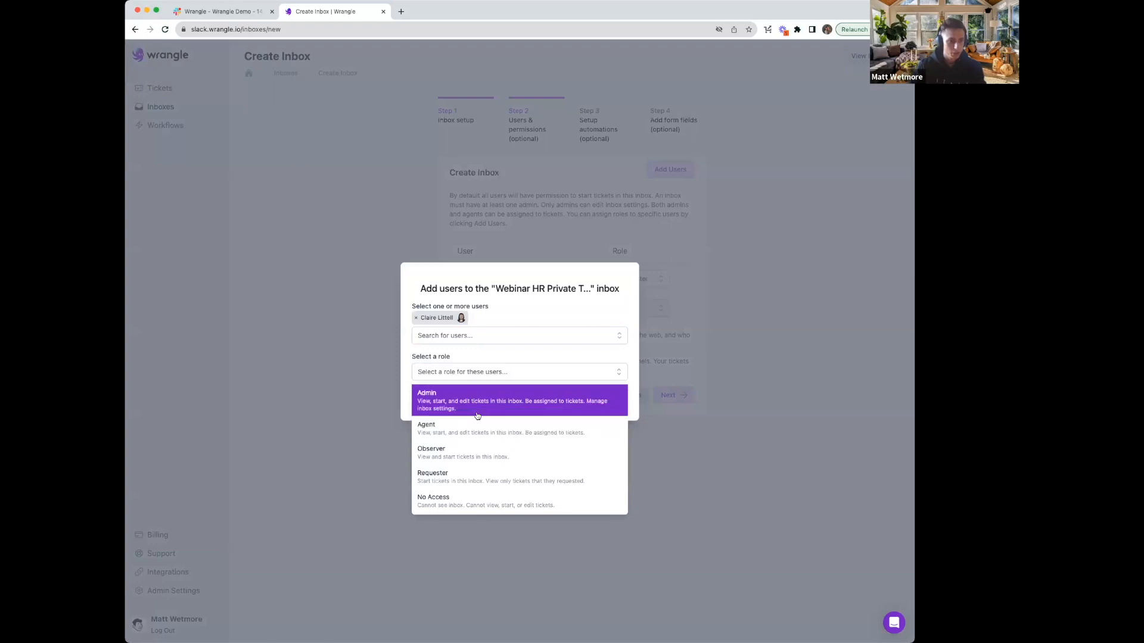
{"action": "left_click", "coordinate": [476, 411]}
{"action": "left_click", "coordinate": [603, 401]}
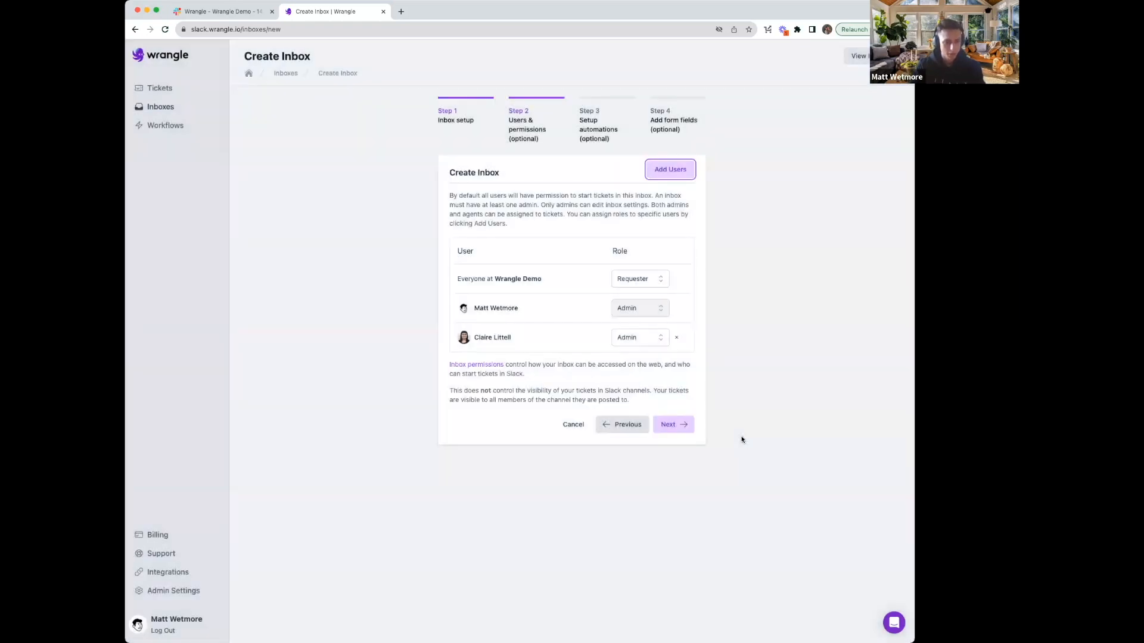
{"action": "left_click", "coordinate": [692, 427]}
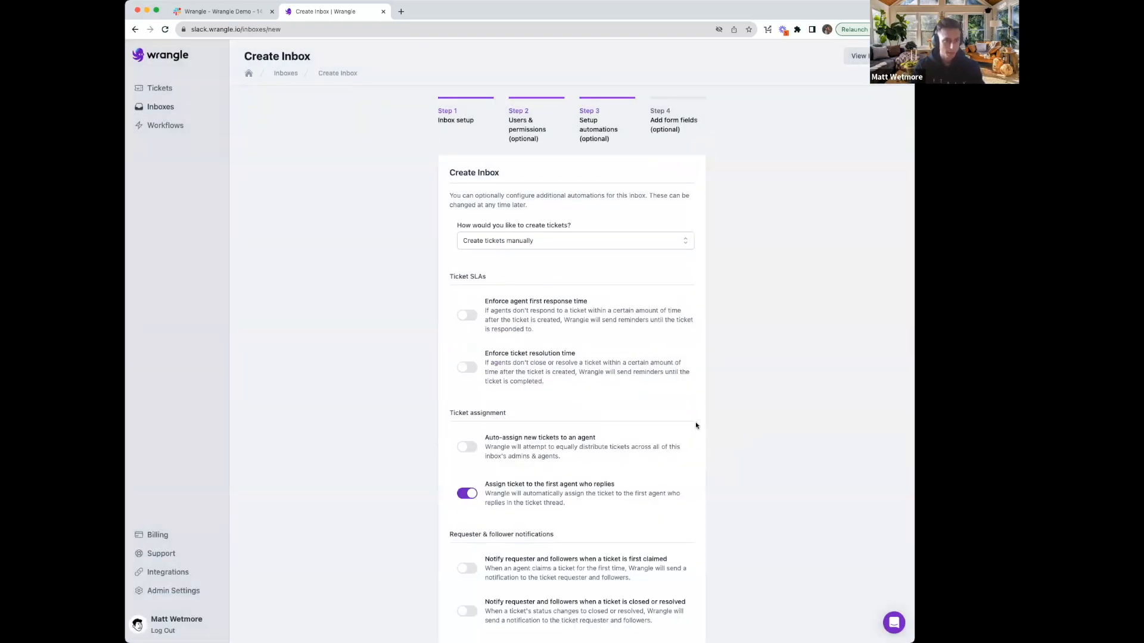
Step: Choose "Create tickets manually" as the way tickets are created in the inbox
{"action": "scroll", "coordinate": [613, 197], "scroll_direction": "down", "scroll_amount": 2}
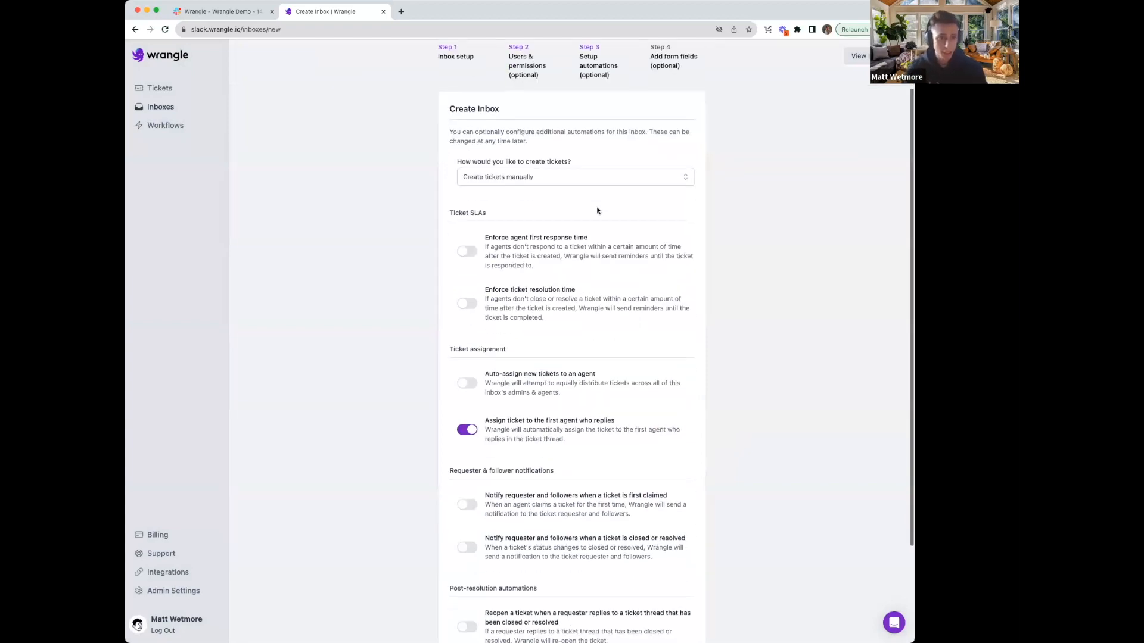
{"action": "scroll", "coordinate": [614, 184], "scroll_direction": "up", "scroll_amount": 2}
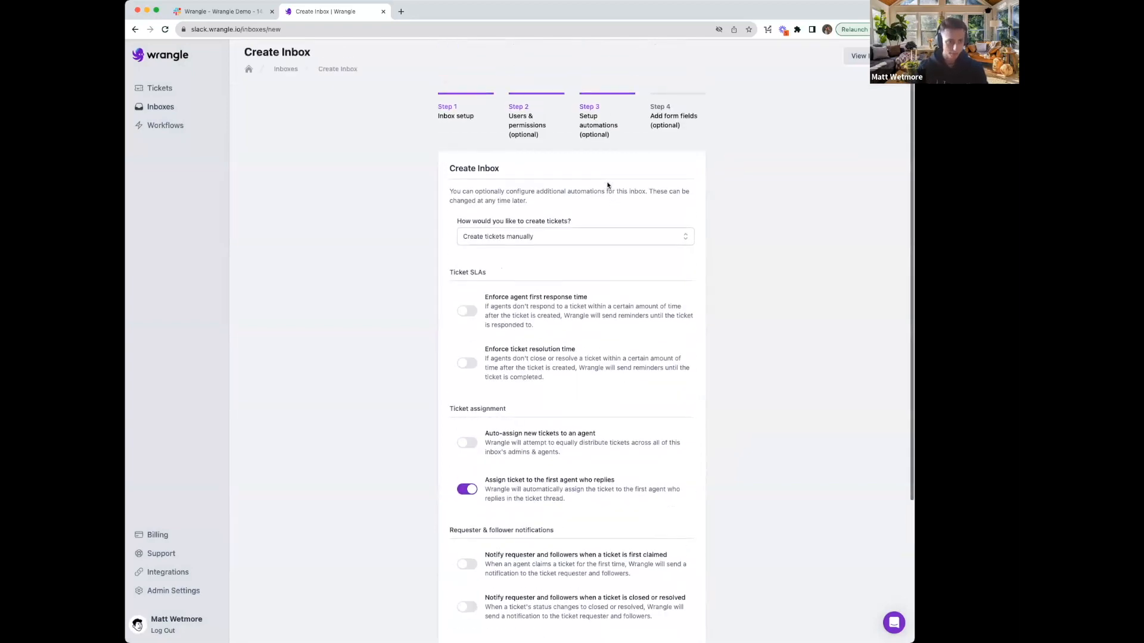
{"action": "left_click", "coordinate": [588, 243]}
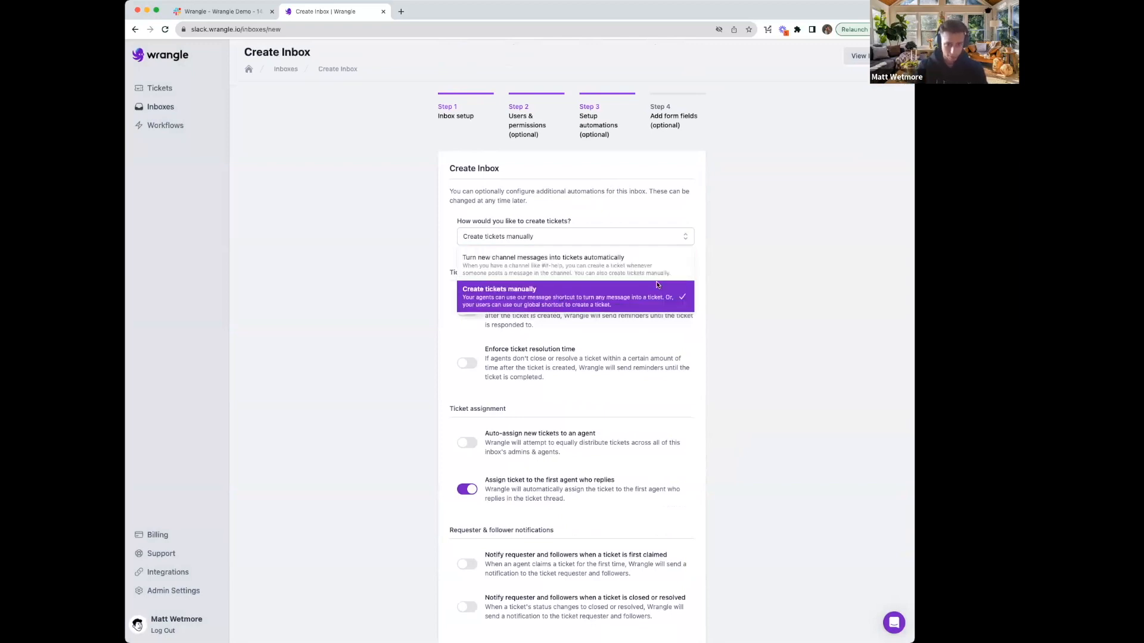
{"action": "left_click", "coordinate": [570, 302]}
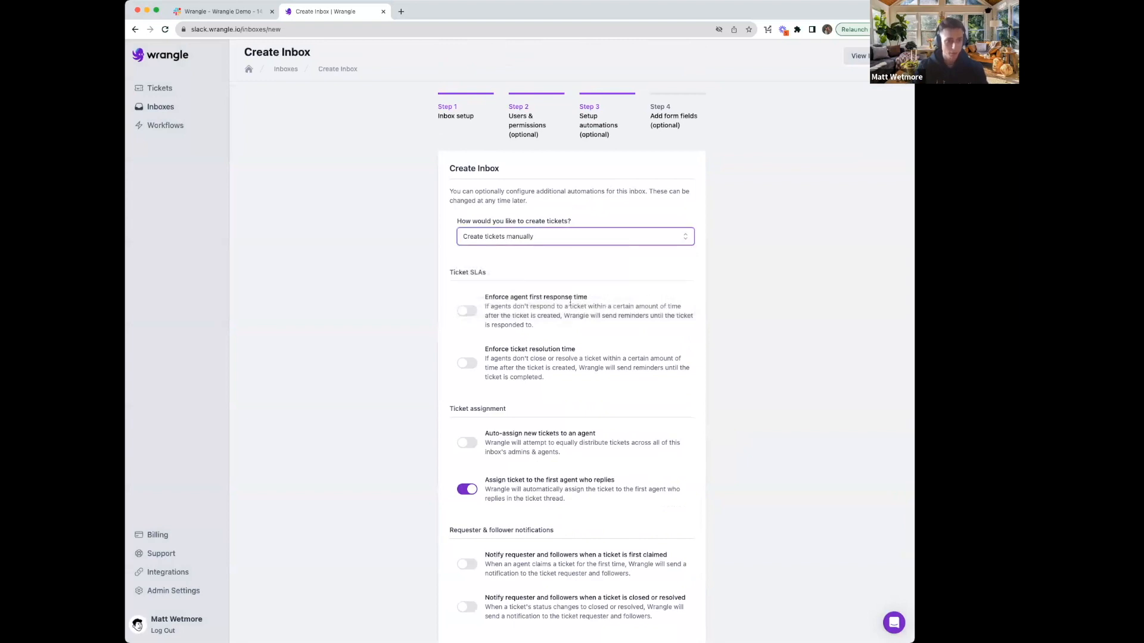
Step: Enforce the ticket resolution time, keeping the agent reminder at 2 weekdays
{"action": "scroll", "coordinate": [569, 302], "scroll_direction": "down", "scroll_amount": 1}
{"action": "scroll", "coordinate": [569, 302], "scroll_direction": "down", "scroll_amount": 2}
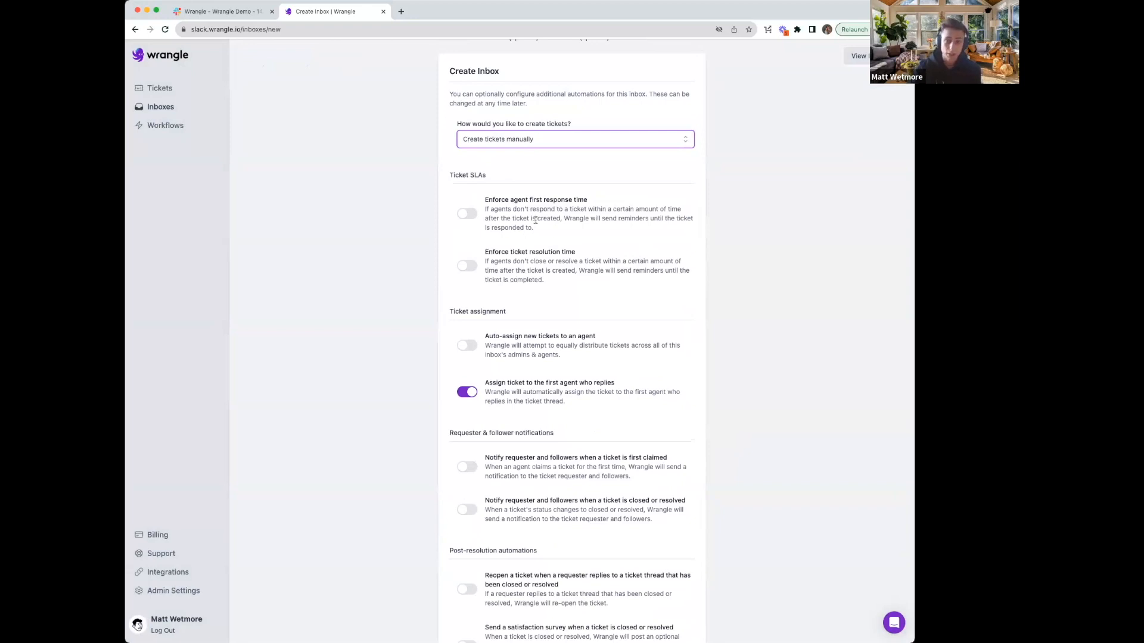
{"action": "left_click", "coordinate": [468, 265]}
{"action": "left_click", "coordinate": [504, 314]}
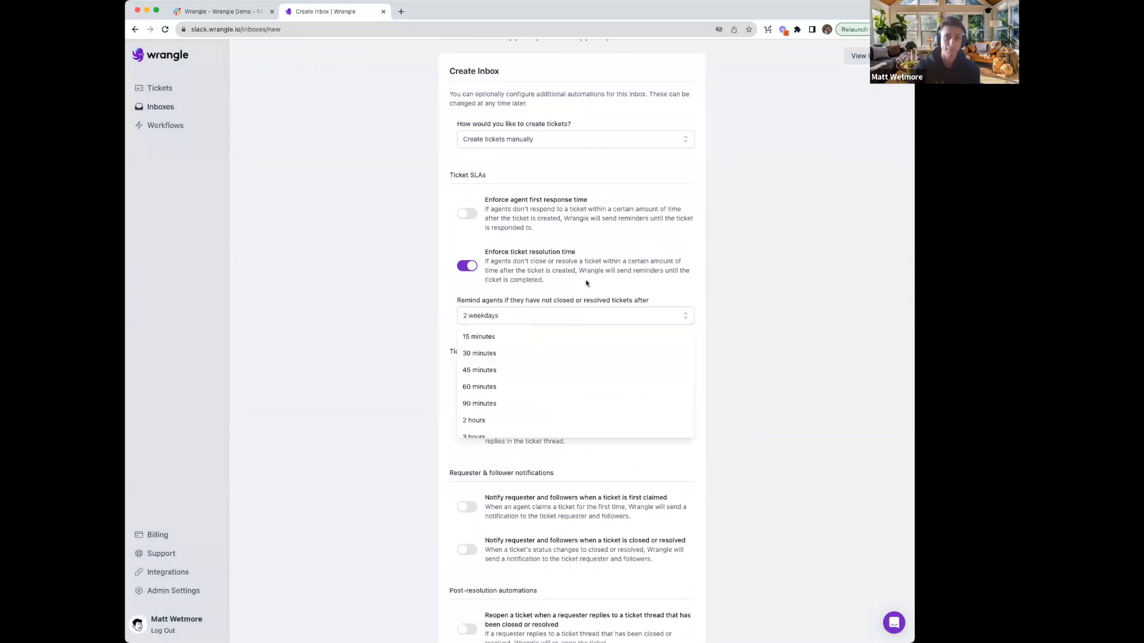
{"action": "left_click", "coordinate": [689, 271]}
Step: Enforce the agent first response time, with agents reminded after 2 hours without a response
{"action": "left_click", "coordinate": [467, 213]}
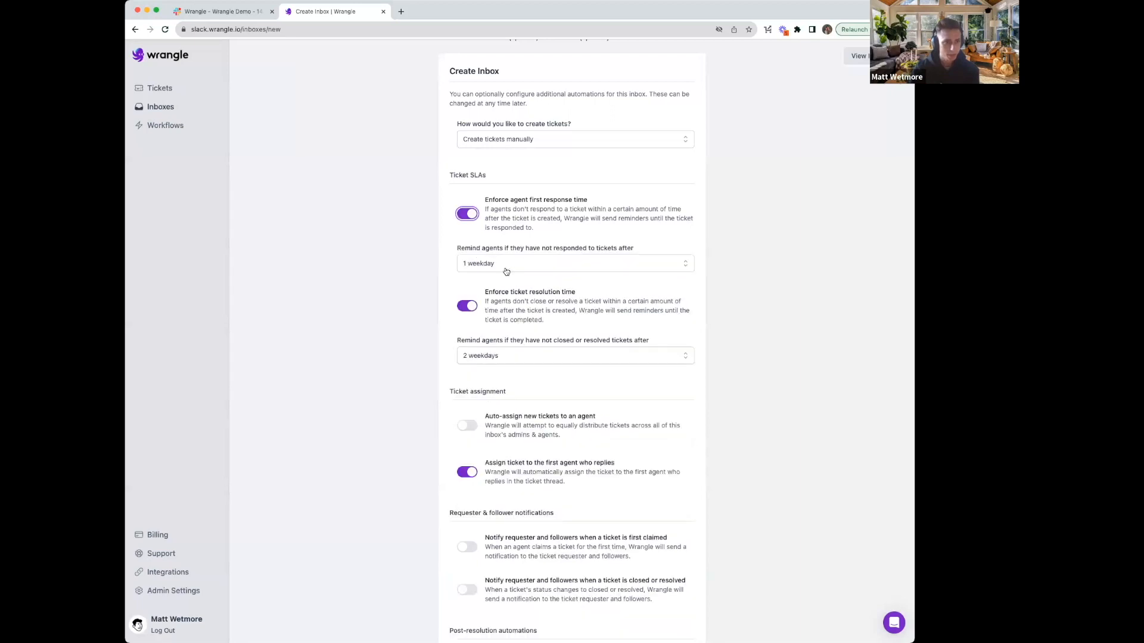
{"action": "left_click", "coordinate": [491, 269]}
{"action": "scroll", "coordinate": [503, 334], "scroll_direction": "down", "scroll_amount": 3}
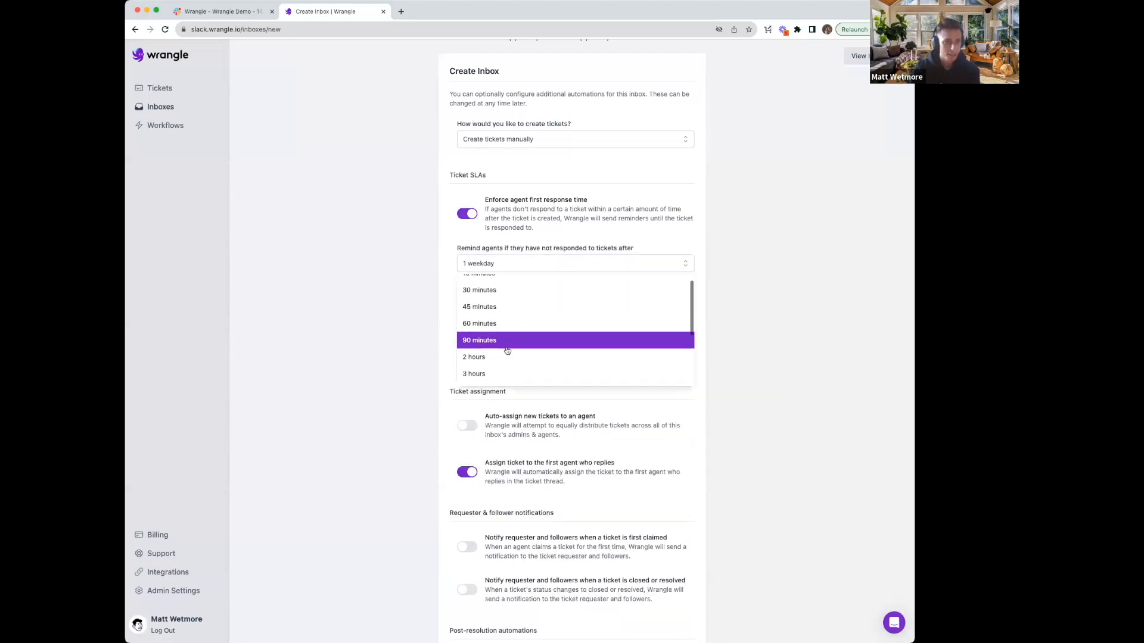
{"action": "left_click", "coordinate": [501, 306]}
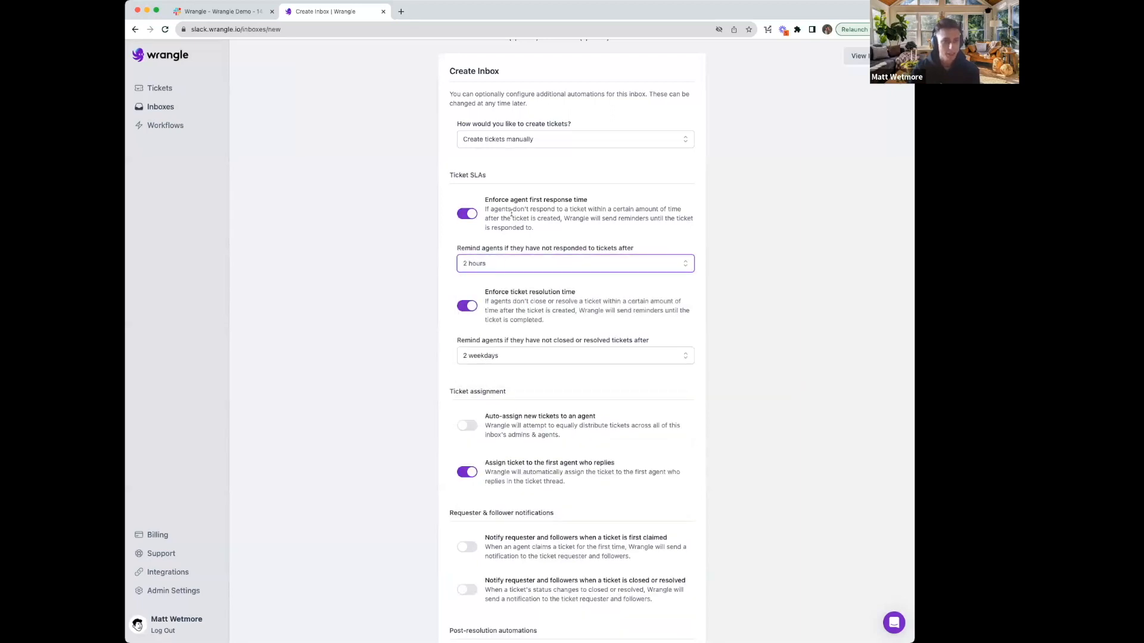
{"action": "left_click", "coordinate": [721, 298]}
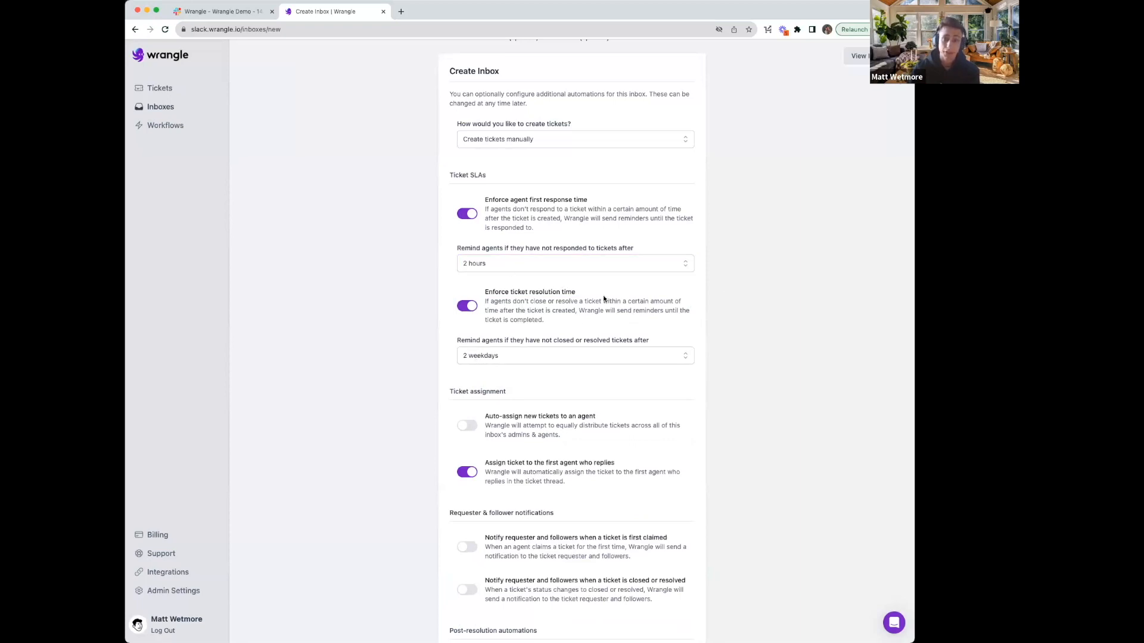
Step: Enable auto-assigning new tickets to an agent
{"action": "scroll", "coordinate": [609, 299], "scroll_direction": "down", "scroll_amount": 5}
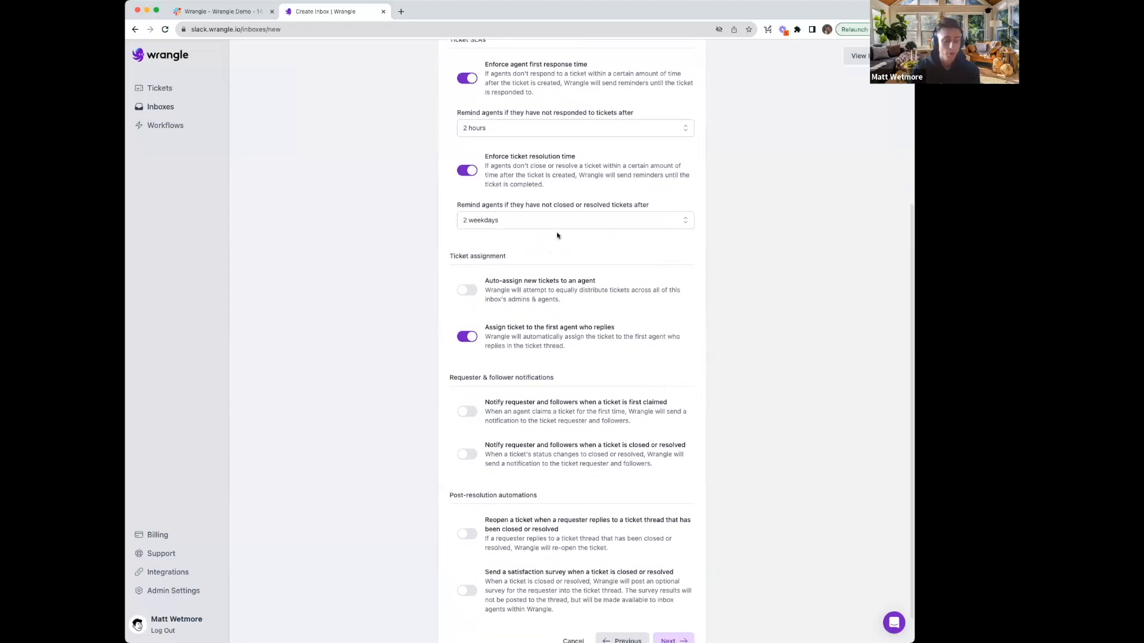
{"action": "left_click", "coordinate": [470, 291]}
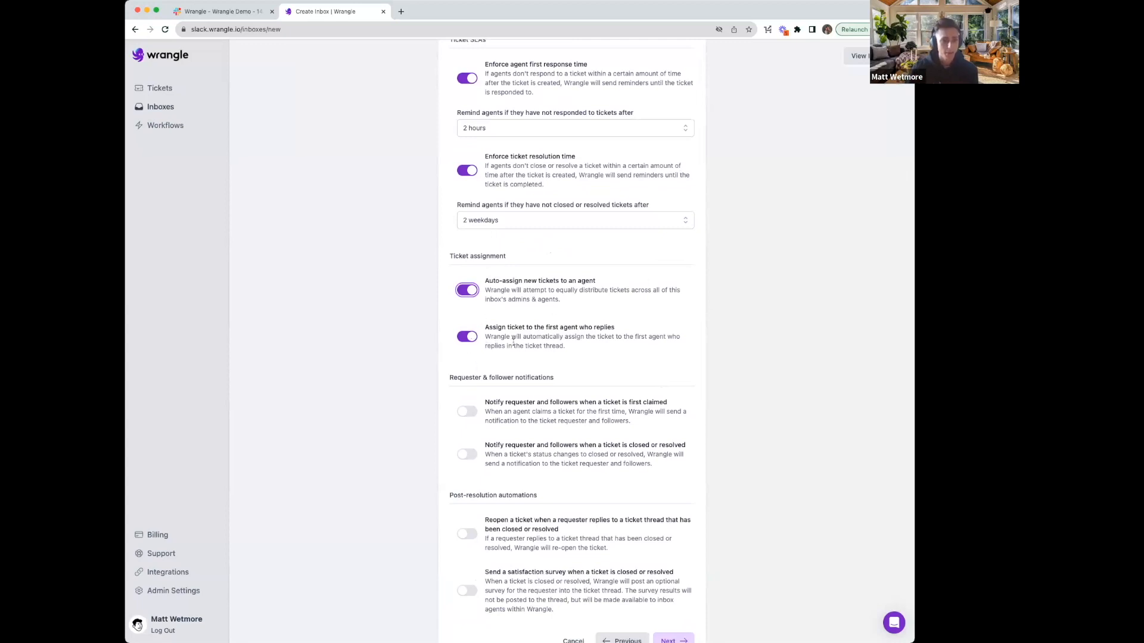
Step: Turn off auto-assigning new tickets, and notify requesters and followers when a ticket is first claimed and when it is closed or resolved
{"action": "left_click", "coordinate": [470, 292]}
{"action": "scroll", "coordinate": [610, 346], "scroll_direction": "down", "scroll_amount": 2}
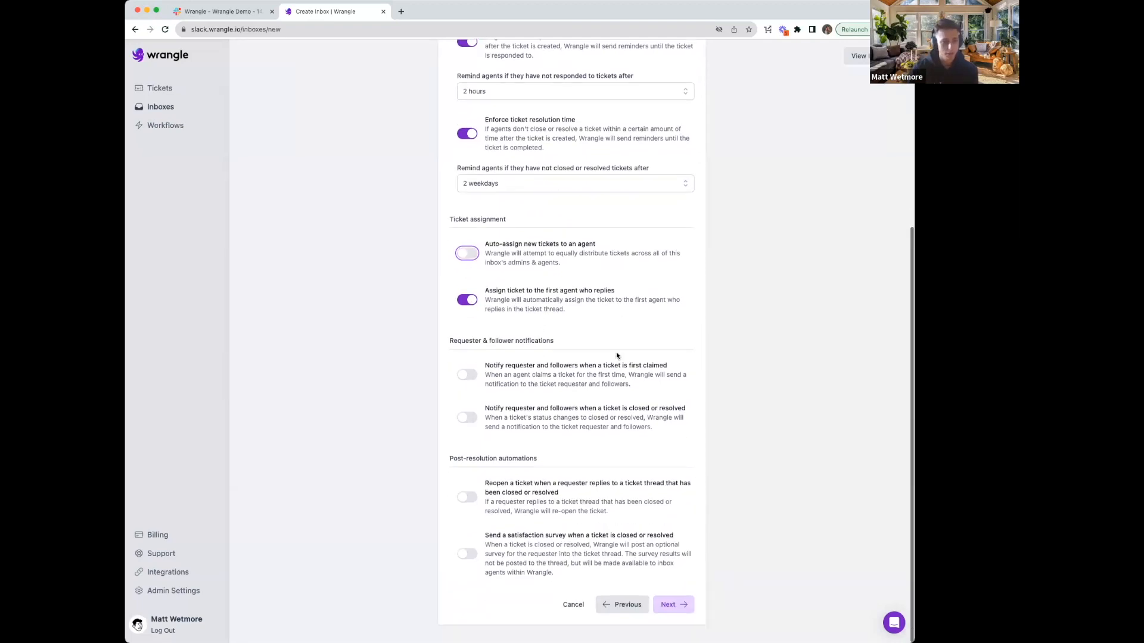
{"action": "left_click", "coordinate": [468, 379]}
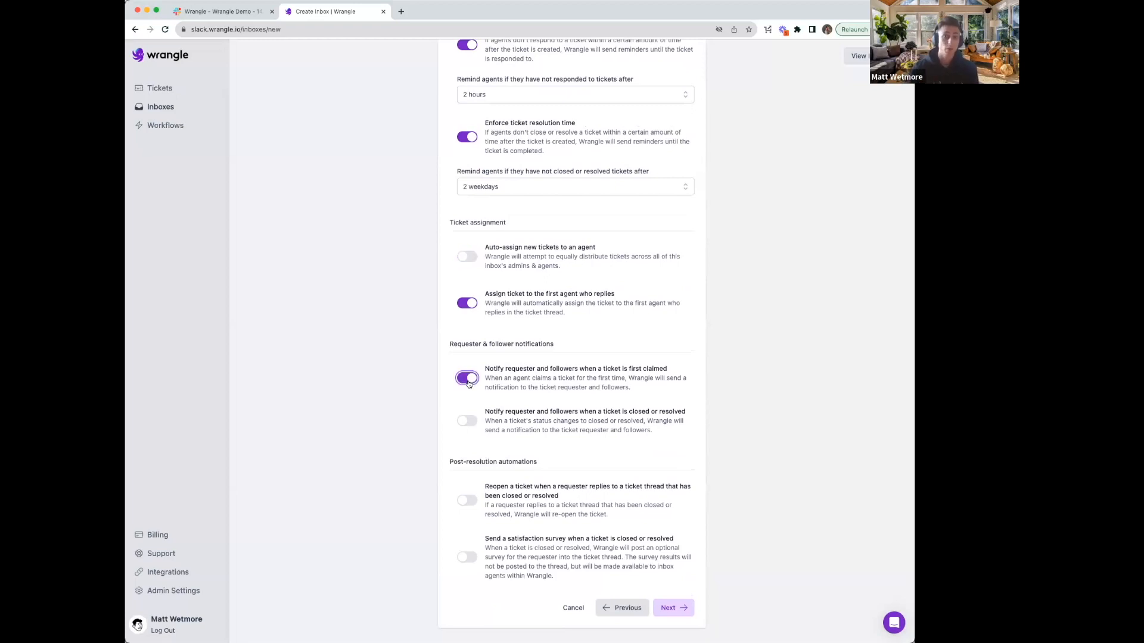
{"action": "left_click", "coordinate": [465, 419]}
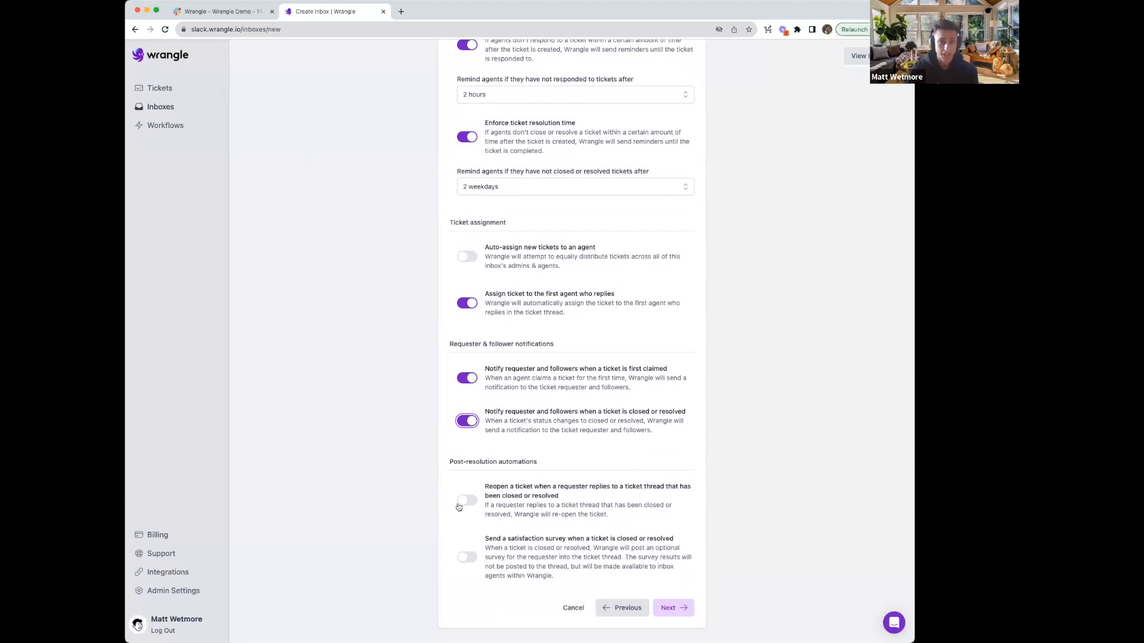
Step: Continue to the form fields and add a "Select From a List" field titled "What department are you in?"
{"action": "scroll", "coordinate": [458, 507], "scroll_direction": "up", "scroll_amount": 1}
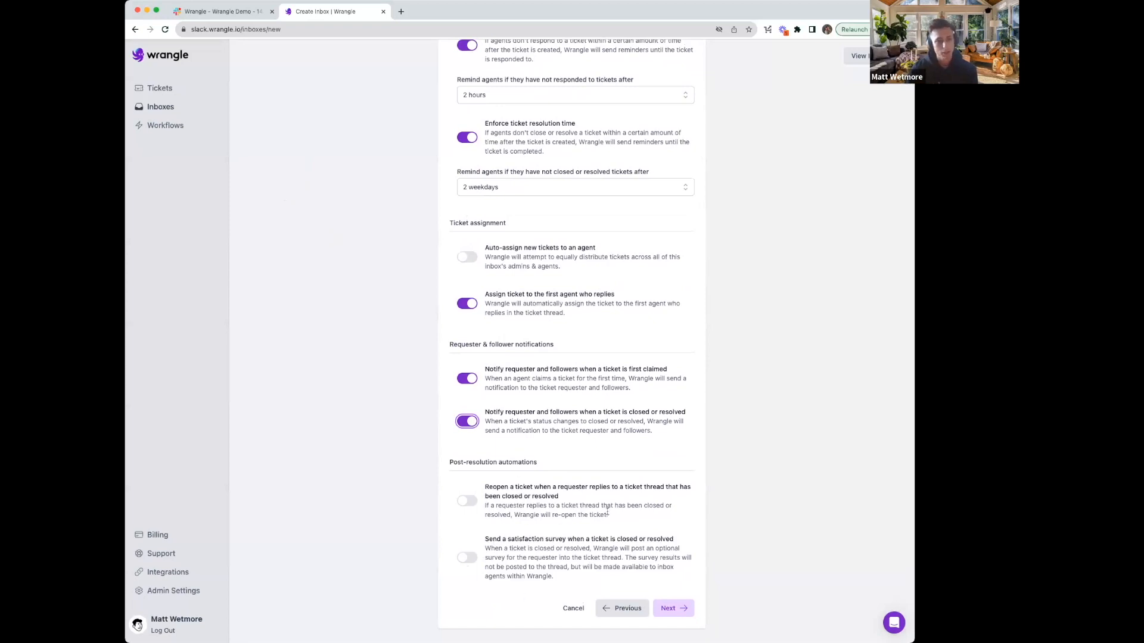
{"action": "scroll", "coordinate": [594, 515], "scroll_direction": "up", "scroll_amount": 4}
{"action": "scroll", "coordinate": [607, 512], "scroll_direction": "down", "scroll_amount": 2}
{"action": "scroll", "coordinate": [607, 511], "scroll_direction": "down", "scroll_amount": 4}
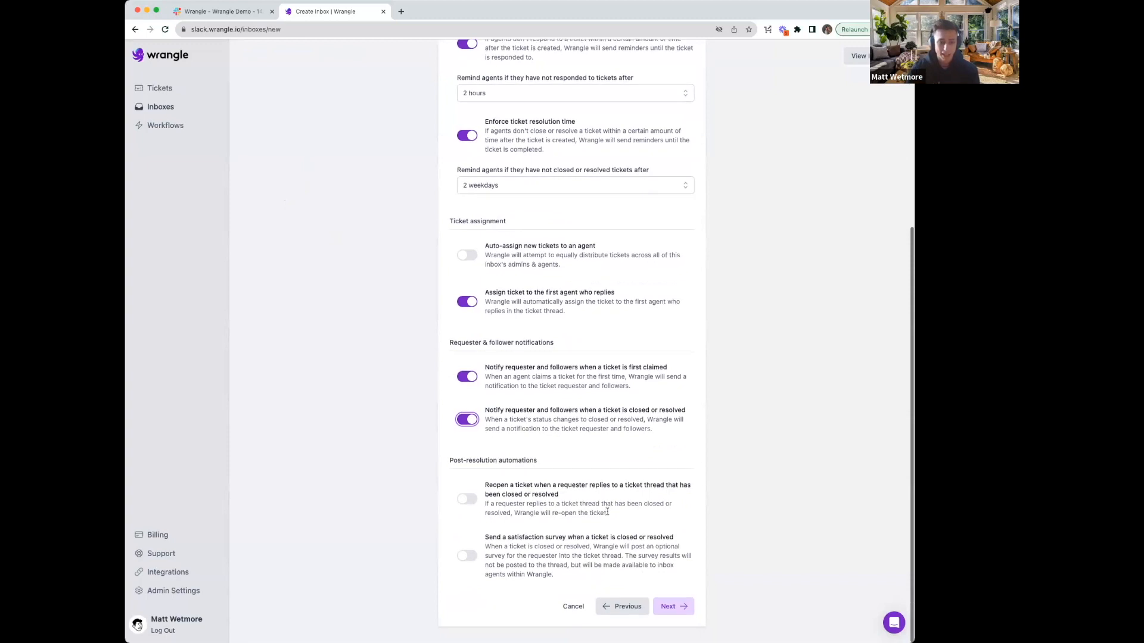
{"action": "left_click", "coordinate": [674, 609]}
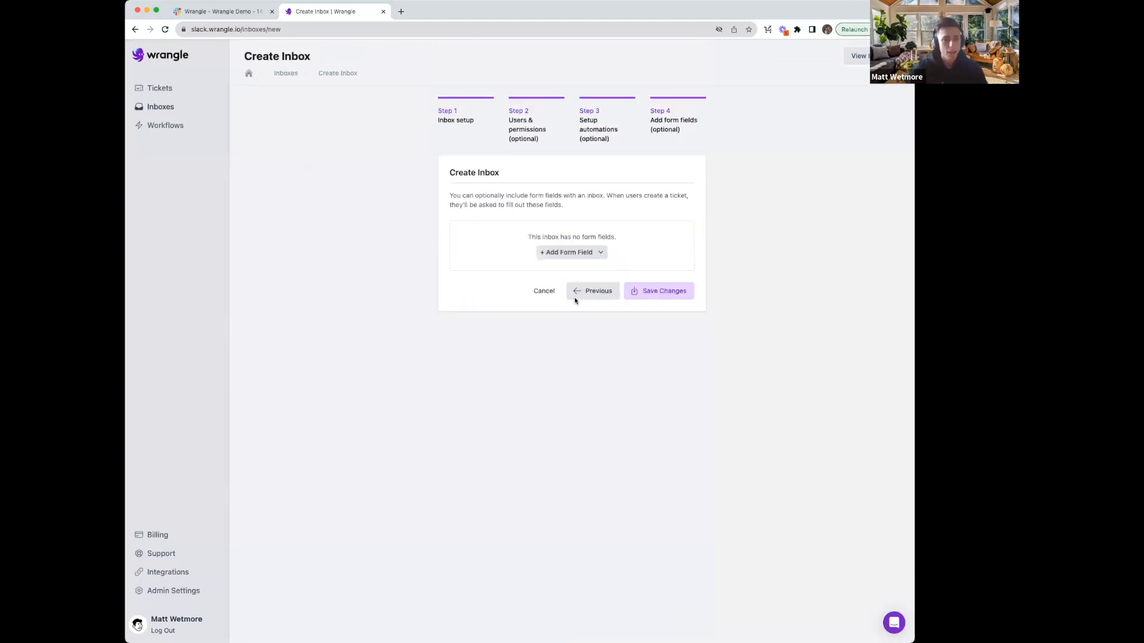
{"action": "left_click", "coordinate": [577, 255]}
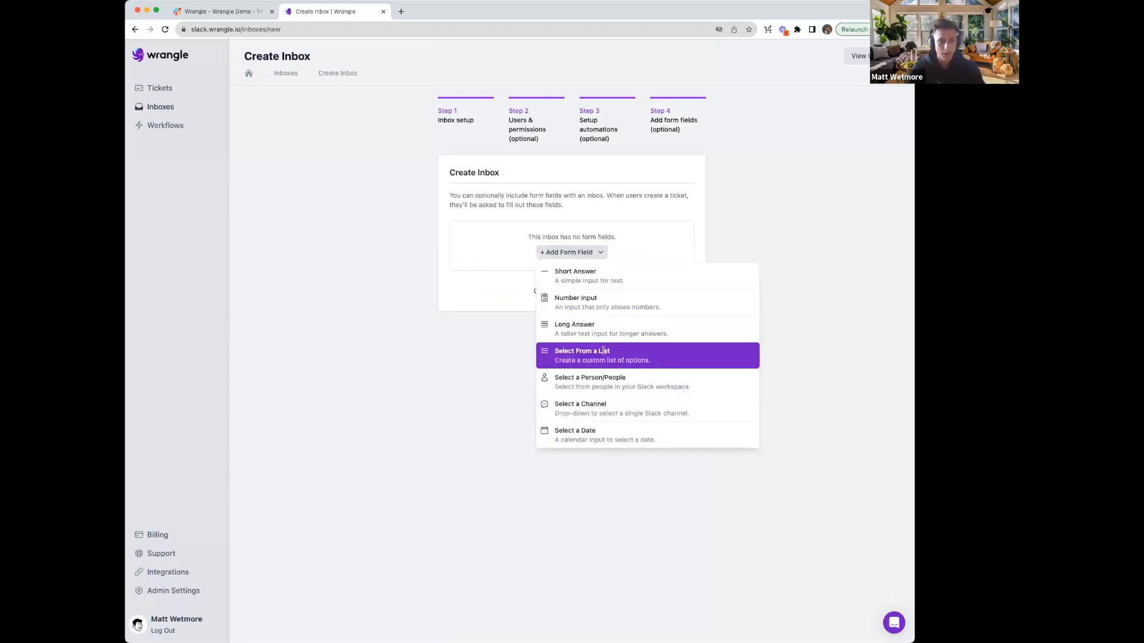
{"action": "left_click", "coordinate": [615, 364]}
{"action": "type", "text": "What department "}
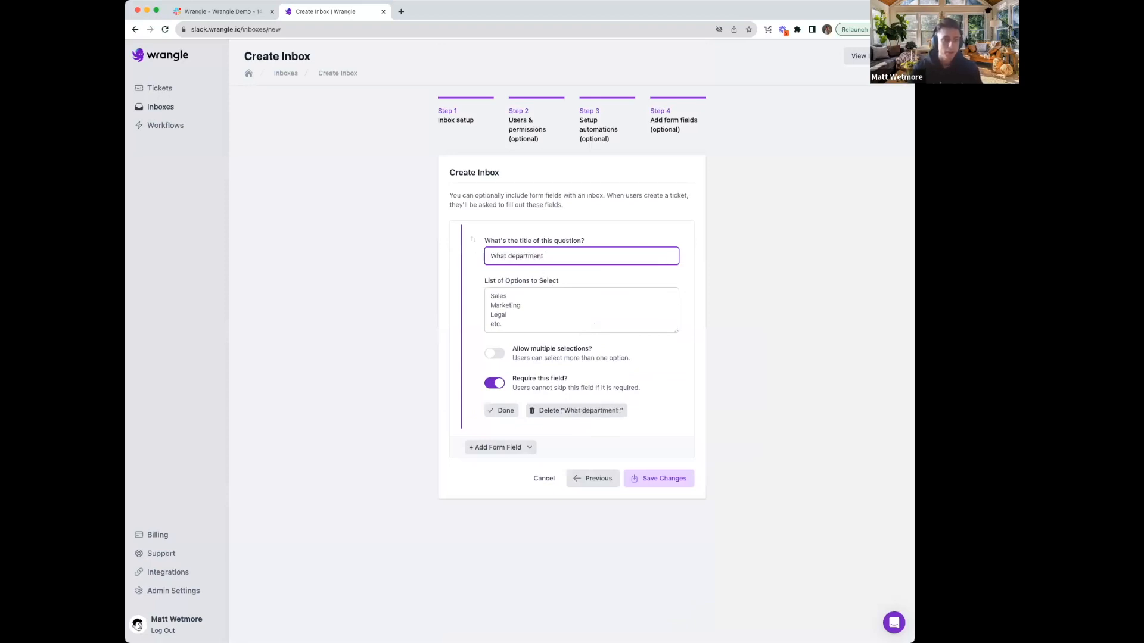
{"action": "type", "text": "are you in?"}
Step: Set the department question's options to Sales and Marketing, and save the new inbox
{"action": "left_click", "coordinate": [515, 292]}
{"action": "type", "text": "Slaes"}
{"action": "key", "text": "BackSpace"}
{"action": "type", "text": "ales"}
{"action": "key", "text": "Return"}
{"action": "type", "text": "Marketing"}
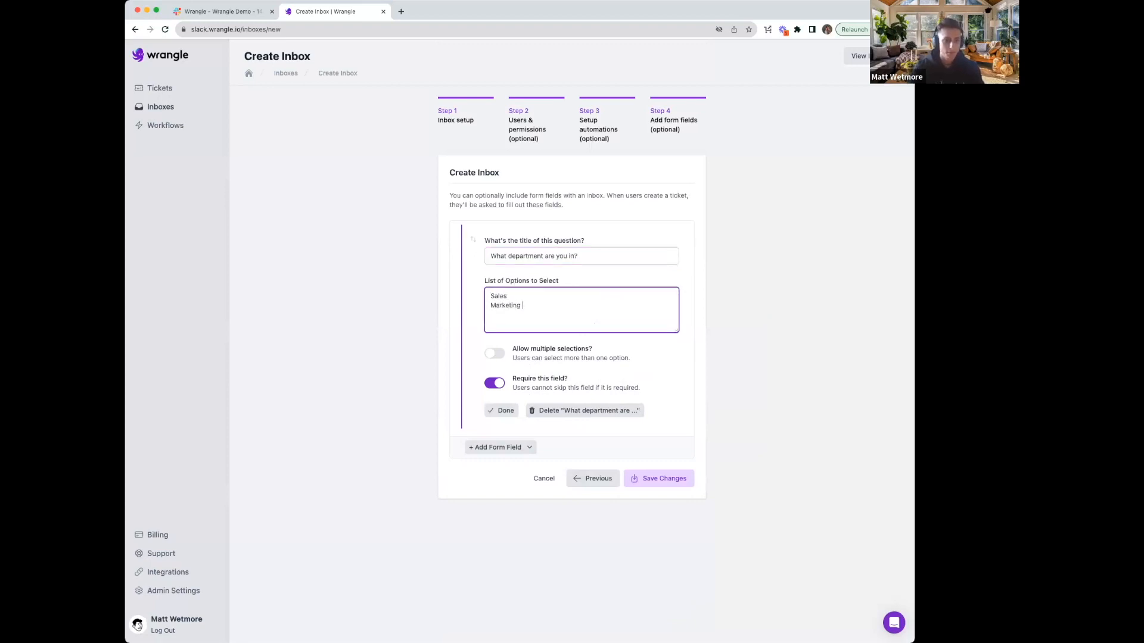
{"action": "left_click", "coordinate": [494, 414]}
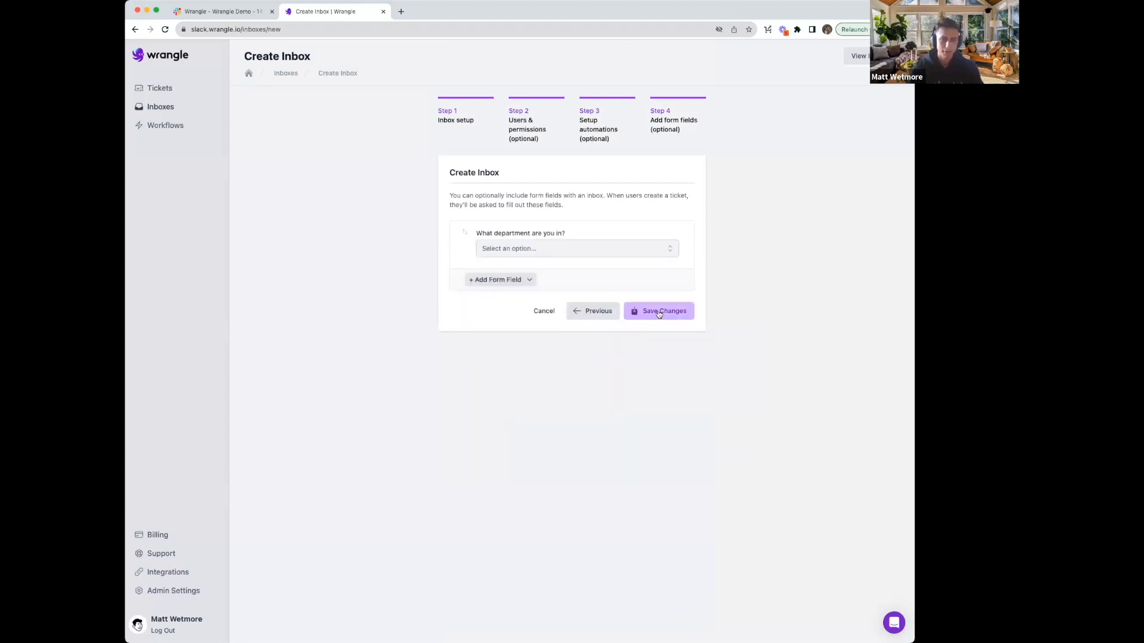
{"action": "left_click", "coordinate": [659, 312]}
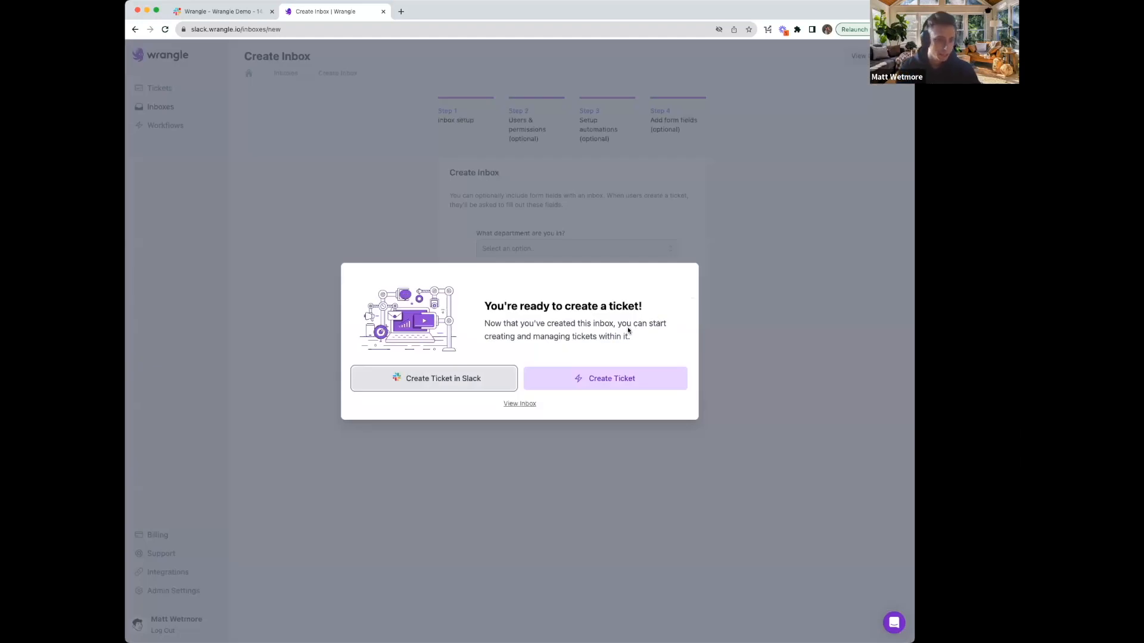
Step: Add a canned reply named "Benefits" to the new inbox, reading "You can find you benefit info here:" followed by "BLah blah blah"
{"action": "left_click", "coordinate": [520, 405]}
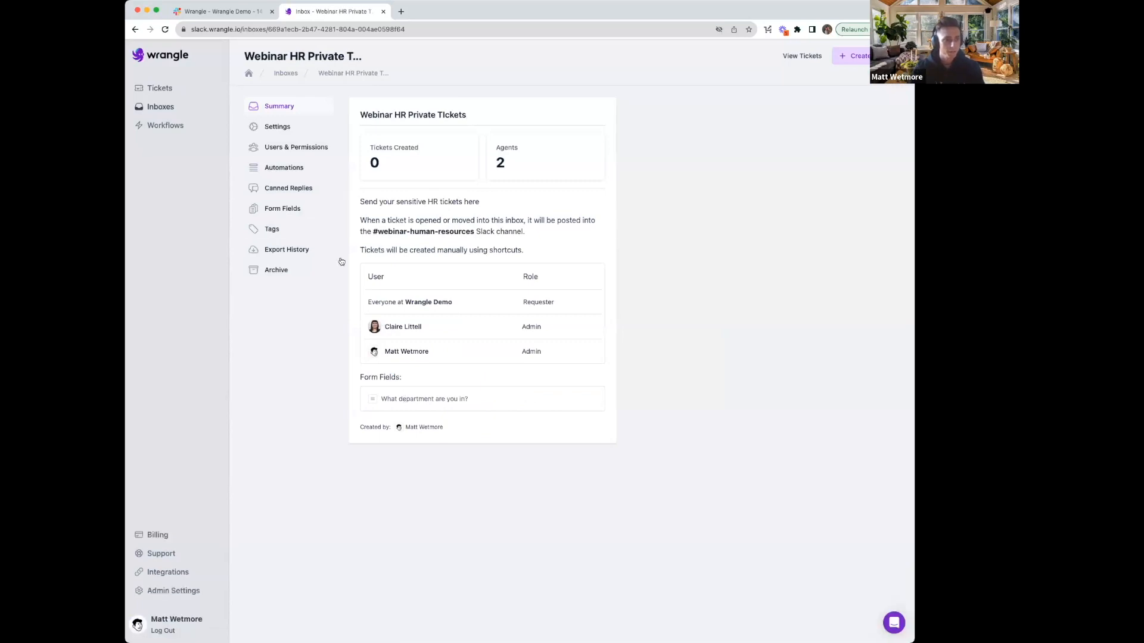
{"action": "left_click", "coordinate": [284, 167]}
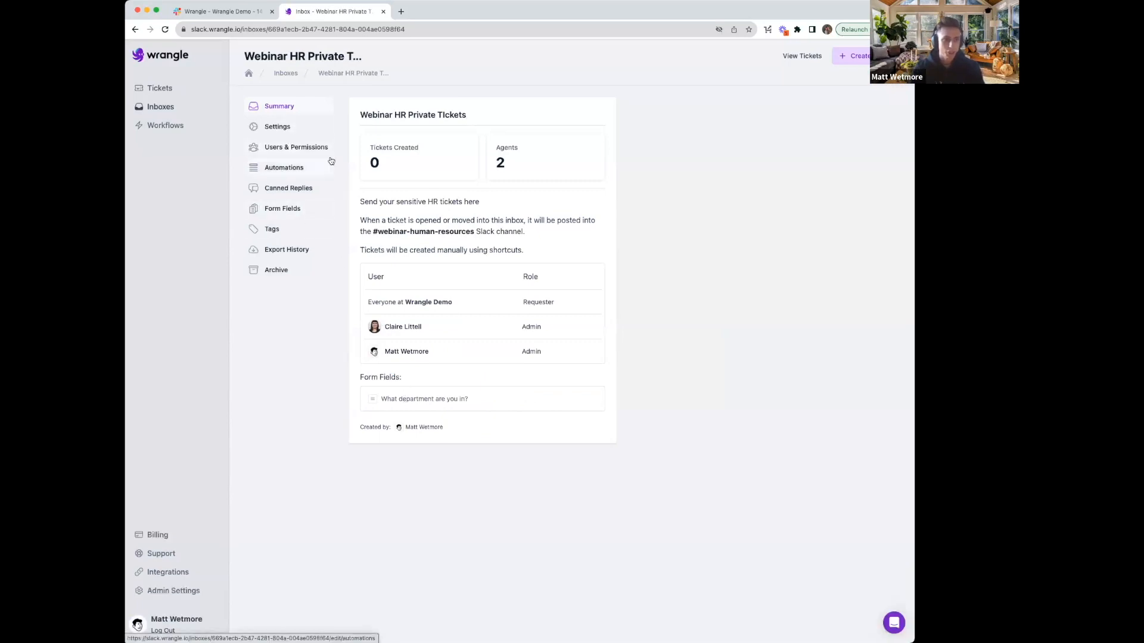
{"action": "left_click", "coordinate": [284, 189]}
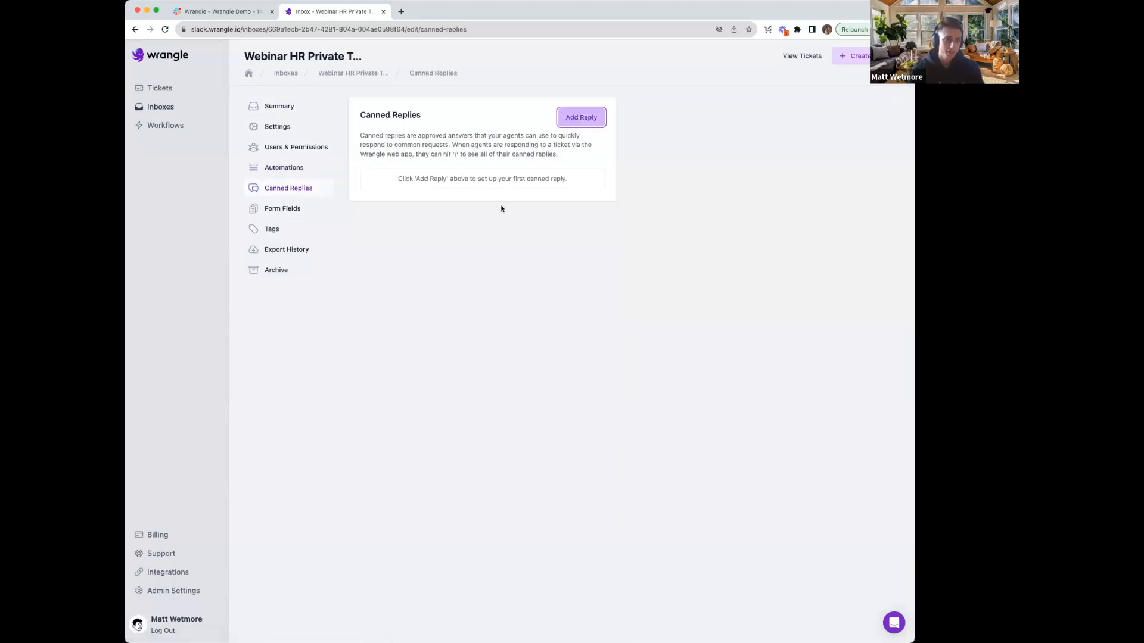
{"action": "type", "text": "Benefits"}
{"action": "key", "text": "Tab"}
{"action": "type", "text": "Yo"}
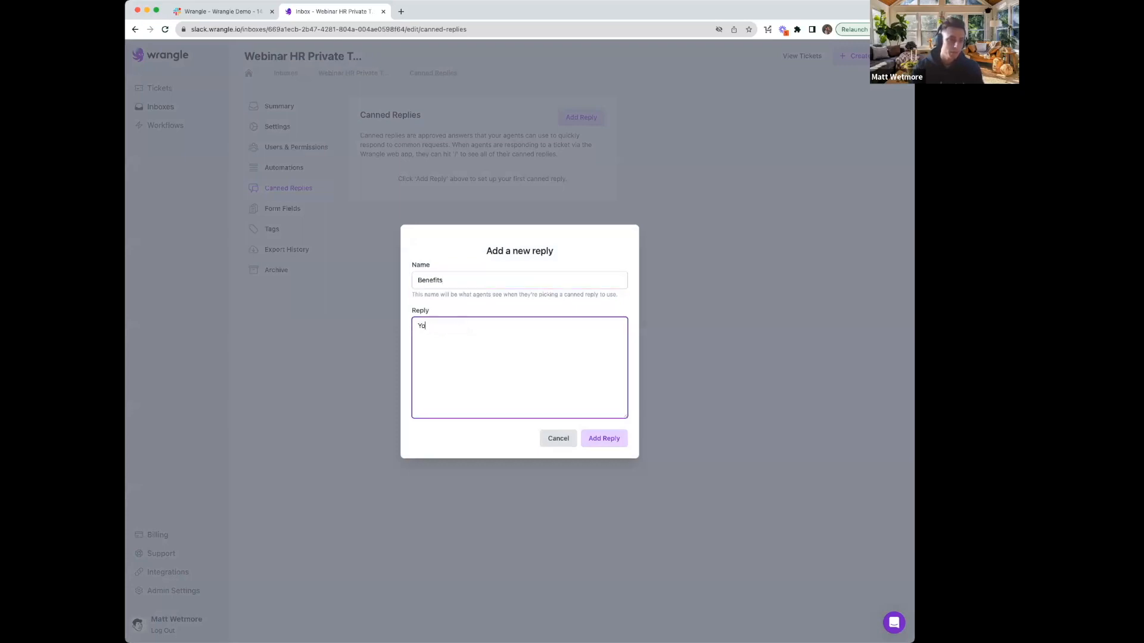
{"action": "type", "text": "u can find you ben"}
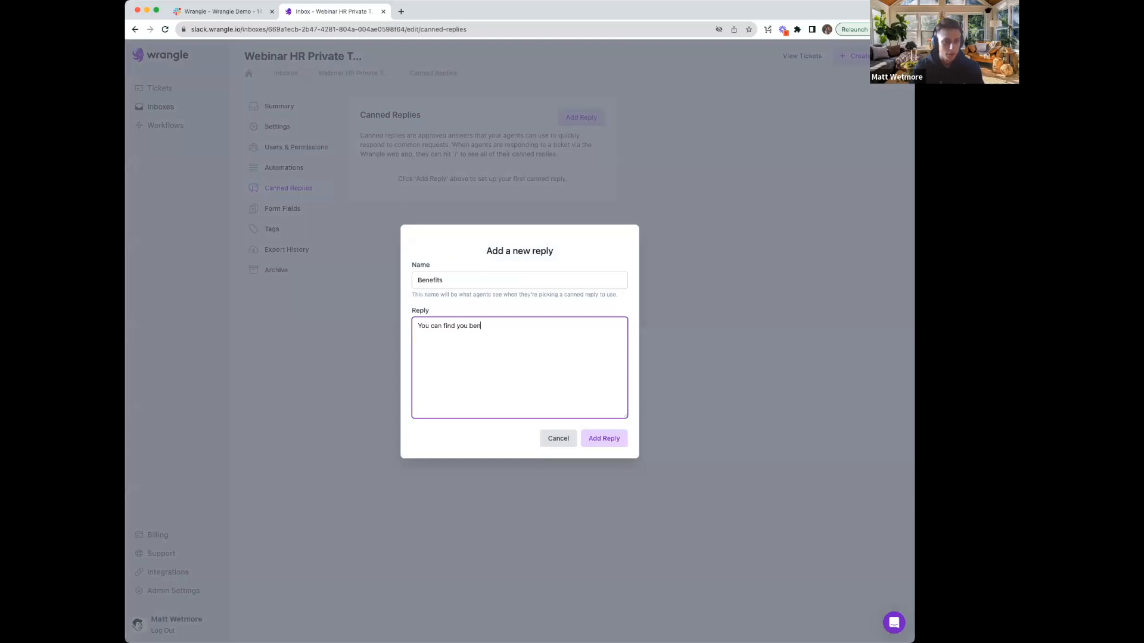
{"action": "type", "text": "efit info y"}
{"action": "key", "text": "BackSpace"}
{"action": "type", "text": "here:"}
{"action": "key", "text": "Return"}
{"action": "type", "text": "BLah "}
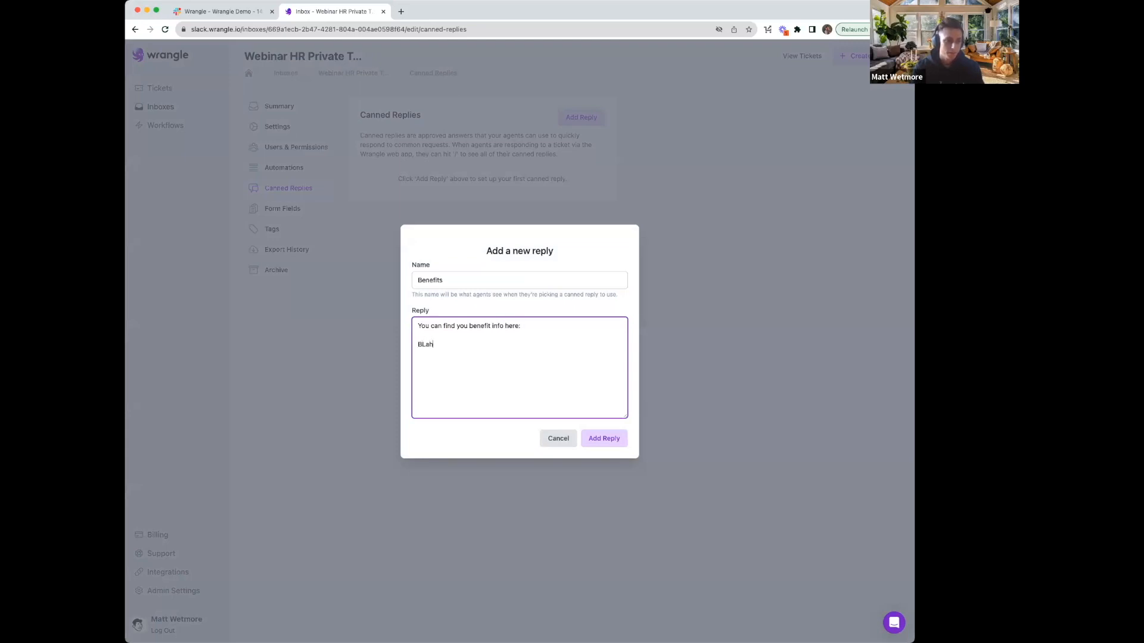
{"action": "type", "text": "blah blah"}
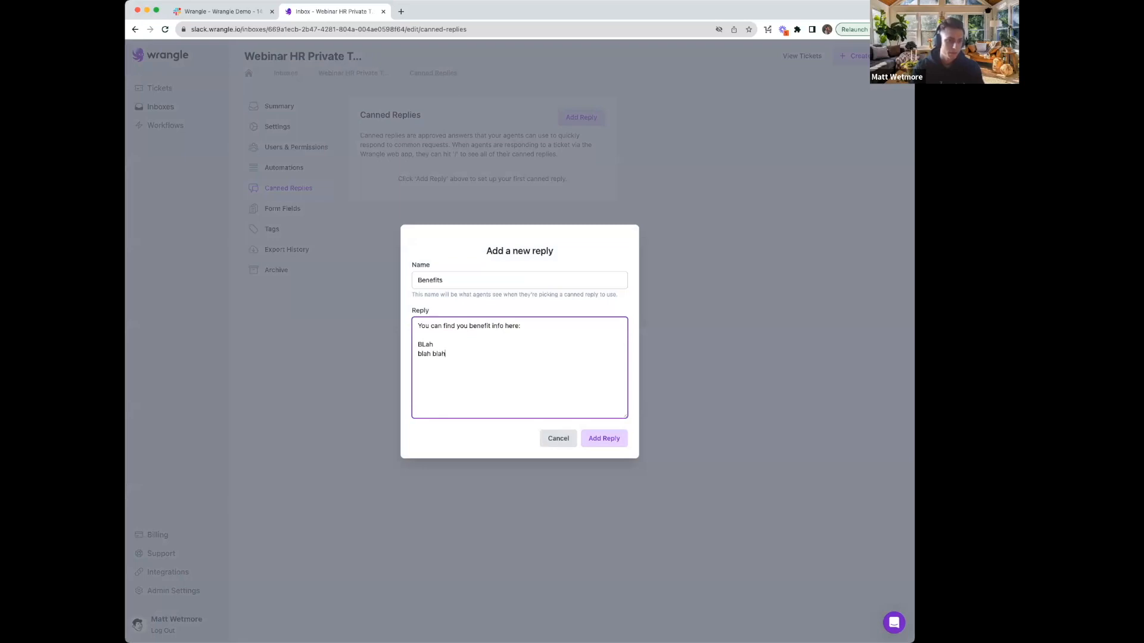
{"action": "left_click", "coordinate": [620, 441]}
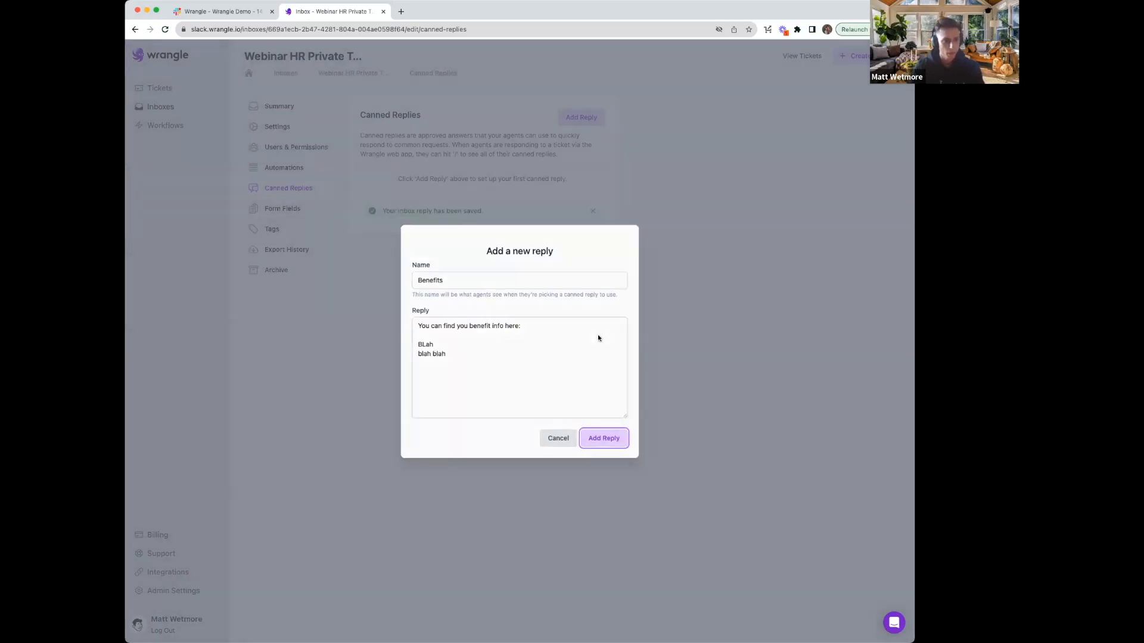
Step: Add the tags "Benefits" and "PTO" to the inbox and save the changes
{"action": "left_click", "coordinate": [314, 212]}
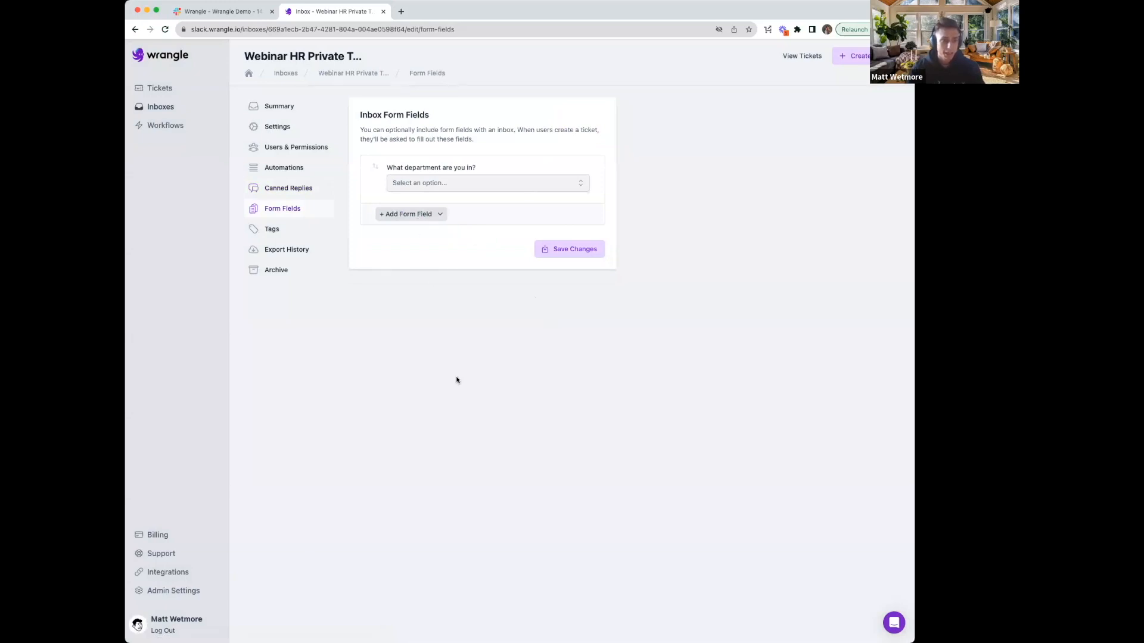
{"action": "left_click", "coordinate": [272, 229]}
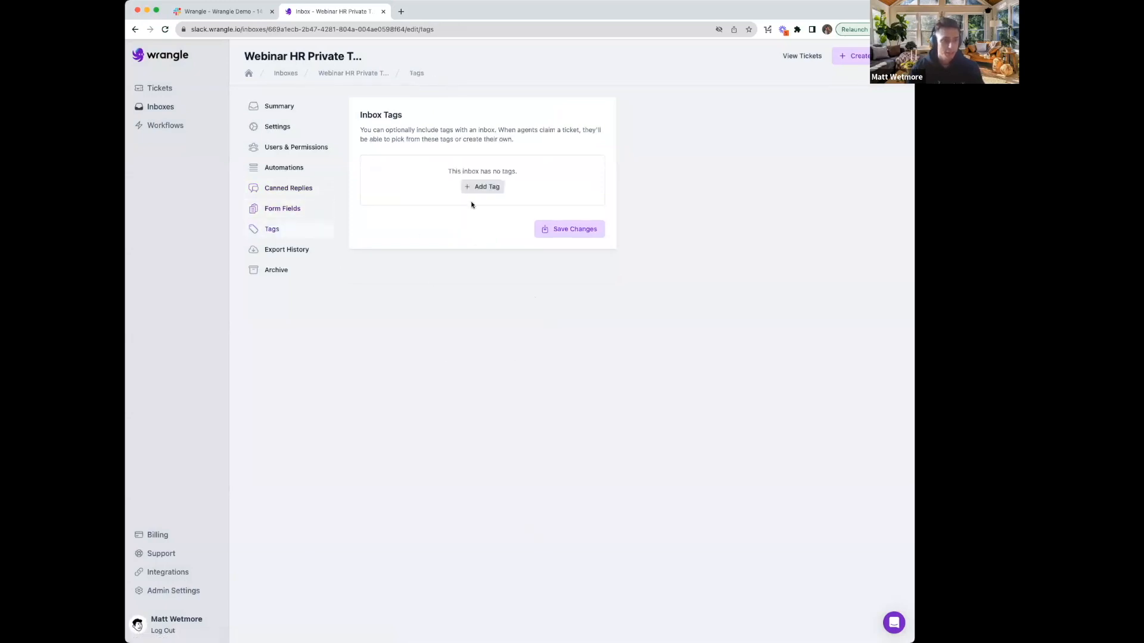
{"action": "left_click", "coordinate": [489, 186]}
{"action": "type", "text": "Benef"}
{"action": "key", "text": "BackSpace"}
{"action": "type", "text": "efits"}
{"action": "key", "text": "Return"}
{"action": "left_click", "coordinate": [399, 191]}
{"action": "type", "text": "PTO"}
{"action": "key", "text": "Return"}
{"action": "left_click", "coordinate": [398, 209]}
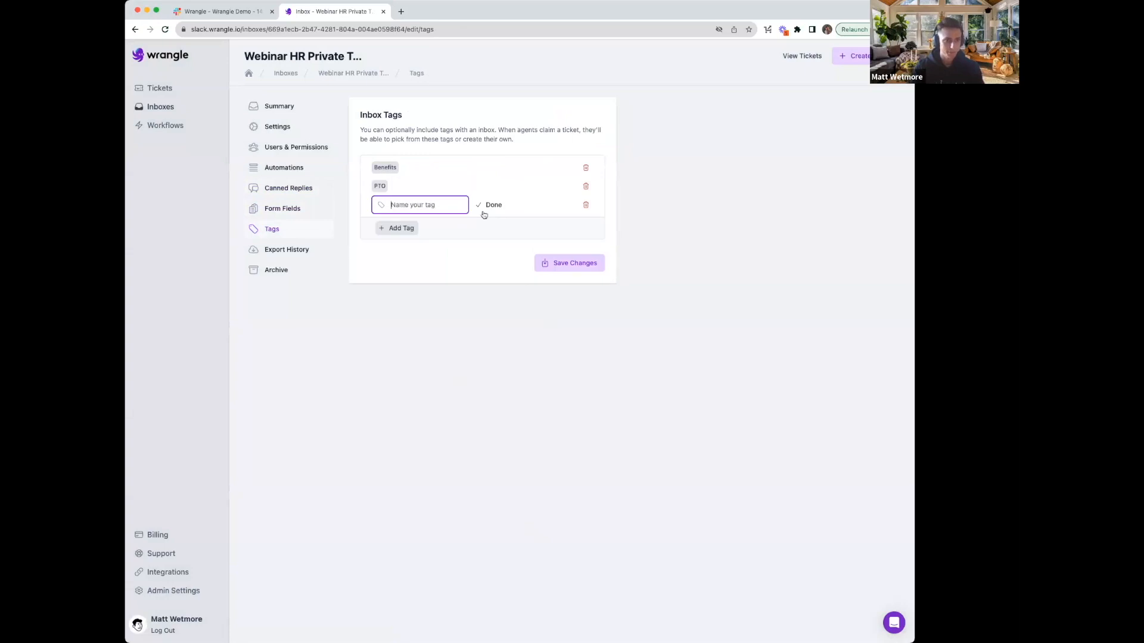
{"action": "left_click", "coordinate": [587, 206]}
{"action": "left_click", "coordinate": [575, 249]}
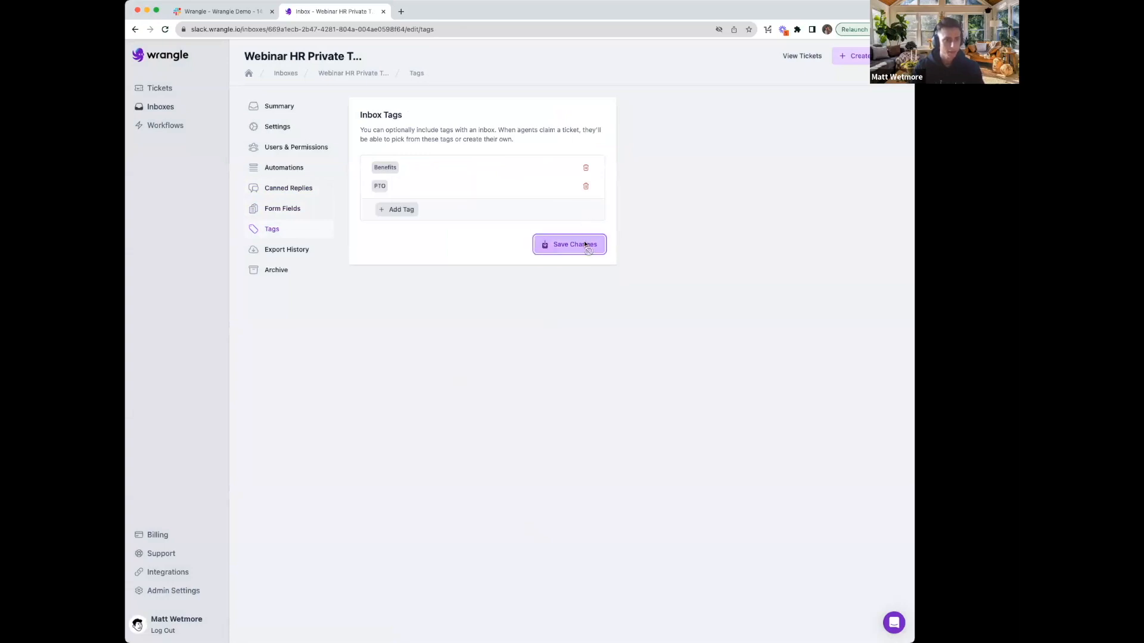
Step: Switch to Slack and start a Wrangle ticket in the "Webinar HR Private TIckets" inbox
{"action": "left_click", "coordinate": [799, 56]}
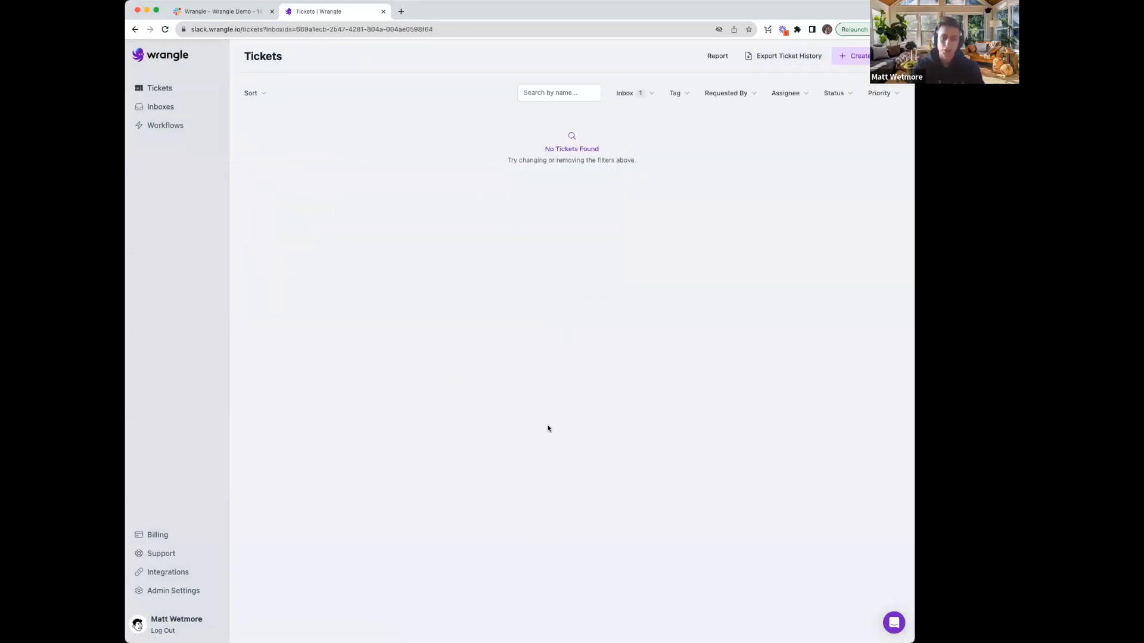
{"action": "left_click", "coordinate": [246, 13]}
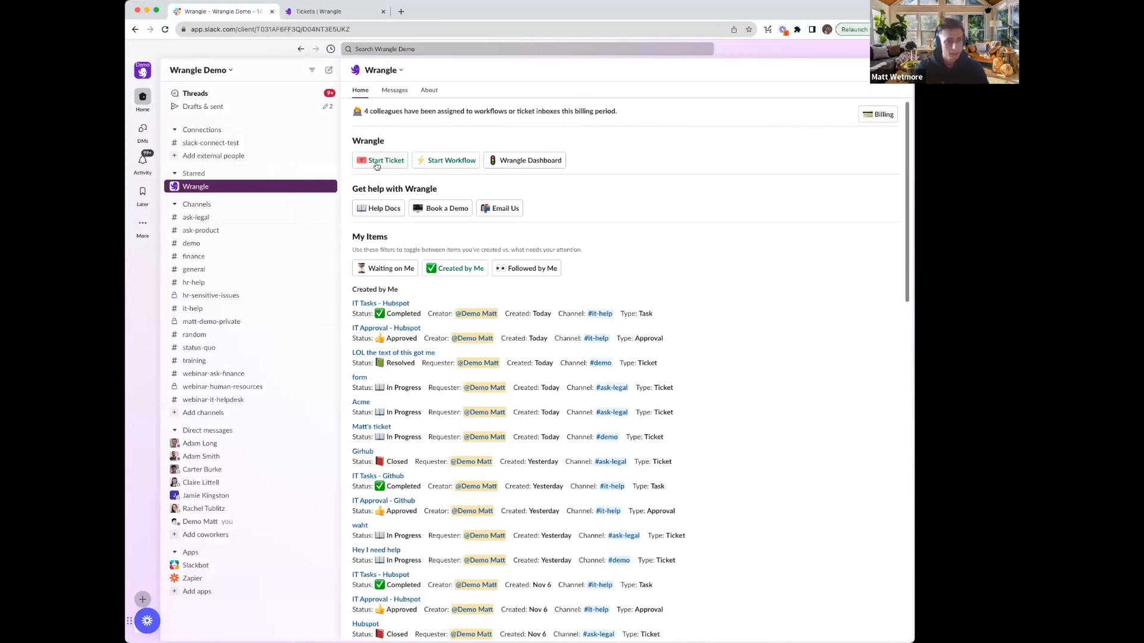
{"action": "left_click", "coordinate": [376, 165]}
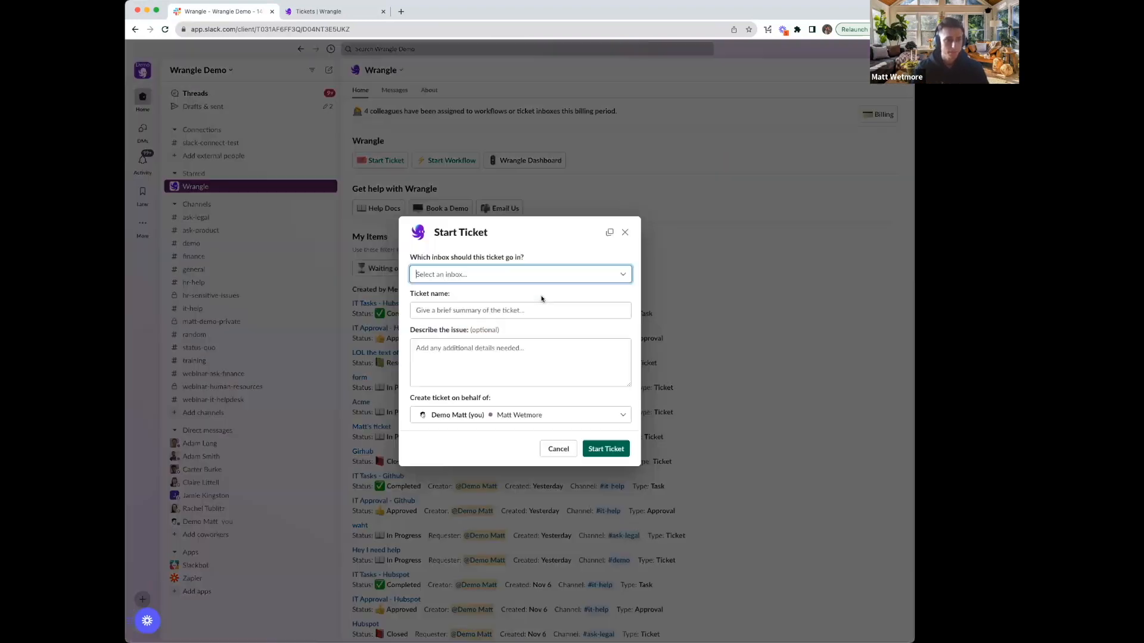
{"action": "left_click", "coordinate": [622, 276]}
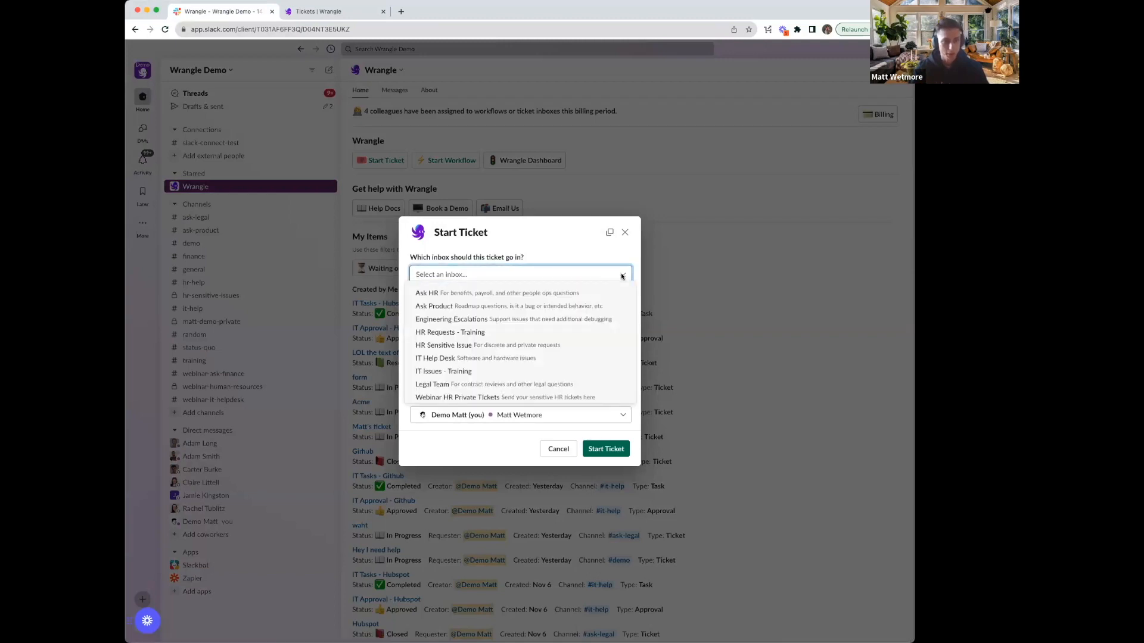
{"action": "scroll", "coordinate": [588, 297], "scroll_direction": "down", "scroll_amount": 2}
{"action": "scroll", "coordinate": [588, 297], "scroll_direction": "up", "scroll_amount": 2}
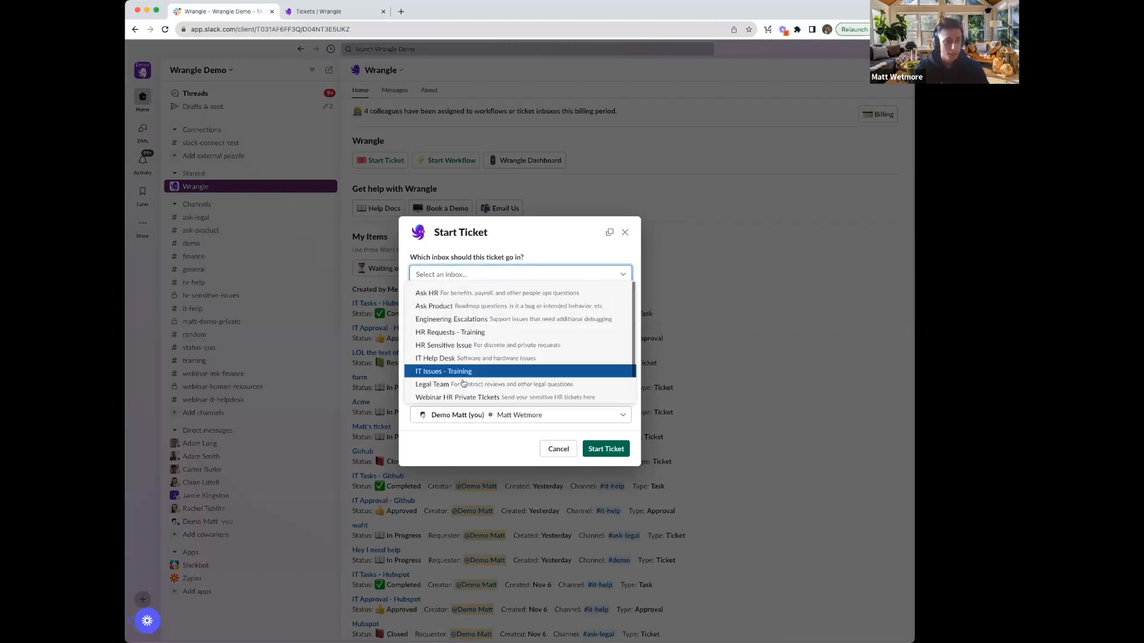
{"action": "scroll", "coordinate": [564, 339], "scroll_direction": "down", "scroll_amount": 2}
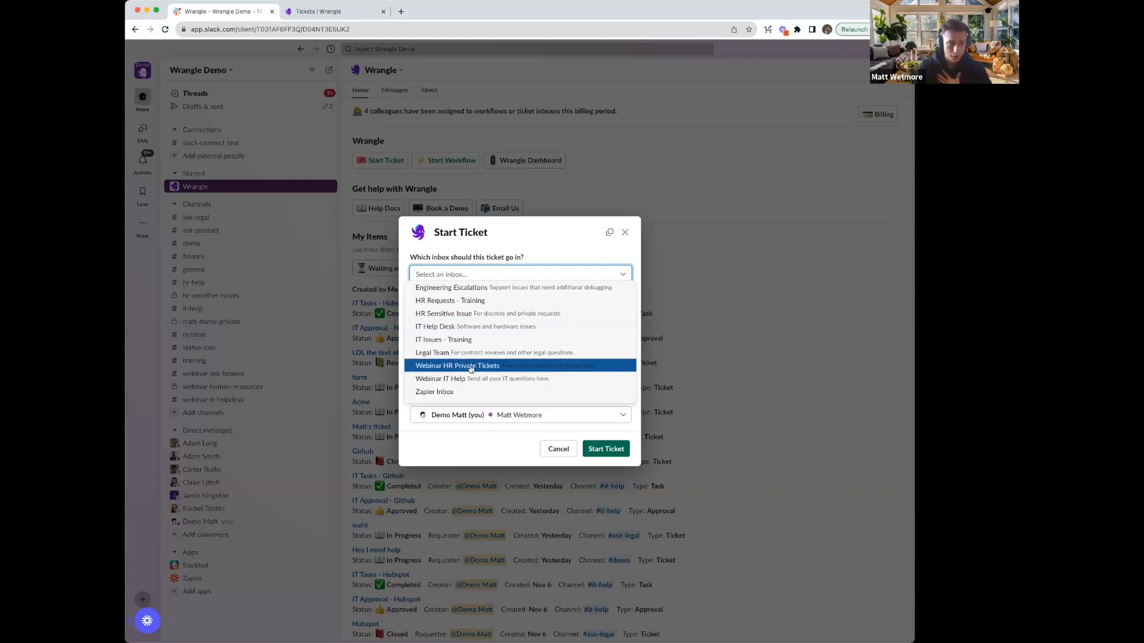
{"action": "left_click", "coordinate": [471, 367]}
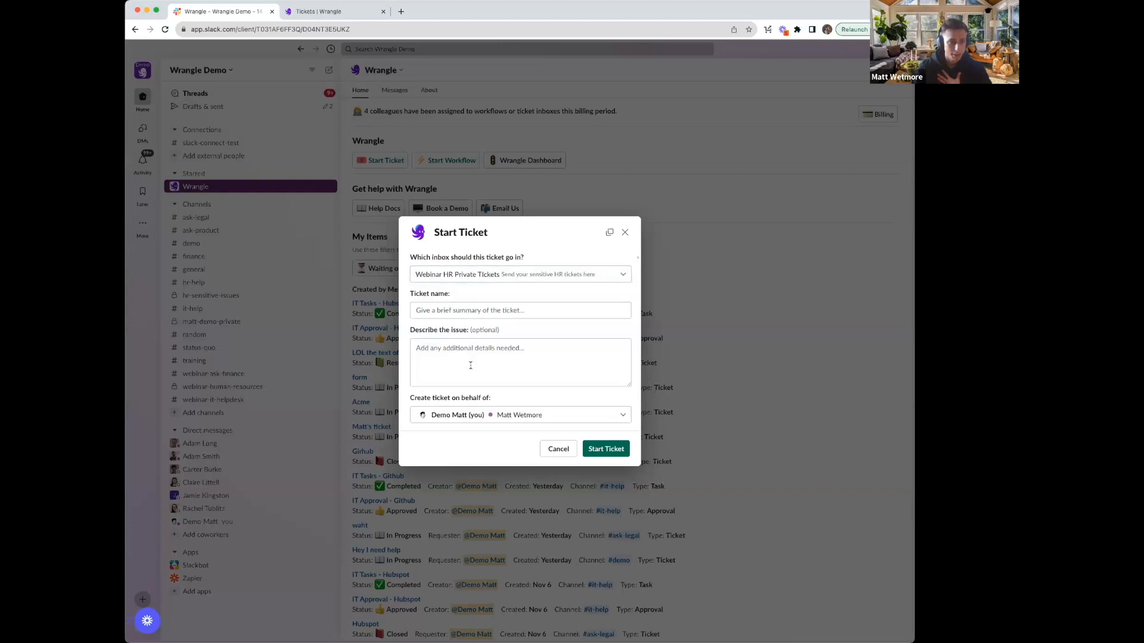
Step: Name the ticket as the requester's "benefit question about XYZ", including the requester's first name
{"action": "scroll", "coordinate": [471, 366], "scroll_direction": "down", "scroll_amount": 2}
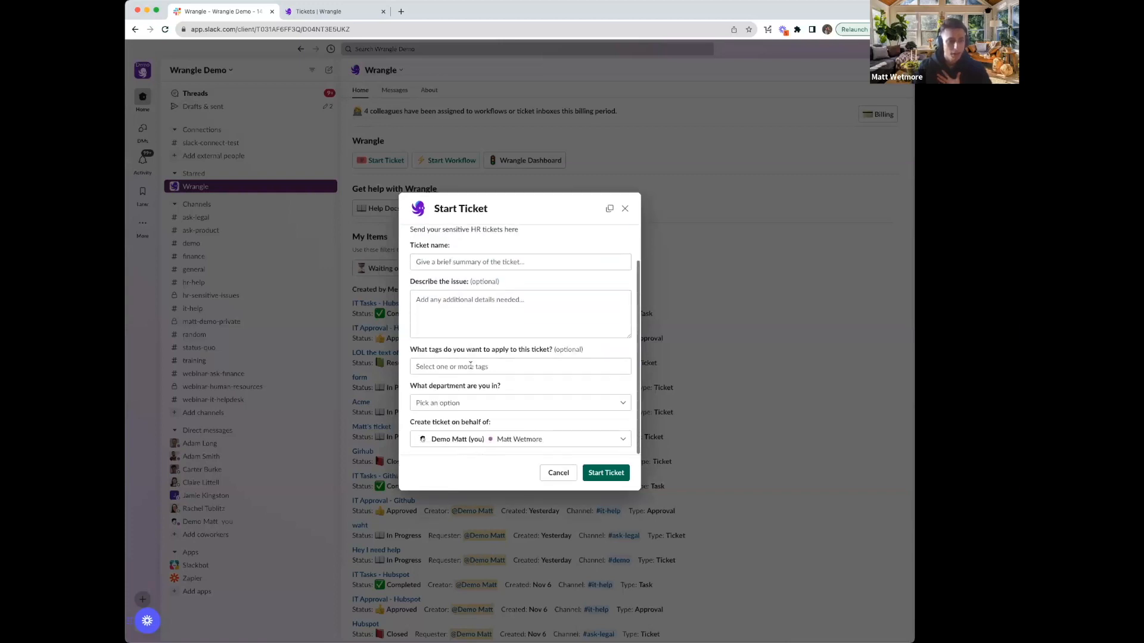
{"action": "left_click", "coordinate": [469, 267]}
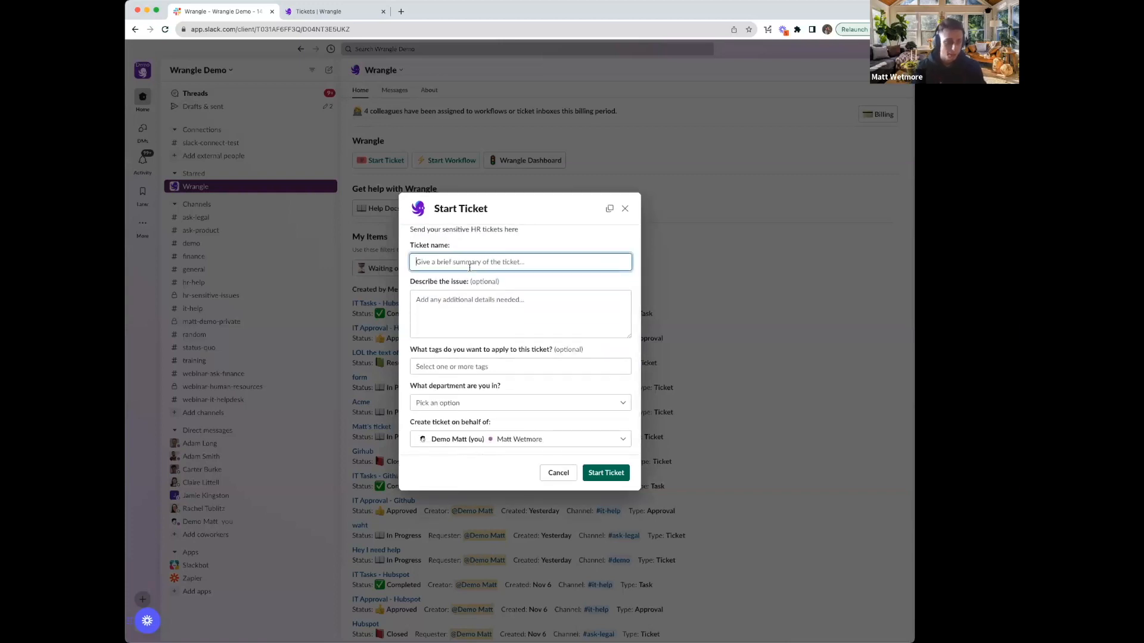
{"action": "type", "text": "Matt's be"}
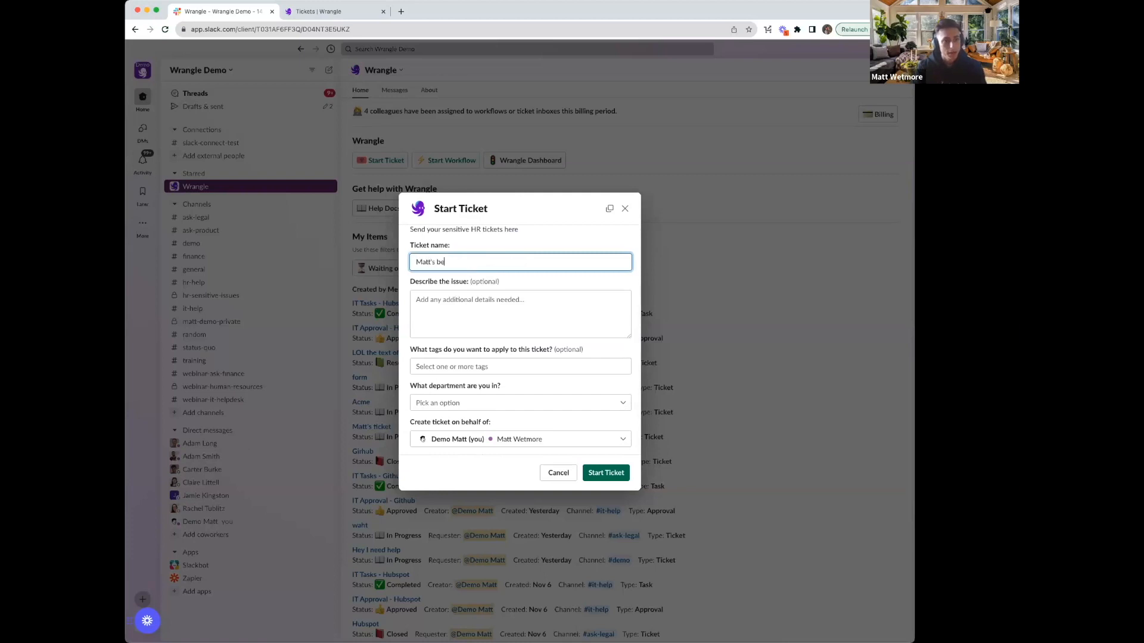
{"action": "type", "text": "nefit quest"}
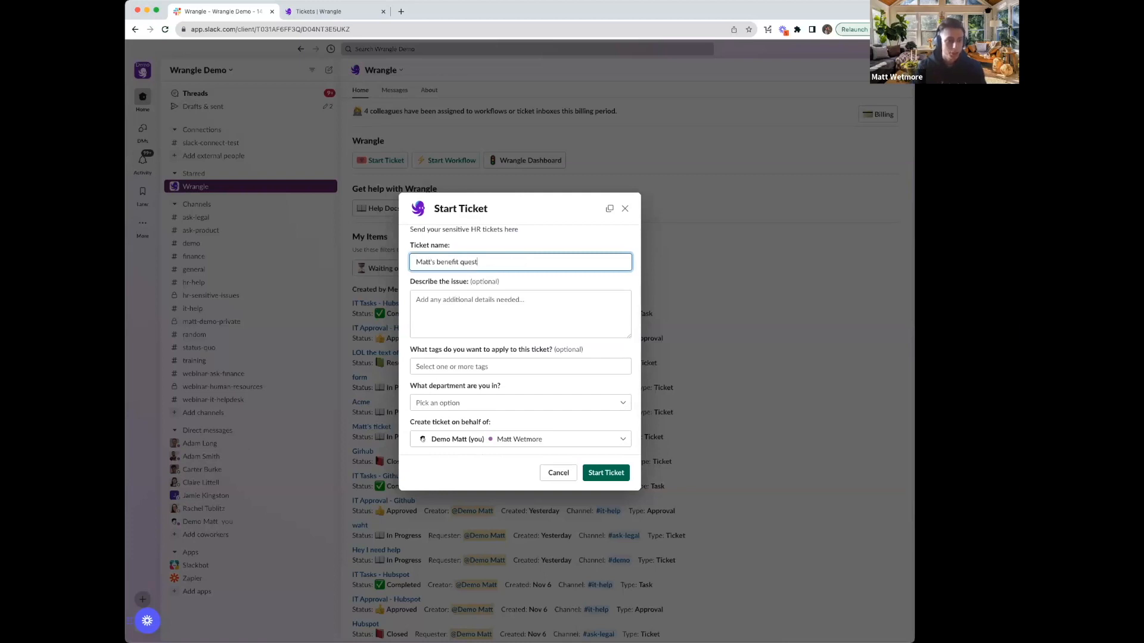
{"action": "type", "text": "ion about ZY"}
{"action": "type", "text": " XYZ"}
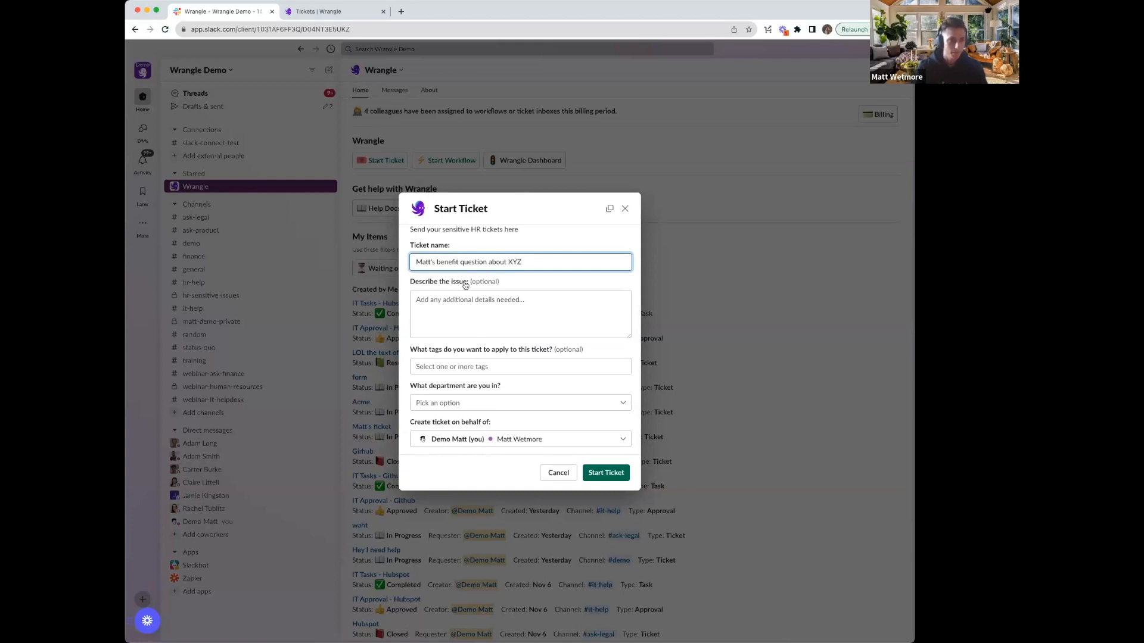
Step: Describe the issue as "details", choose the Sales department, keep the current user as requester and submit the ticket
{"action": "left_click", "coordinate": [464, 300]}
{"action": "type", "text": "details"}
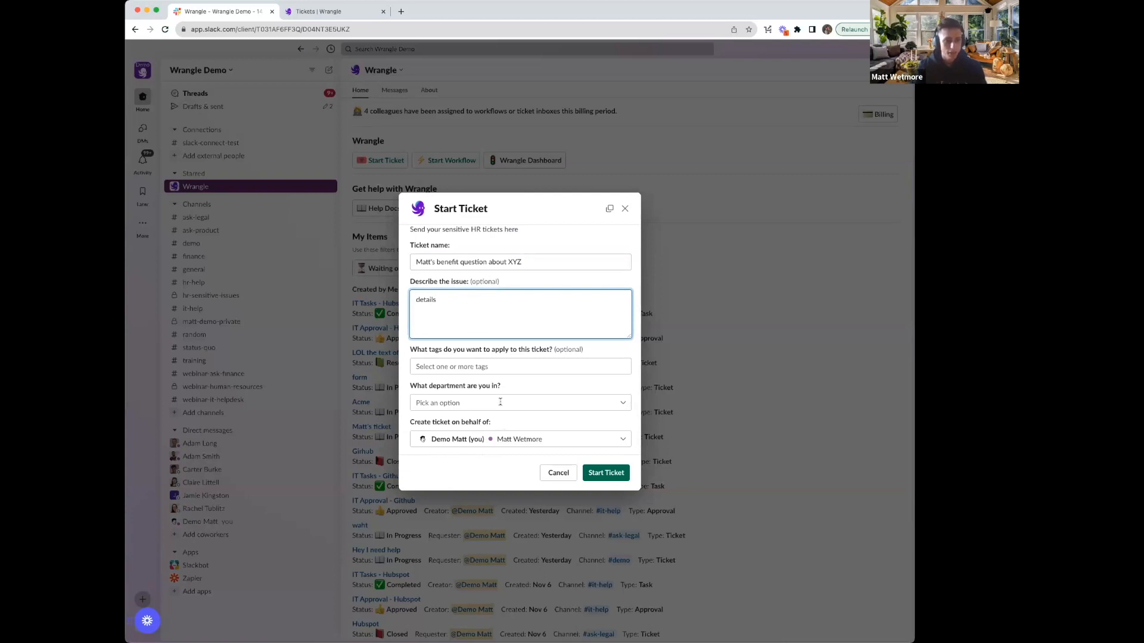
{"action": "left_click", "coordinate": [571, 401]}
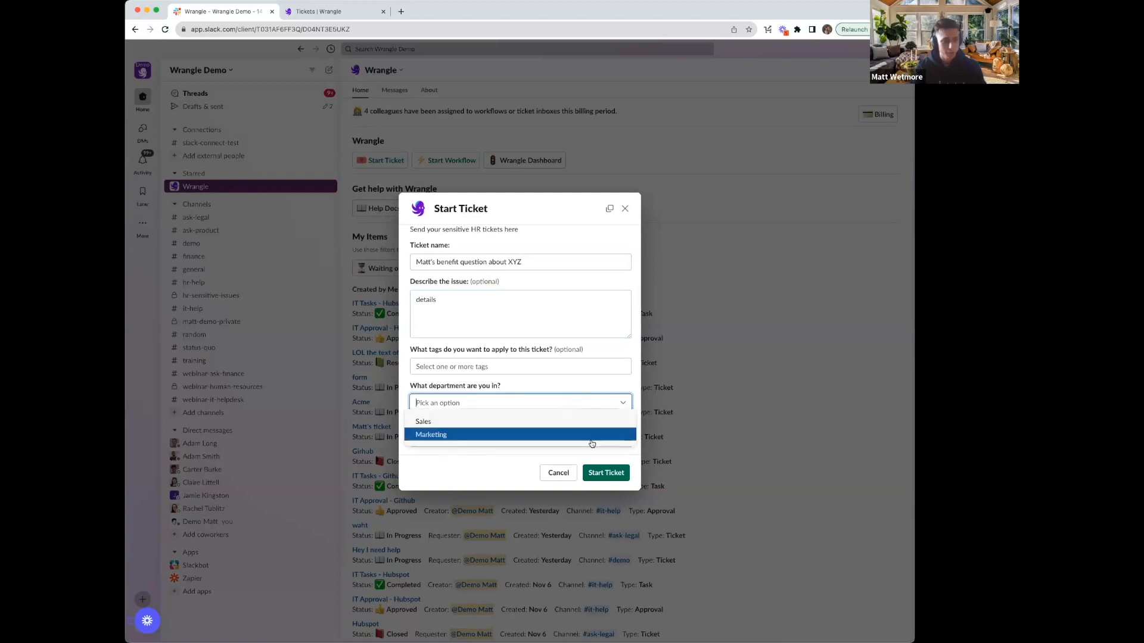
{"action": "left_click", "coordinate": [434, 422]}
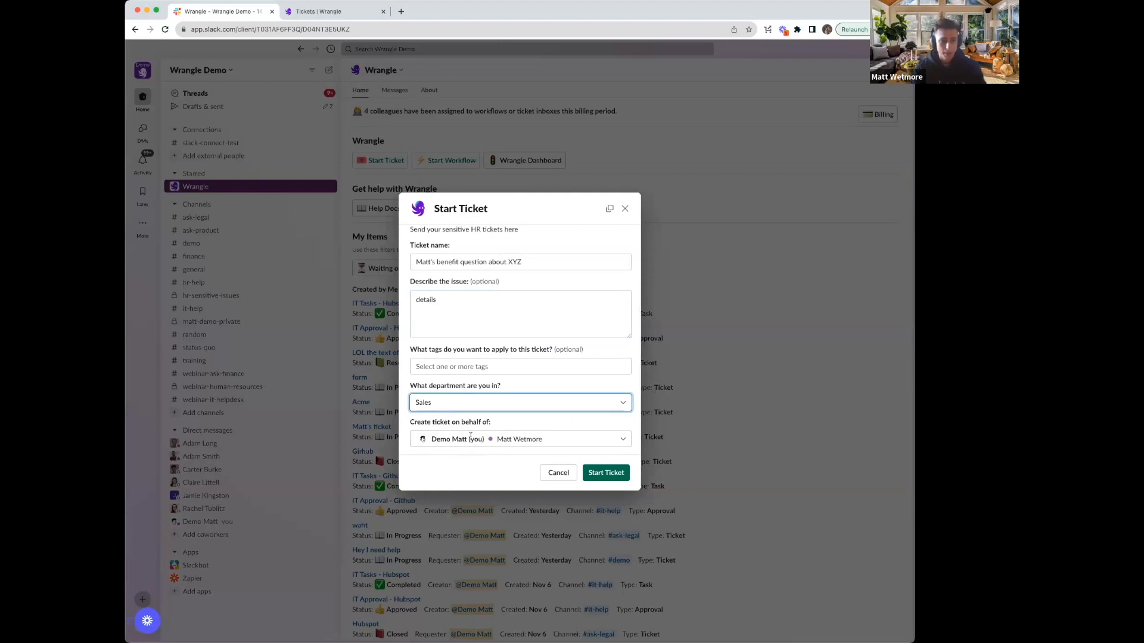
{"action": "left_click", "coordinate": [559, 444]}
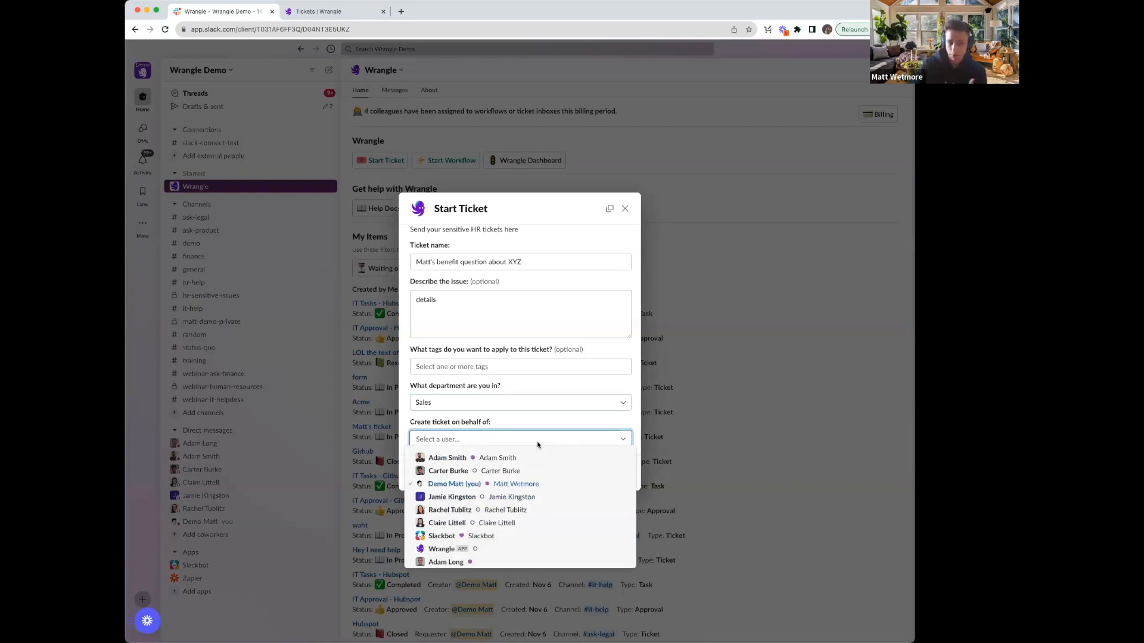
{"action": "left_click", "coordinate": [539, 426]}
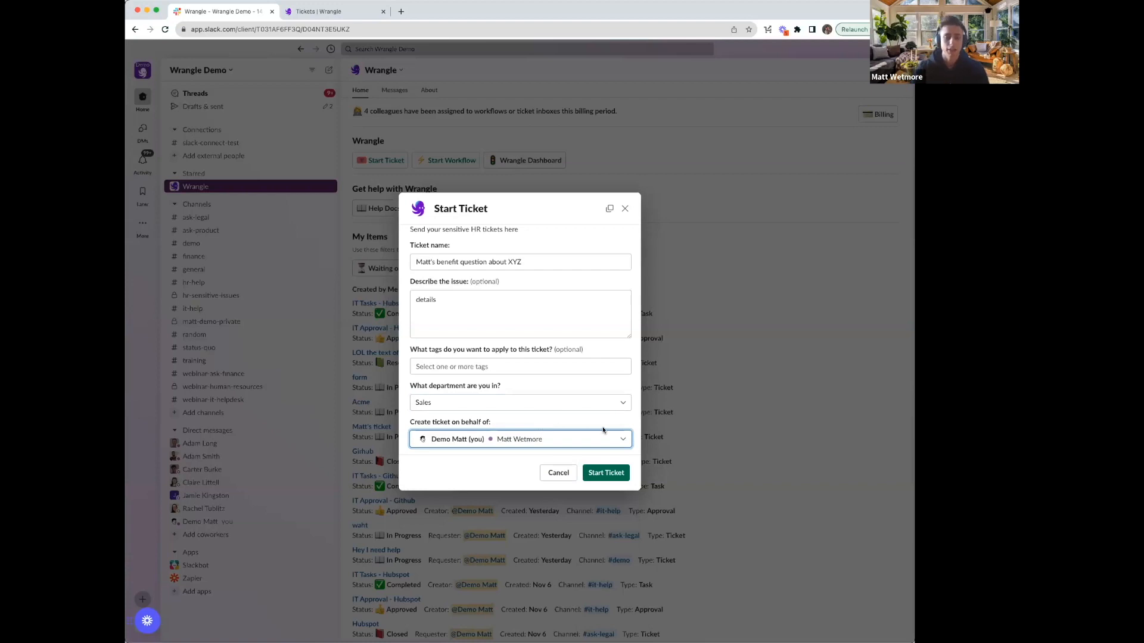
{"action": "left_click", "coordinate": [618, 472]}
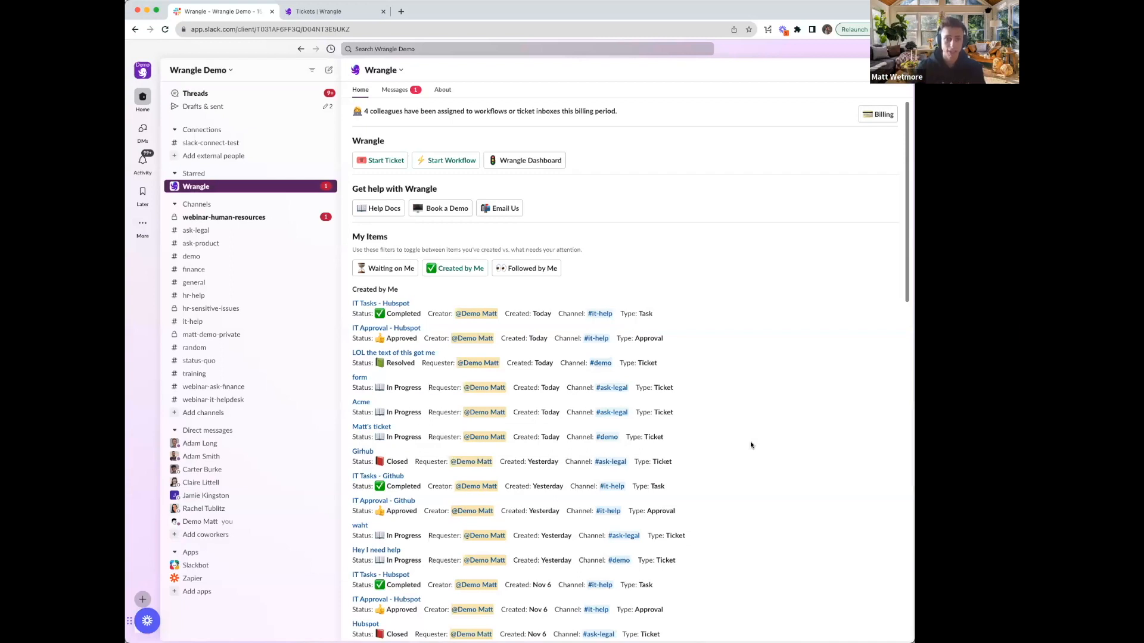
Step: Open the new ticket's thread in the webinar-human-resources channel and claim the ticket
{"action": "left_click", "coordinate": [255, 220]}
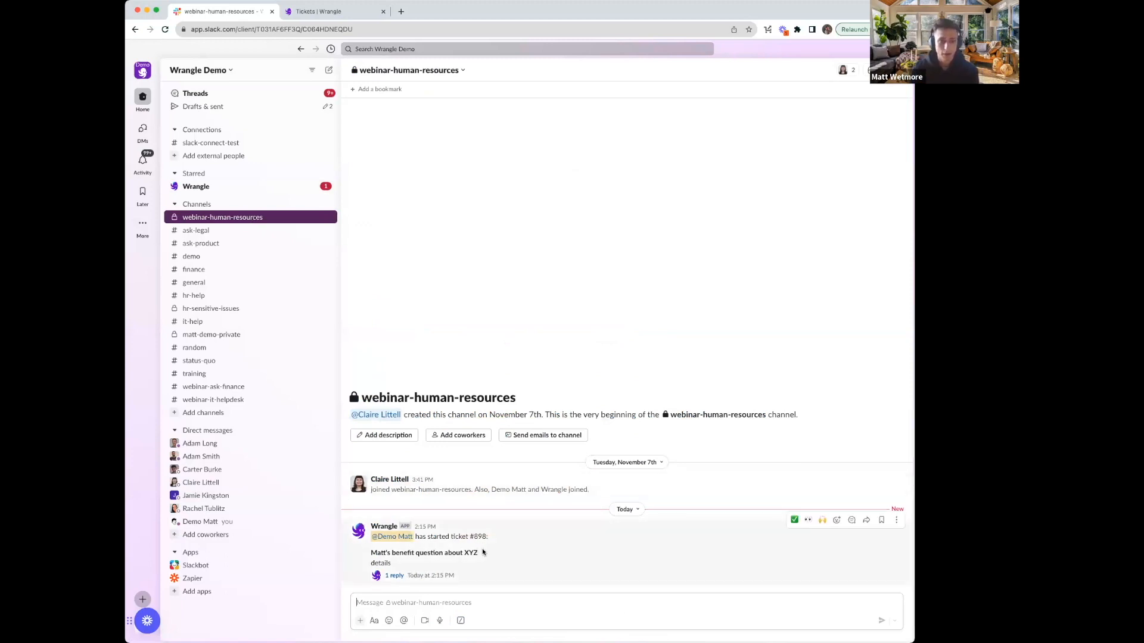
{"action": "left_click", "coordinate": [395, 575]}
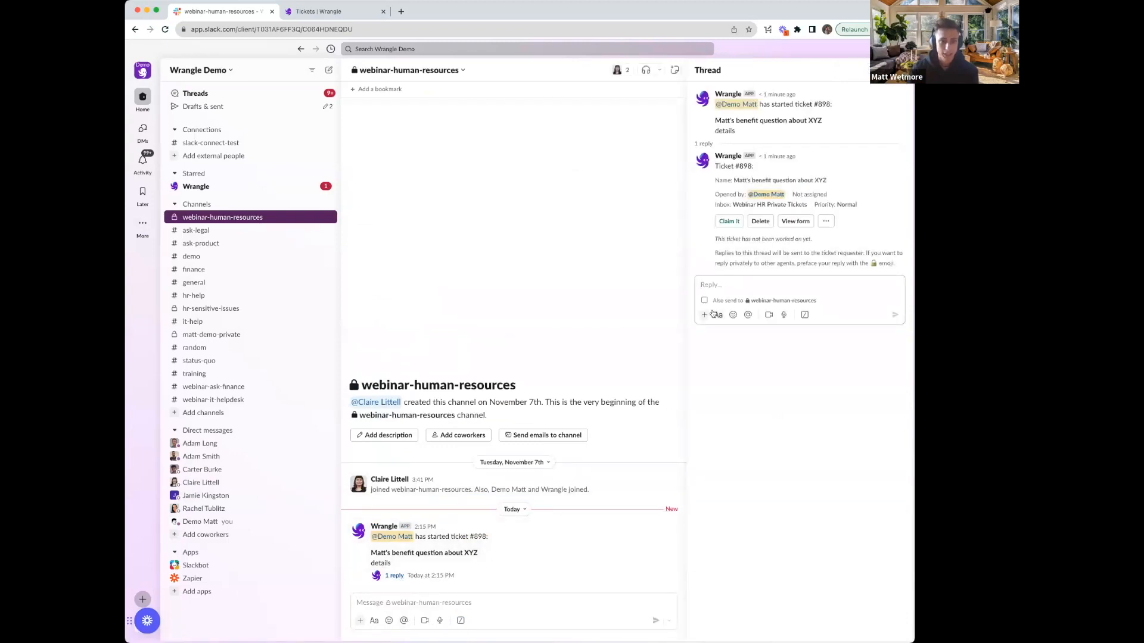
{"action": "left_click", "coordinate": [730, 223]}
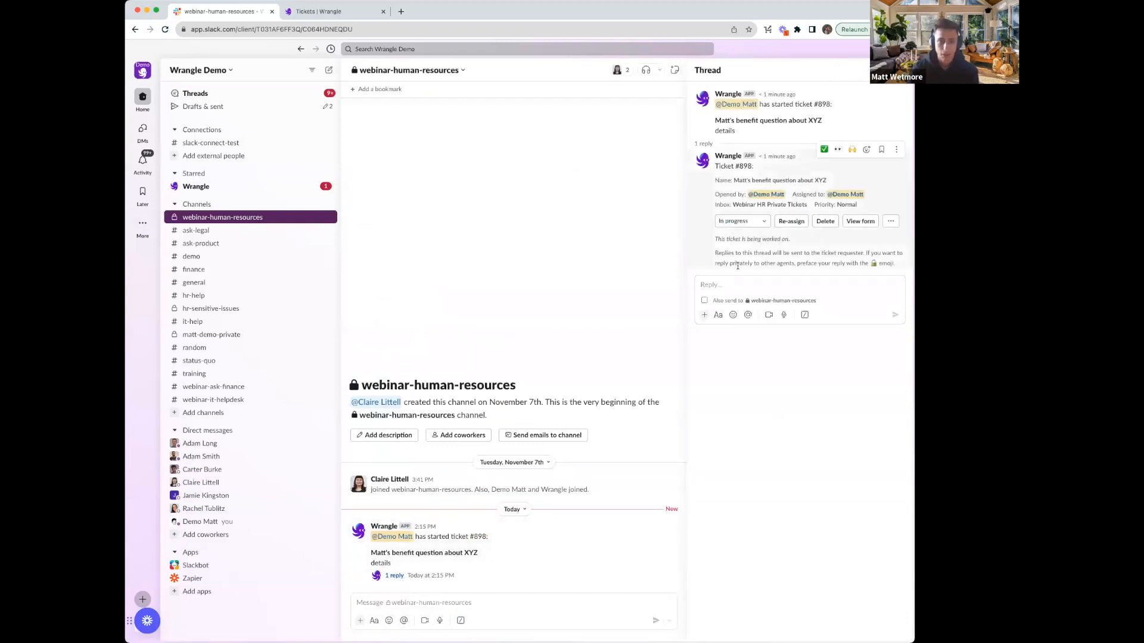
Step: Reply in the ticket thread with a greeting to the requester by first name, followed by "we're working on this"
{"action": "left_click", "coordinate": [757, 286]}
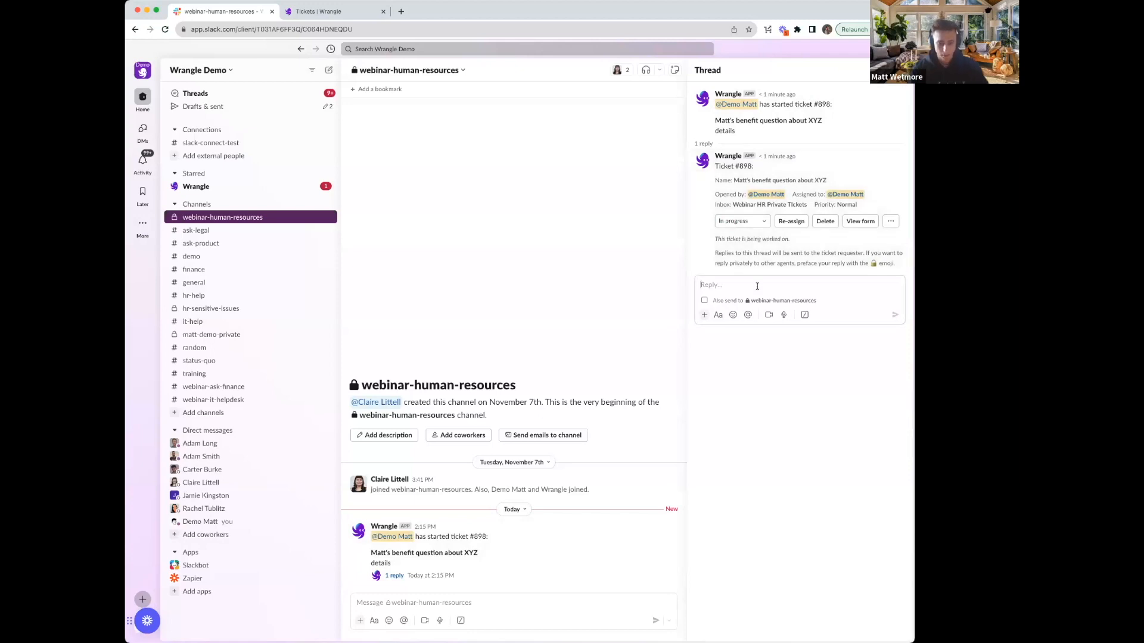
{"action": "type", "text": "Hey Matt, we're"}
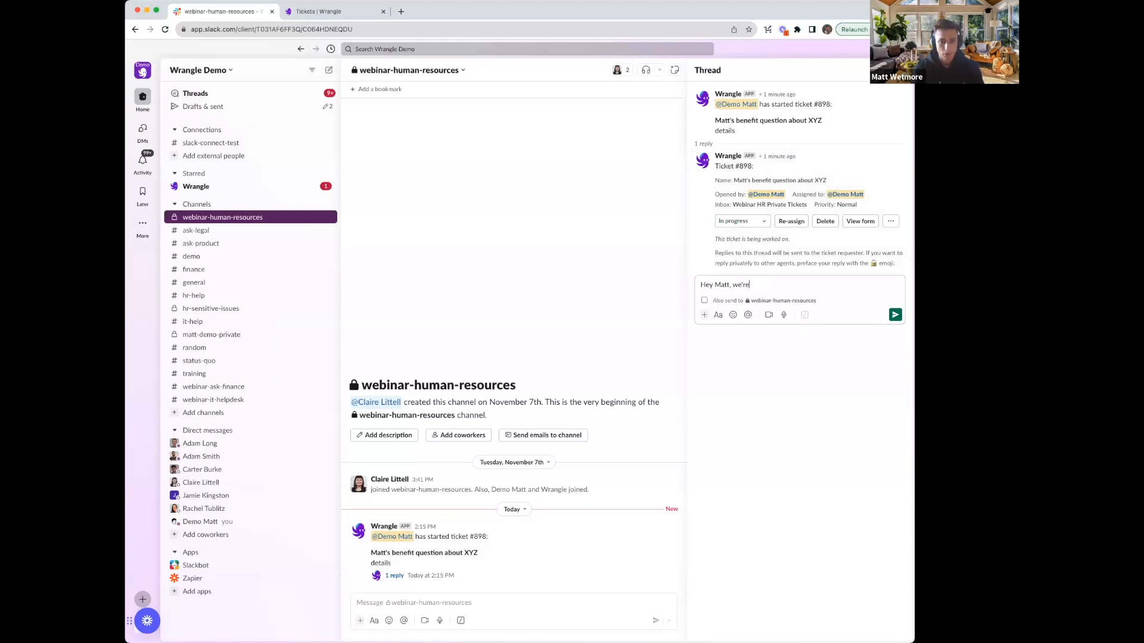
{"action": "type", "text": " working on this"}
{"action": "key", "text": "Return"}
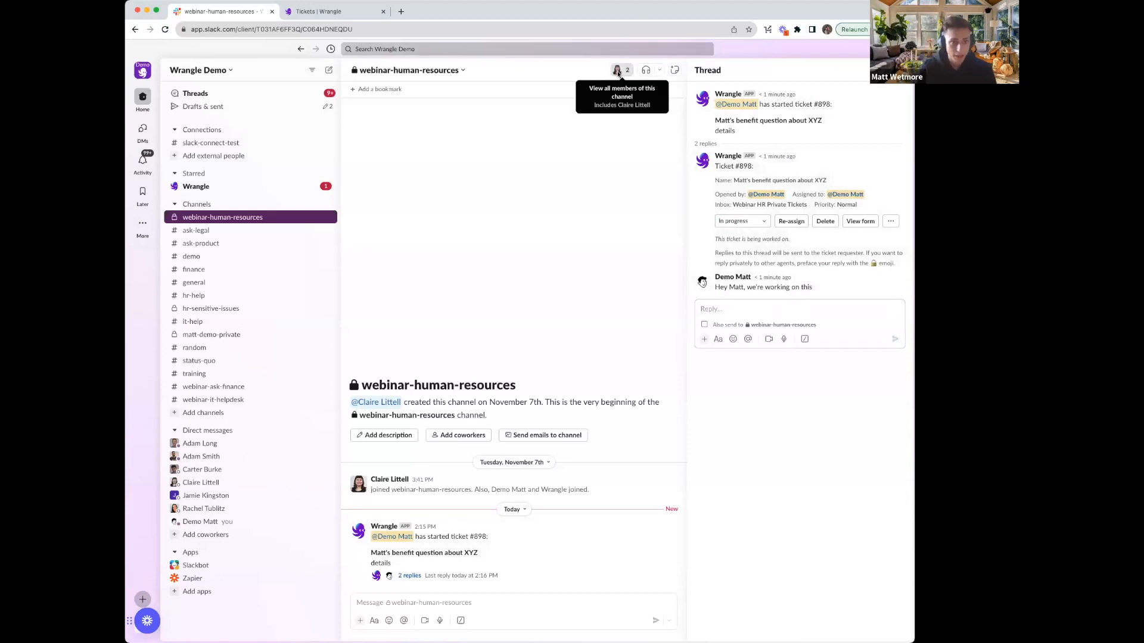
Step: Check who the members of the webinar-human-resources channel are
{"action": "left_click", "coordinate": [618, 69]}
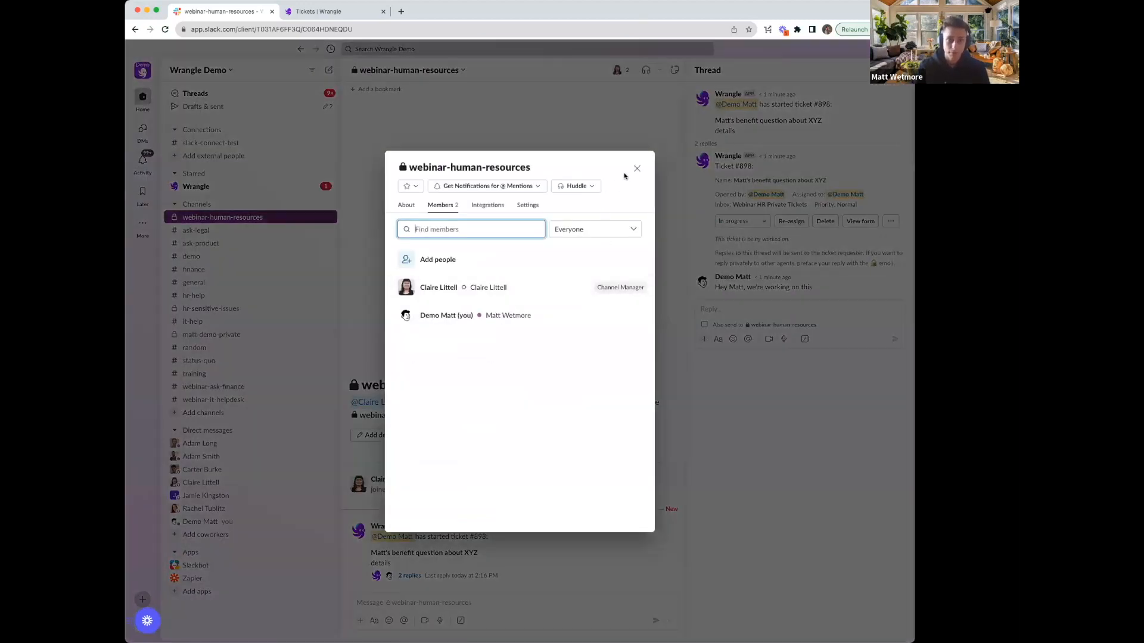
{"action": "left_click", "coordinate": [636, 168]}
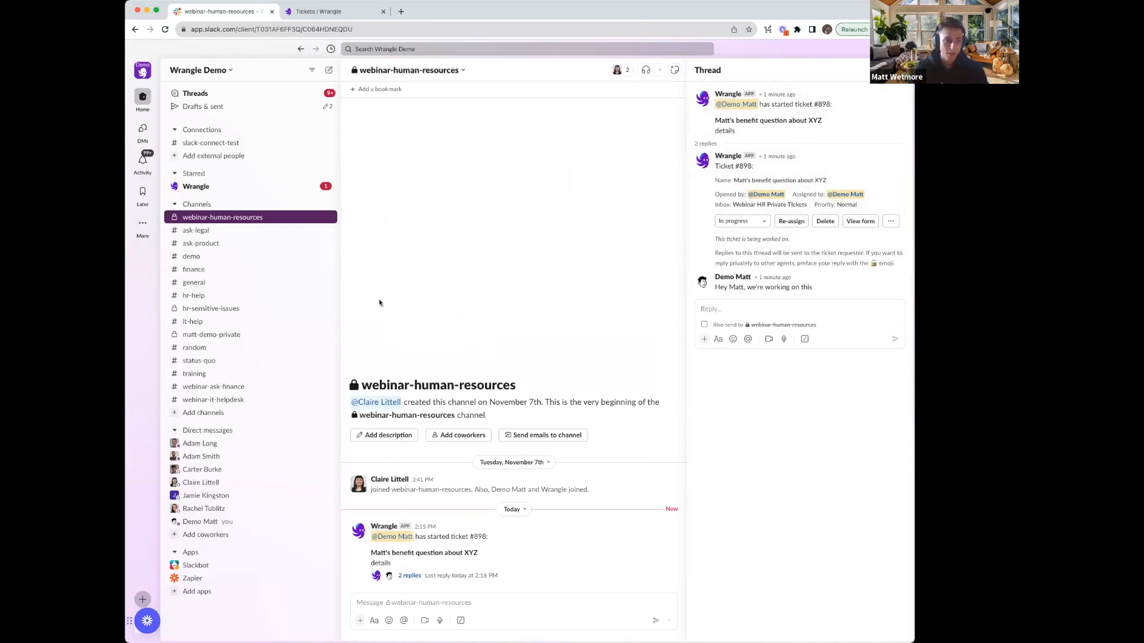
Step: Open the benefit question from the Wrangle items created by the requester and reply "Thanks for working on this" in its thread
{"action": "left_click", "coordinate": [219, 189]}
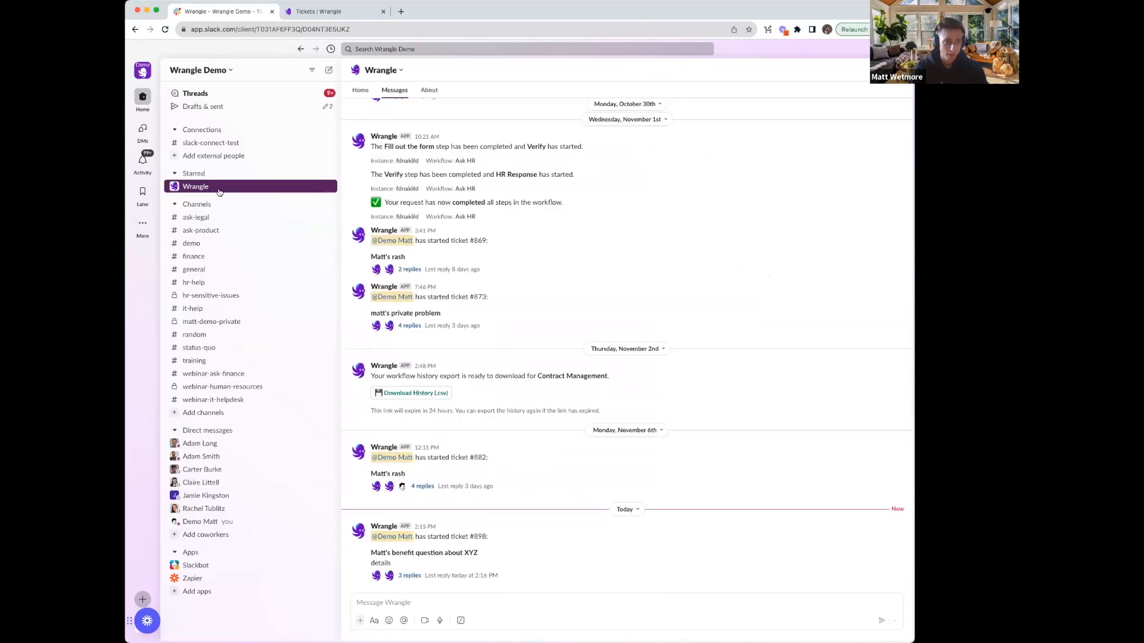
{"action": "left_click", "coordinate": [360, 90]}
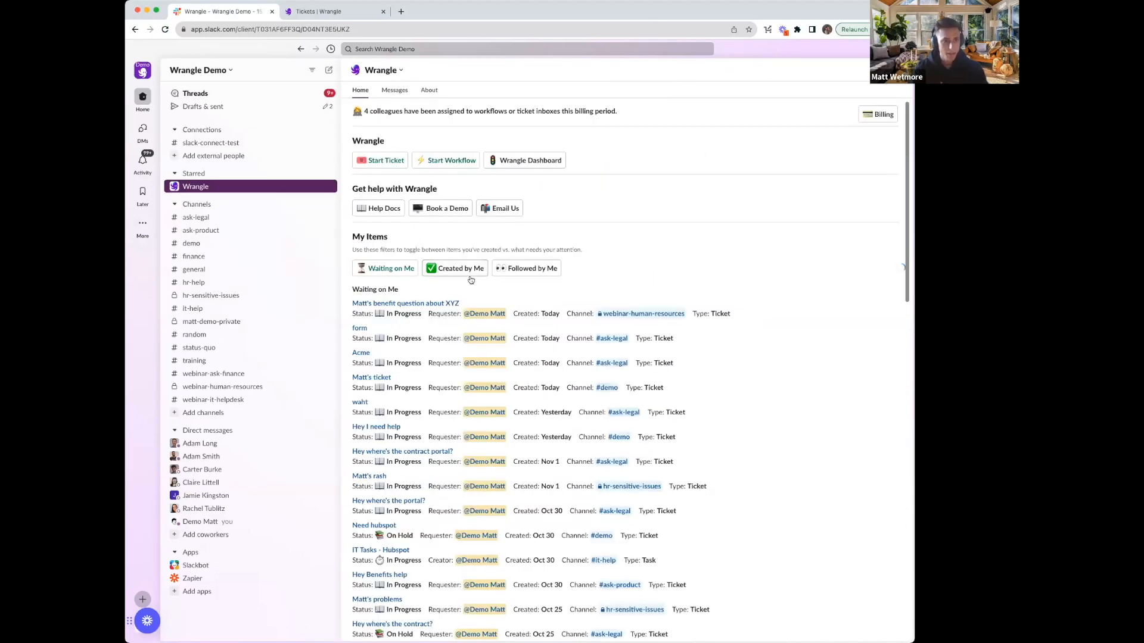
{"action": "left_click", "coordinate": [468, 273]}
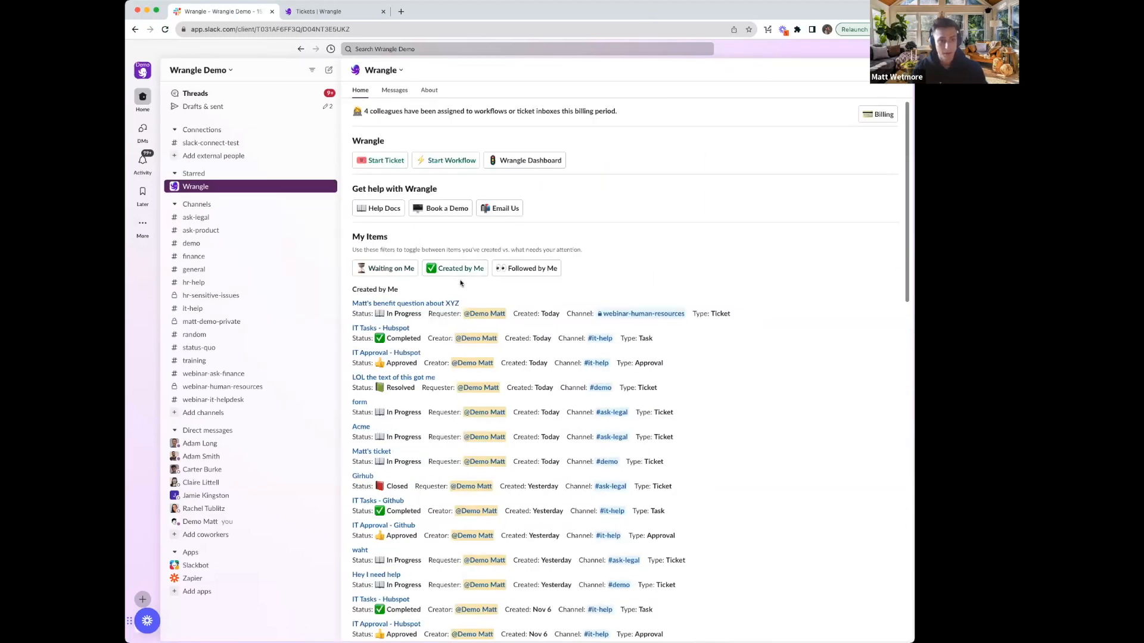
{"action": "left_click", "coordinate": [365, 306]}
{"action": "left_click_drag", "start_coordinate": [715, 291], "coordinate": [814, 295]}
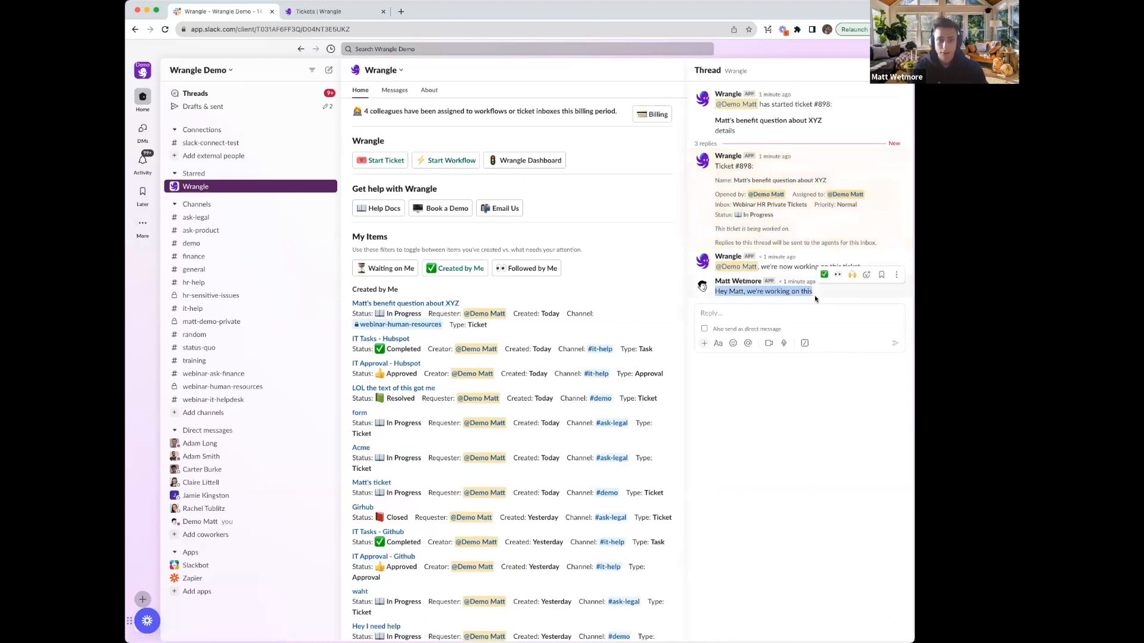
{"action": "left_click", "coordinate": [775, 314]}
{"action": "type", "text": "TYhanks for working on this"}
{"action": "key", "text": "Return"}
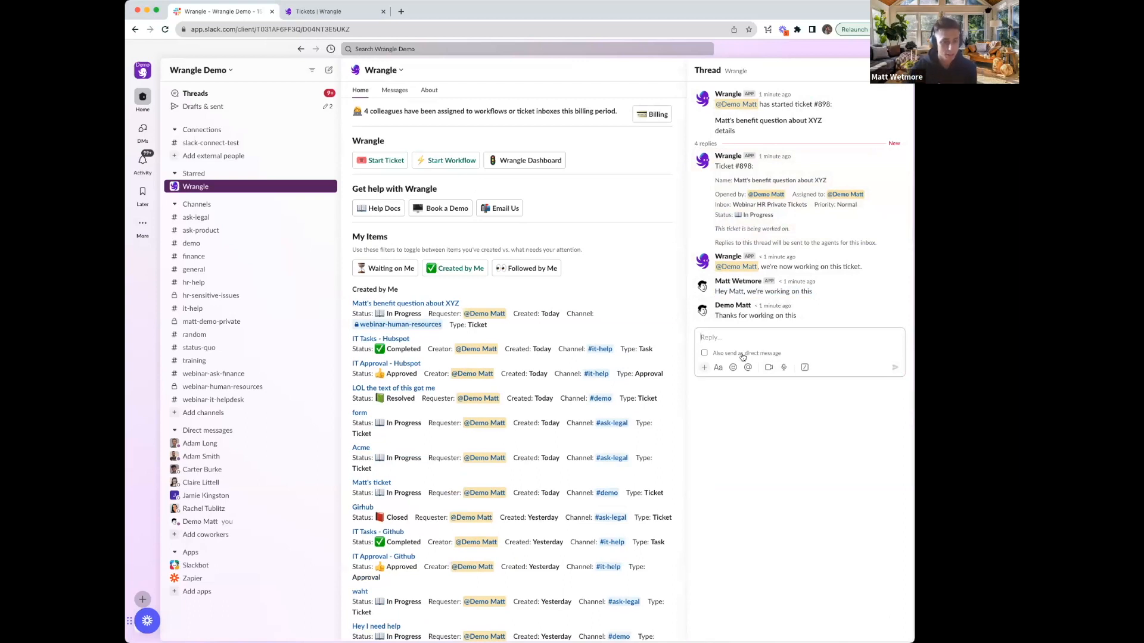
Step: In the webinar-human-resources ticket thread, send an agents-only reply starting with the lock emoji, greeting the coworker and asking "should we do this?"
{"action": "left_click", "coordinate": [252, 387]}
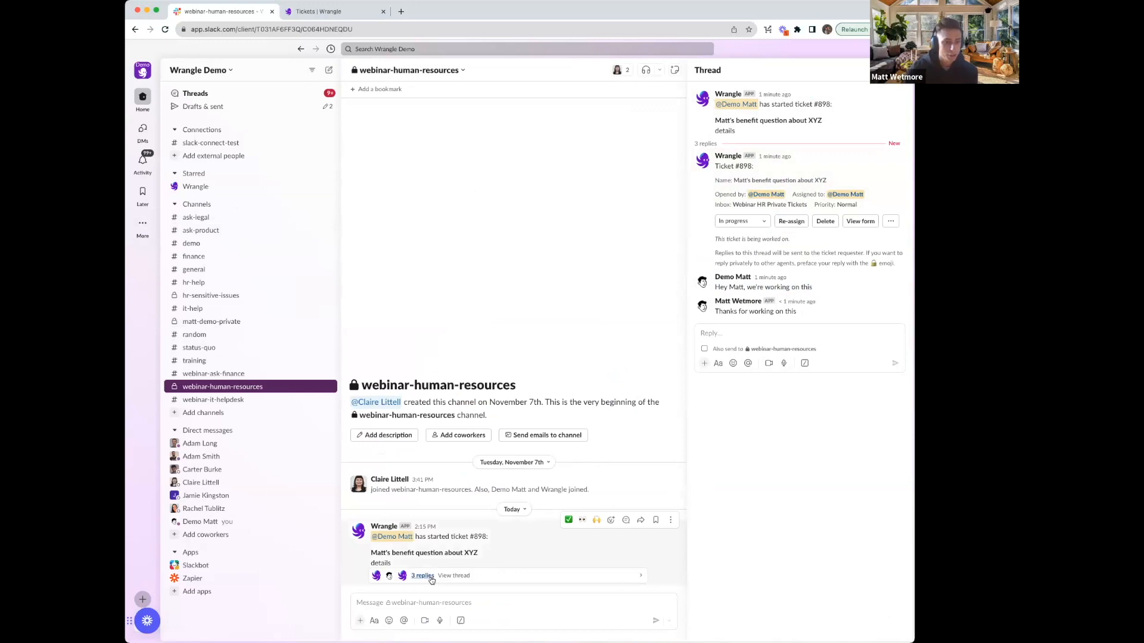
{"action": "left_click", "coordinate": [730, 334]}
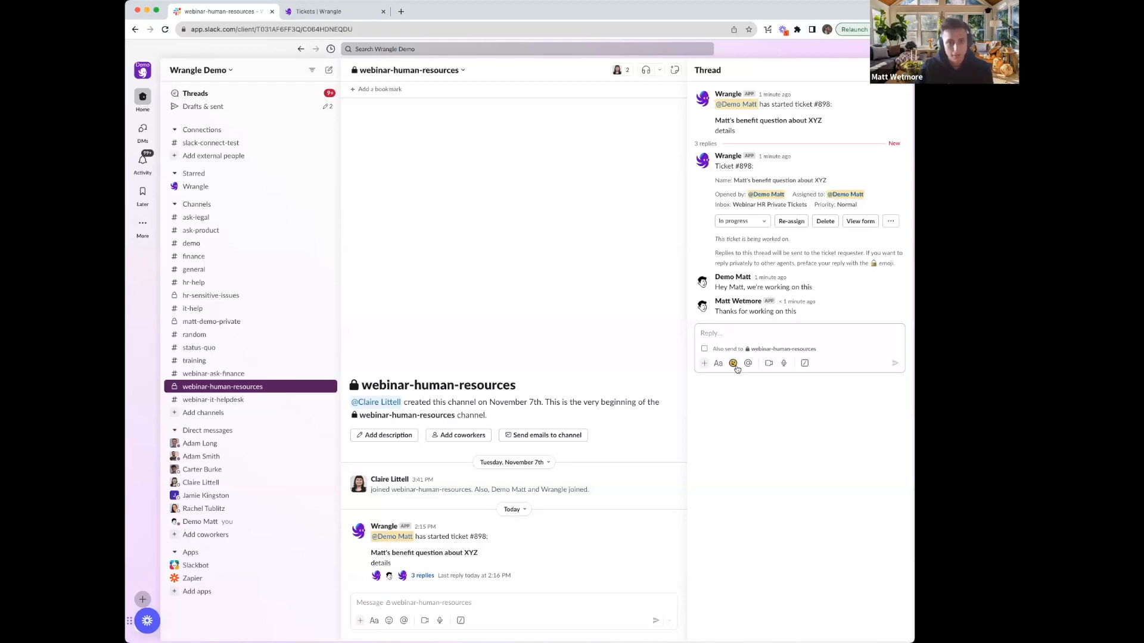
{"action": "left_click", "coordinate": [733, 362]}
{"action": "left_click", "coordinate": [708, 175]}
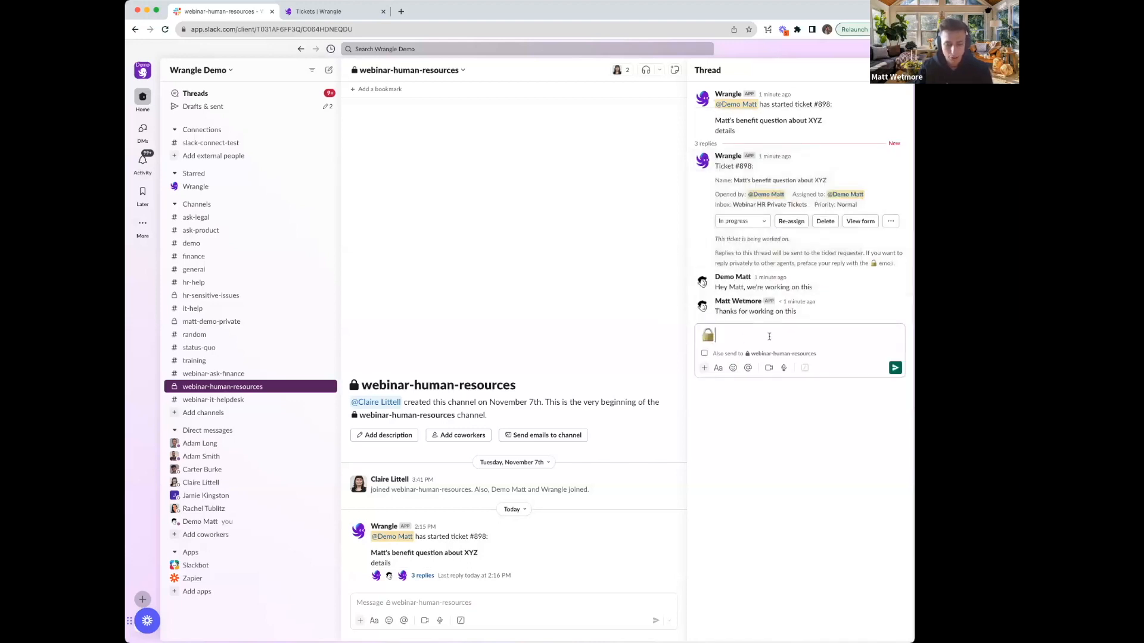
{"action": "type", "text": "Hey claire"}
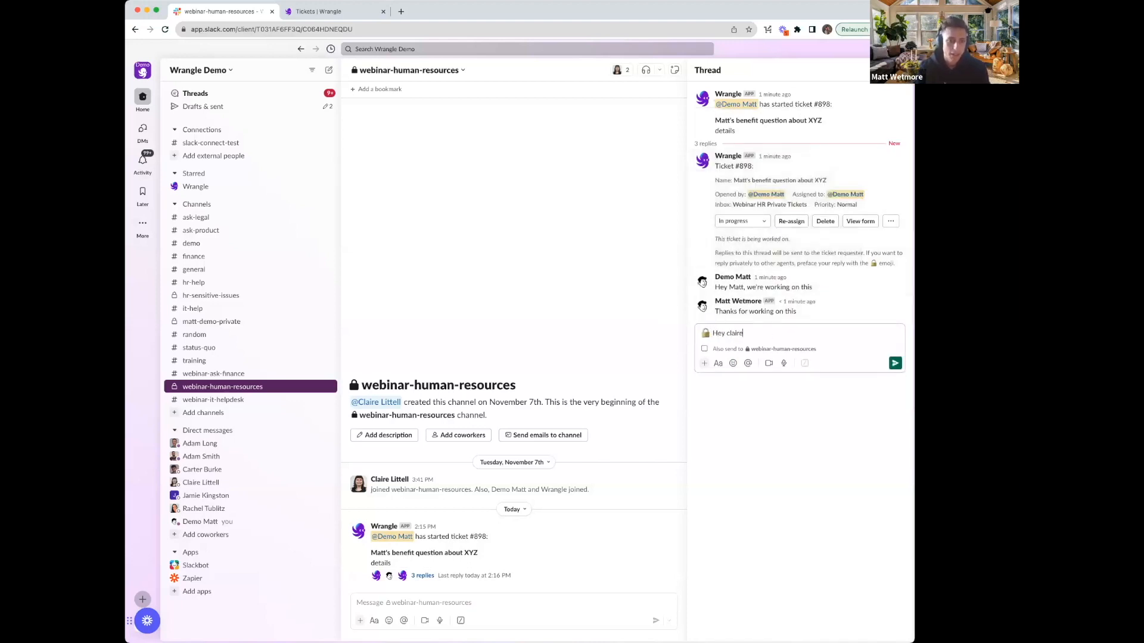
{"action": "type", "text": ", should we "}
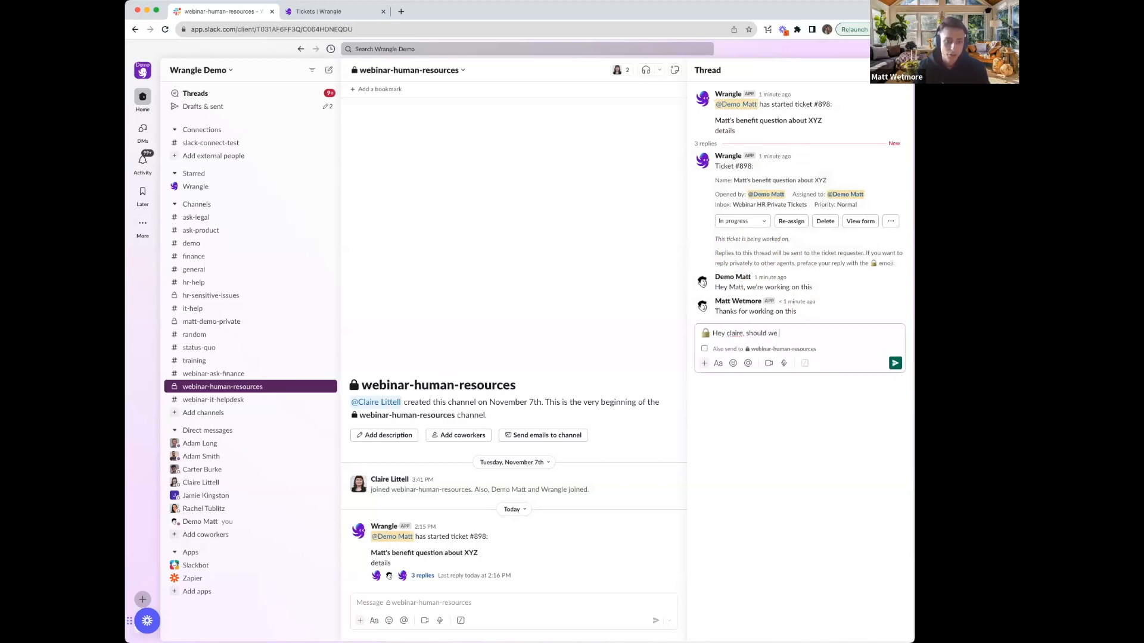
{"action": "type", "text": "do thi"}
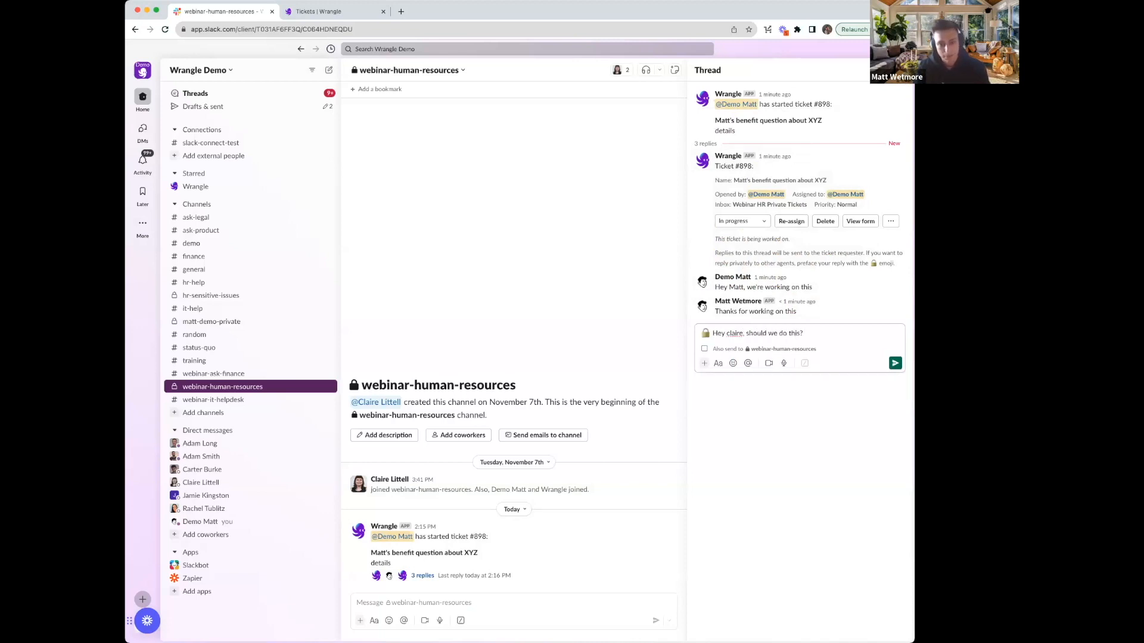
{"action": "type", "text": "s?"}
{"action": "key", "text": "Return"}
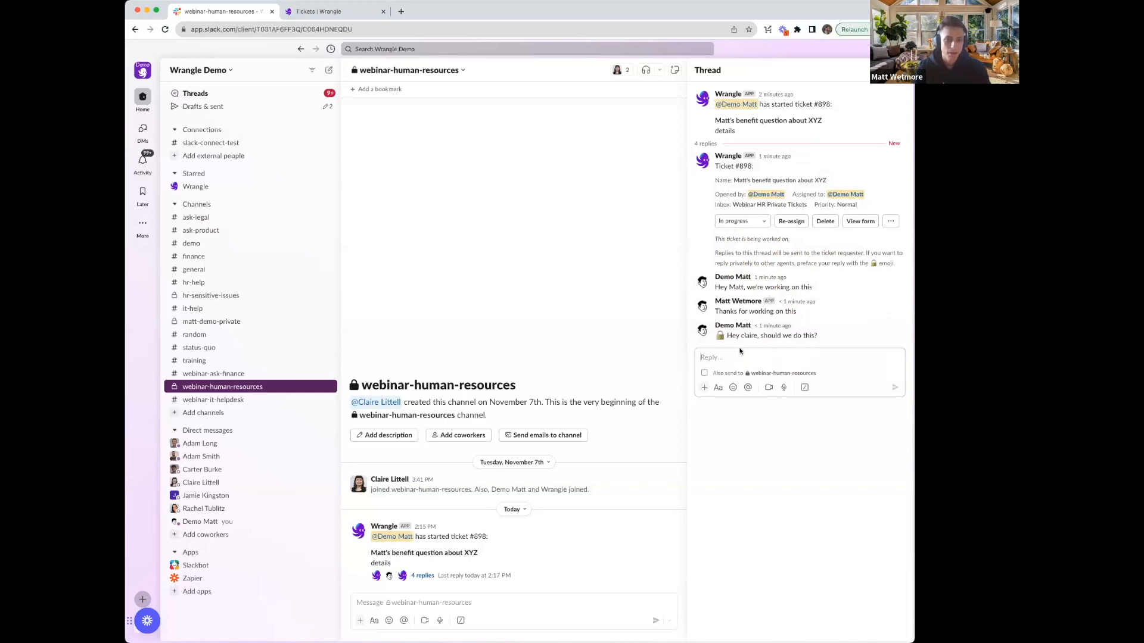
Step: Check the requester's copy of the benefit question thread in Wrangle for the agents-only message
{"action": "left_click", "coordinate": [196, 186]}
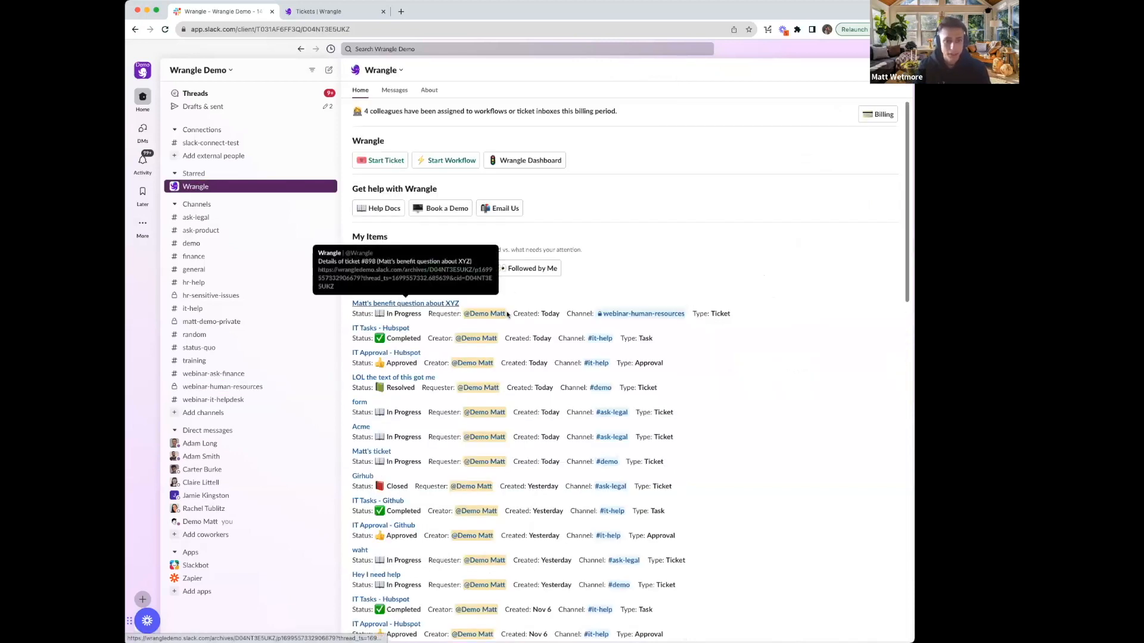
{"action": "left_click", "coordinate": [429, 304]}
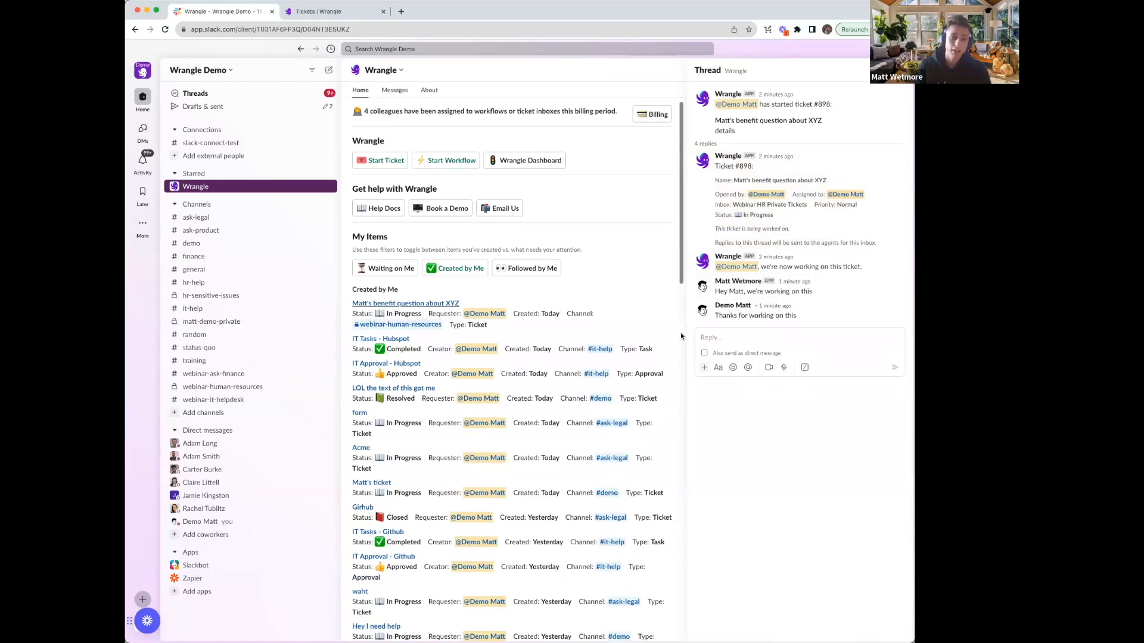
{"action": "left_click", "coordinate": [725, 338]}
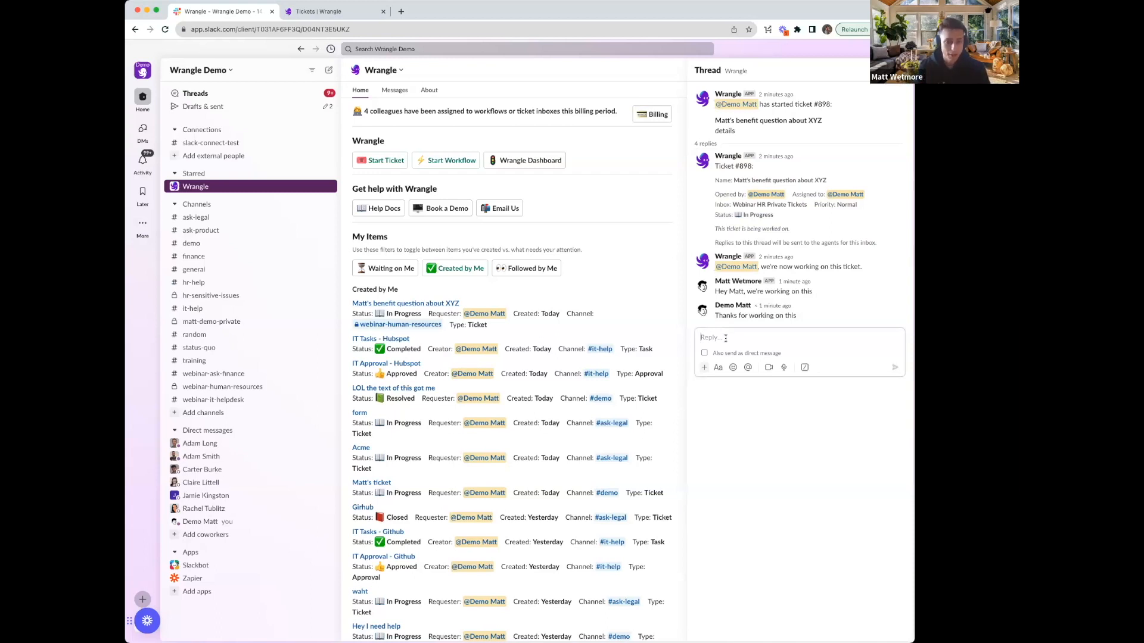
Step: Re-assign the ticket to the other member of the webinar-human-resources channel
{"action": "left_click", "coordinate": [250, 387]}
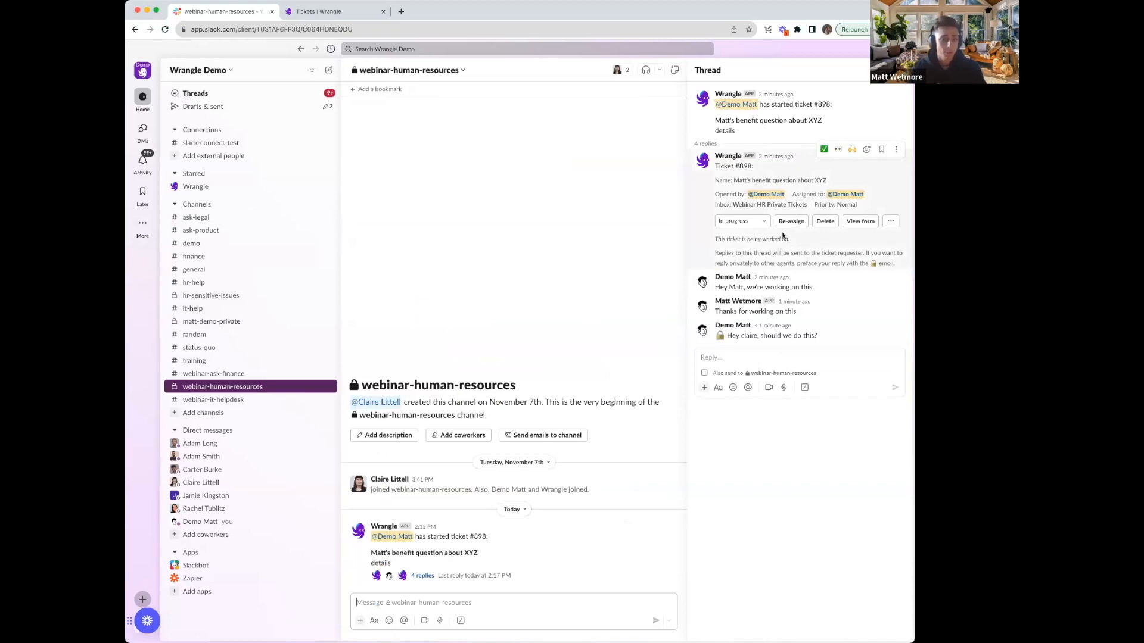
{"action": "left_click", "coordinate": [791, 222]}
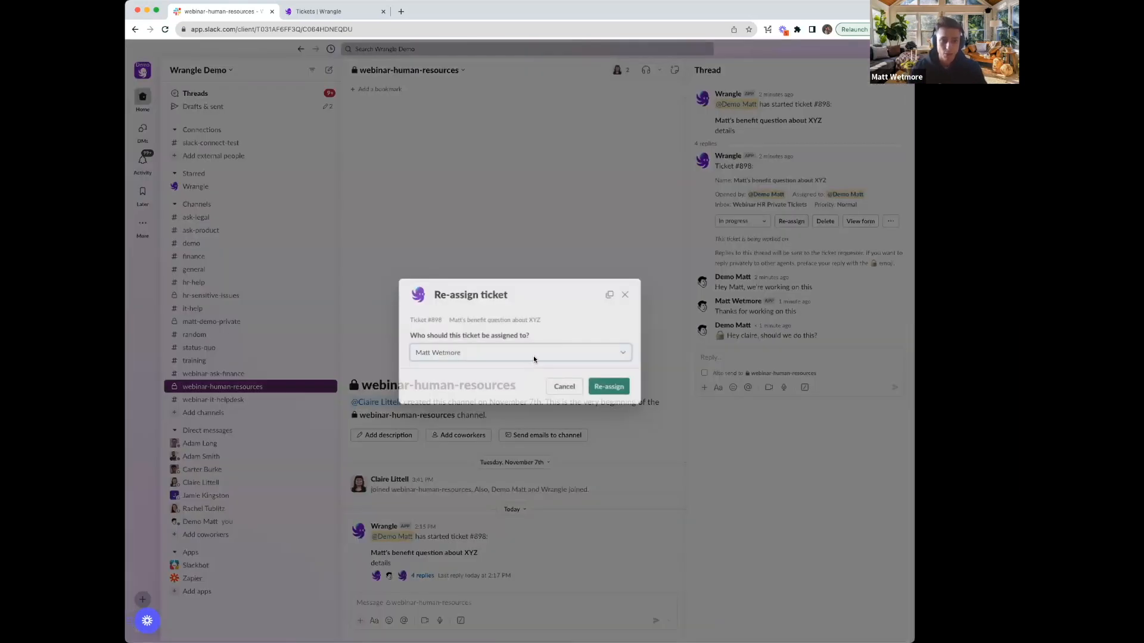
{"action": "left_click", "coordinate": [534, 356]}
{"action": "left_click", "coordinate": [493, 384]}
{"action": "left_click", "coordinate": [606, 386]}
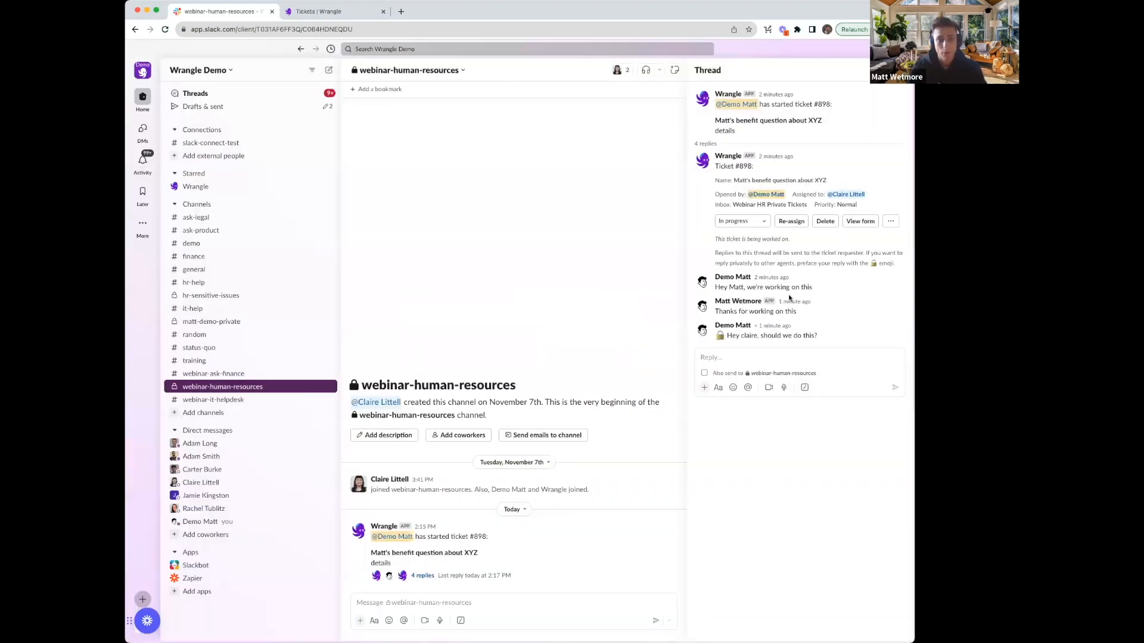
Step: View the form data submitted with the ticket and close it without changes
{"action": "left_click", "coordinate": [861, 221]}
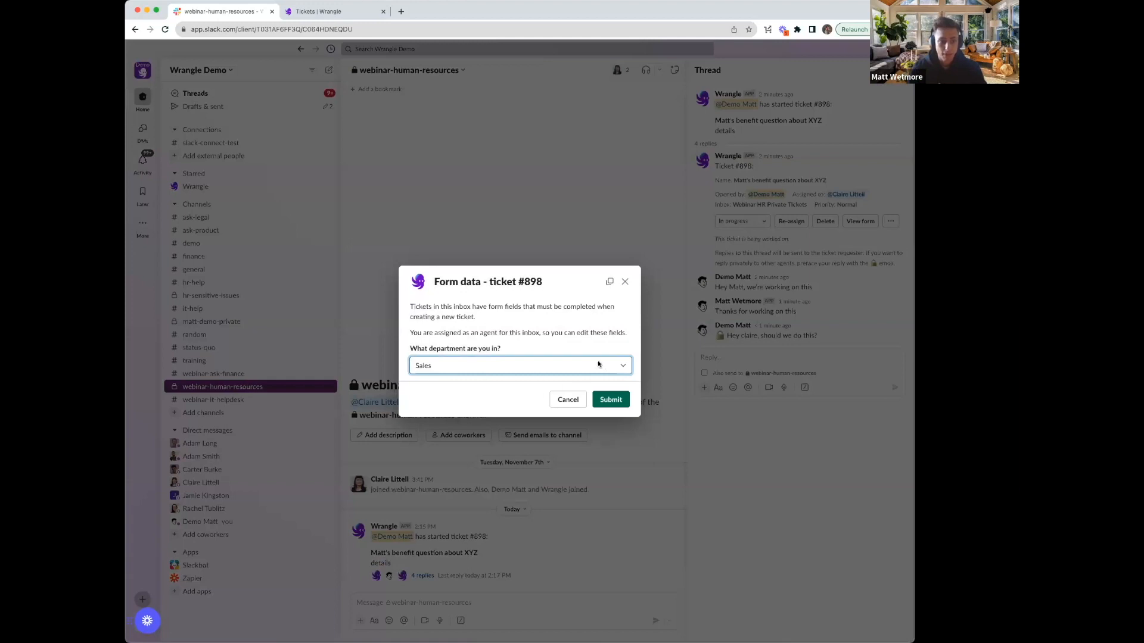
{"action": "left_click", "coordinate": [625, 281]}
Step: View the inboxes the benefit question ticket could be moved to and close the Change inbox dialog without moving it
{"action": "left_click", "coordinate": [891, 222]}
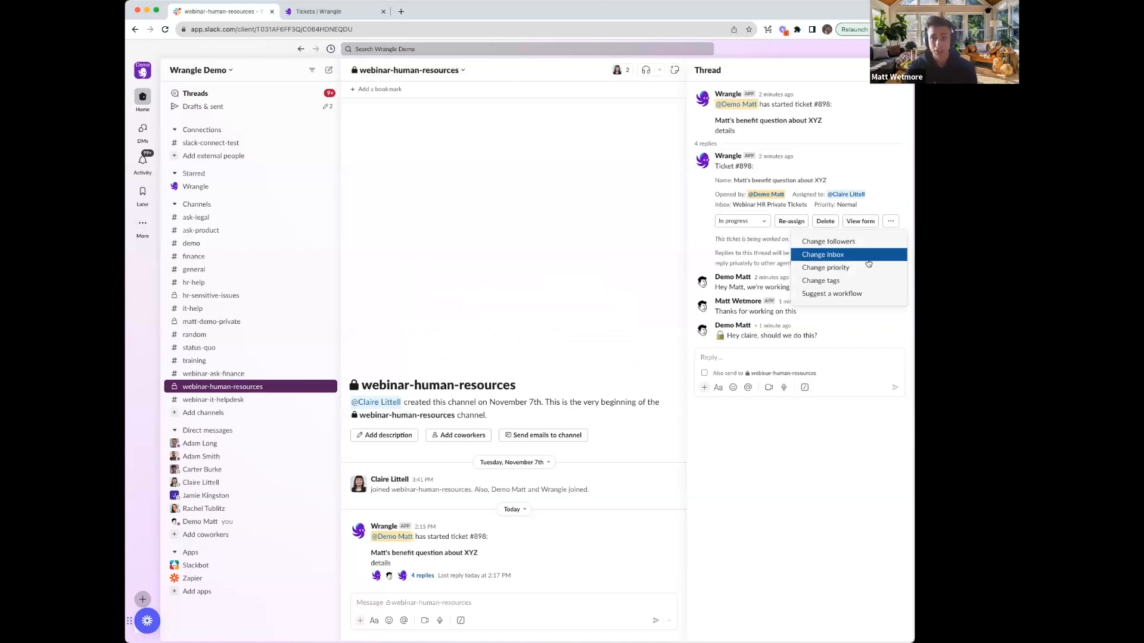
{"action": "left_click", "coordinate": [867, 259]}
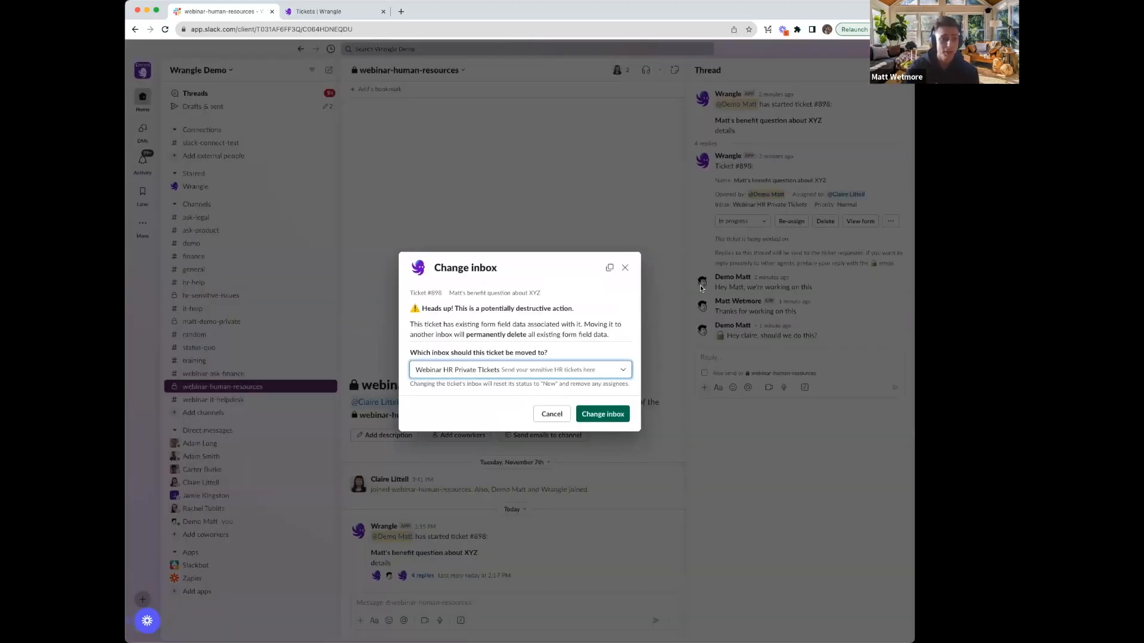
{"action": "left_click", "coordinate": [593, 371]}
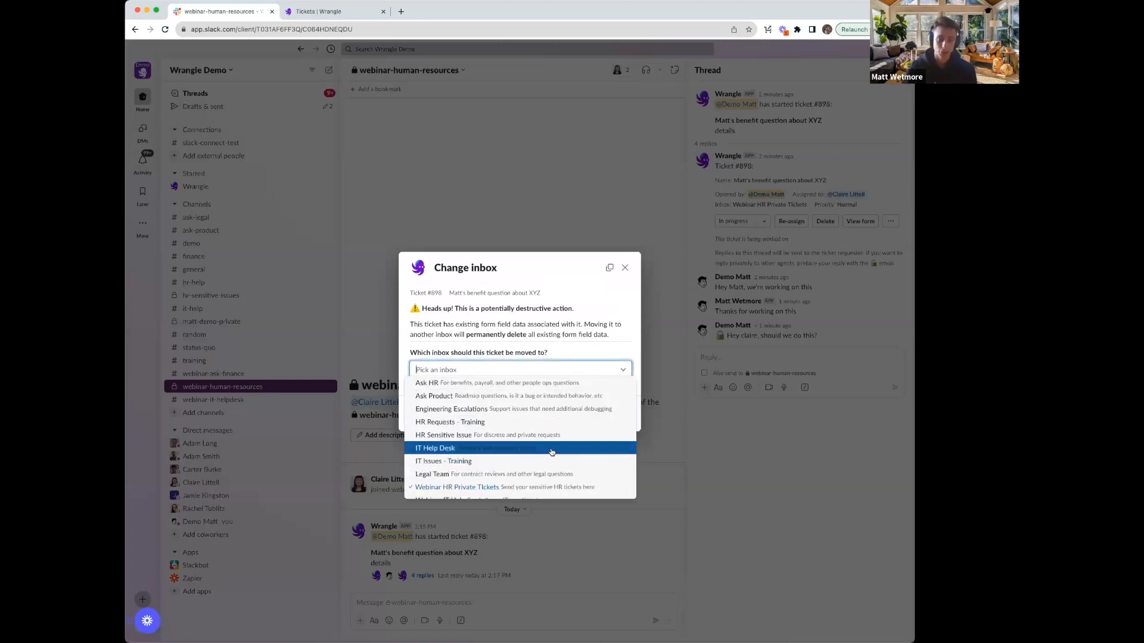
{"action": "left_click", "coordinate": [624, 269]}
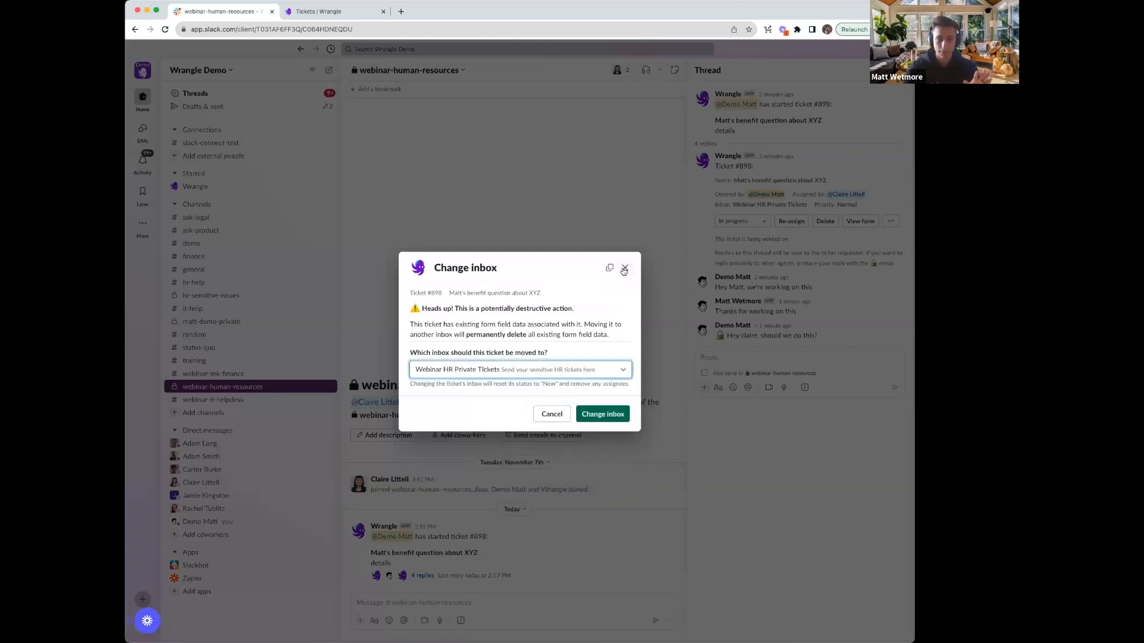
{"action": "left_click", "coordinate": [624, 269]}
Step: Add the Benefits tag to the benefit question ticket in the webinar-human-resources thread
{"action": "left_click", "coordinate": [898, 221]}
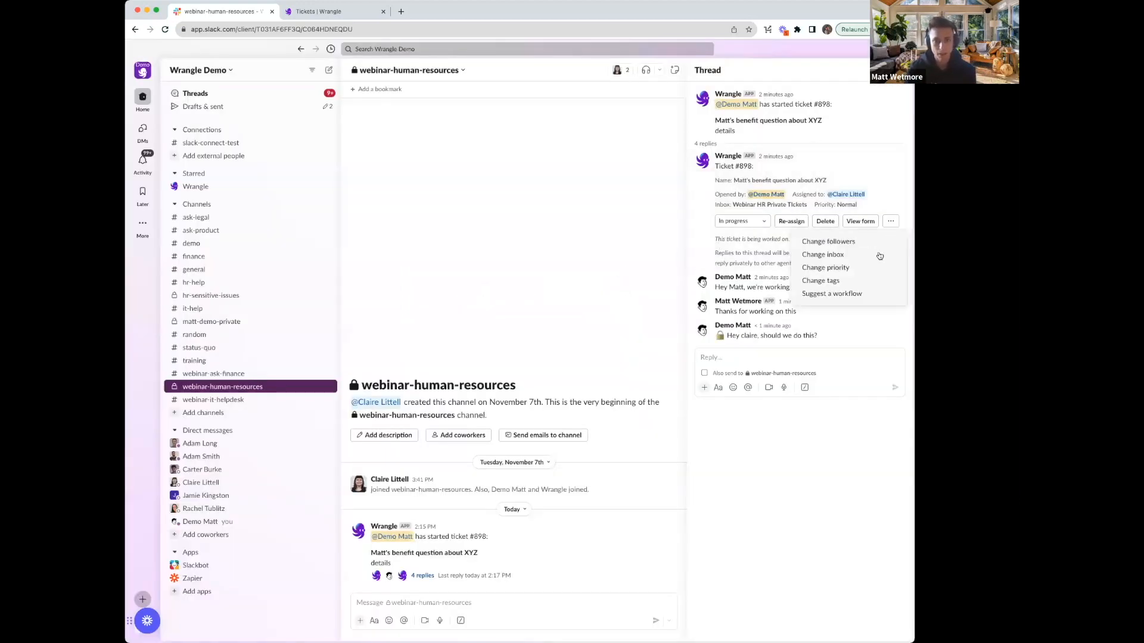
{"action": "left_click", "coordinate": [854, 280]}
{"action": "left_click", "coordinate": [498, 346]}
{"action": "left_click", "coordinate": [465, 366]}
{"action": "left_click", "coordinate": [617, 398]}
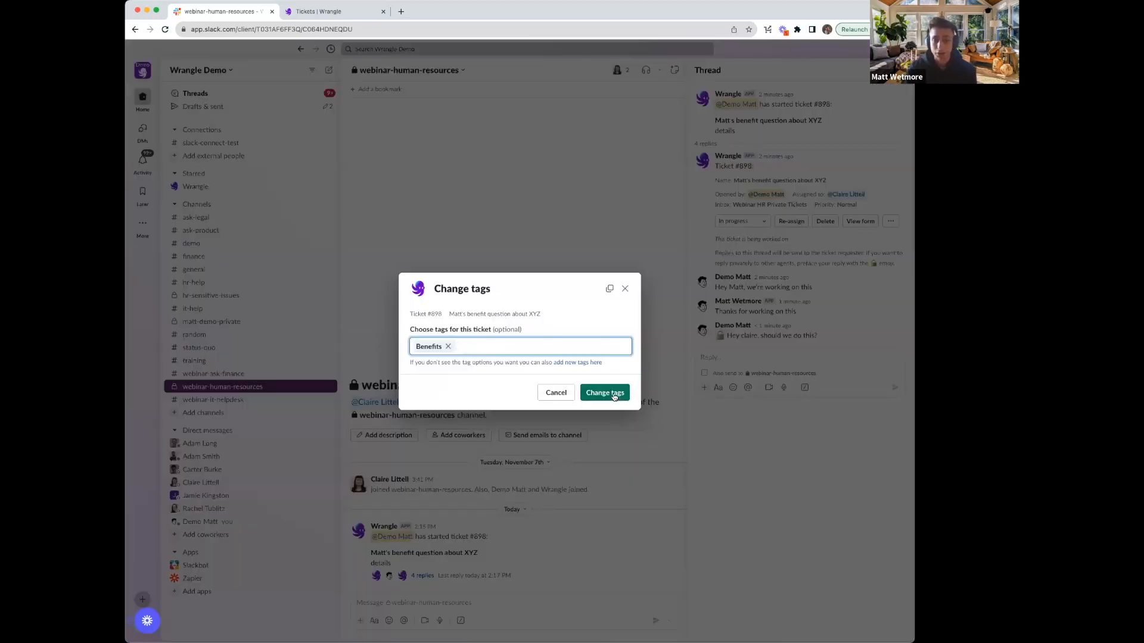
{"action": "left_click", "coordinate": [614, 397]}
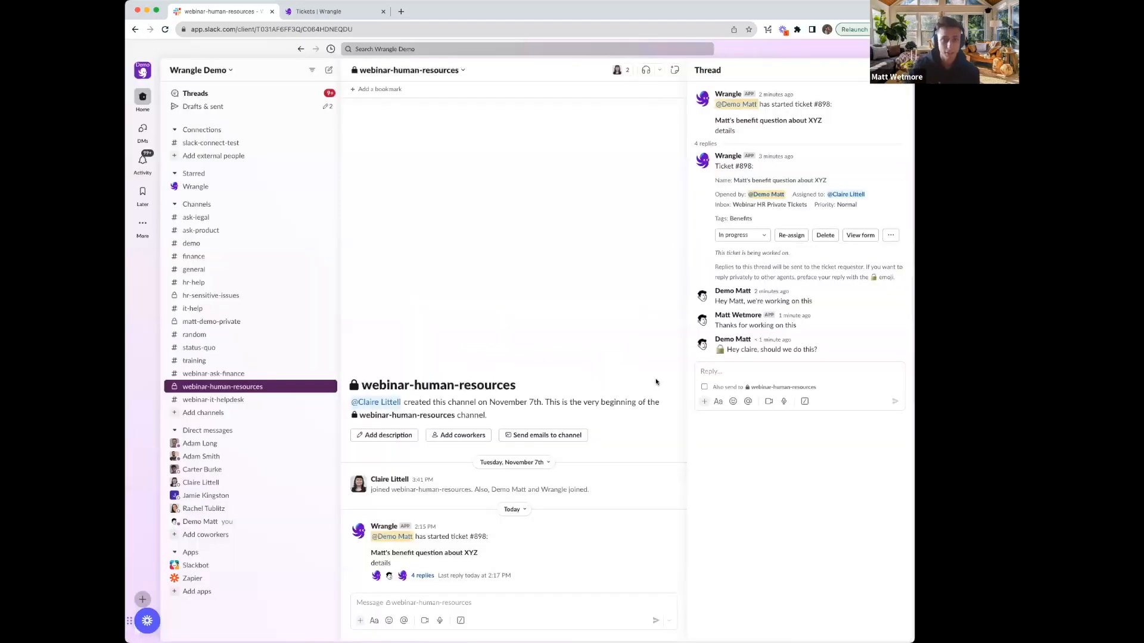
Step: Look through the ticket's additional actions and its available status options, keeping the status at In progress
{"action": "left_click", "coordinate": [892, 236]}
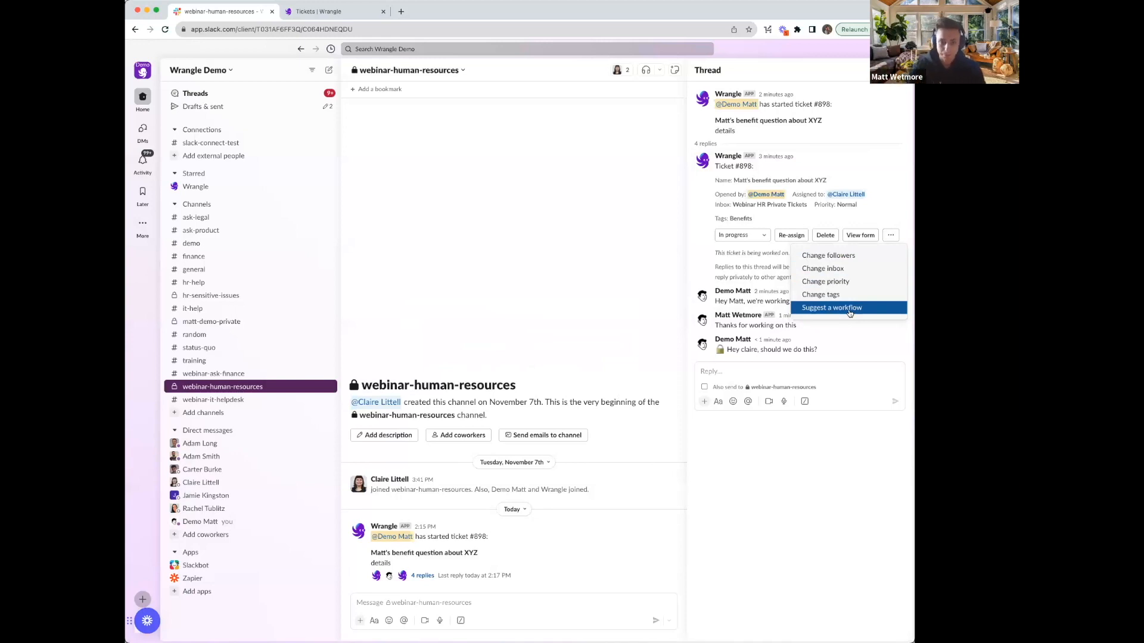
{"action": "left_click", "coordinate": [849, 341]}
{"action": "left_click", "coordinate": [752, 235]}
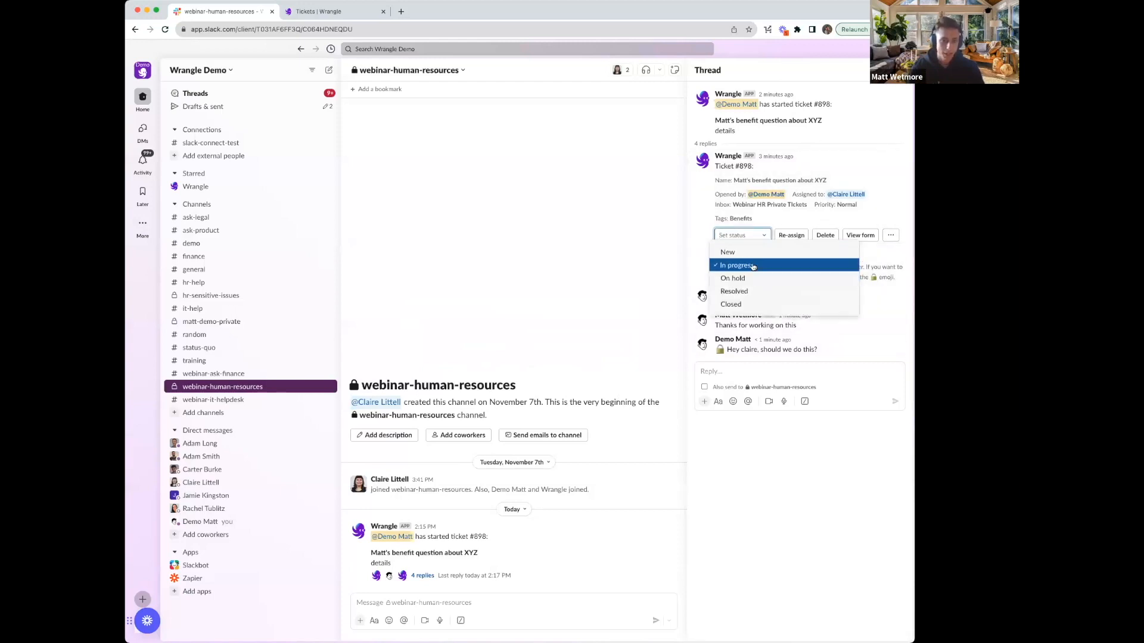
{"action": "left_click", "coordinate": [753, 265]}
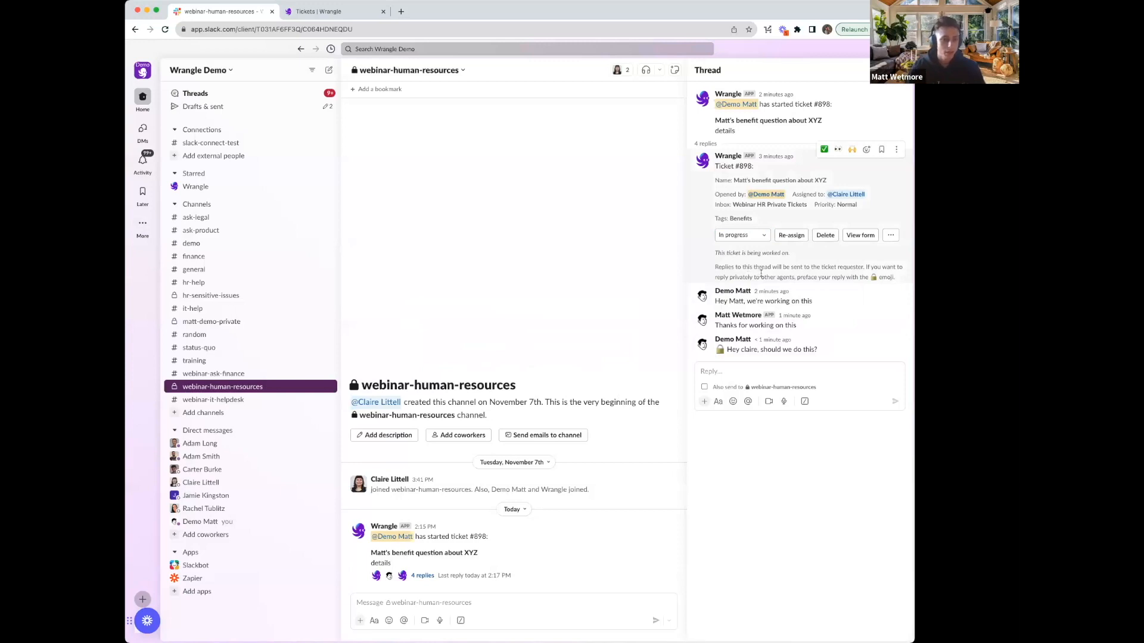
Step: Switch to the Wrangle web app and open the ticket list of the Webinar HR Private Tickets inbox
{"action": "left_click", "coordinate": [334, 15]}
{"action": "left_click", "coordinate": [159, 107]}
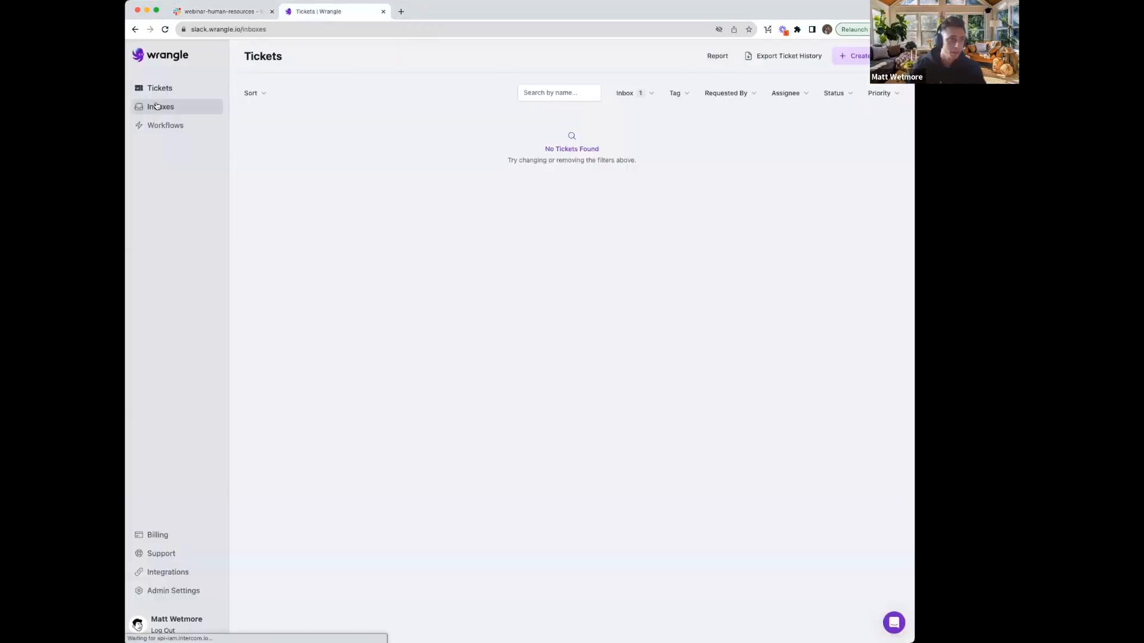
{"action": "left_click", "coordinate": [316, 343]}
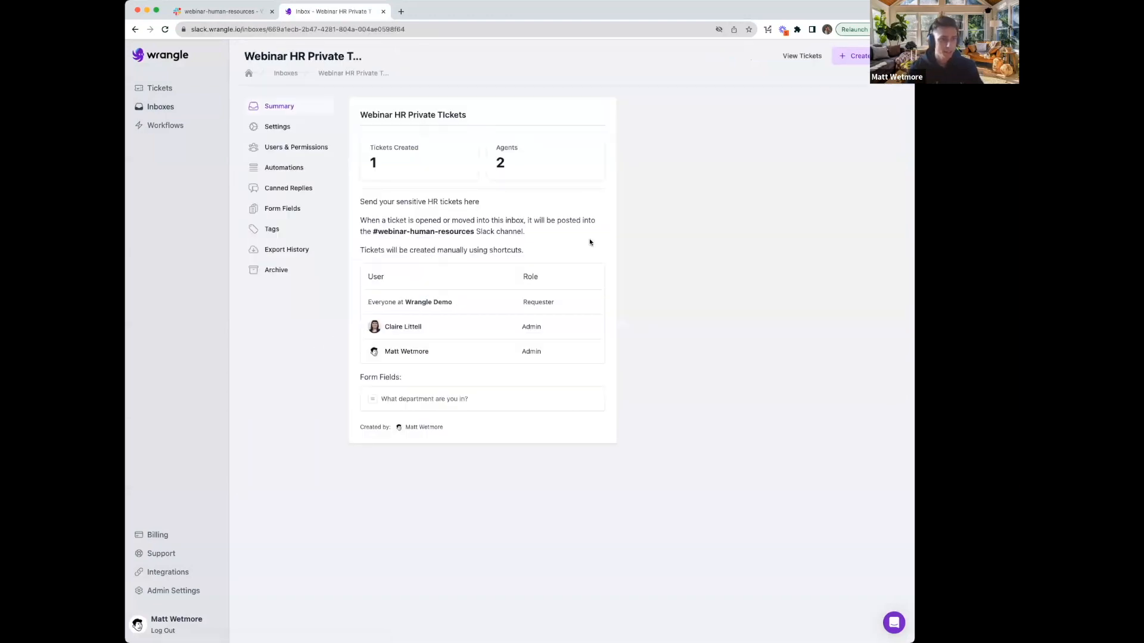
{"action": "left_click", "coordinate": [795, 65]}
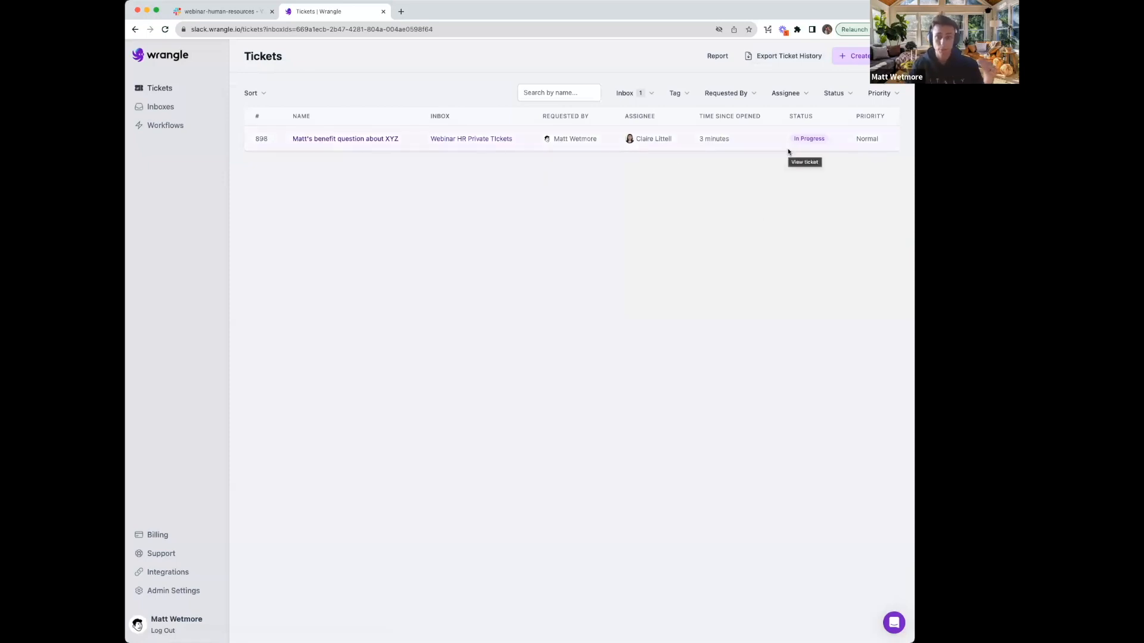
Step: Filter the inbox's ticket list by the In Progress status and by the agent assigned to the benefit question
{"action": "left_click", "coordinate": [841, 94]}
{"action": "left_click", "coordinate": [820, 131]}
{"action": "left_click", "coordinate": [787, 95]}
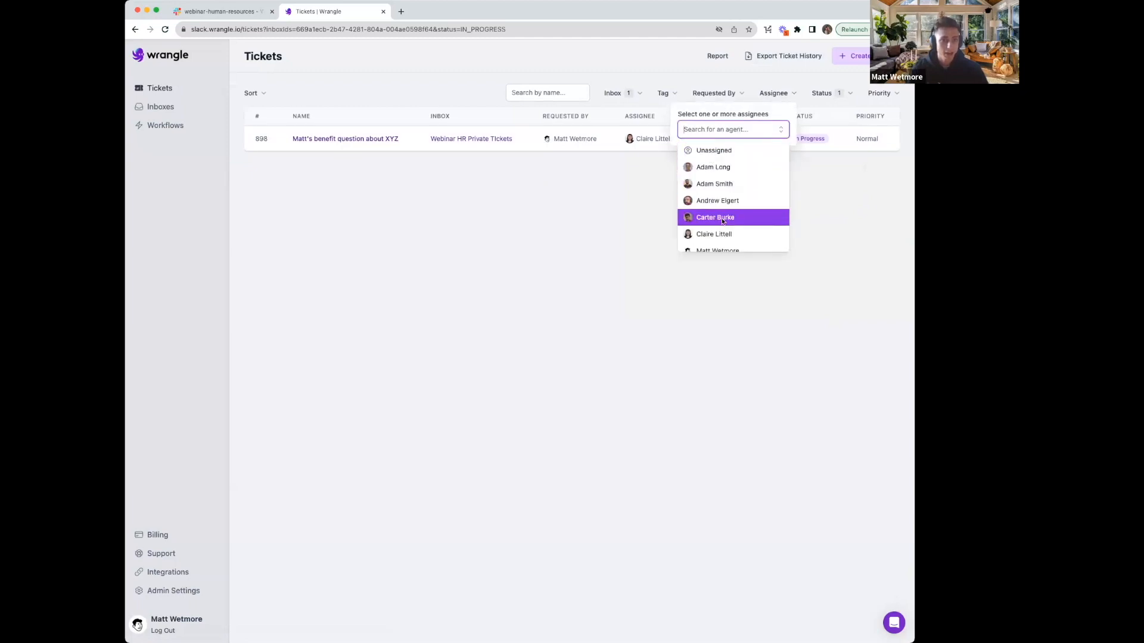
{"action": "left_click", "coordinate": [715, 234]}
{"action": "left_click", "coordinate": [577, 170]}
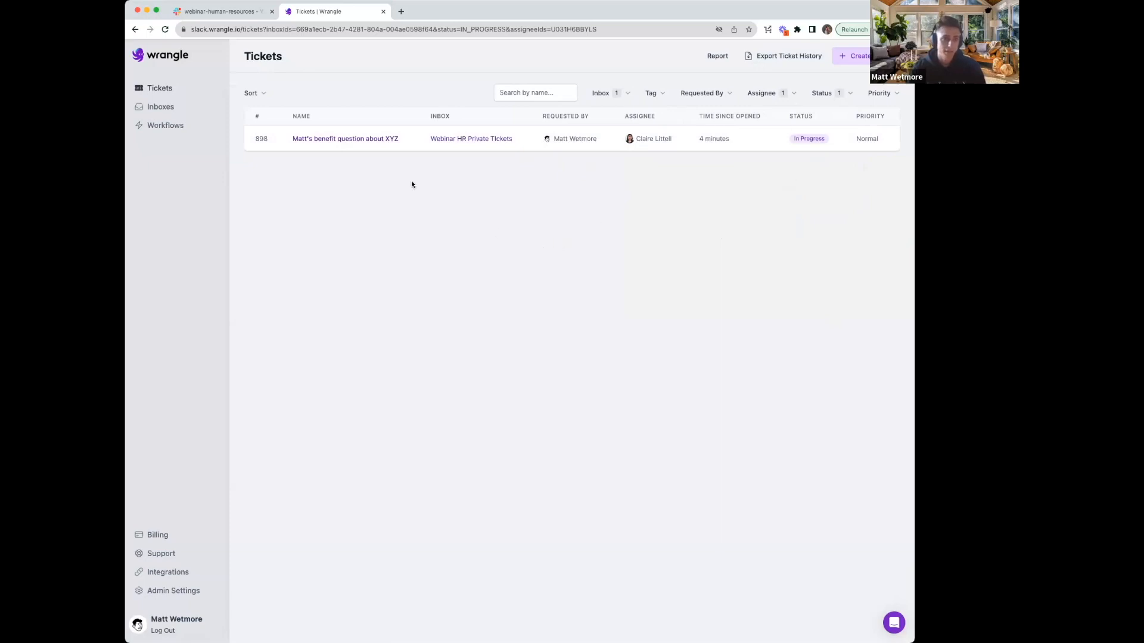
Step: Open the benefit question ticket and send the reply "Hey this is the web app"
{"action": "left_click", "coordinate": [357, 138]}
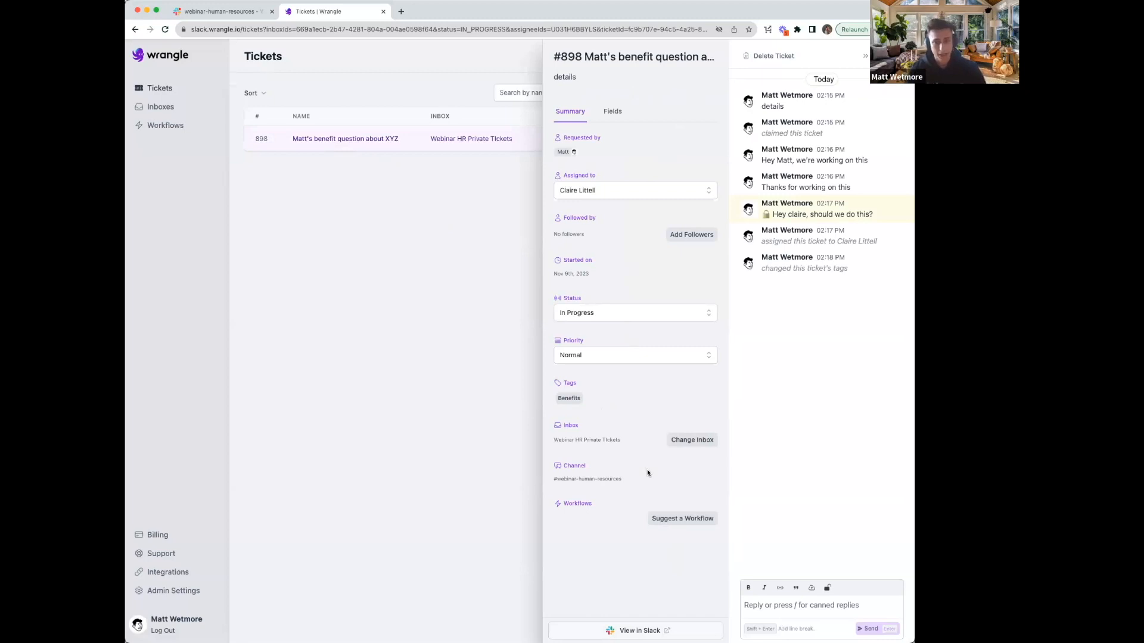
{"action": "left_click", "coordinate": [804, 605]}
{"action": "type", "text": "Hey "}
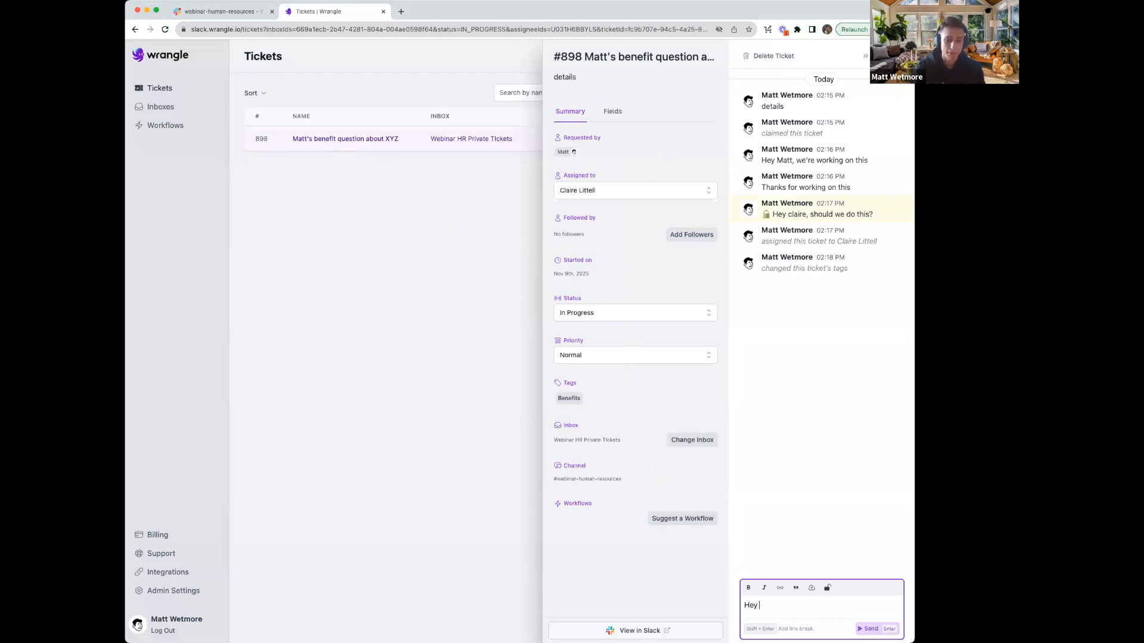
{"action": "type", "text": "this is the web app"}
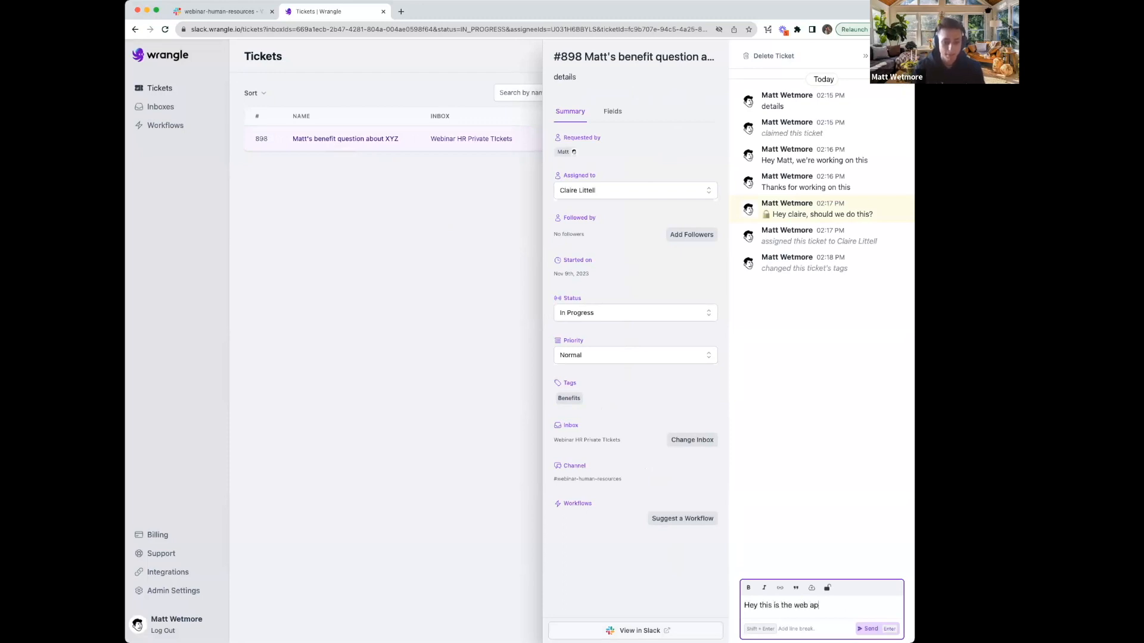
{"action": "key", "text": "Return"}
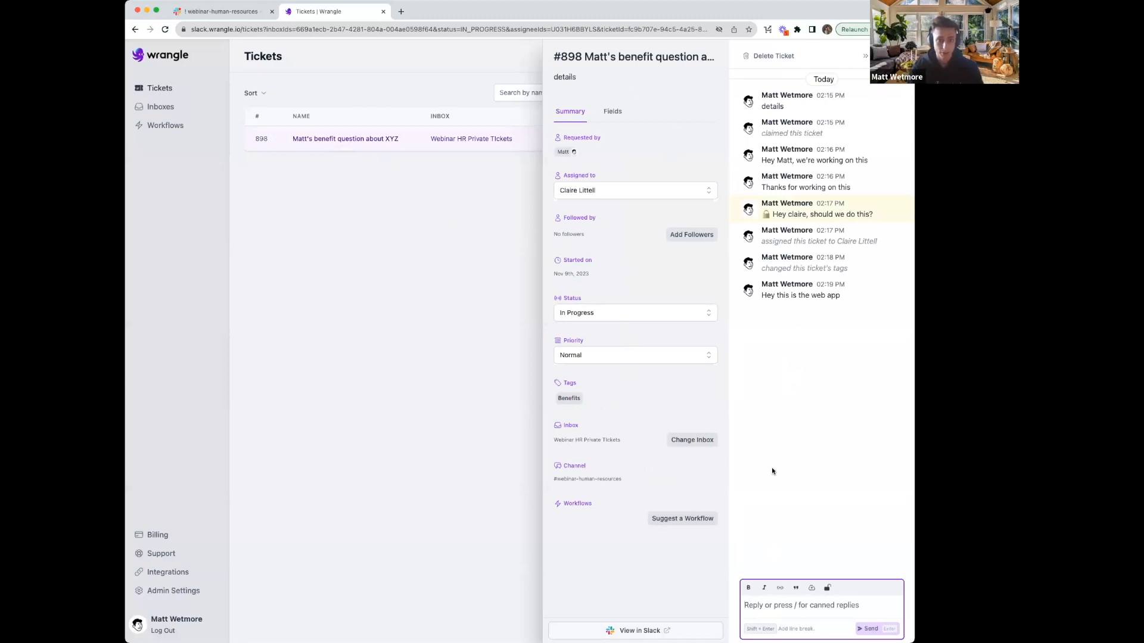
Step: Switch to Slack to check the ticket thread for the web app reply, and return to Wrangle
{"action": "left_click", "coordinate": [249, 17]}
{"action": "left_click_drag", "start_coordinate": [715, 374], "coordinate": [798, 374]}
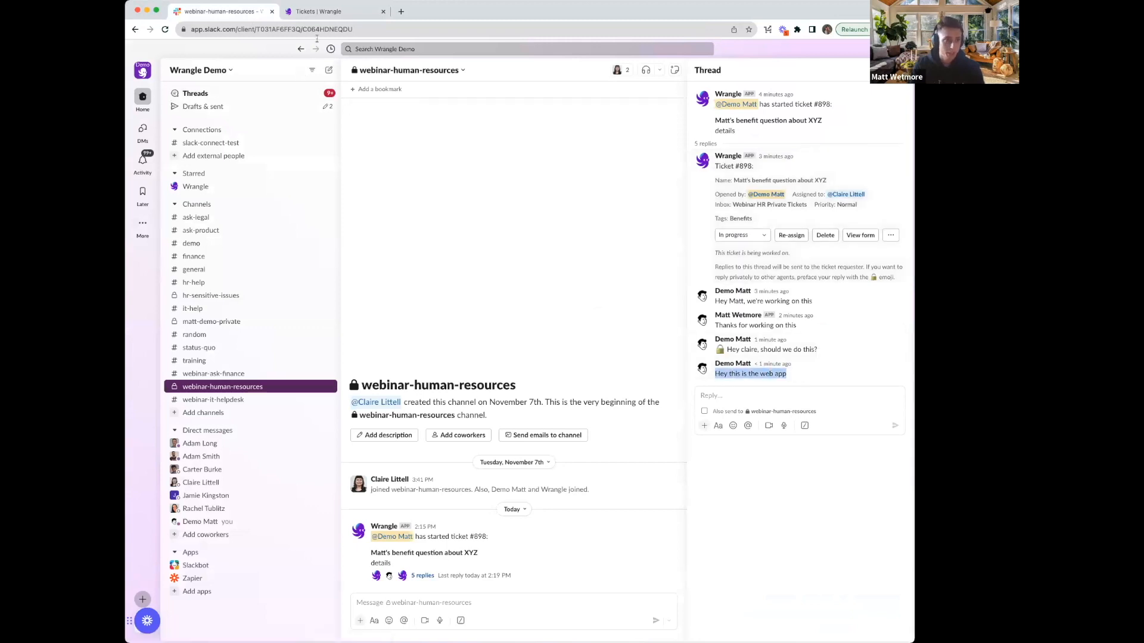
{"action": "left_click", "coordinate": [339, 12]}
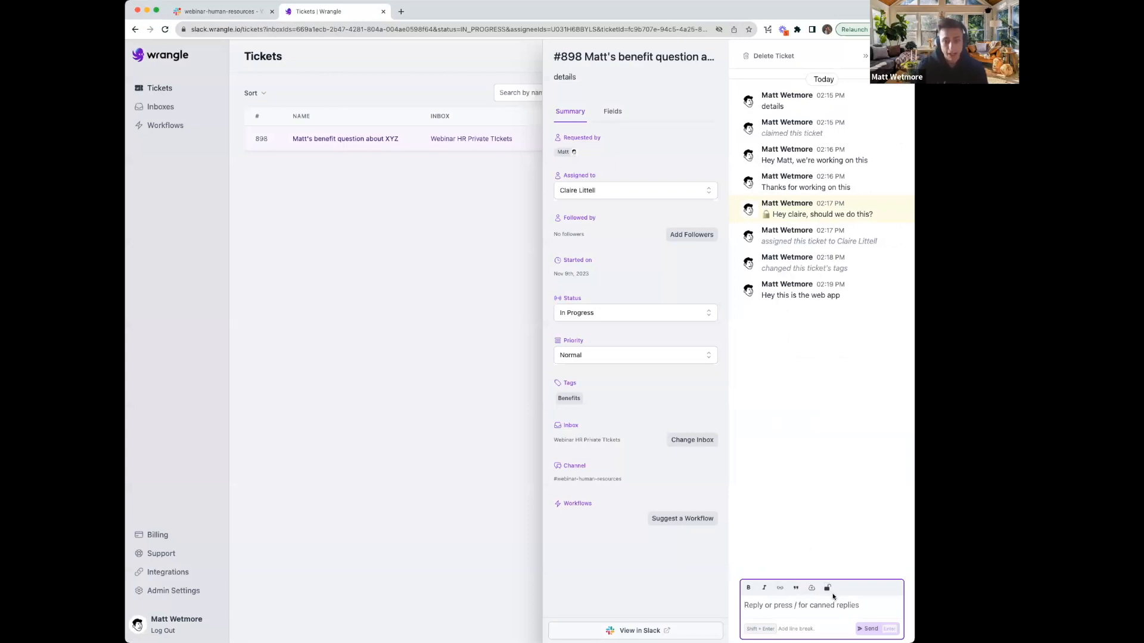
Step: Send the Benefits canned reply on the ticket and set the ticket's status to Resolved
{"action": "left_click", "coordinate": [828, 589]}
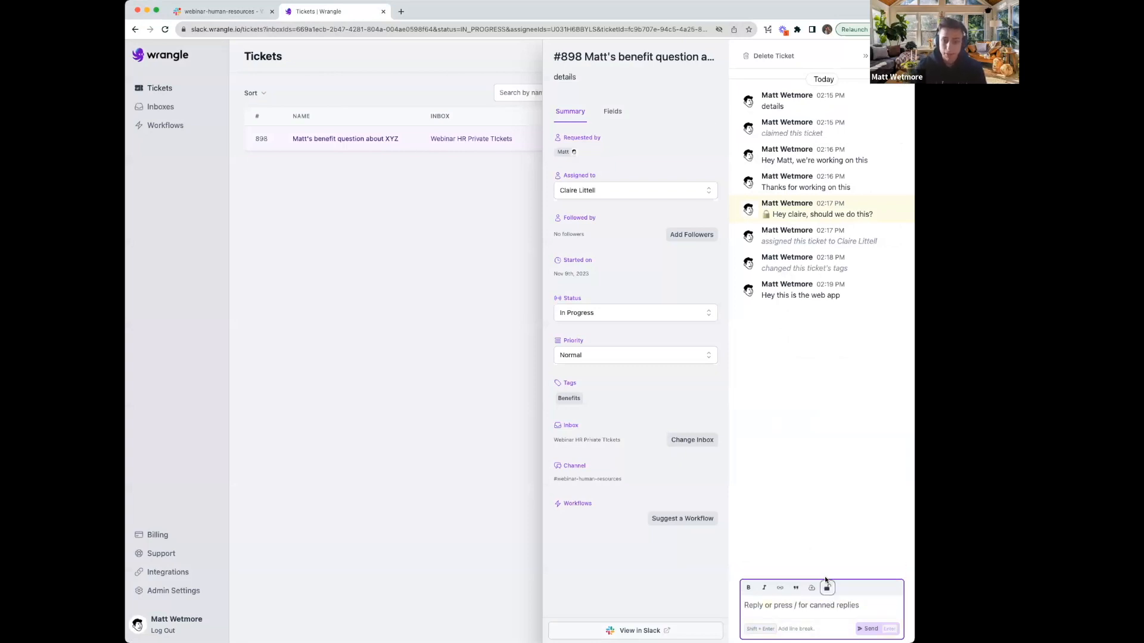
{"action": "type", "text": "/"}
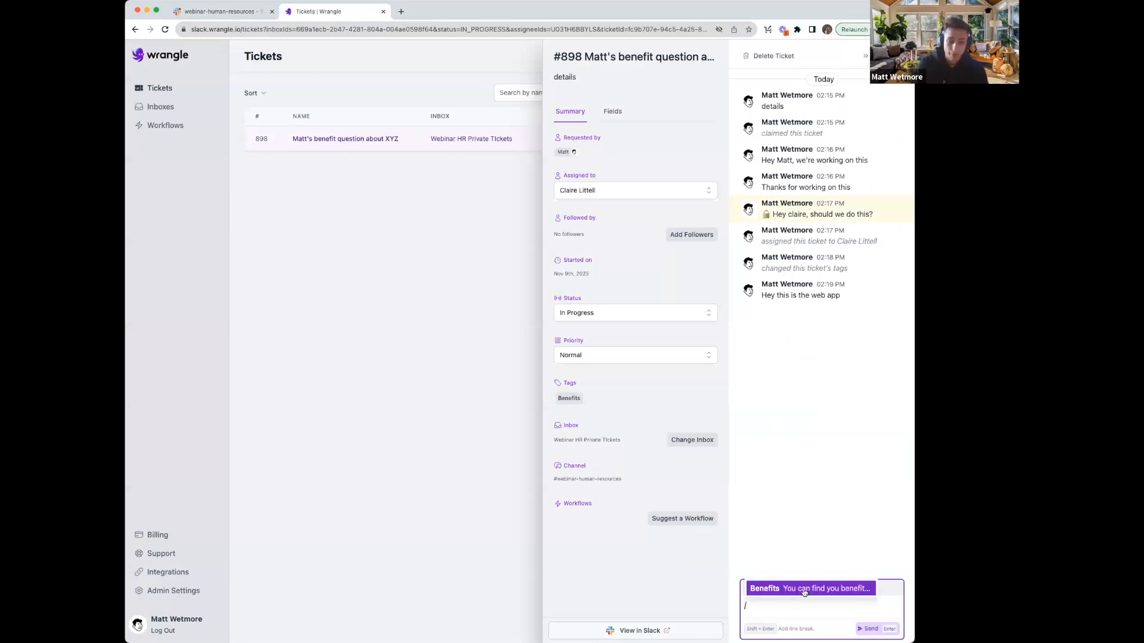
{"action": "key", "text": "BackSpace"}
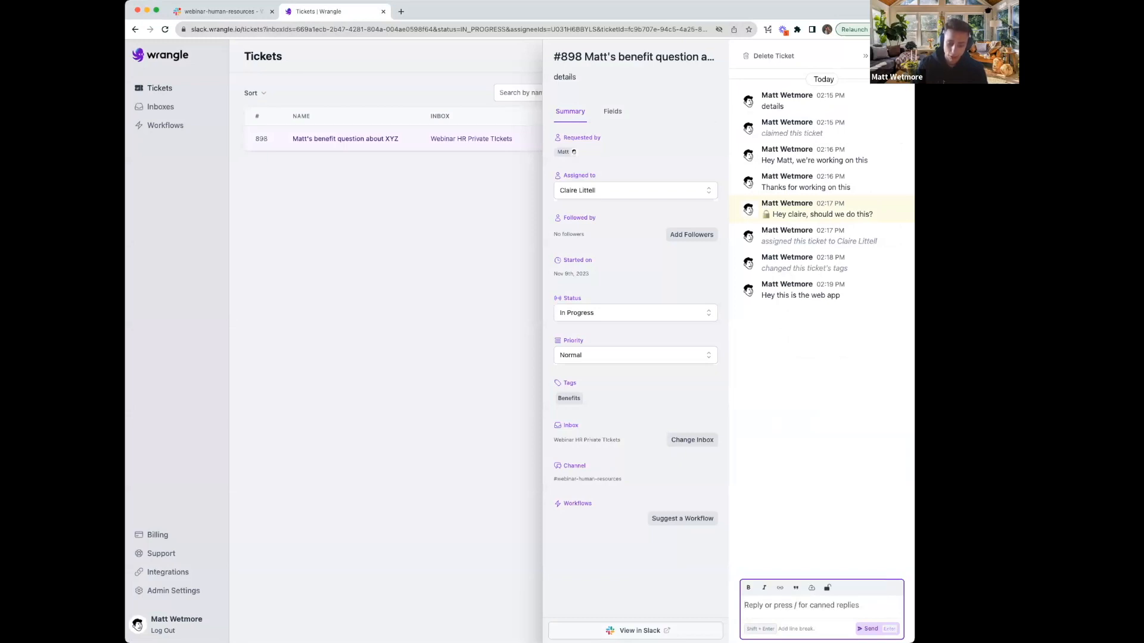
{"action": "type", "text": "/"}
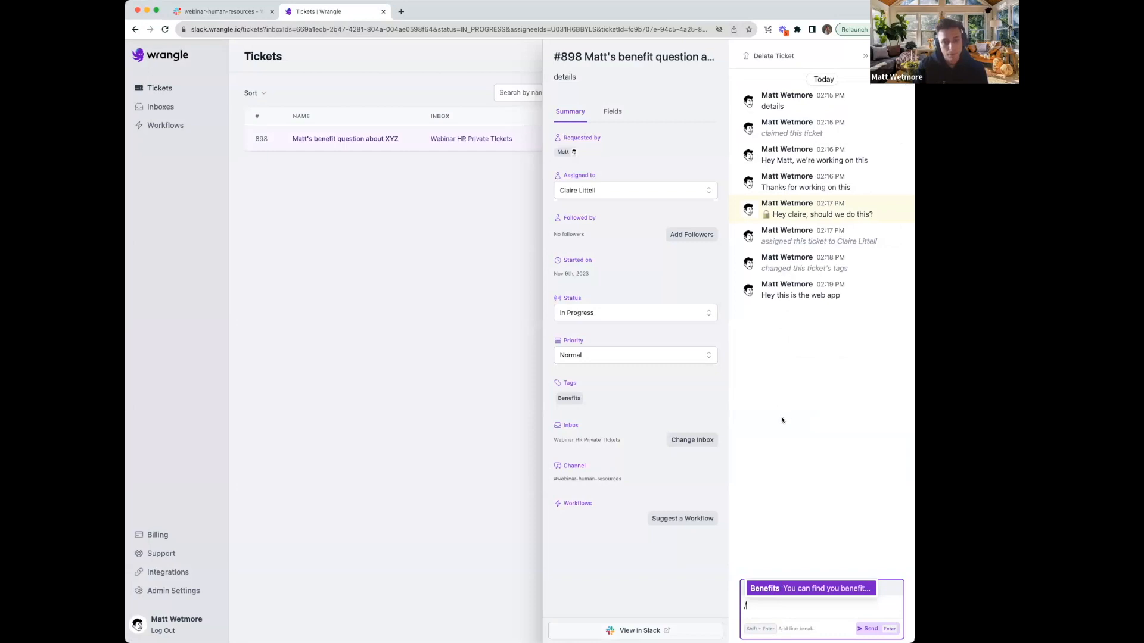
{"action": "left_click", "coordinate": [791, 593]}
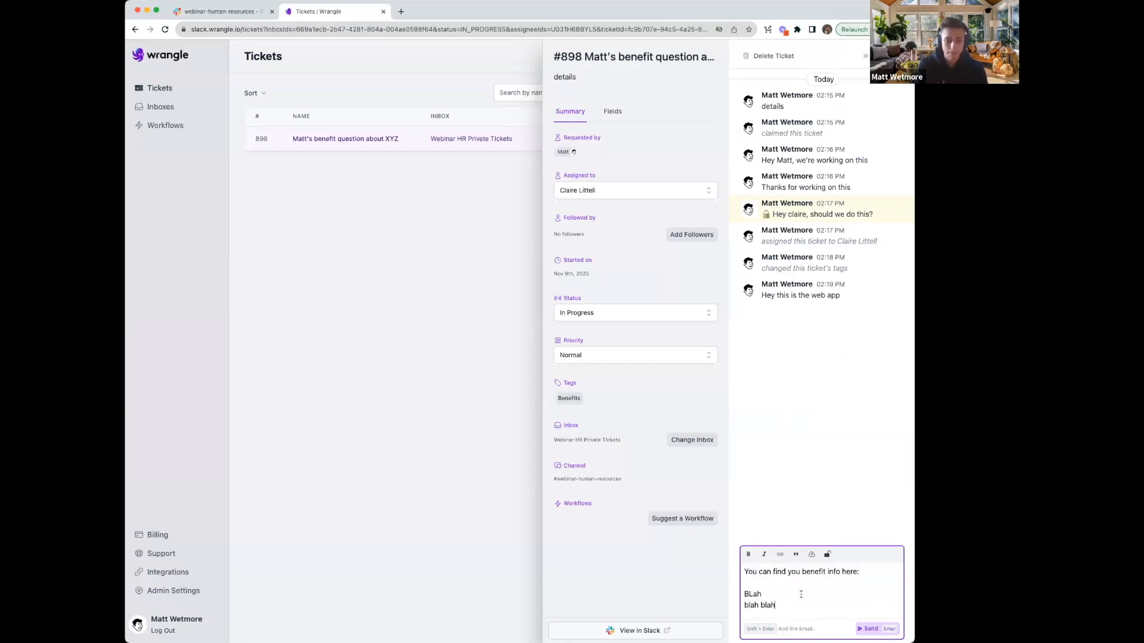
{"action": "left_click", "coordinate": [871, 628]}
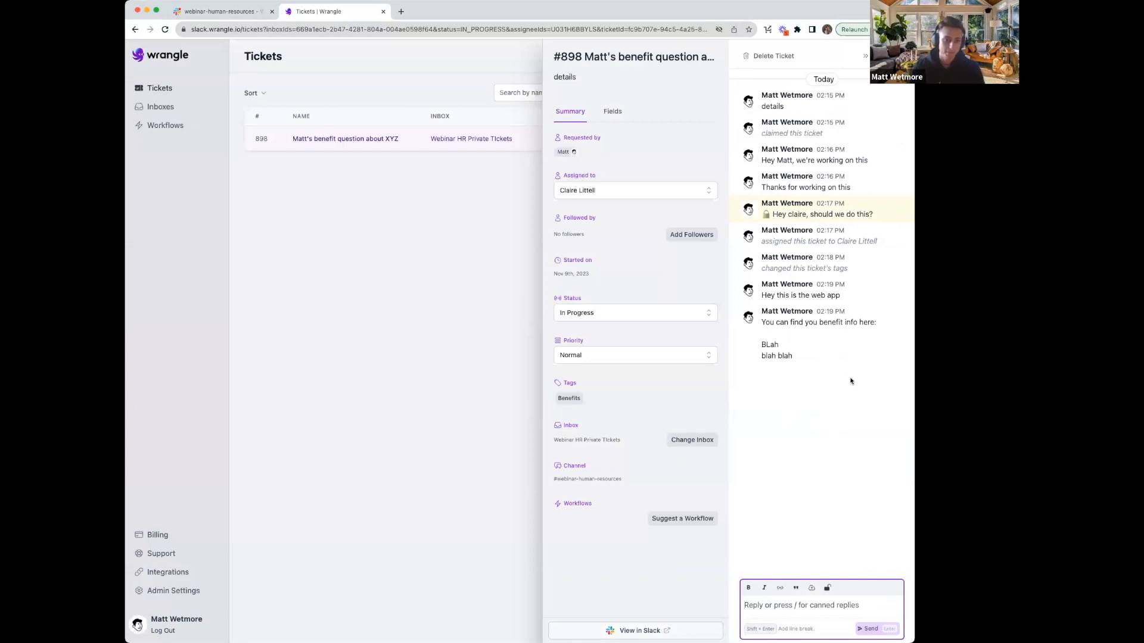
{"action": "left_click", "coordinate": [627, 313]}
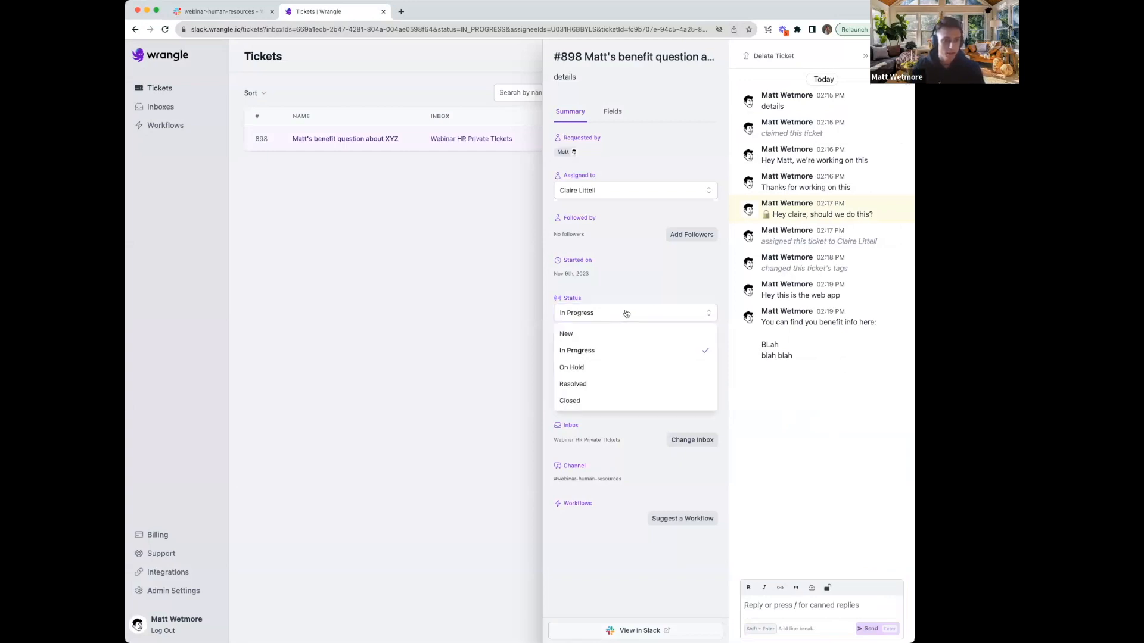
{"action": "left_click", "coordinate": [619, 384]}
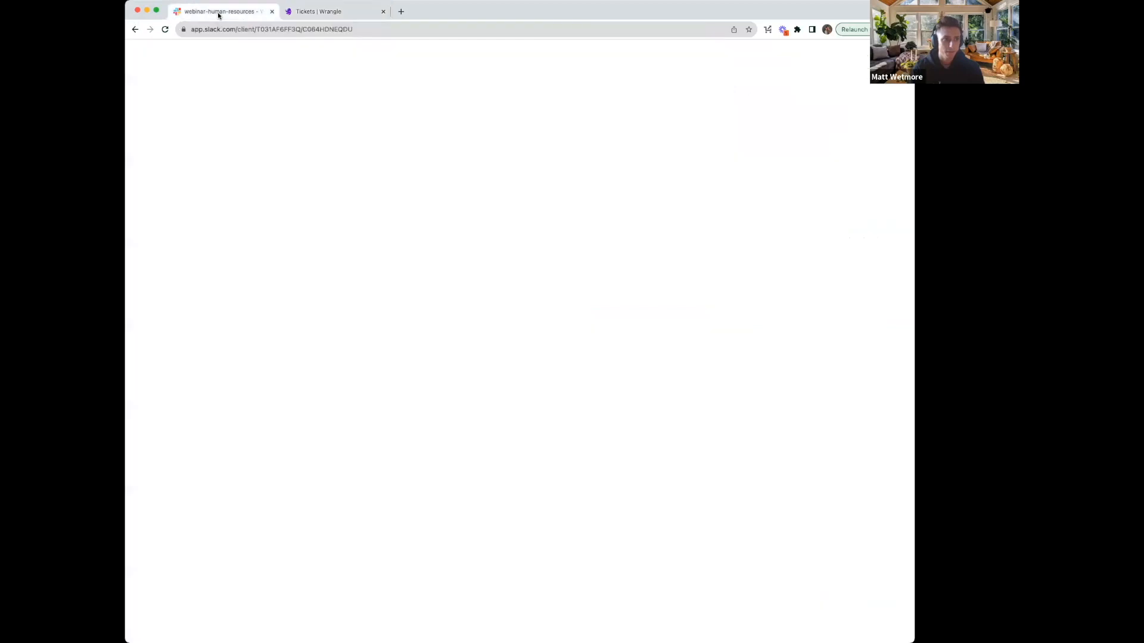
Step: Switch to Slack and check the requester's copy of the benefit question thread from Wrangle's home, closing the thread after
{"action": "left_click", "coordinate": [218, 13]}
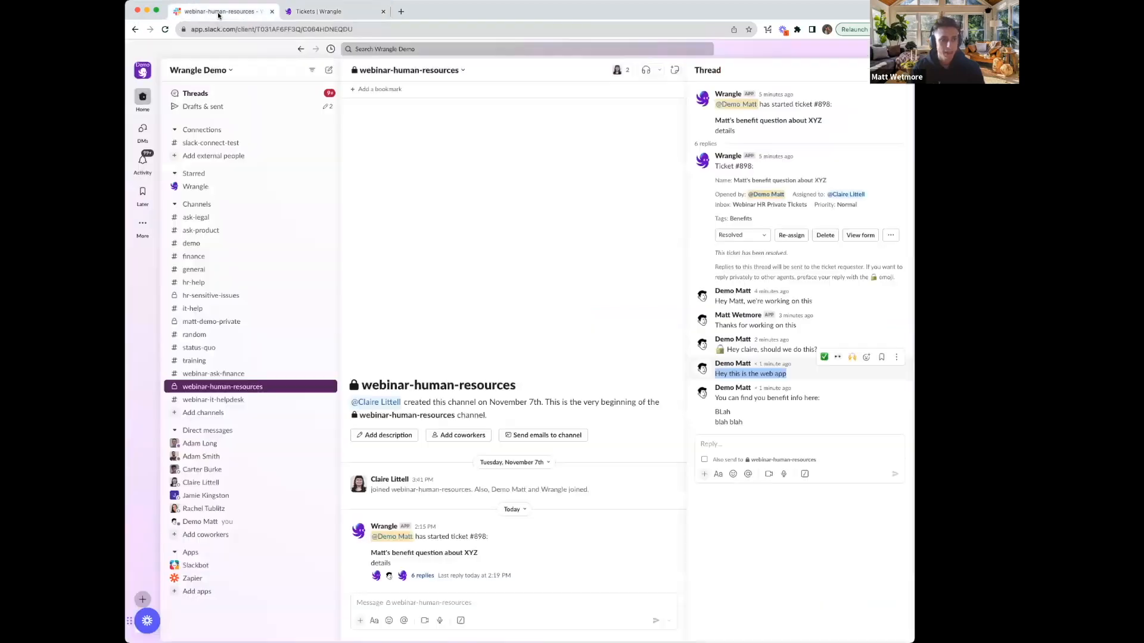
{"action": "left_click", "coordinate": [213, 190]}
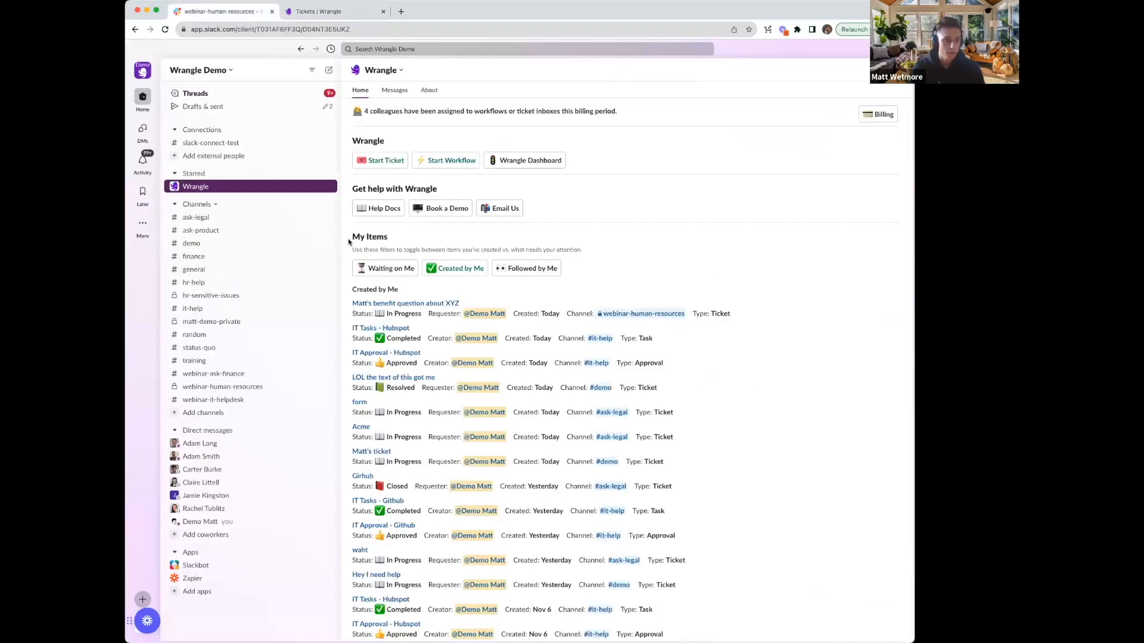
{"action": "left_click", "coordinate": [405, 304]}
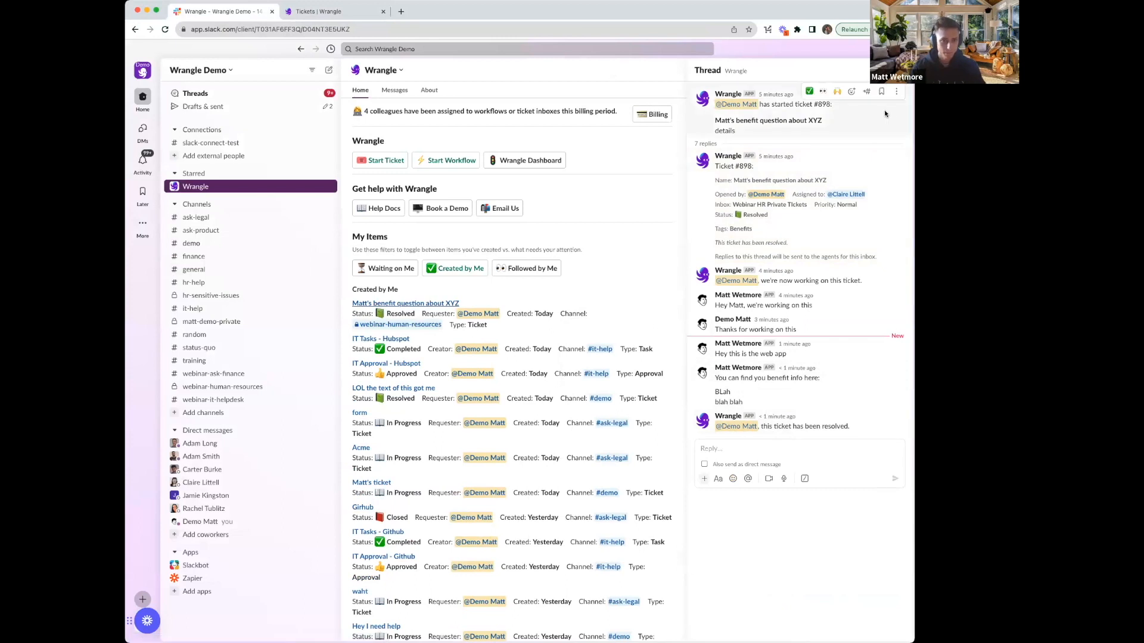
{"action": "left_click", "coordinate": [893, 70]}
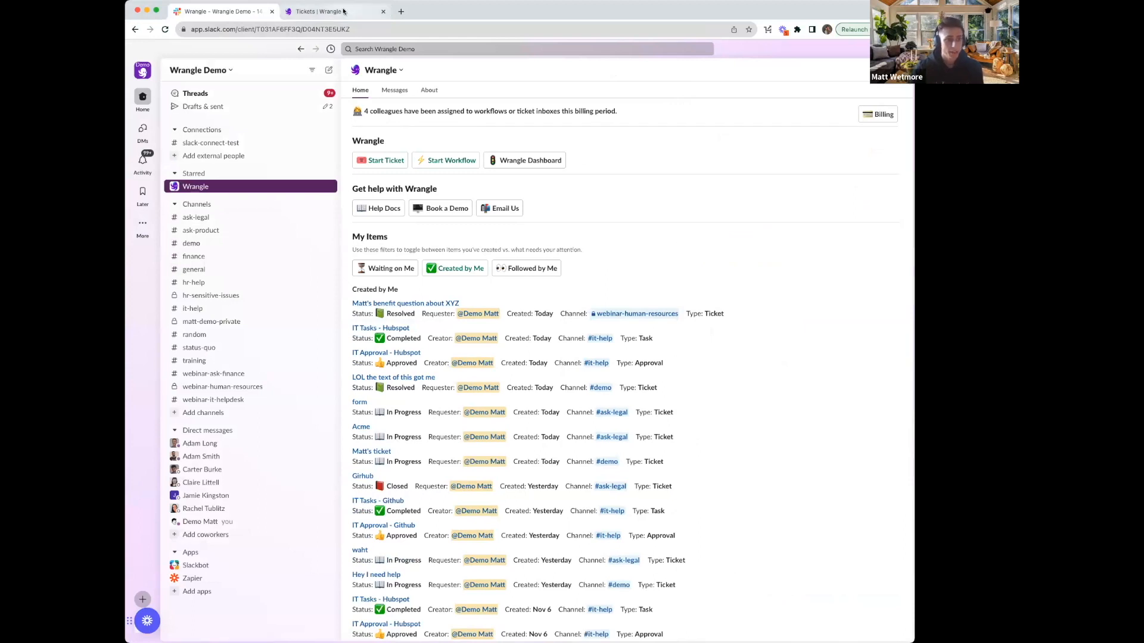
Step: Switch back to the Wrangle web app and close the benefit question ticket's details
{"action": "left_click", "coordinate": [319, 12]}
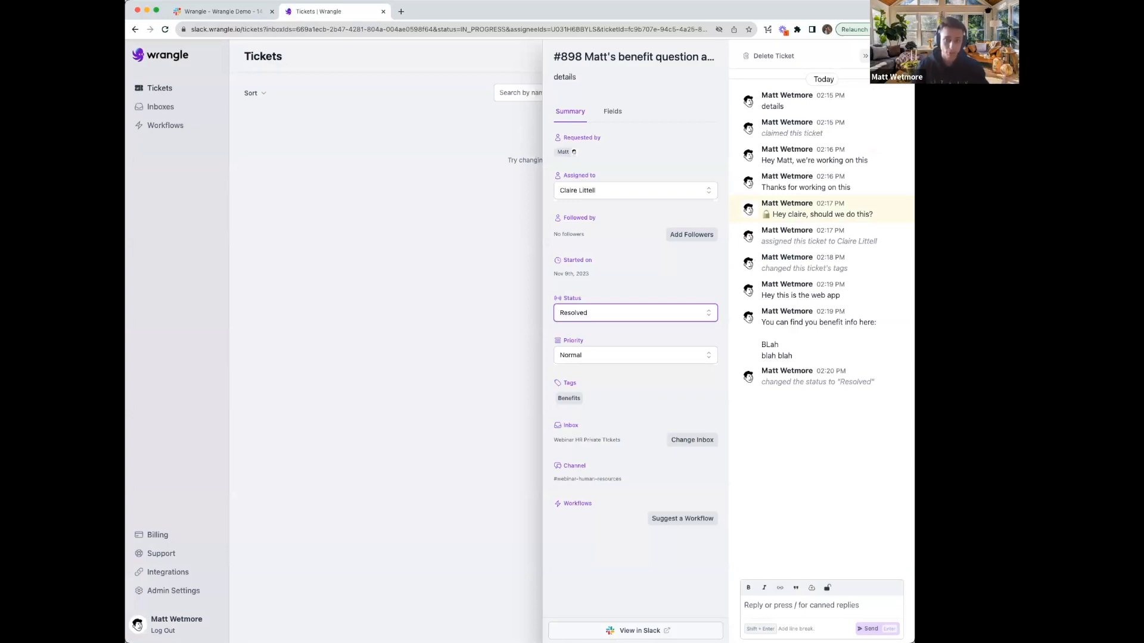
{"action": "left_click", "coordinate": [866, 56]}
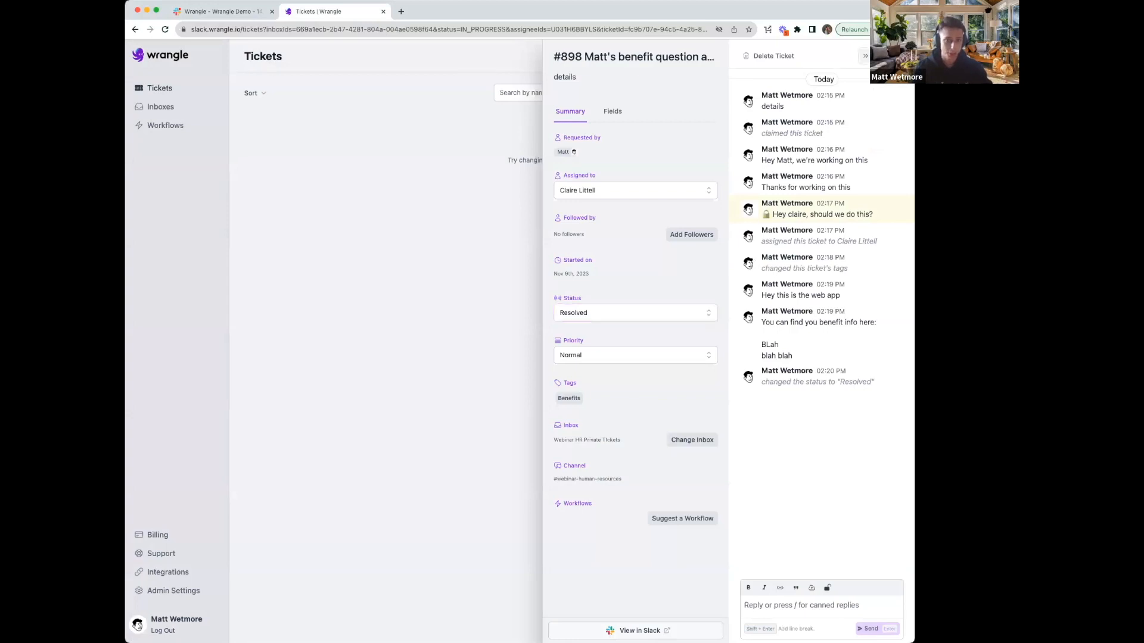
Step: View the Ask HR inbox's tickets filtered by the Ask HR Benefits tag, removing the Benefits tag of Webinar HR Private Tickets from the filter
{"action": "left_click", "coordinate": [186, 107]}
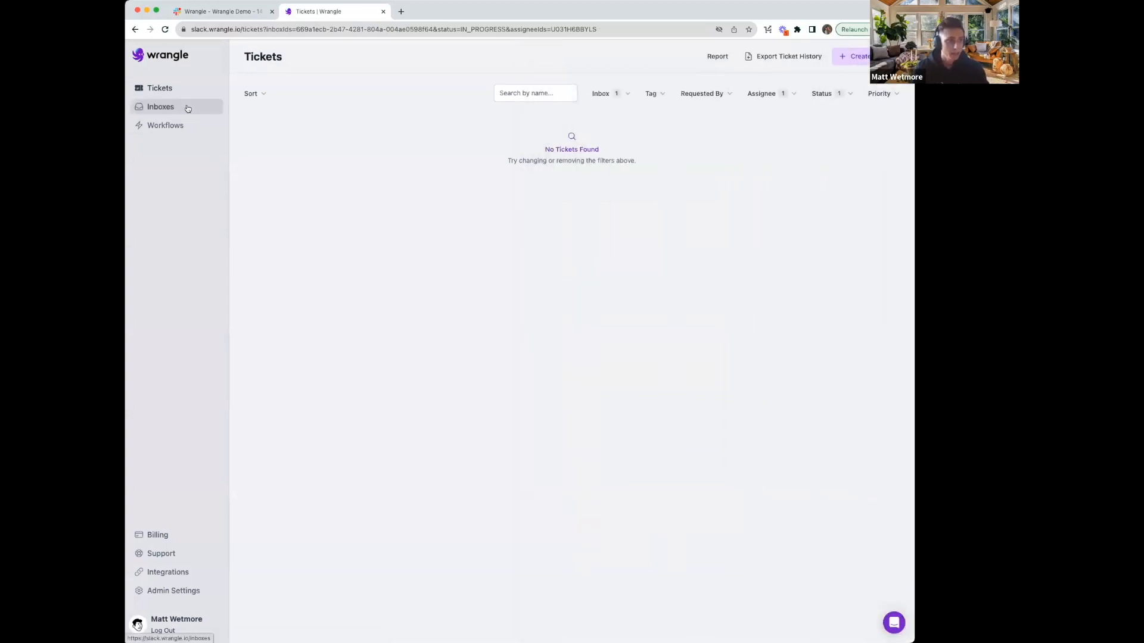
{"action": "left_click", "coordinate": [301, 145]}
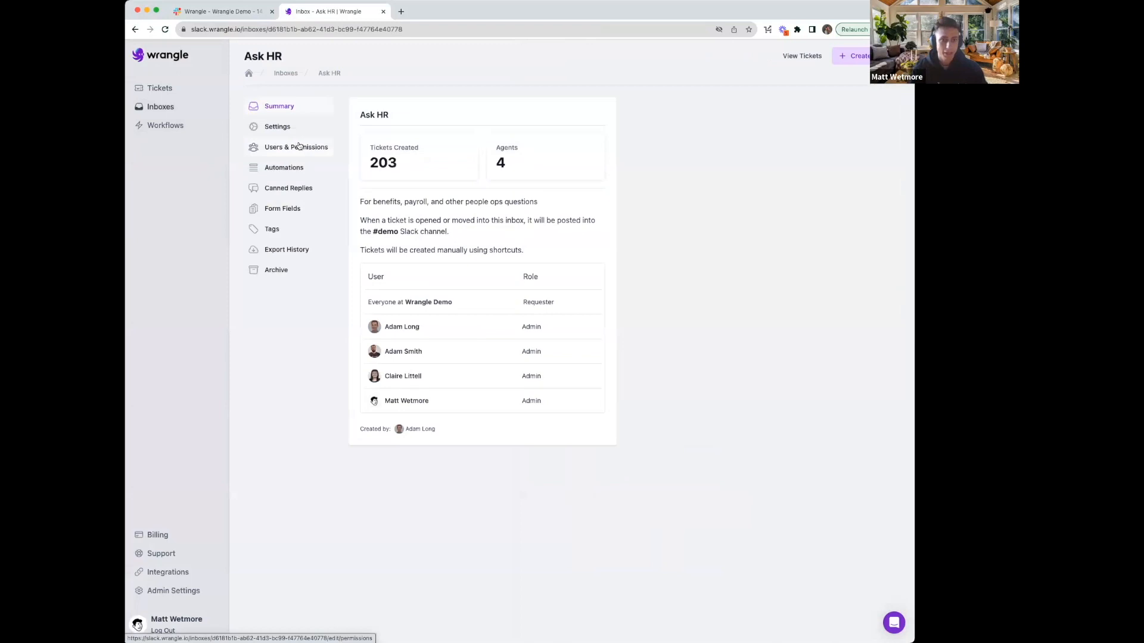
{"action": "left_click", "coordinate": [805, 62]}
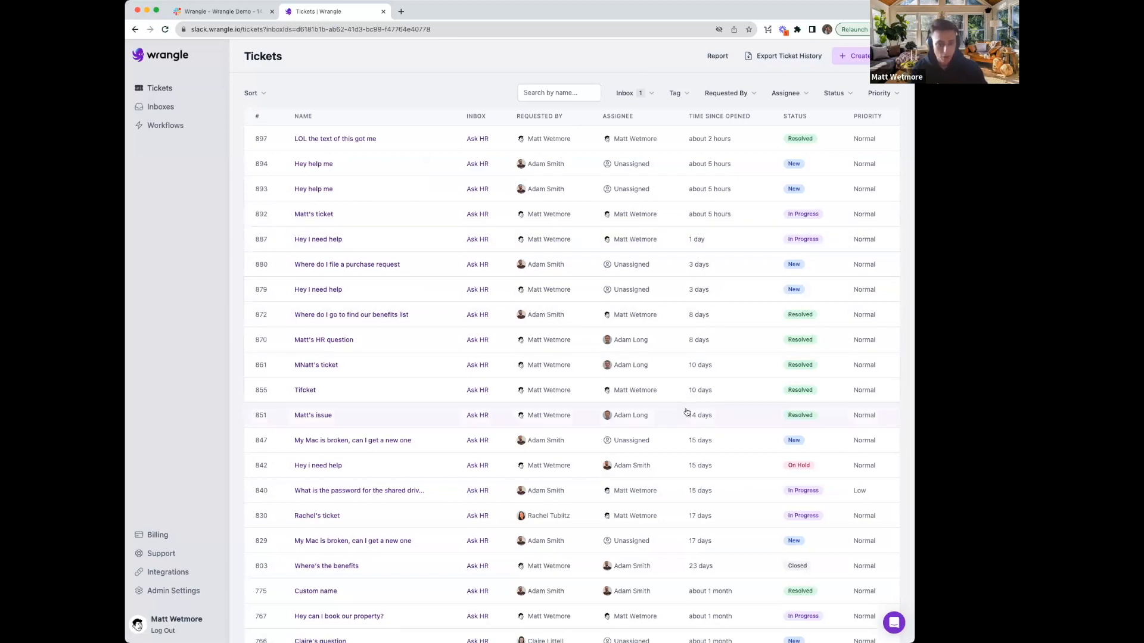
{"action": "left_click", "coordinate": [677, 93]}
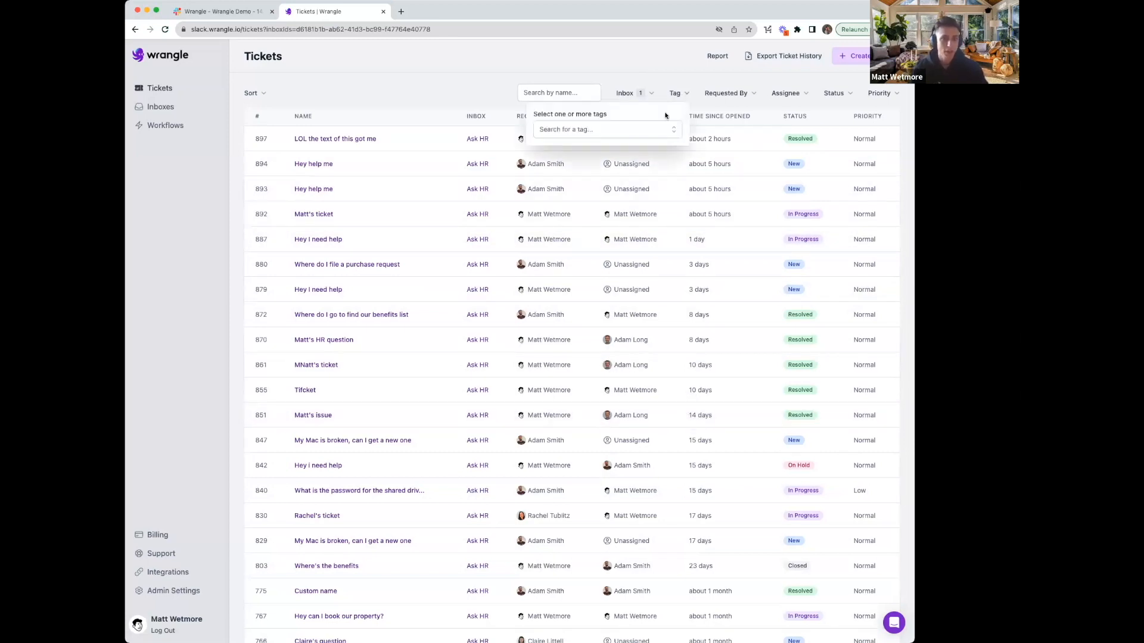
{"action": "left_click", "coordinate": [587, 183]}
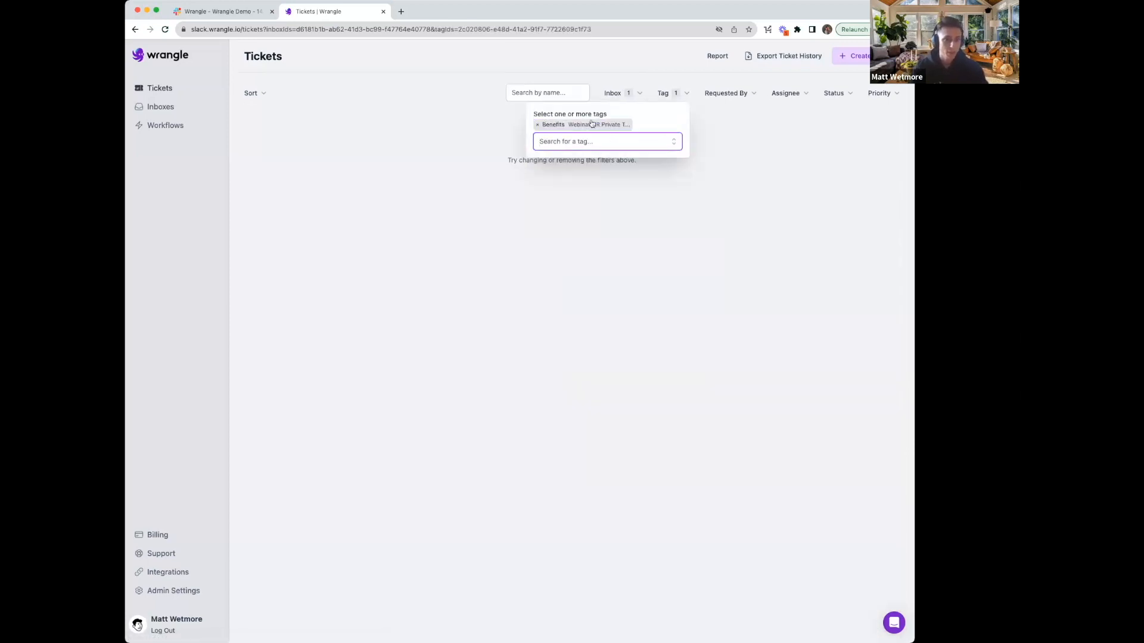
{"action": "left_click", "coordinate": [538, 127]}
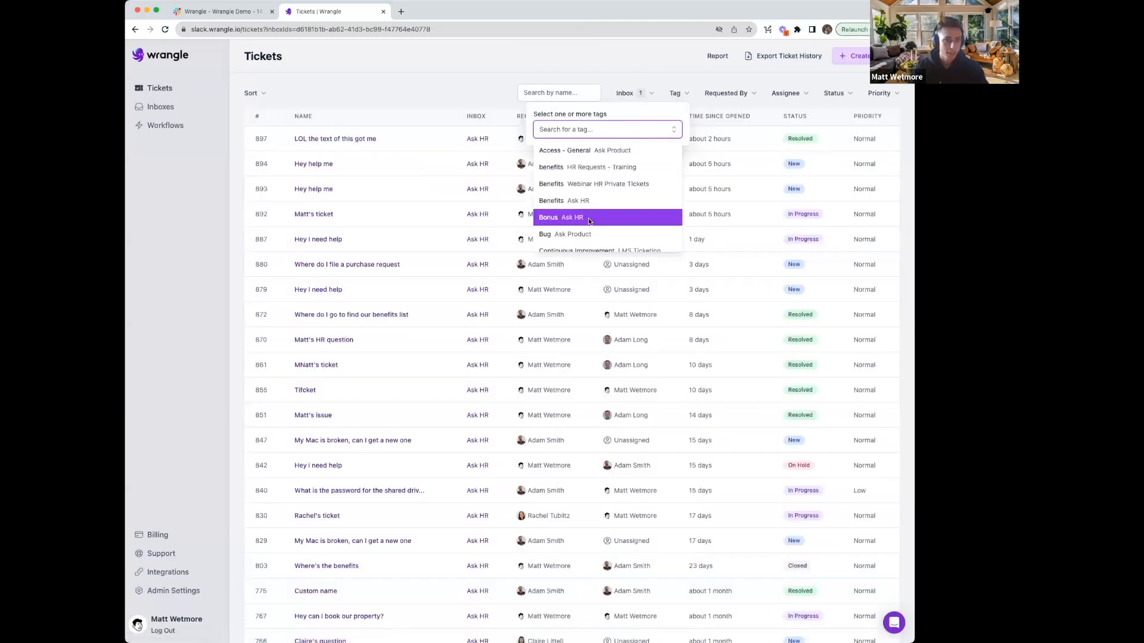
{"action": "left_click", "coordinate": [605, 201]}
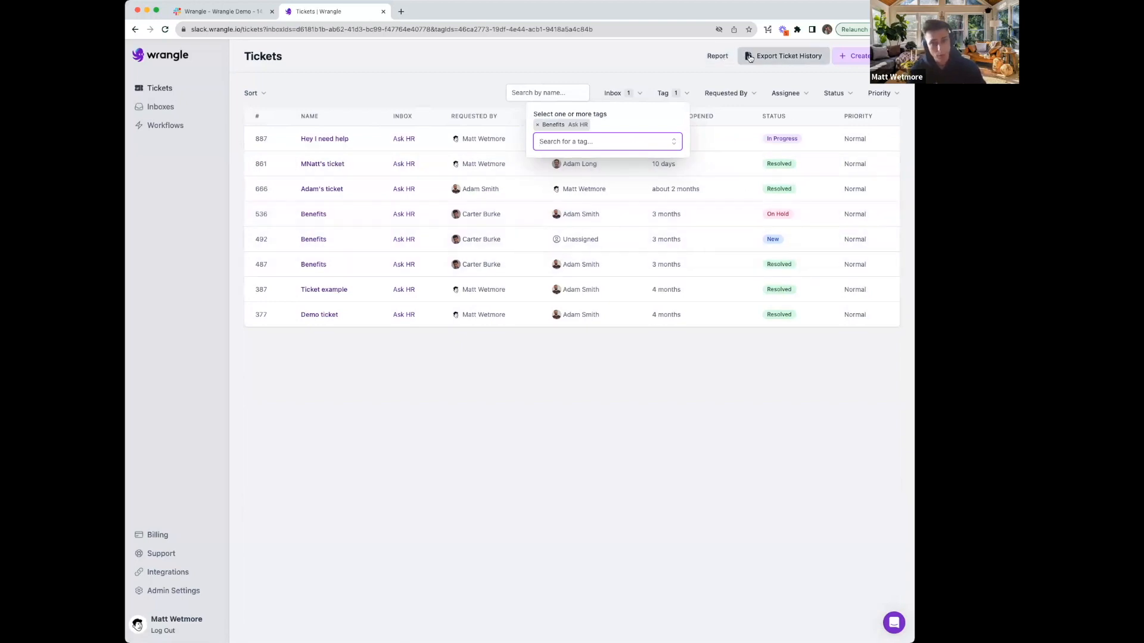
Step: Open the ticketing report and examine its ticket volume, satisfaction, completion time and agent performance charts
{"action": "left_click", "coordinate": [717, 56]}
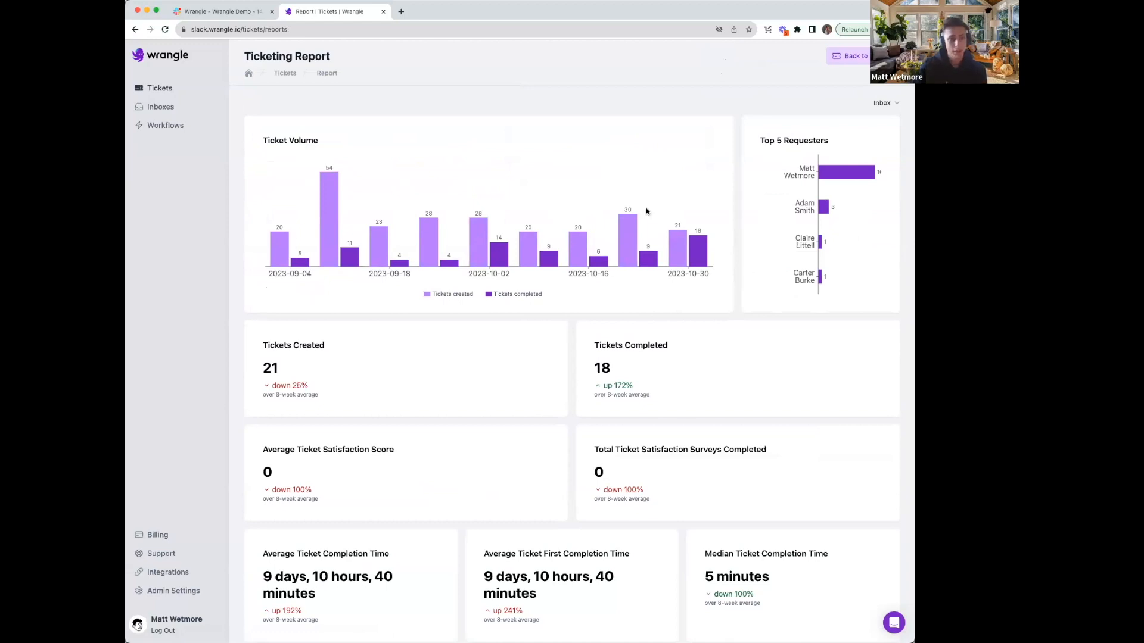
{"action": "scroll", "coordinate": [656, 324], "scroll_direction": "down", "scroll_amount": 2}
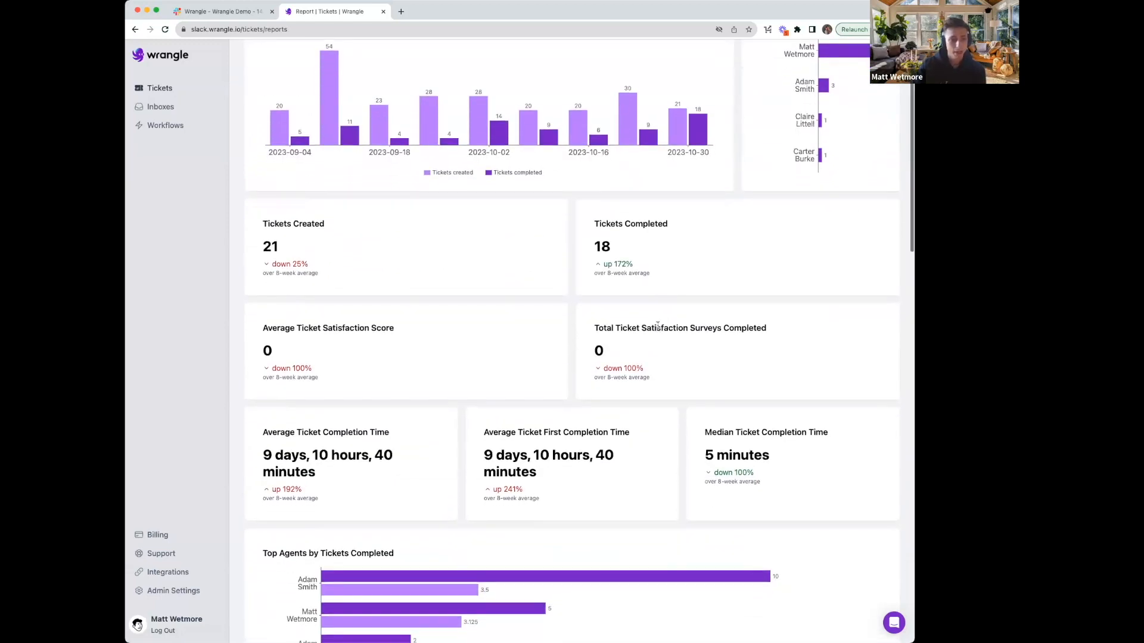
{"action": "scroll", "coordinate": [657, 325], "scroll_direction": "down", "scroll_amount": 3}
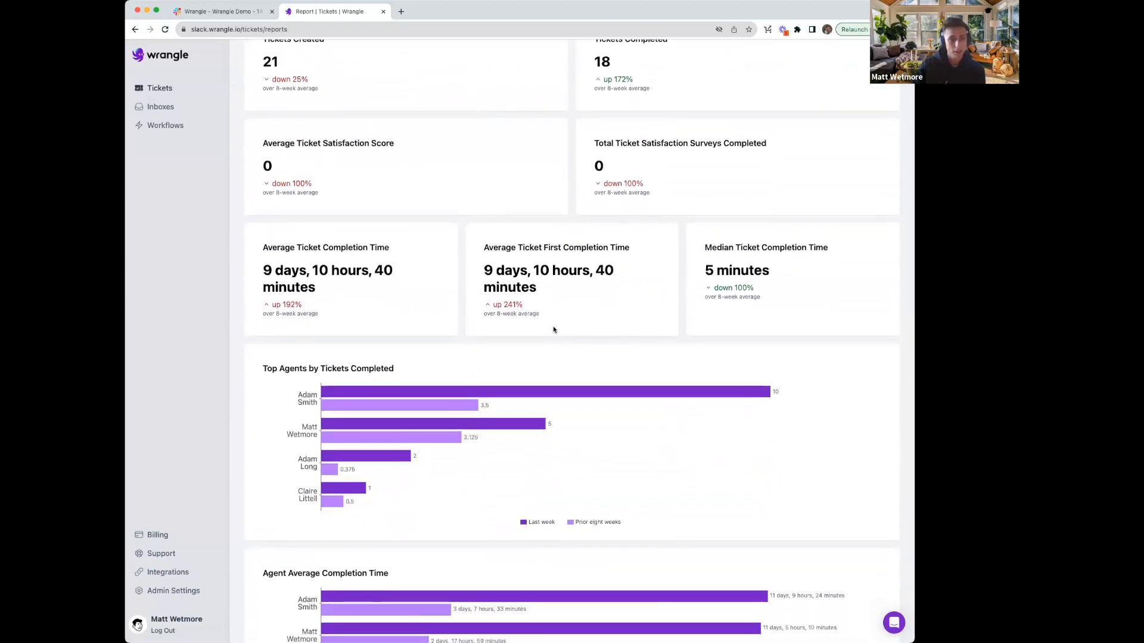
{"action": "scroll", "coordinate": [553, 329], "scroll_direction": "down", "scroll_amount": 3}
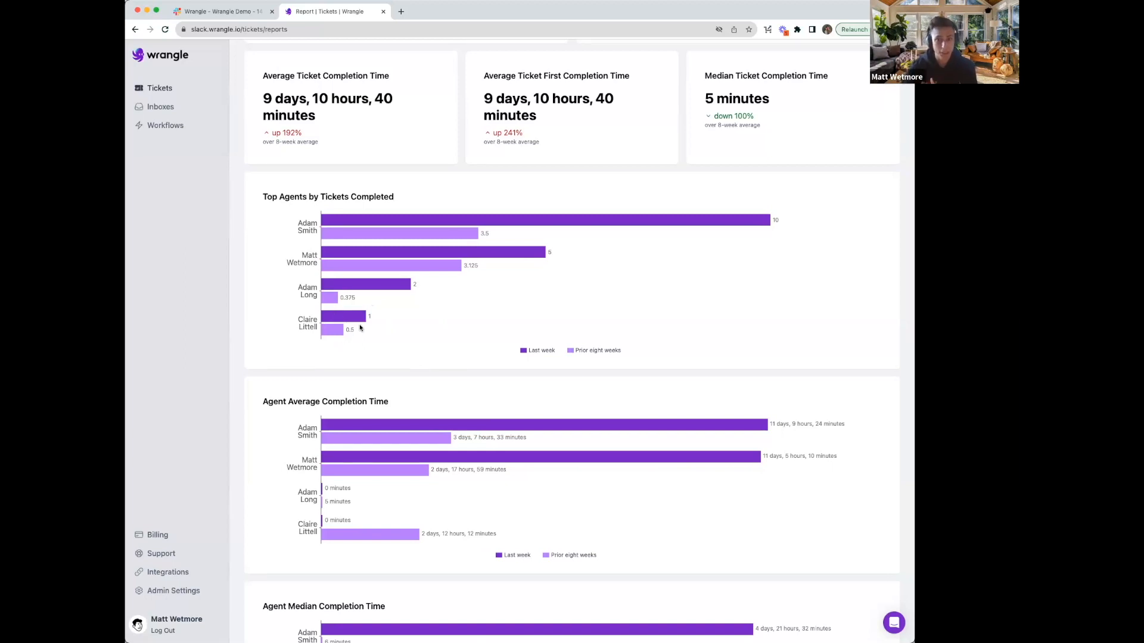
{"action": "scroll", "coordinate": [392, 386], "scroll_direction": "down", "scroll_amount": 3}
{"action": "scroll", "coordinate": [392, 386], "scroll_direction": "up", "scroll_amount": 7}
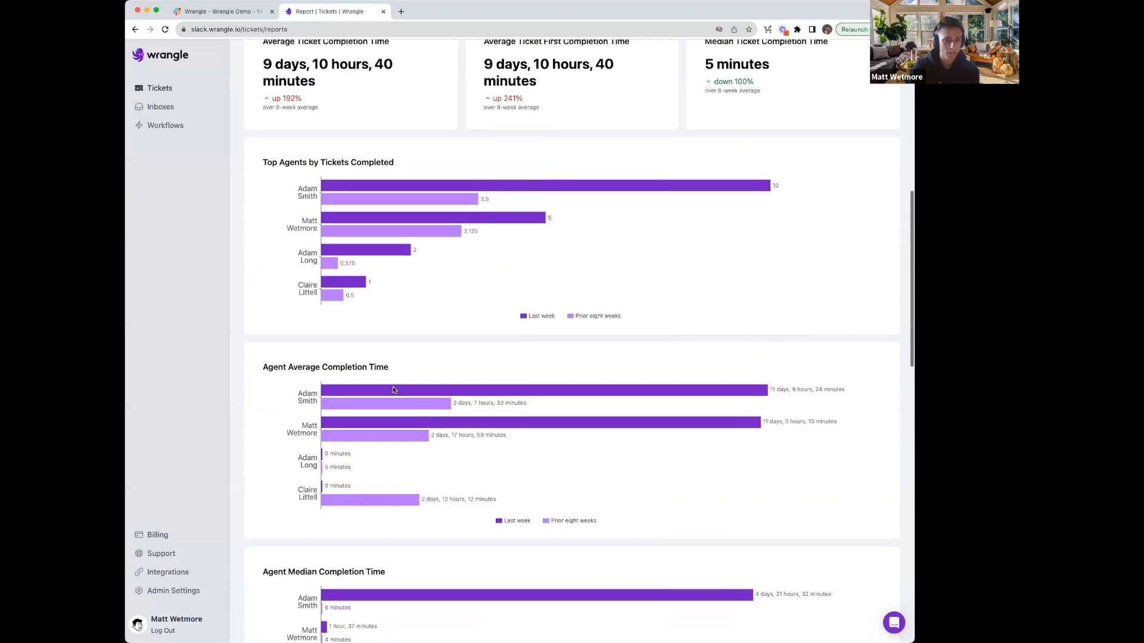
{"action": "scroll", "coordinate": [393, 390], "scroll_direction": "up", "scroll_amount": 4}
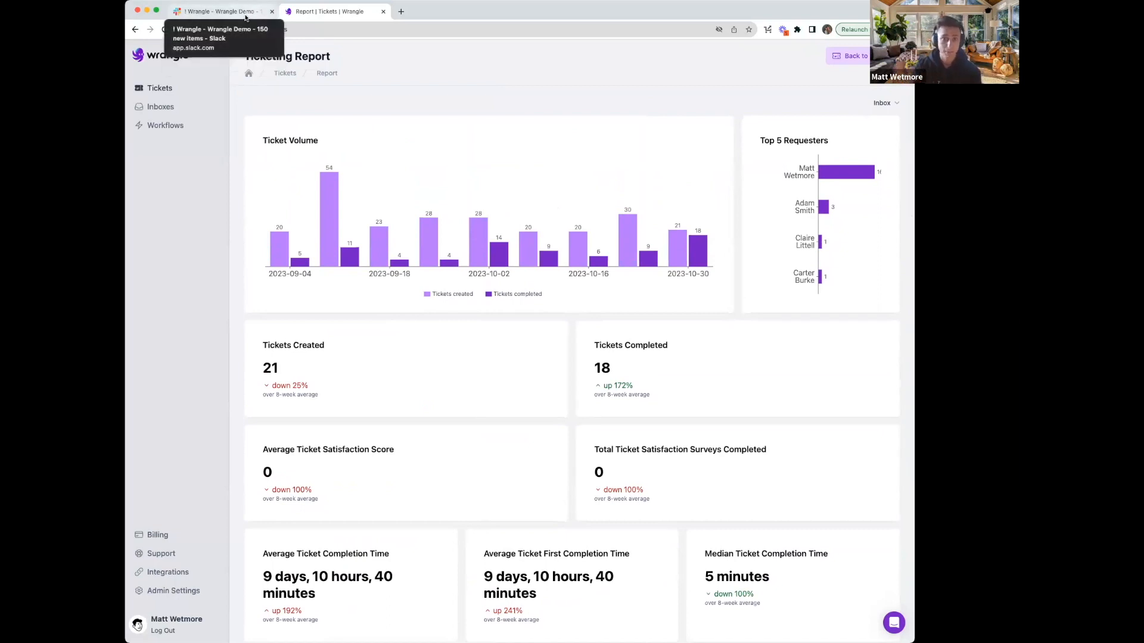
Step: Switch to Slack and start the Employee Onboarding - Webinar workflow from Wrangle's home
{"action": "left_click", "coordinate": [245, 18]}
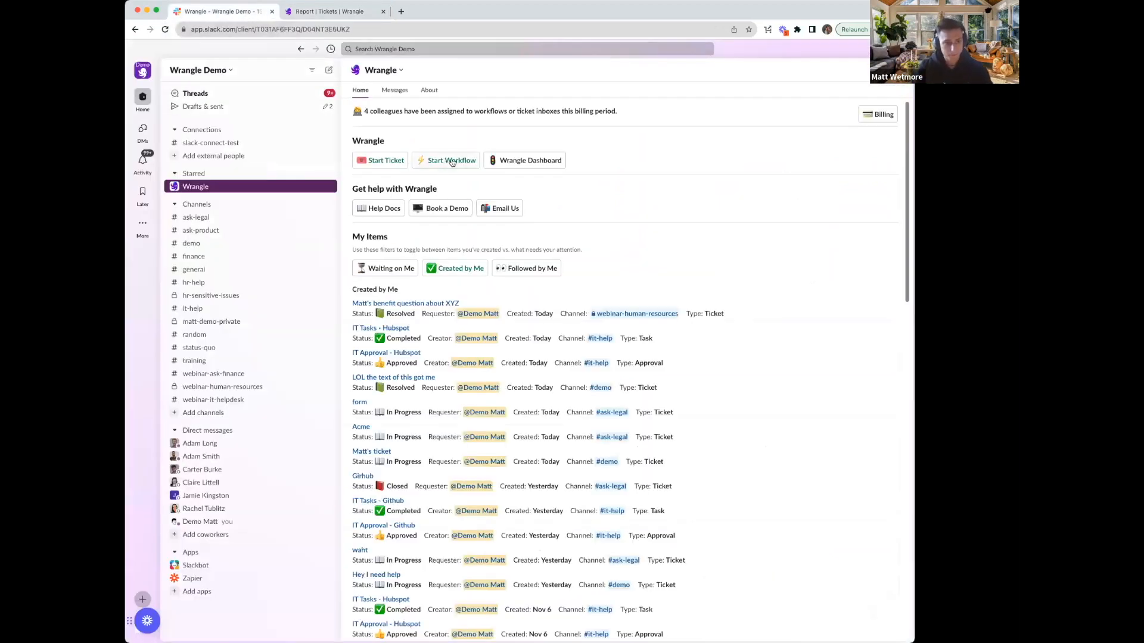
{"action": "left_click", "coordinate": [452, 161]}
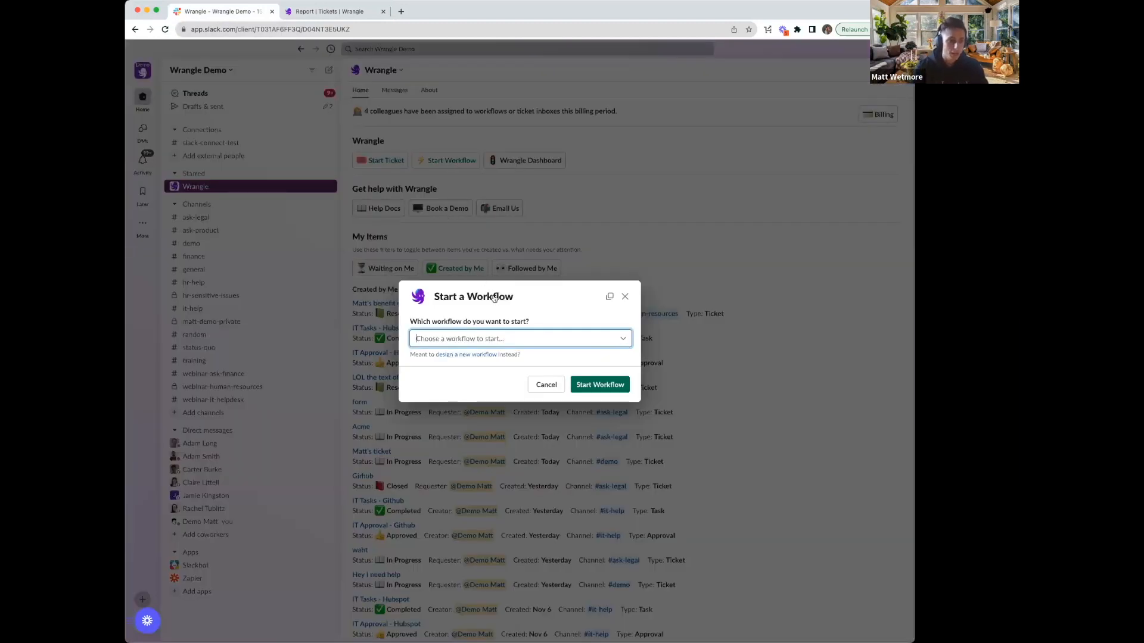
{"action": "left_click", "coordinate": [555, 334]}
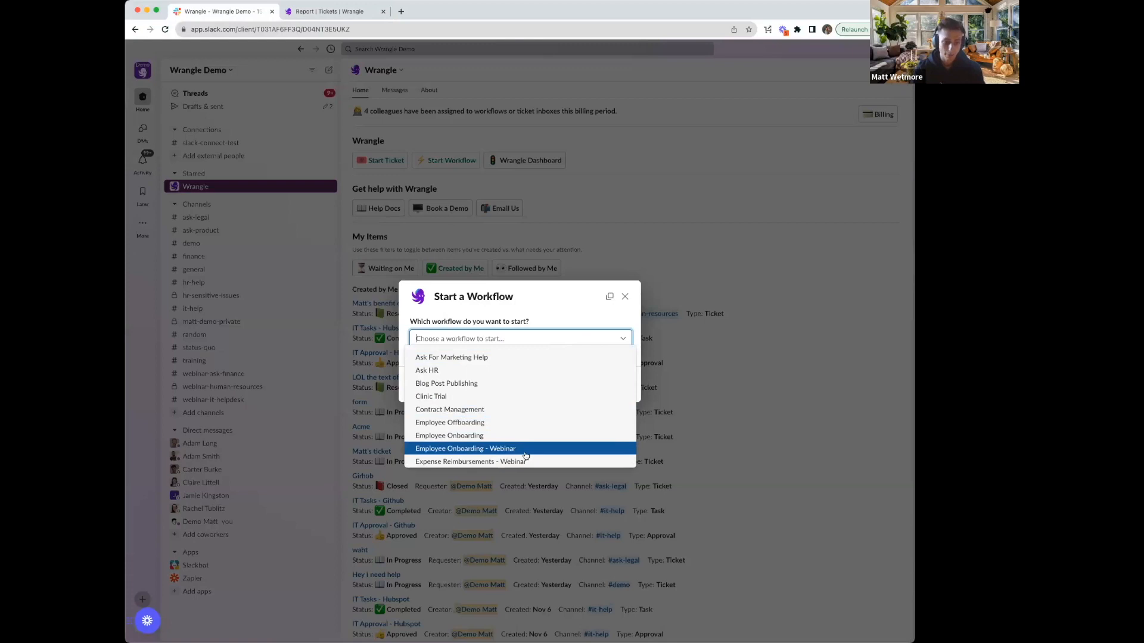
{"action": "scroll", "coordinate": [473, 399], "scroll_direction": "down", "scroll_amount": 5}
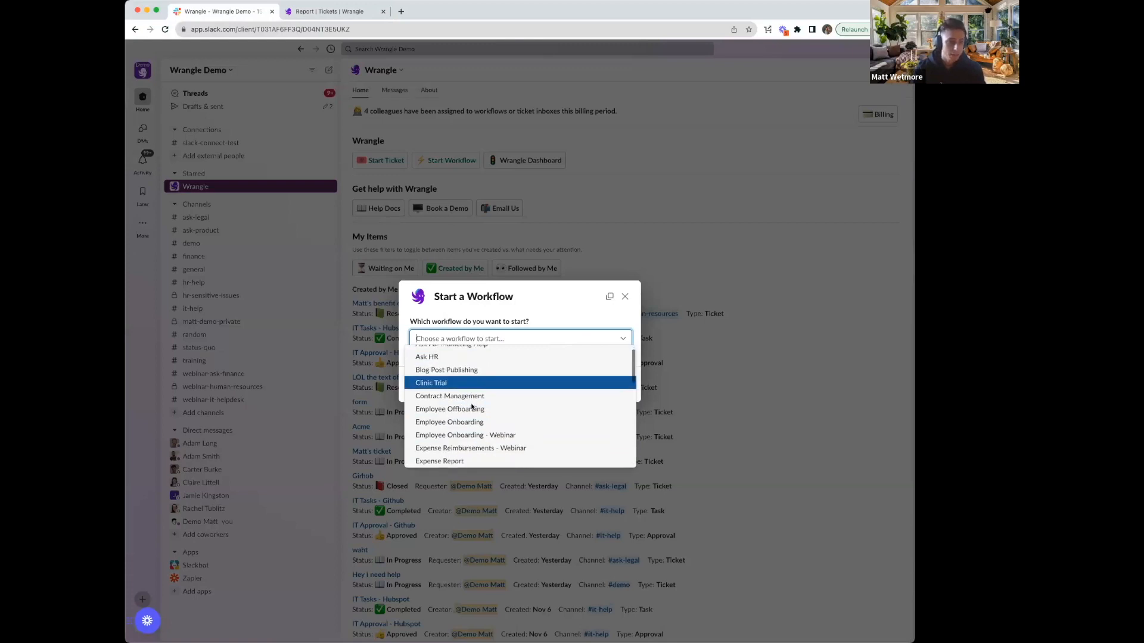
{"action": "scroll", "coordinate": [472, 407], "scroll_direction": "down", "scroll_amount": 3}
{"action": "scroll", "coordinate": [472, 407], "scroll_direction": "up", "scroll_amount": 10}
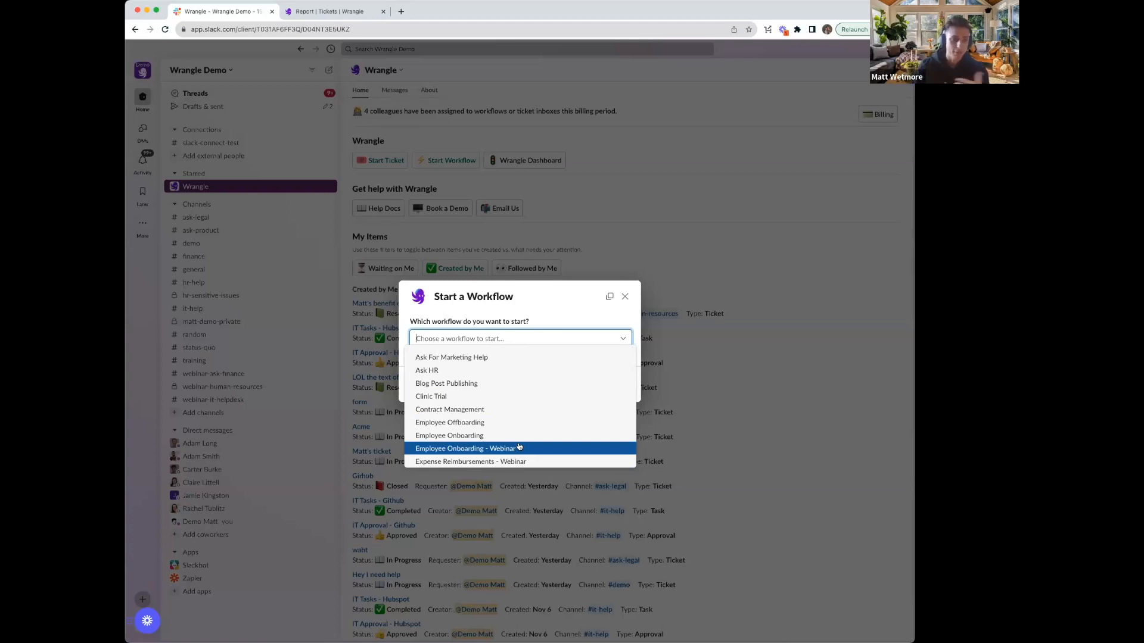
{"action": "left_click", "coordinate": [480, 453]}
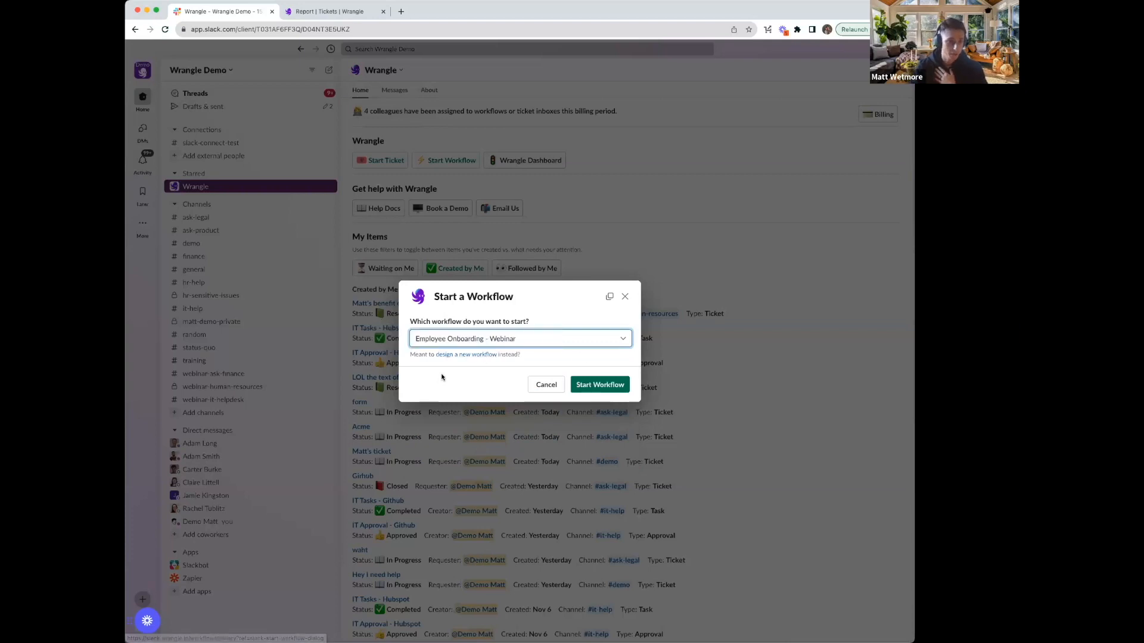
{"action": "left_click", "coordinate": [616, 387]}
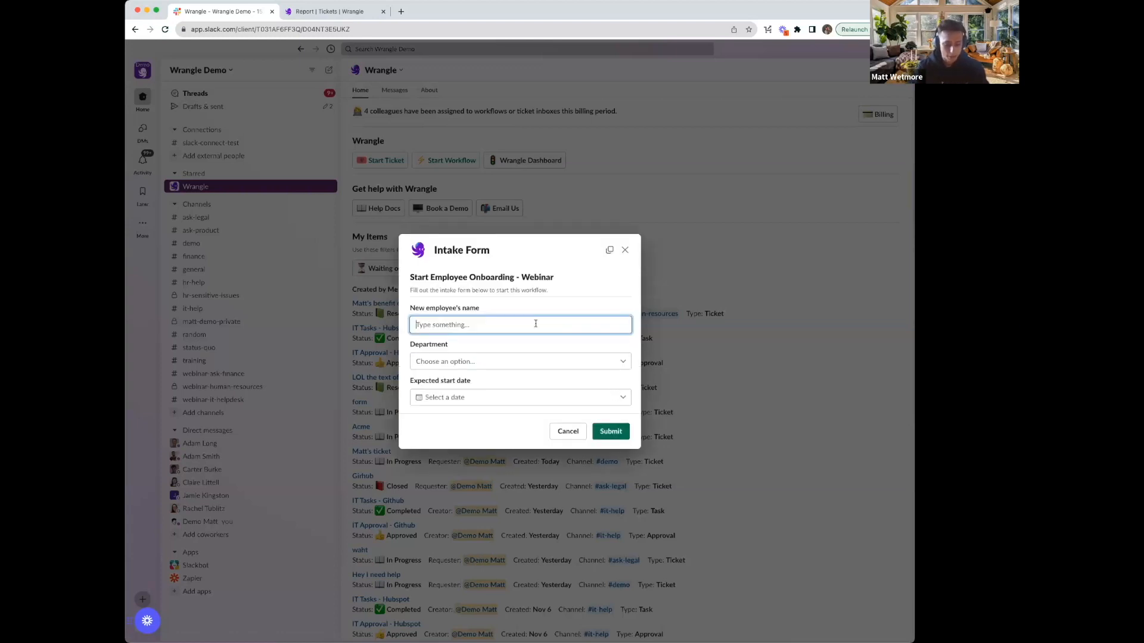
Step: Submit the intake form with the new employee's full name, department Sales and expected start date November 23rd, 2023
{"action": "type", "text": "Kevin Malone"}
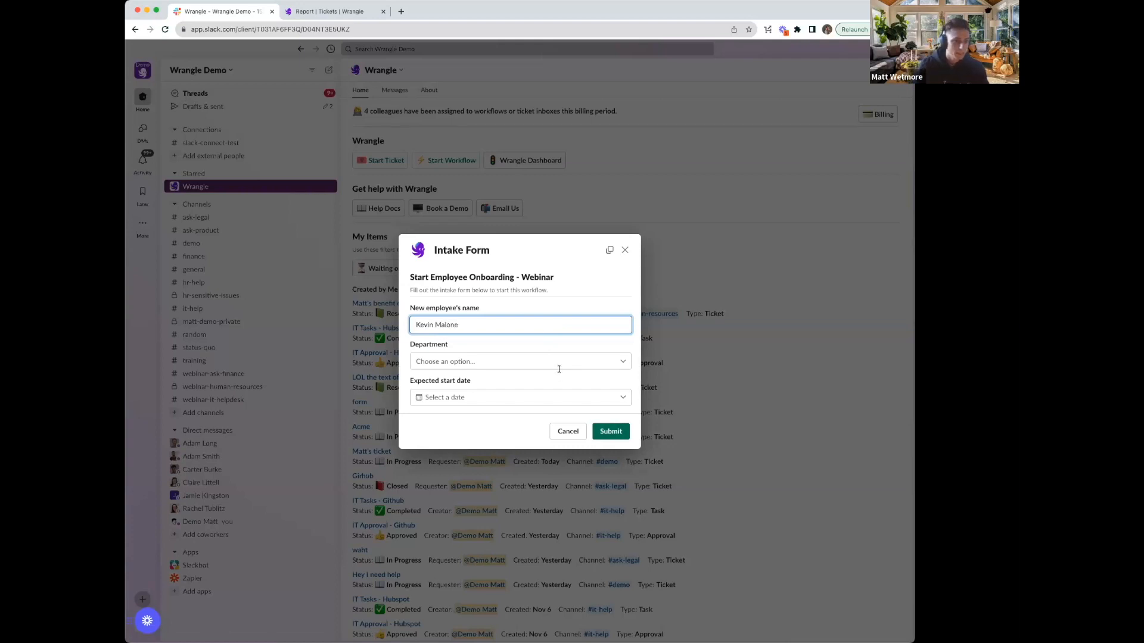
{"action": "left_click", "coordinate": [561, 362]}
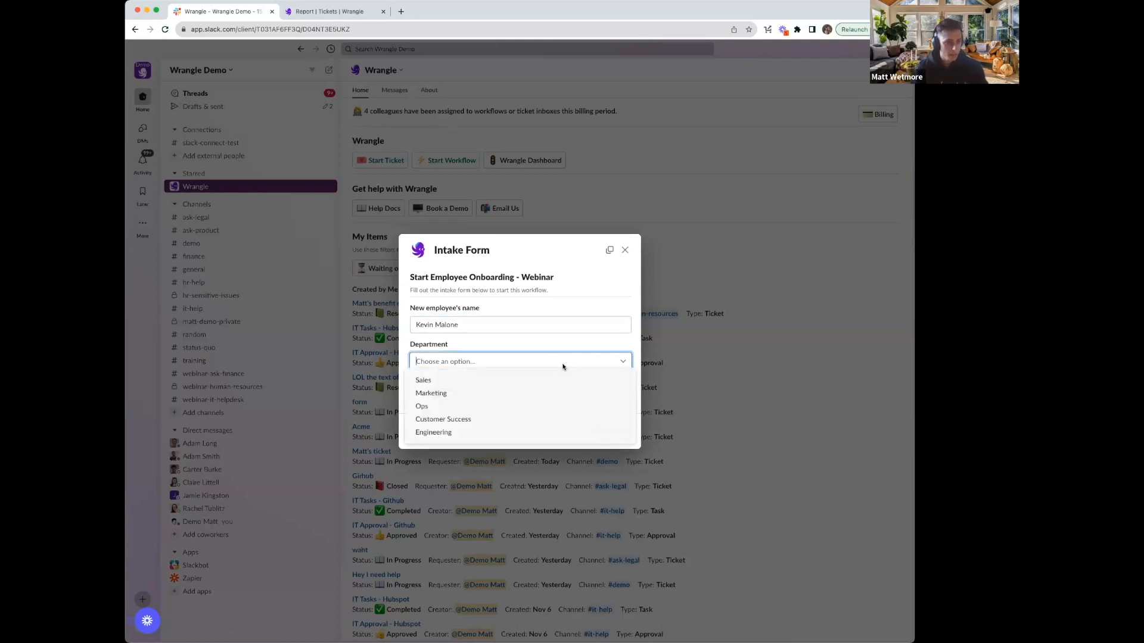
{"action": "left_click", "coordinate": [462, 382]}
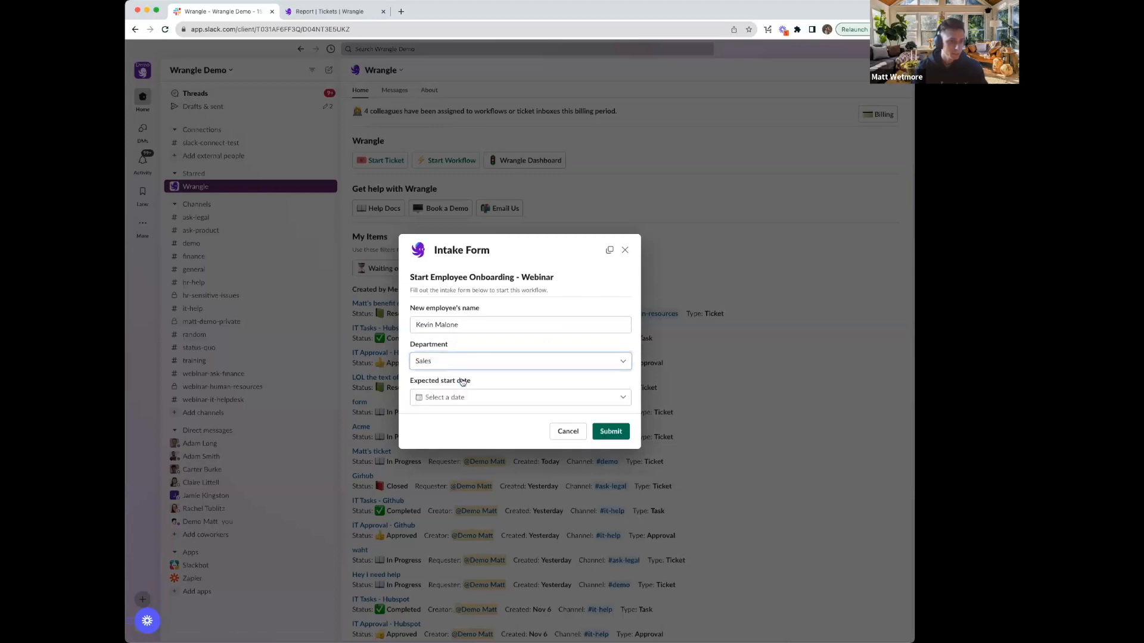
{"action": "left_click", "coordinate": [547, 398]}
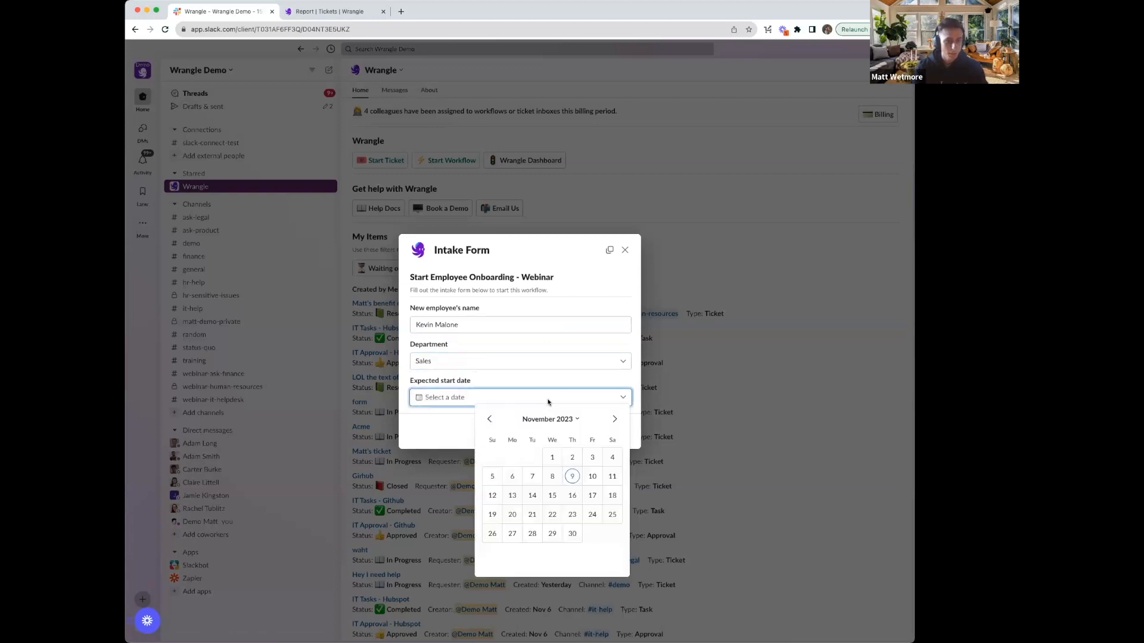
{"action": "left_click", "coordinate": [573, 515]}
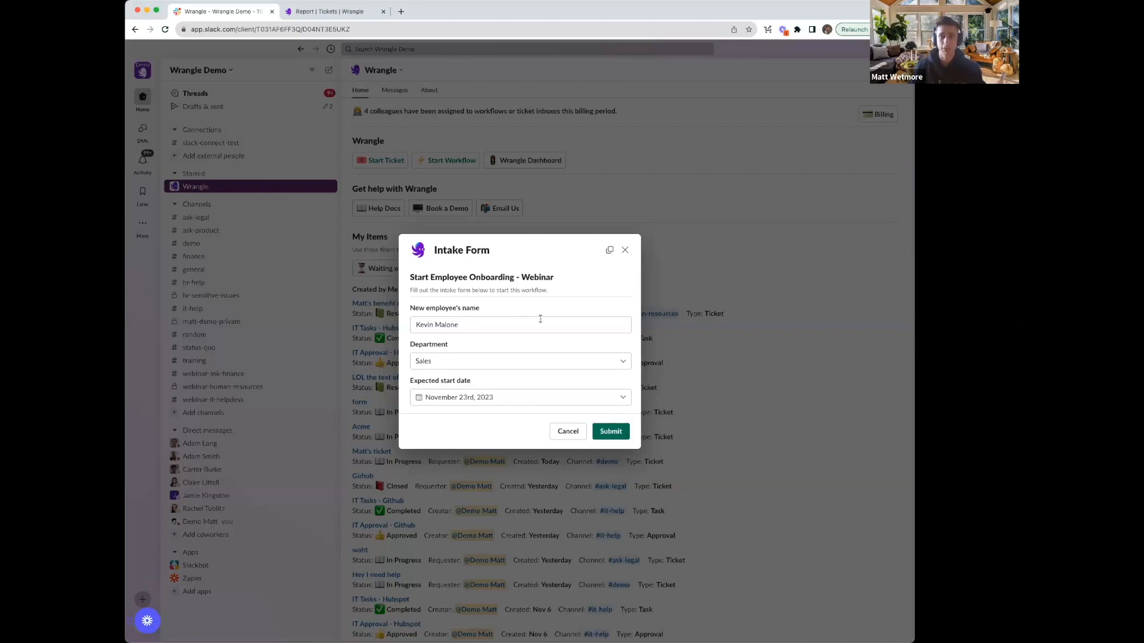
{"action": "left_click", "coordinate": [611, 432]}
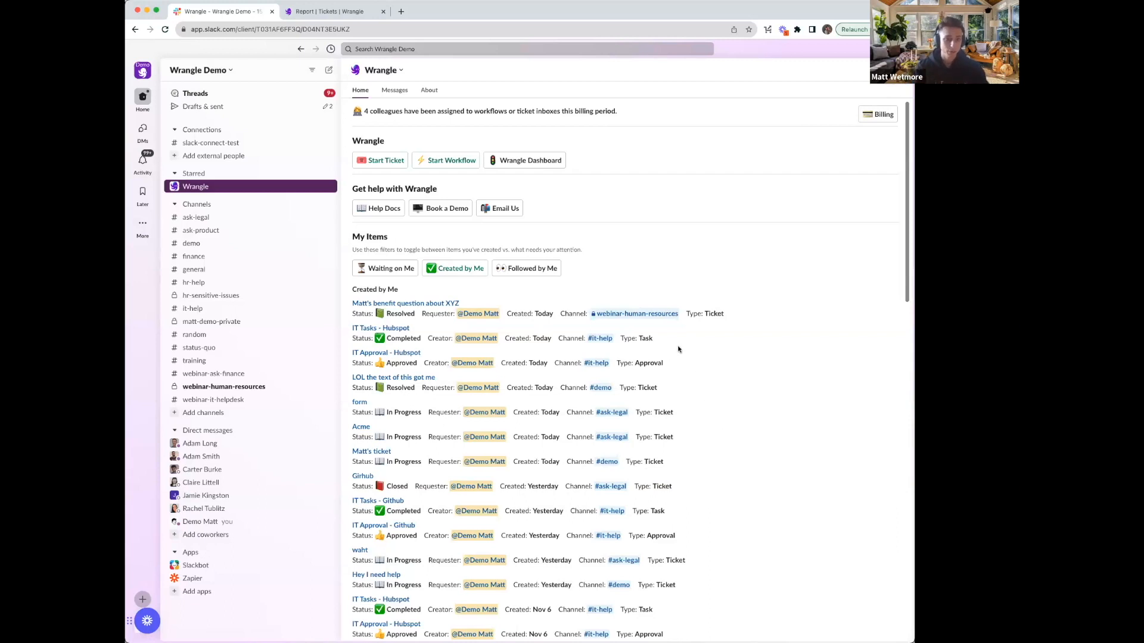
Step: Open the employee onboarding thread in the webinar-human-resources channel and review the submitted intake form values
{"action": "left_click", "coordinate": [224, 387]}
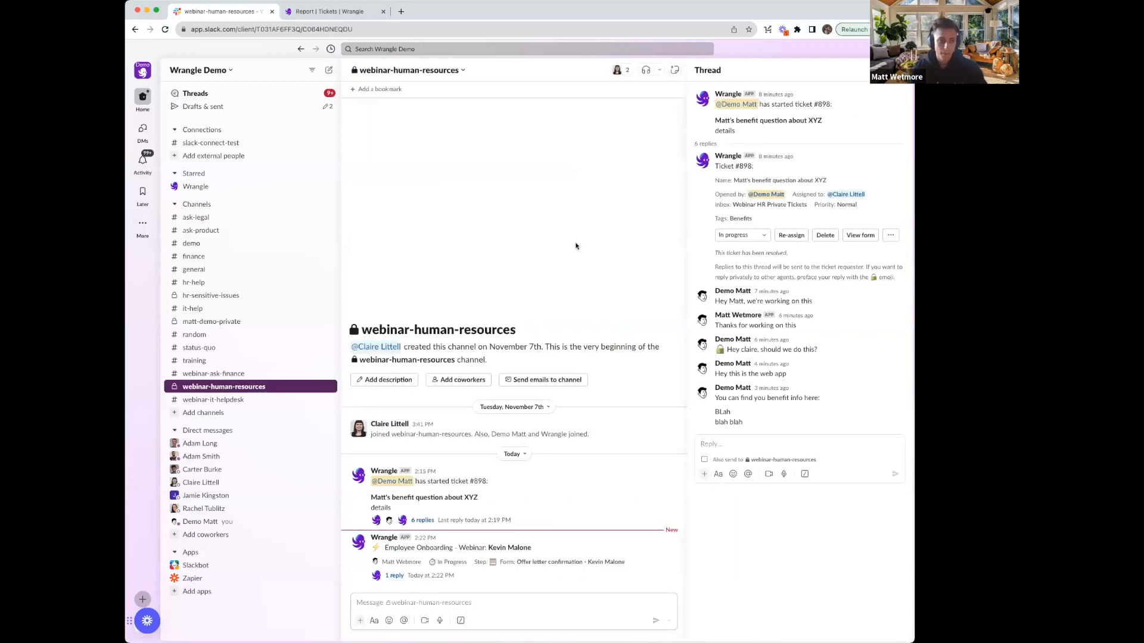
{"action": "left_click", "coordinate": [884, 84]}
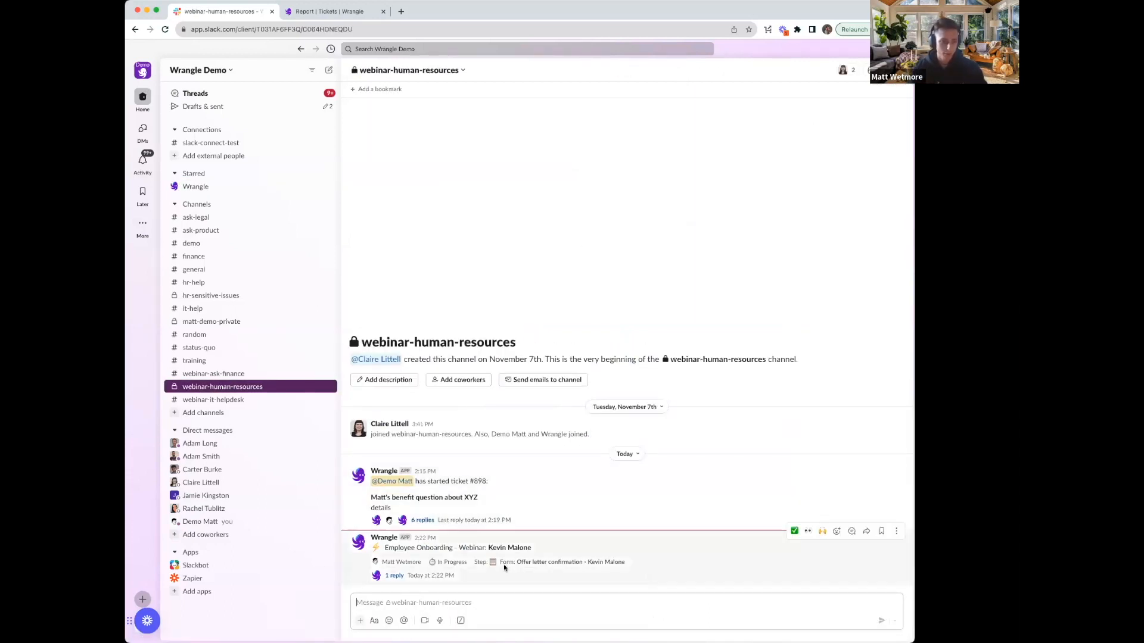
{"action": "left_click_drag", "start_coordinate": [384, 553], "coordinate": [548, 552]}
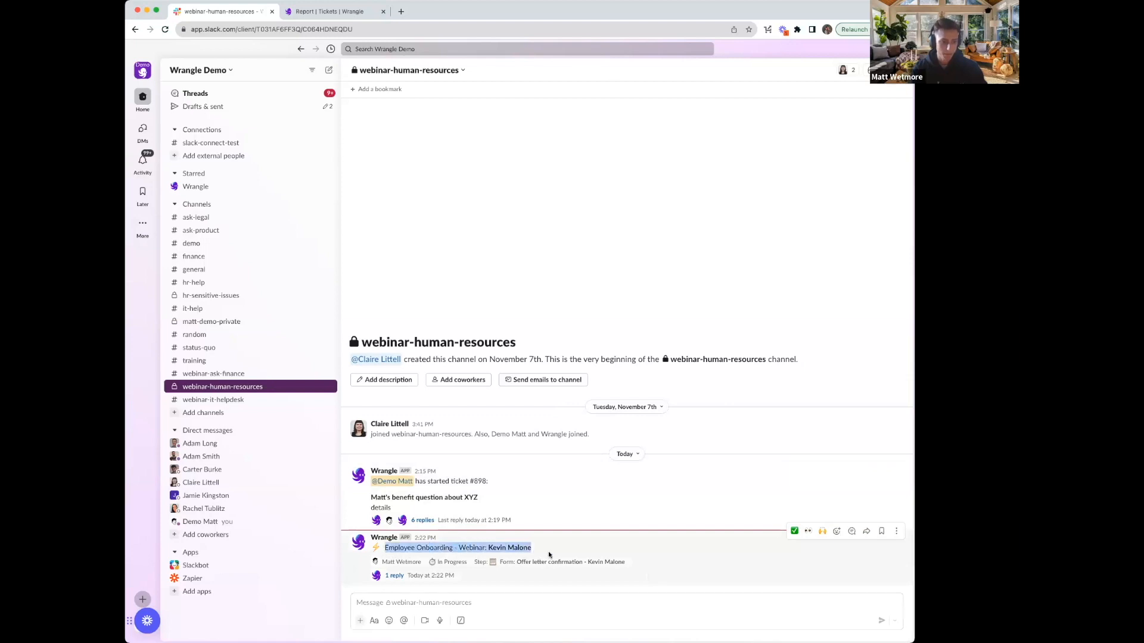
{"action": "left_click", "coordinate": [545, 557]}
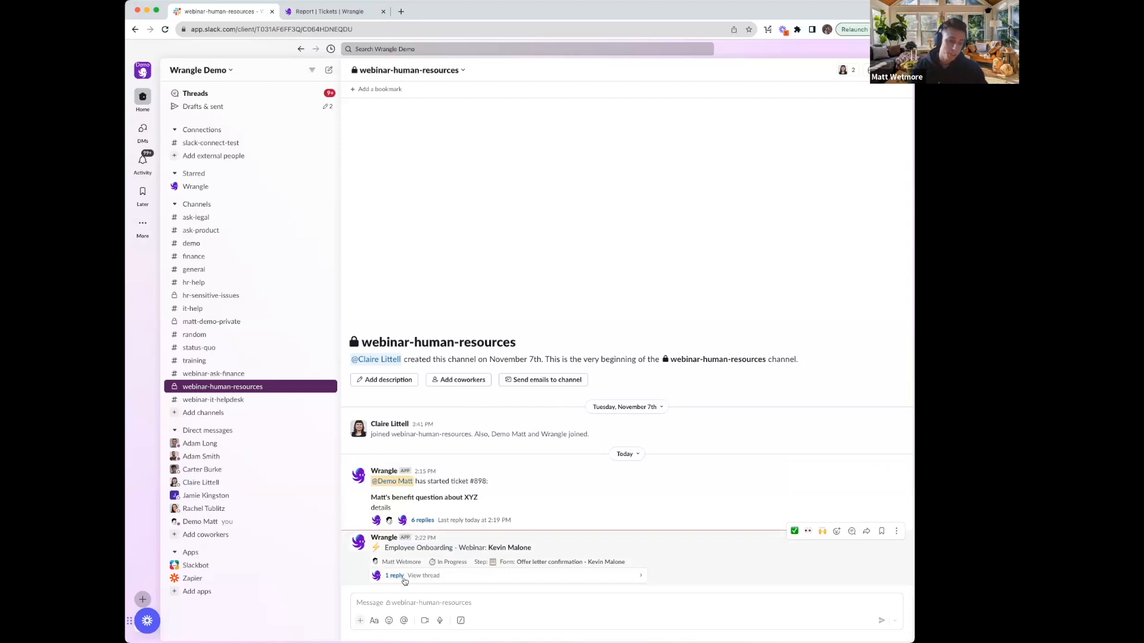
{"action": "left_click", "coordinate": [396, 577]}
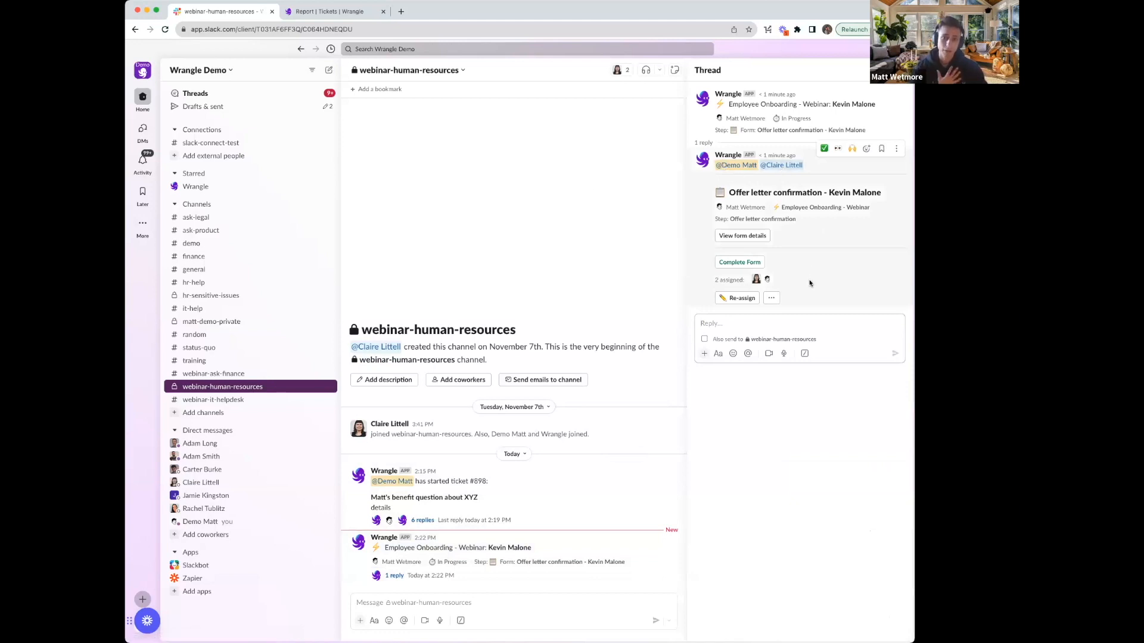
{"action": "left_click", "coordinate": [744, 234]}
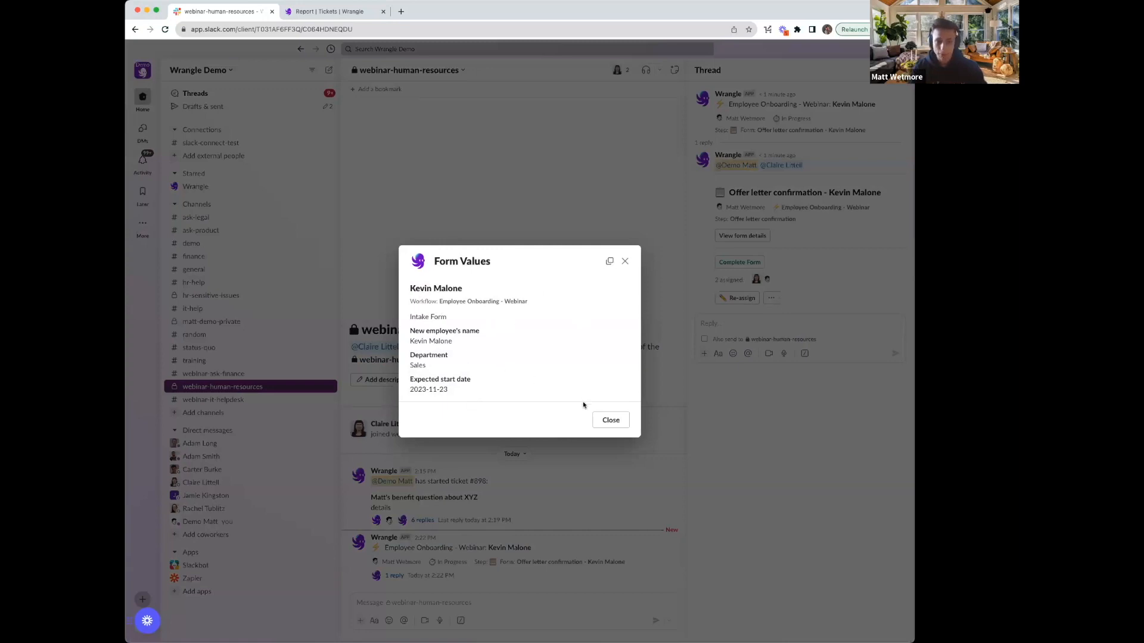
{"action": "left_click", "coordinate": [614, 420]}
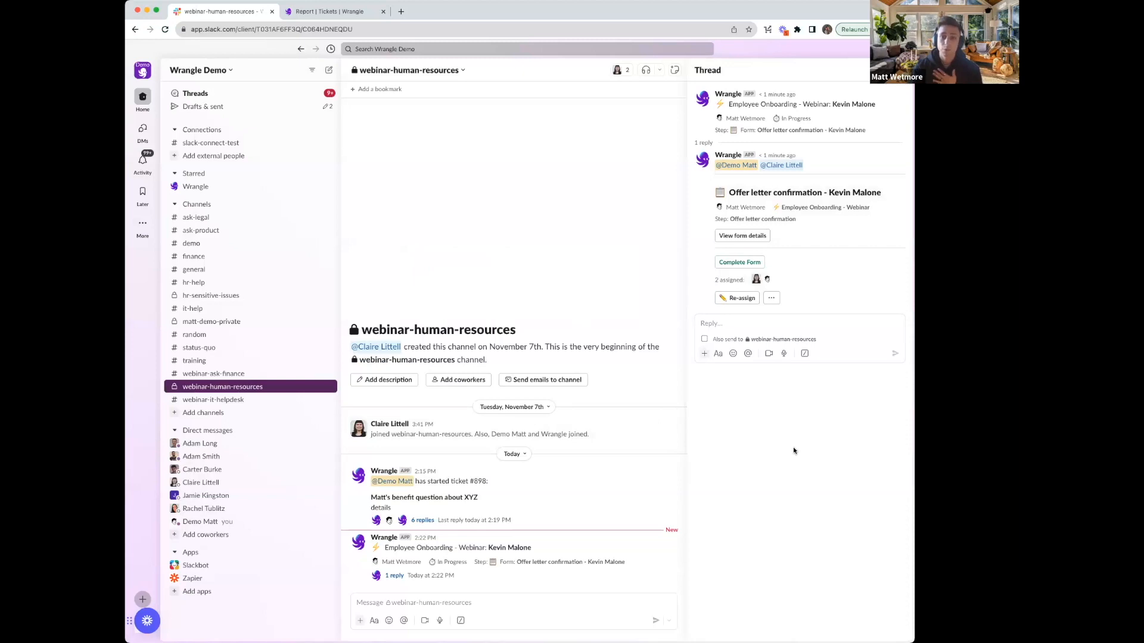
Step: Submit the offer letter confirmation form with link "Link", start date November 23rd, 2023, accommodations Yes and description "They would like a macbook instead of a Lenovo"
{"action": "left_click", "coordinate": [751, 263]}
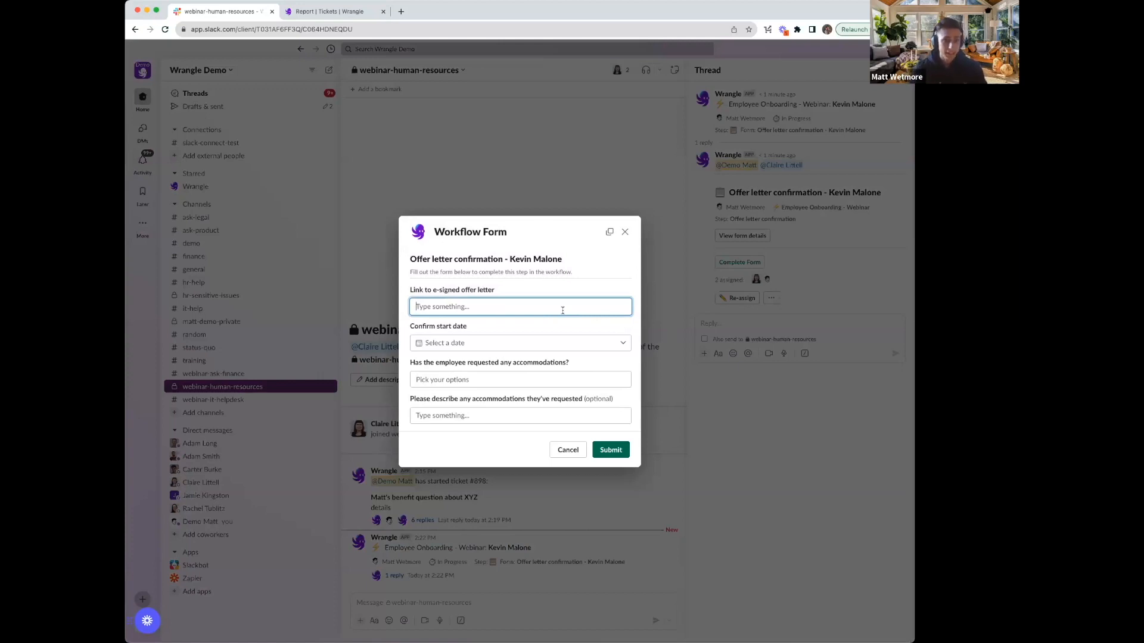
{"action": "type", "text": "Link"}
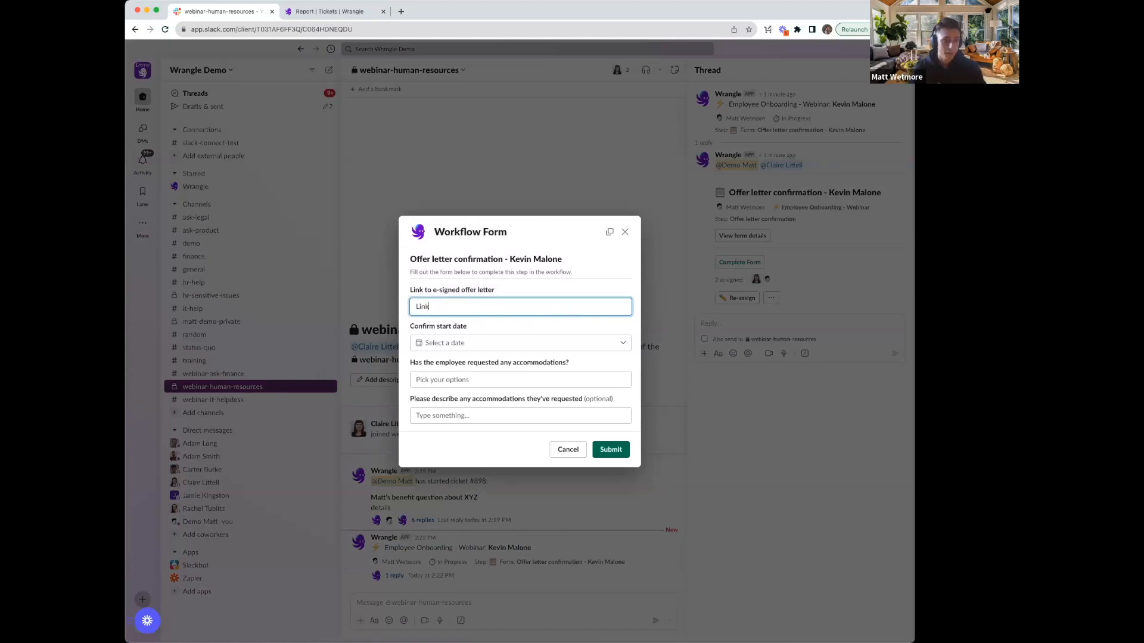
{"action": "left_click", "coordinate": [544, 343]}
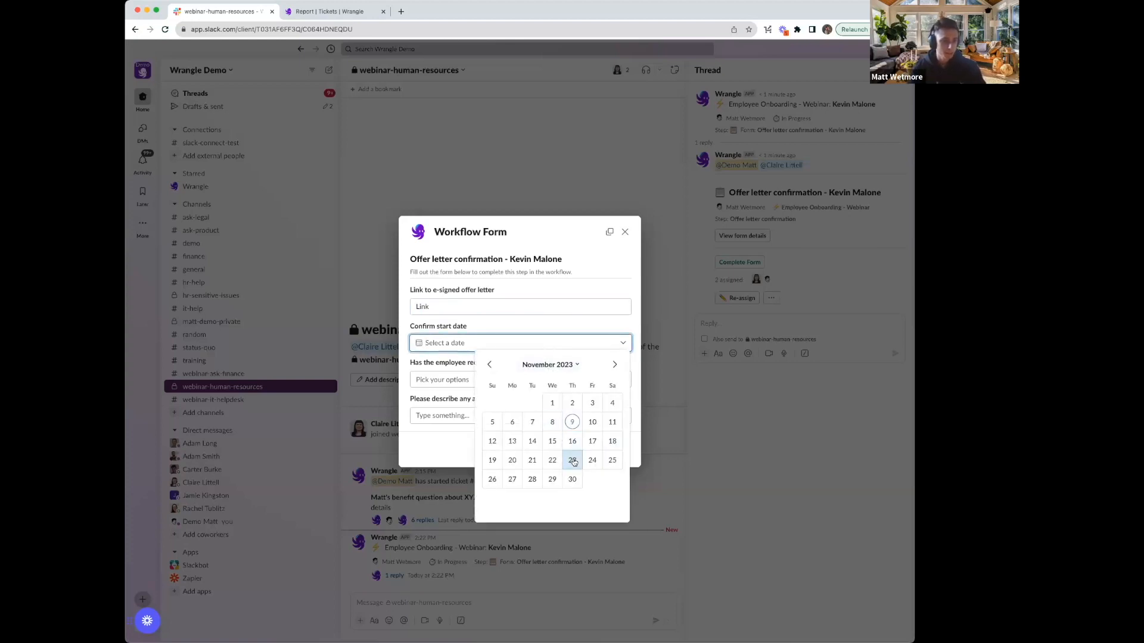
{"action": "left_click", "coordinate": [572, 461]}
{"action": "left_click", "coordinate": [479, 380]}
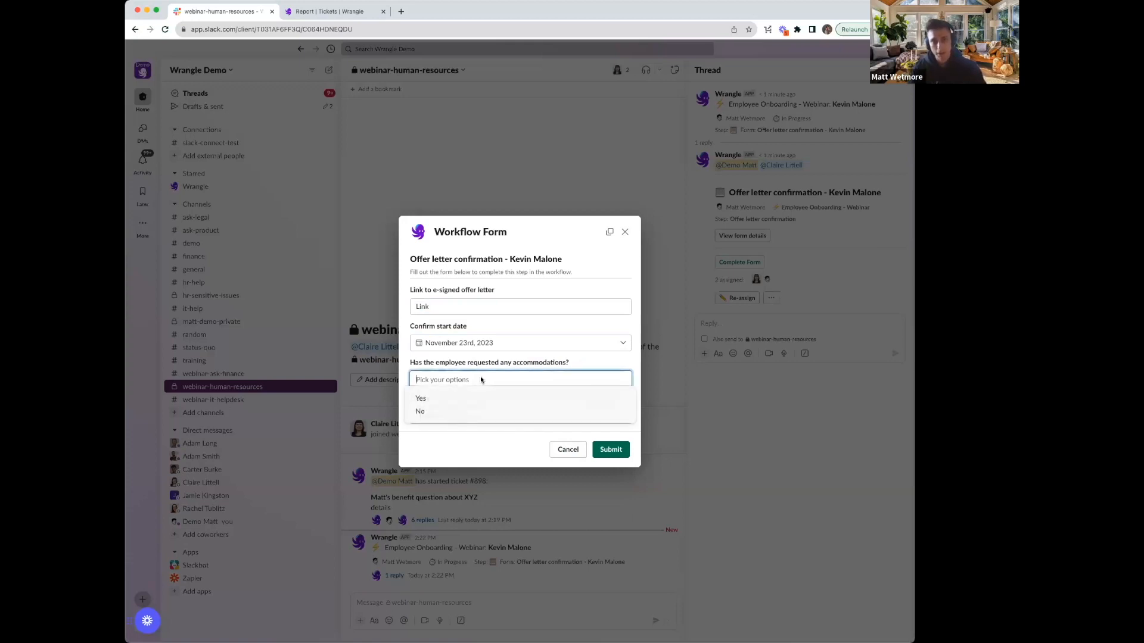
{"action": "left_click", "coordinate": [470, 399]}
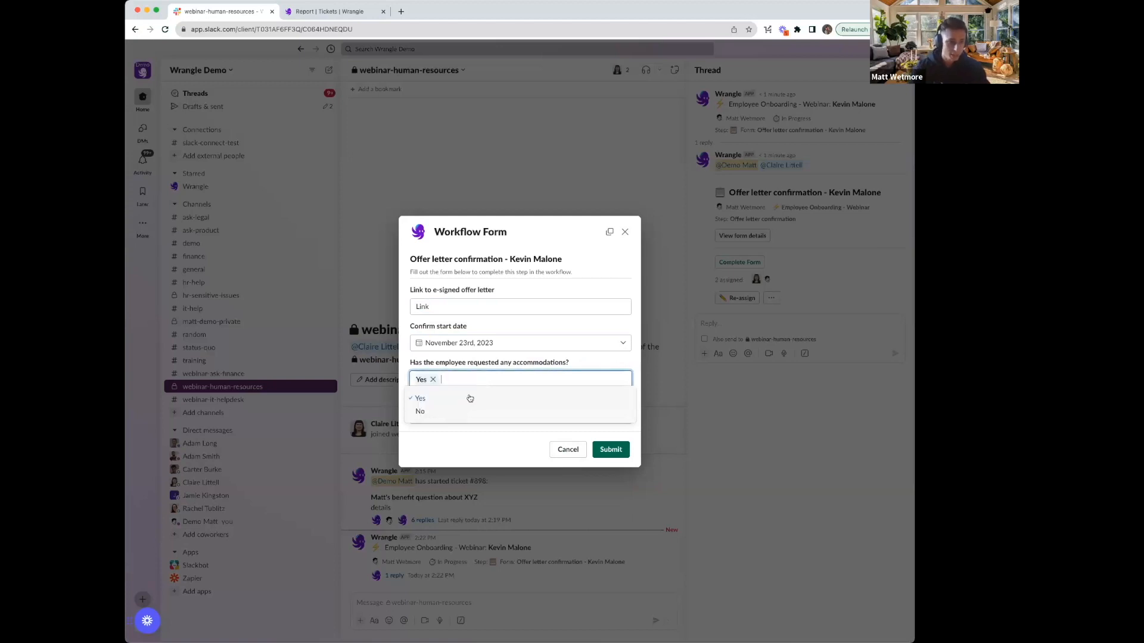
{"action": "left_click", "coordinate": [461, 444]}
{"action": "left_click", "coordinate": [473, 416]}
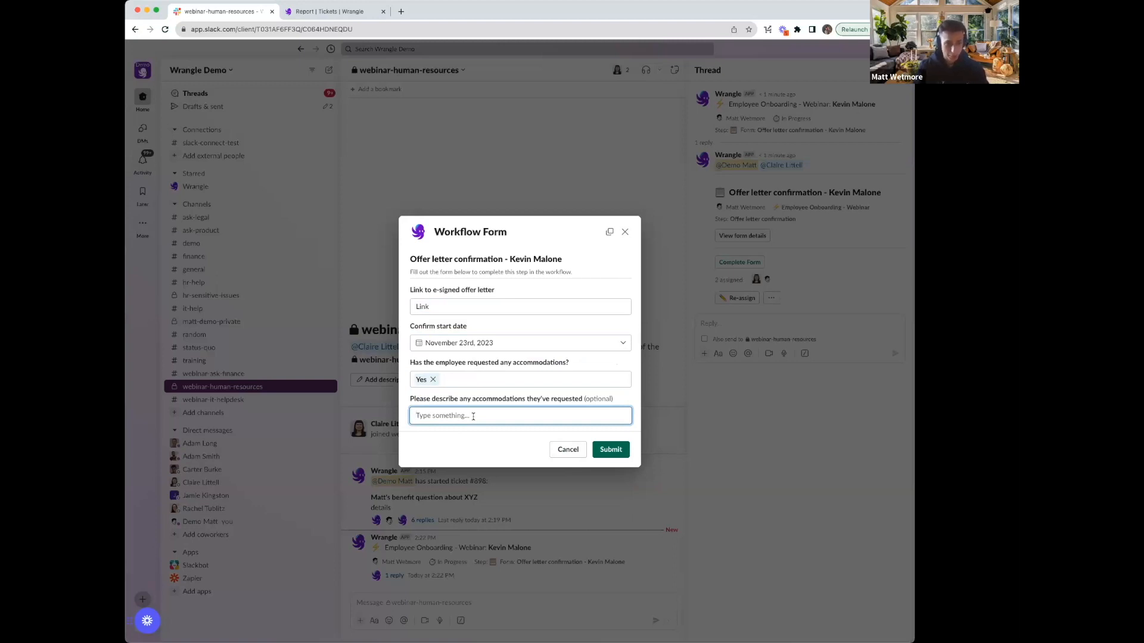
{"action": "type", "text": "They would like a macbook instead of a Lenoc"}
{"action": "type", "text": "o"}
{"action": "left_click", "coordinate": [608, 450]}
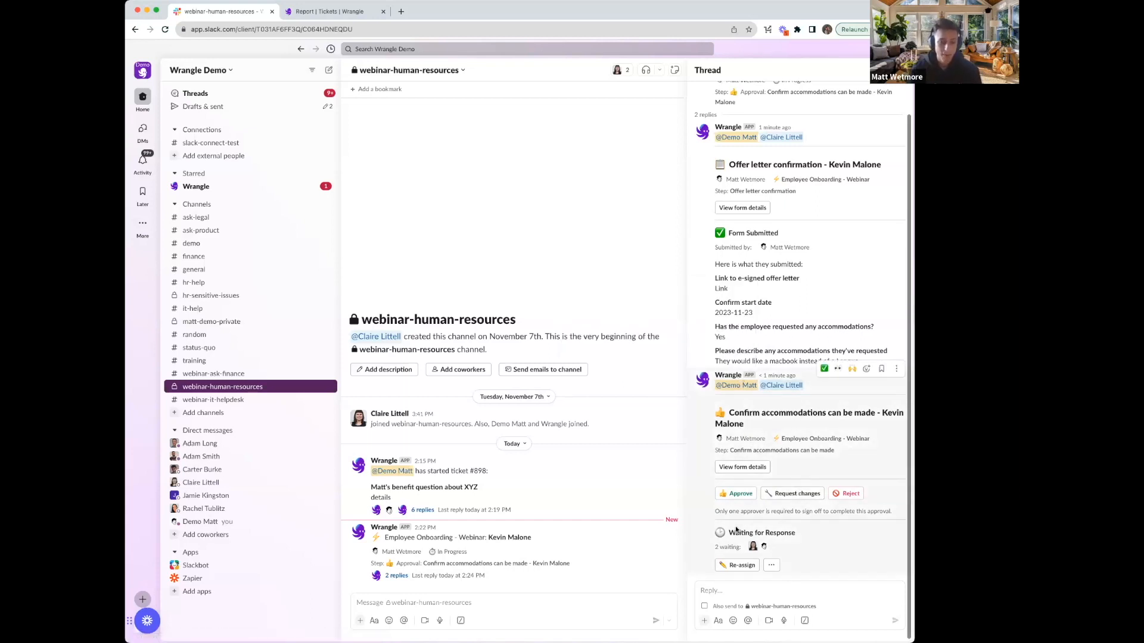
Step: Review the form values attached to the "Confirm accommodations can be made" step and approve it
{"action": "left_click", "coordinate": [742, 468]}
{"action": "scroll", "coordinate": [504, 408], "scroll_direction": "down", "scroll_amount": 1}
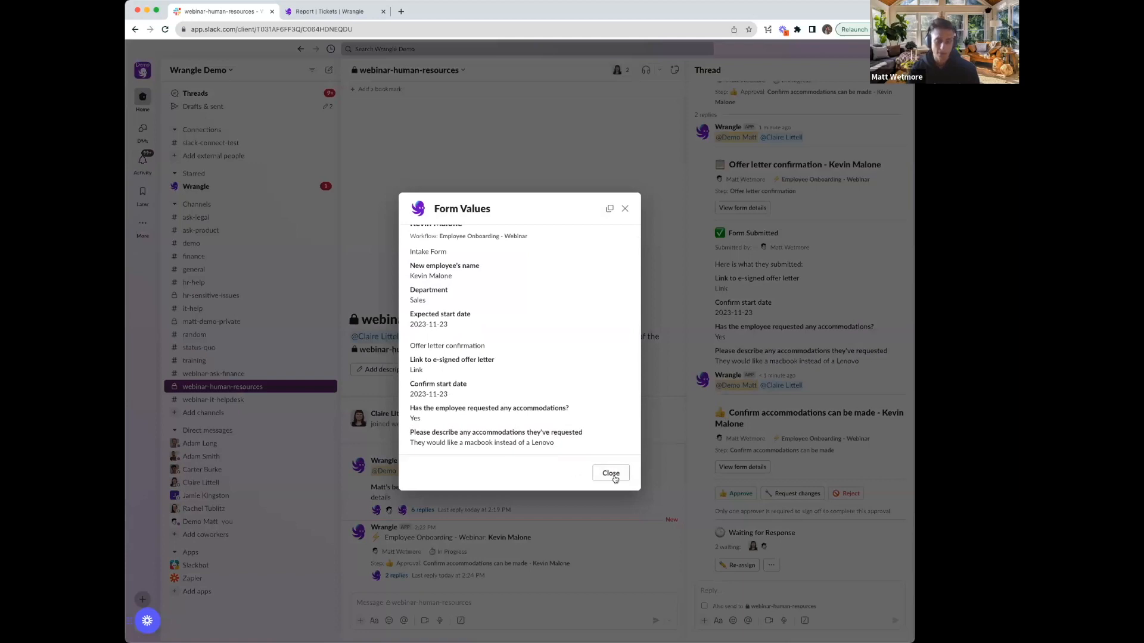
{"action": "left_click", "coordinate": [611, 473]}
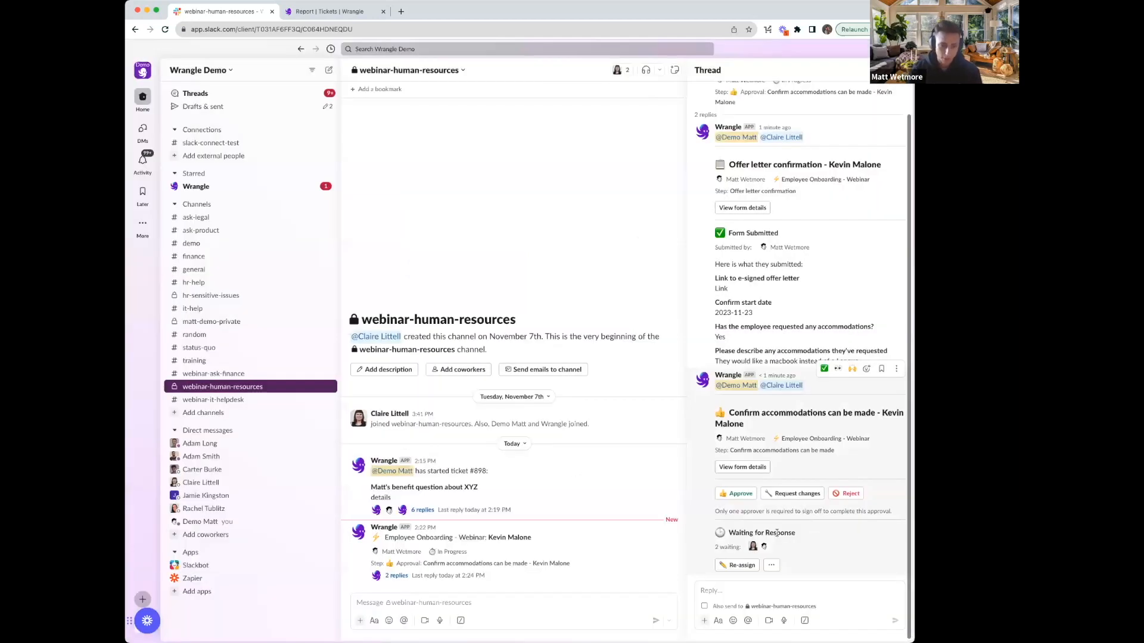
{"action": "left_click", "coordinate": [752, 496]}
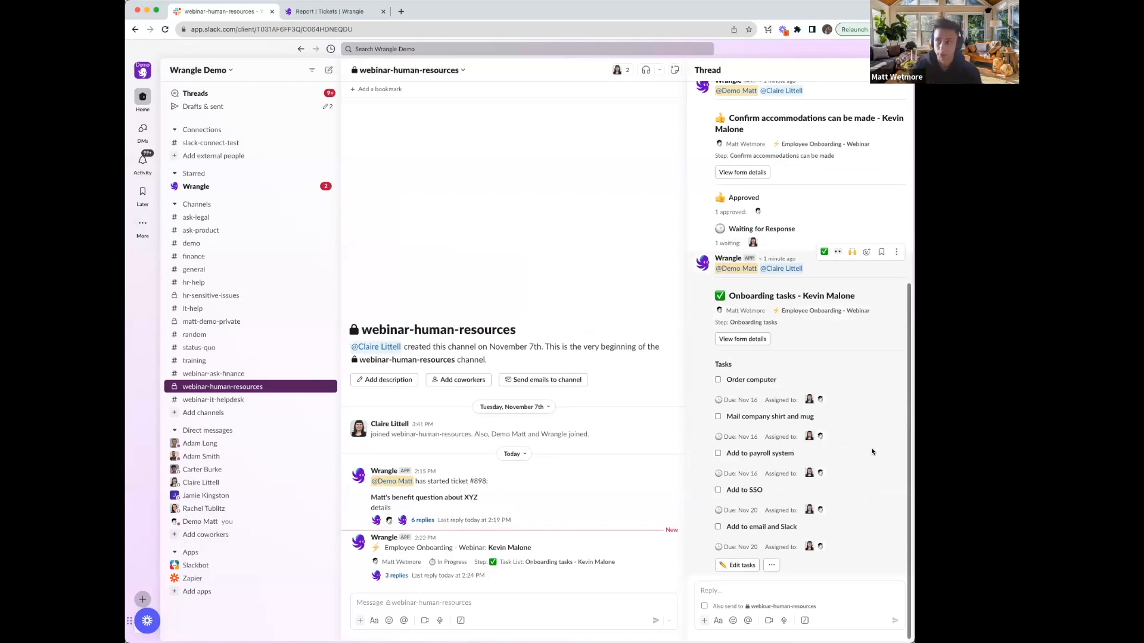
Step: Mark the onboarding tasks Order computer, Mail company shirt and mug, Add to payroll system and Add to SSO as completed
{"action": "left_click", "coordinate": [718, 380]}
{"action": "left_click", "coordinate": [718, 416]}
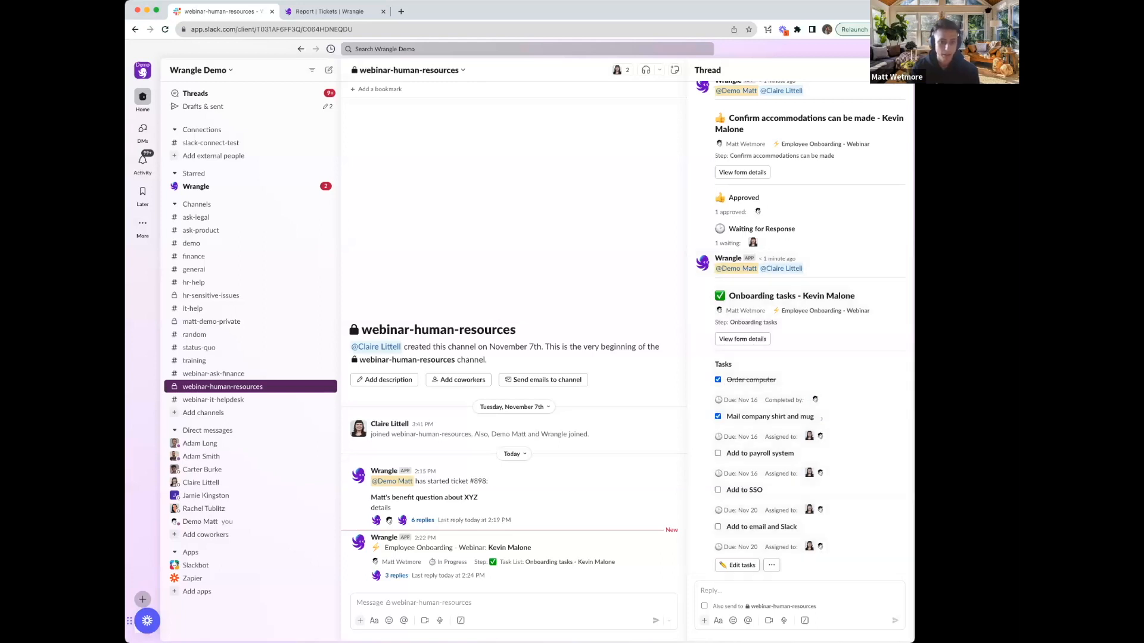
{"action": "left_click", "coordinate": [717, 453]}
{"action": "left_click", "coordinate": [718, 491]}
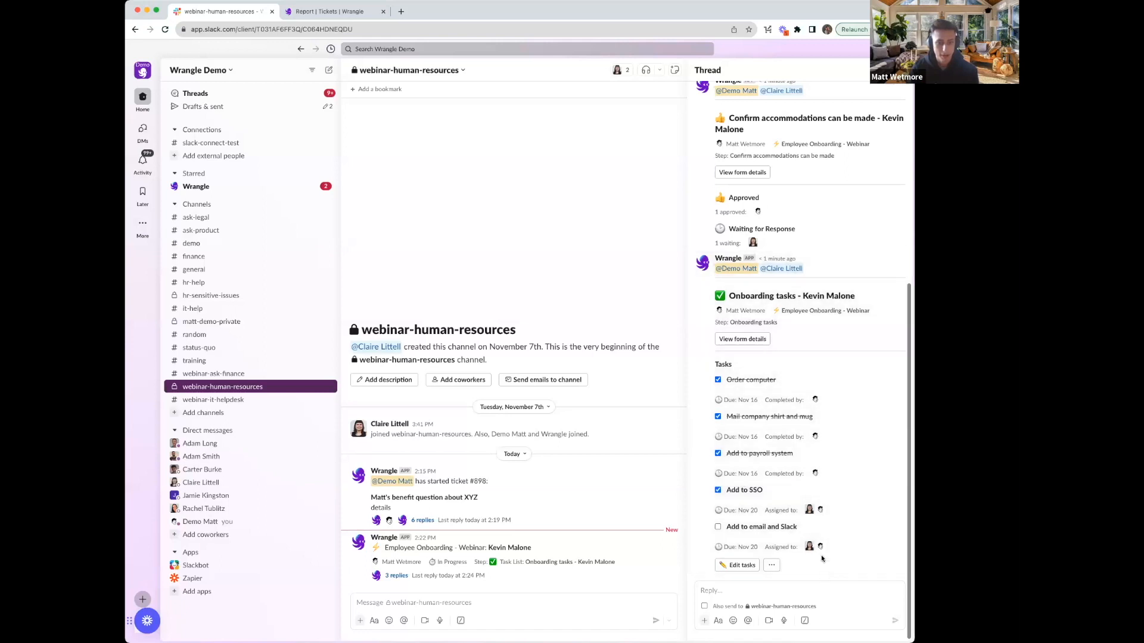
Step: Add a task named "Task 123" to the onboarding checklist, assign it to your own account and save the edits
{"action": "left_click", "coordinate": [742, 565]}
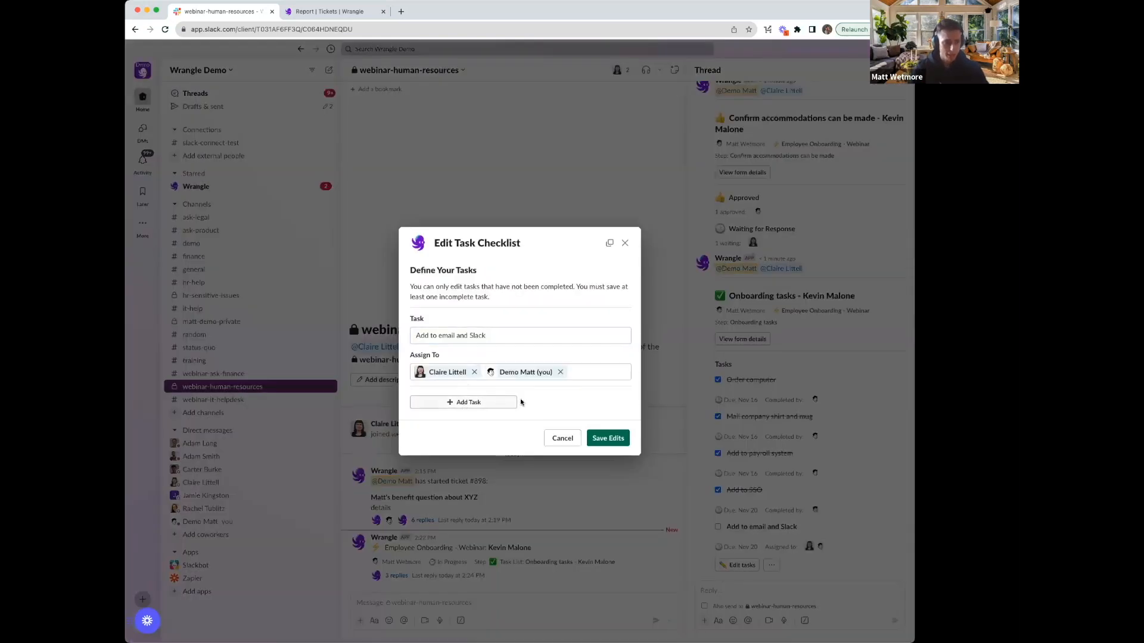
{"action": "left_click", "coordinate": [515, 403]}
{"action": "left_click", "coordinate": [465, 348]}
{"action": "type", "text": "Task 123"}
{"action": "left_click", "coordinate": [457, 382]}
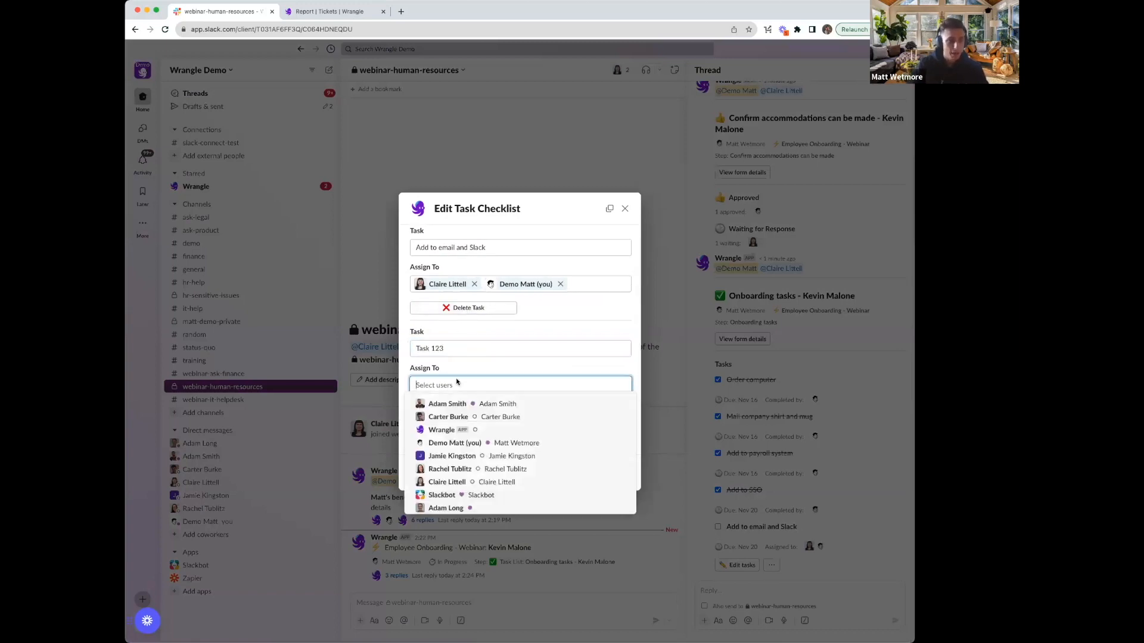
{"action": "left_click", "coordinate": [466, 443]}
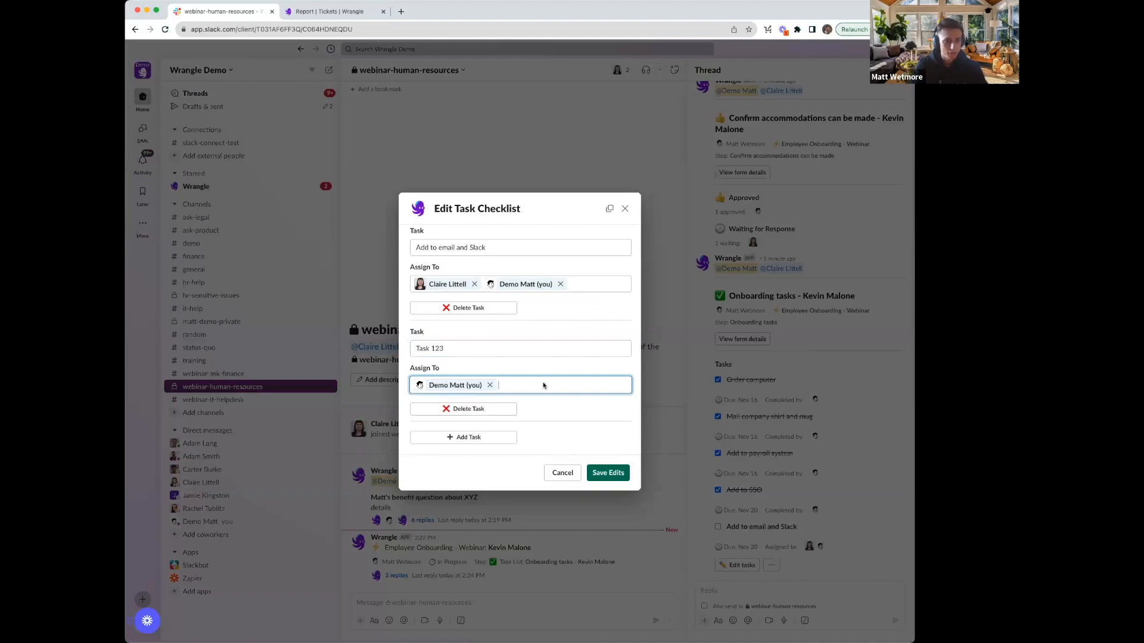
{"action": "left_click", "coordinate": [607, 473]}
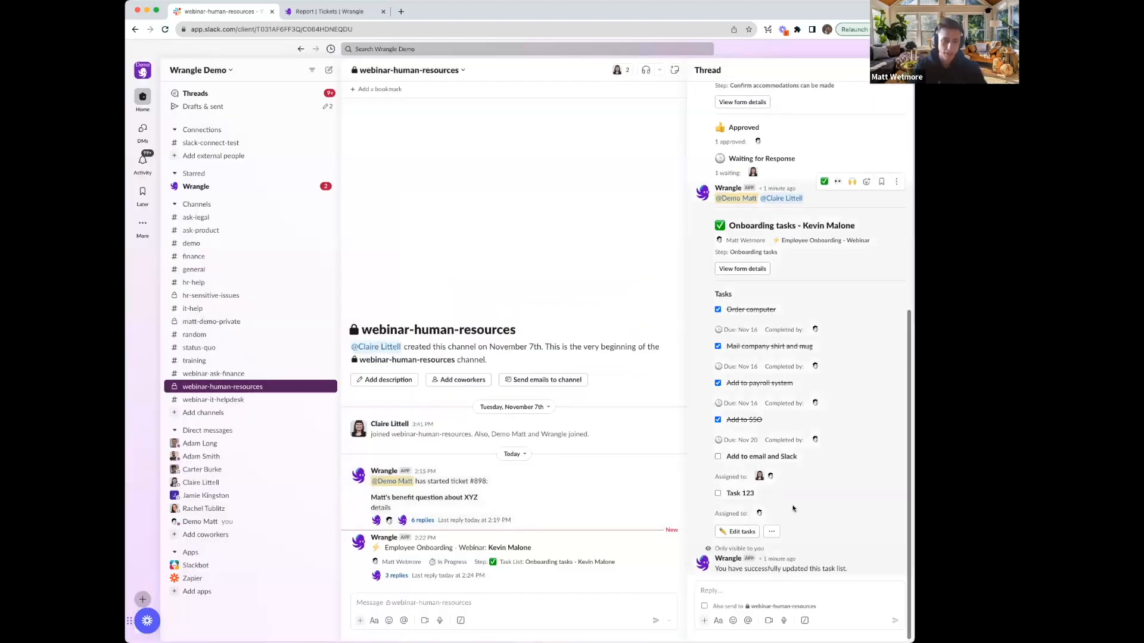
Step: Complete the remaining onboarding tasks Add to email and Slack and Task 123, and close the thread
{"action": "left_click", "coordinate": [718, 458]}
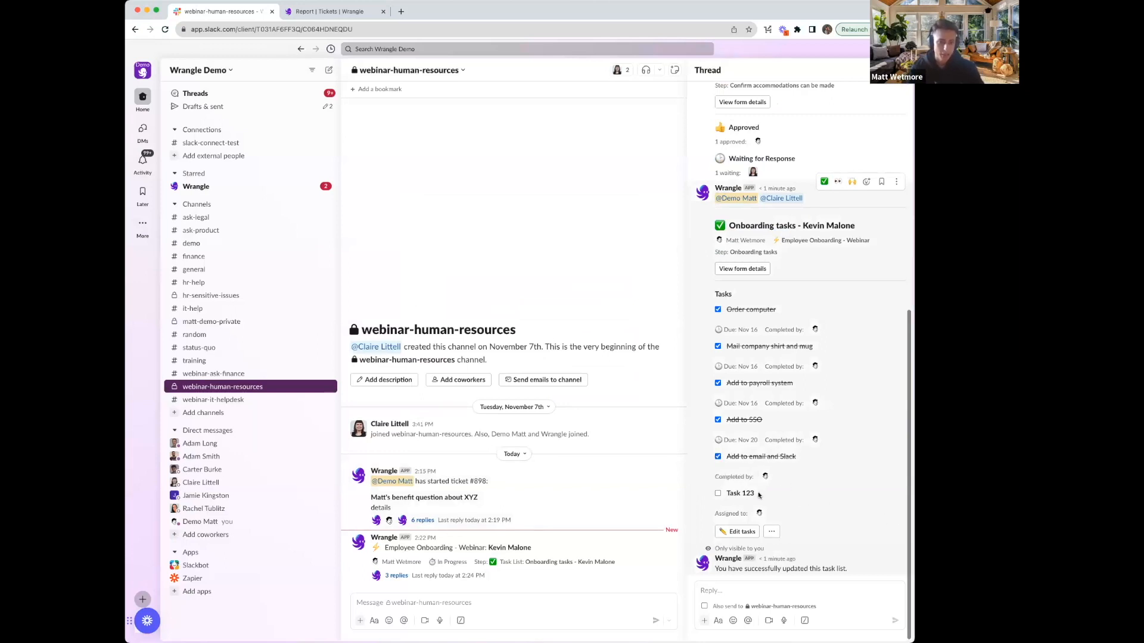
{"action": "left_click", "coordinate": [718, 494]}
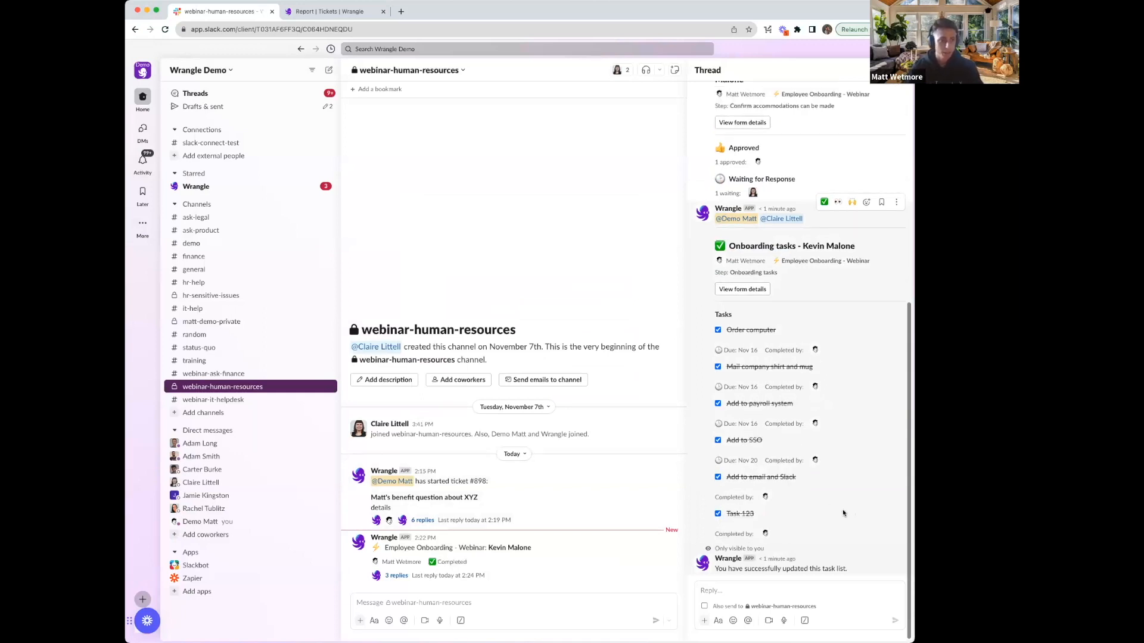
{"action": "scroll", "coordinate": [823, 407], "scroll_direction": "up", "scroll_amount": 1}
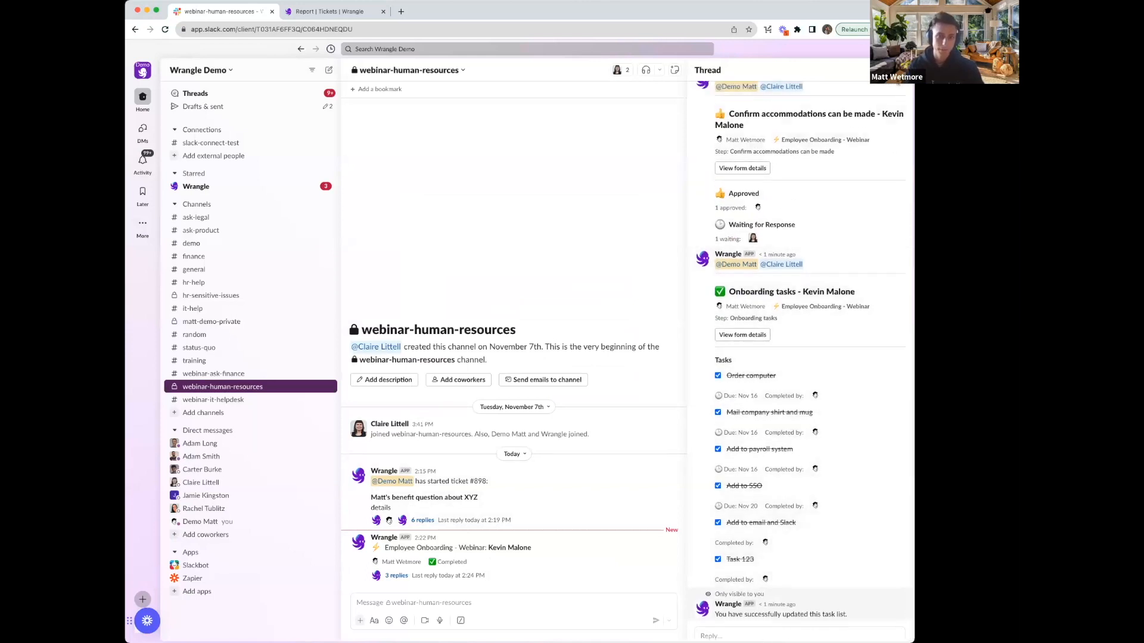
{"action": "left_click", "coordinate": [898, 70]}
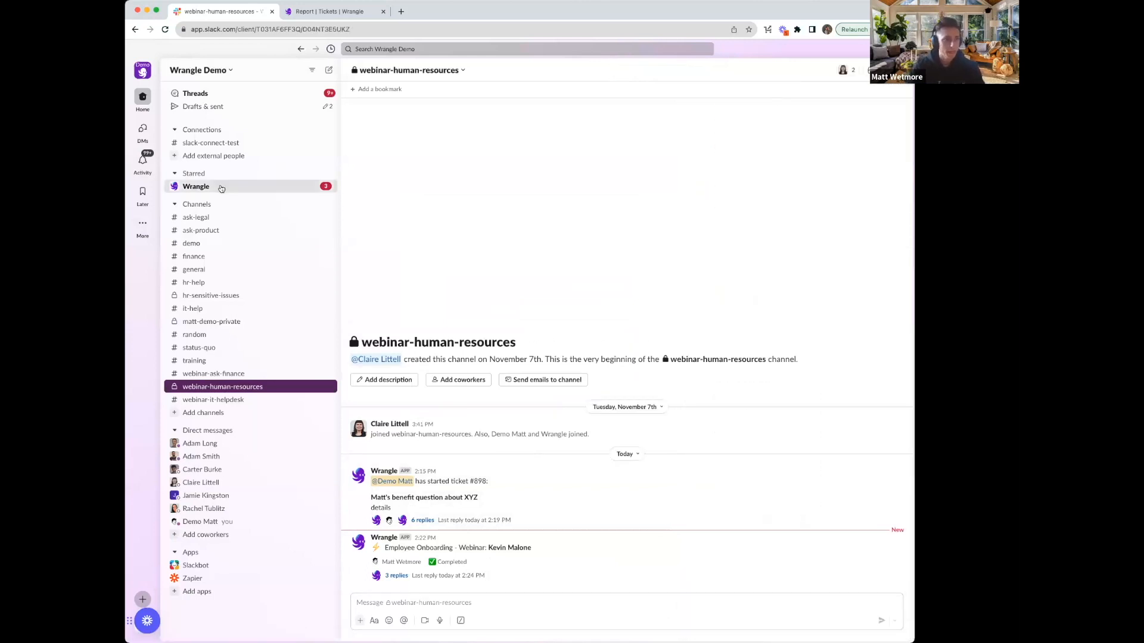
Step: Go to Wrangle's home in Slack and review the thread of the new employee's onboarding tasks from the items created by you
{"action": "left_click", "coordinate": [221, 187]}
{"action": "left_click", "coordinate": [361, 90]}
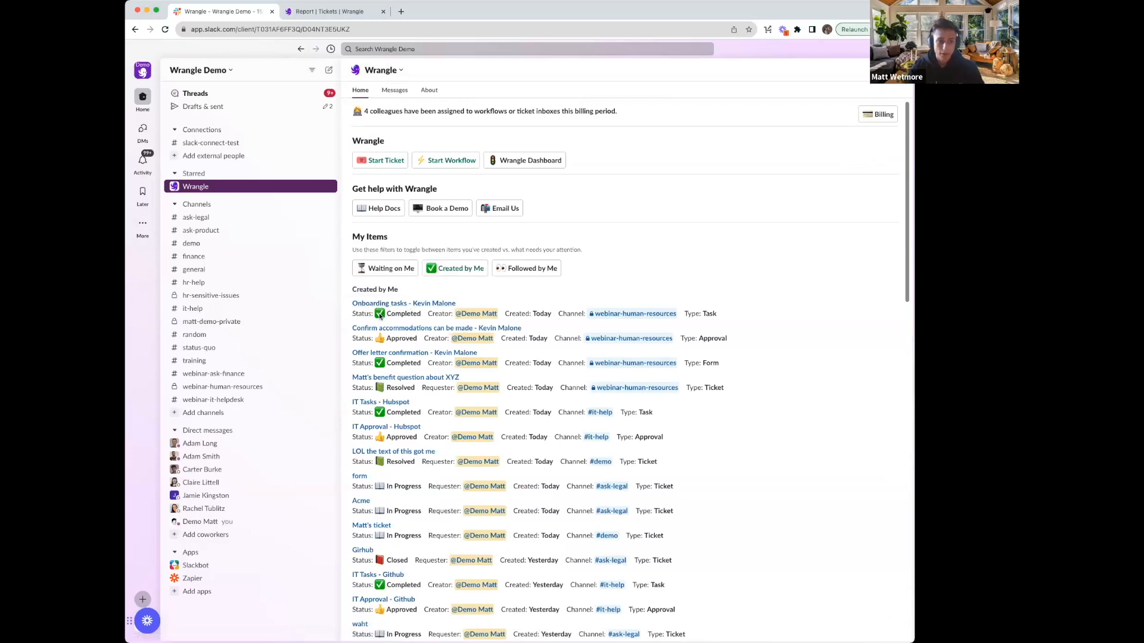
{"action": "left_click", "coordinate": [425, 305]}
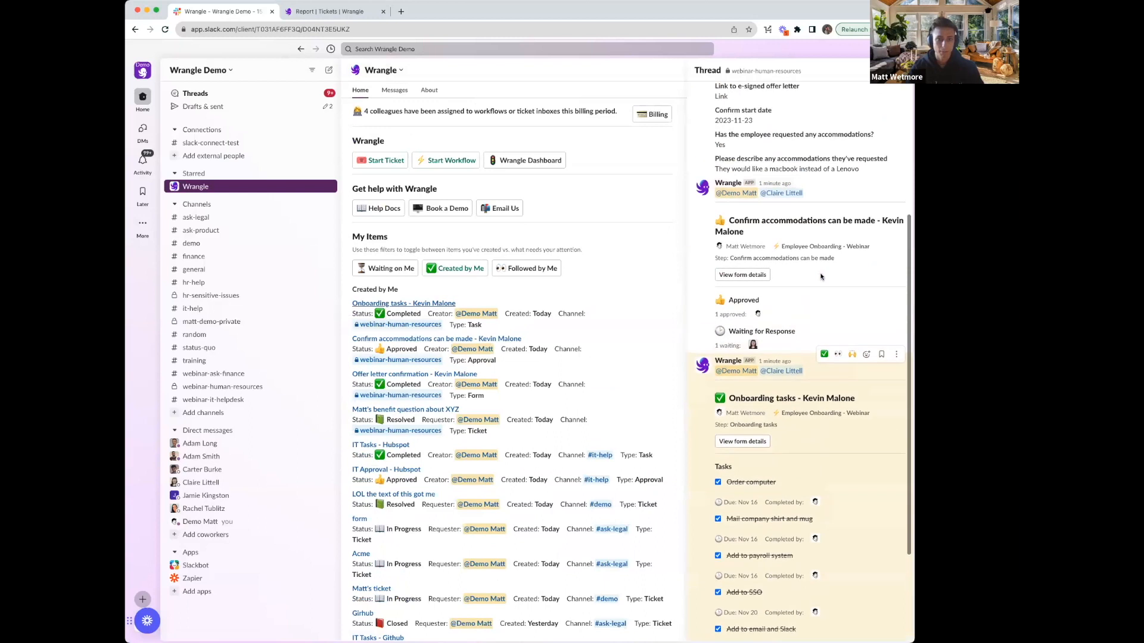
{"action": "scroll", "coordinate": [821, 276], "scroll_direction": "up", "scroll_amount": 5}
{"action": "scroll", "coordinate": [820, 276], "scroll_direction": "down", "scroll_amount": 5}
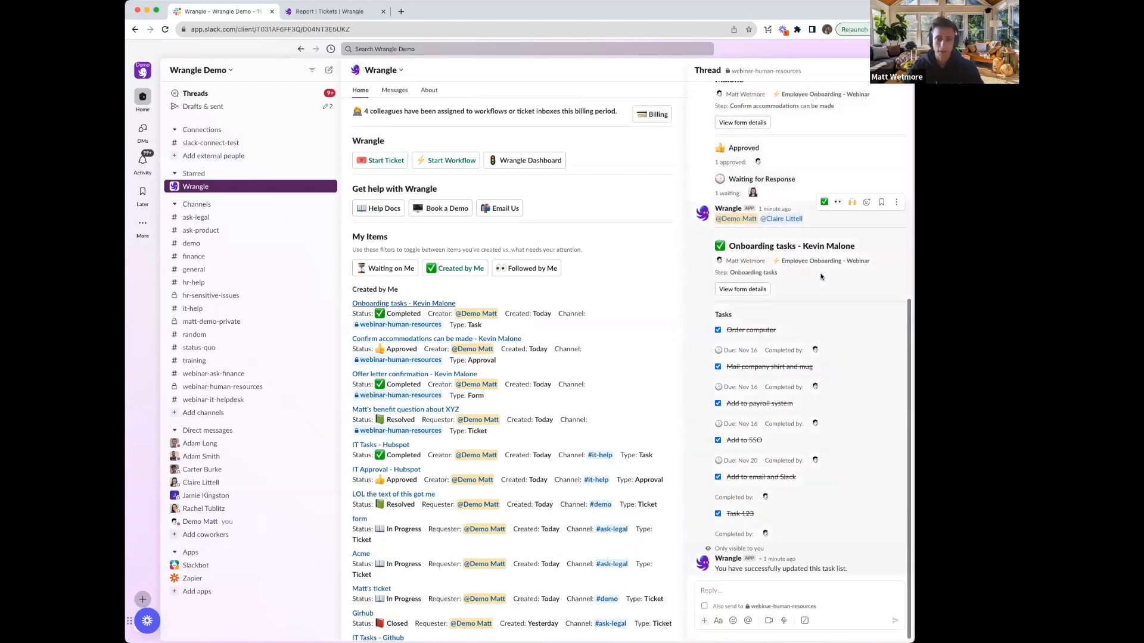
{"action": "left_click", "coordinate": [897, 71]}
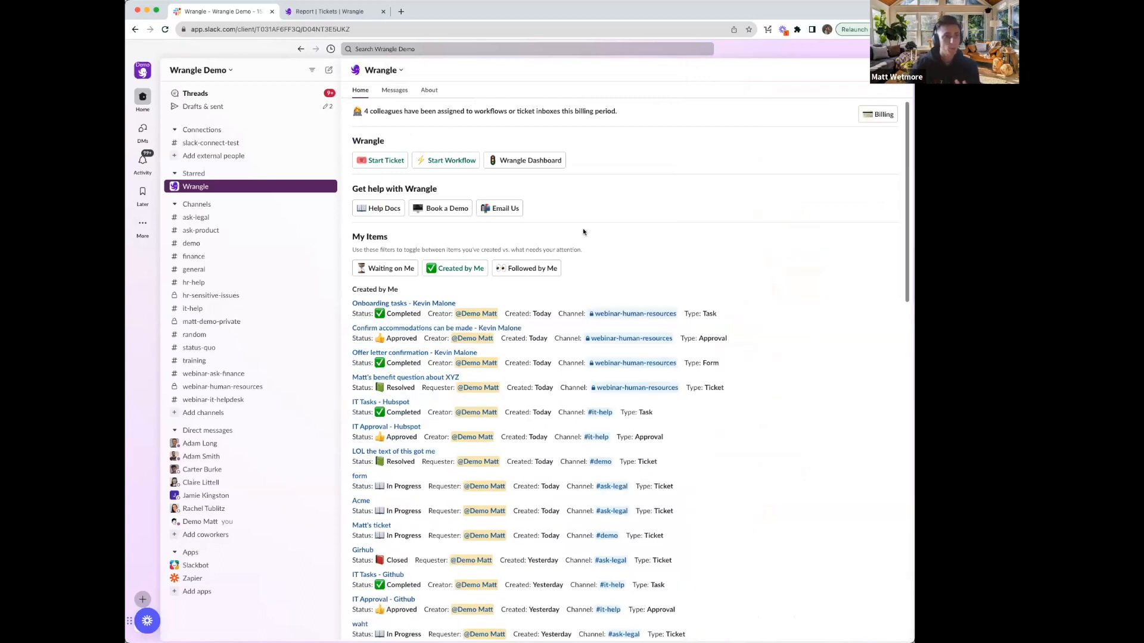
Step: Switch to the Wrangle web app and filter the Employee Onboarding - Webinar workflow's instances by Completed status
{"action": "left_click", "coordinate": [340, 15]}
{"action": "left_click", "coordinate": [175, 133]}
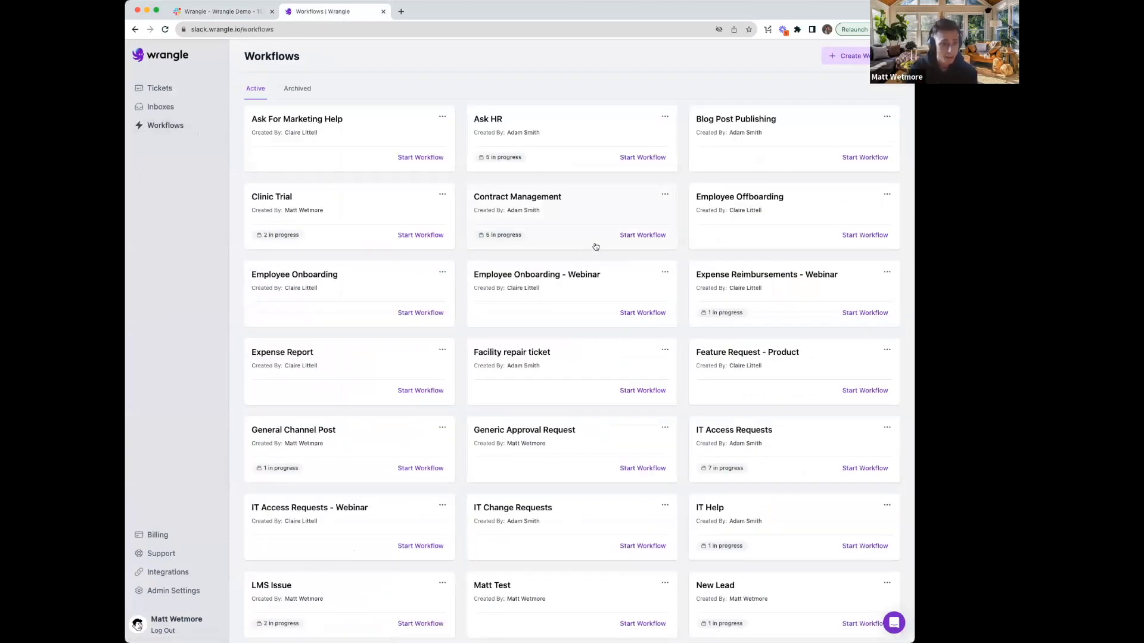
{"action": "left_click", "coordinate": [595, 278]}
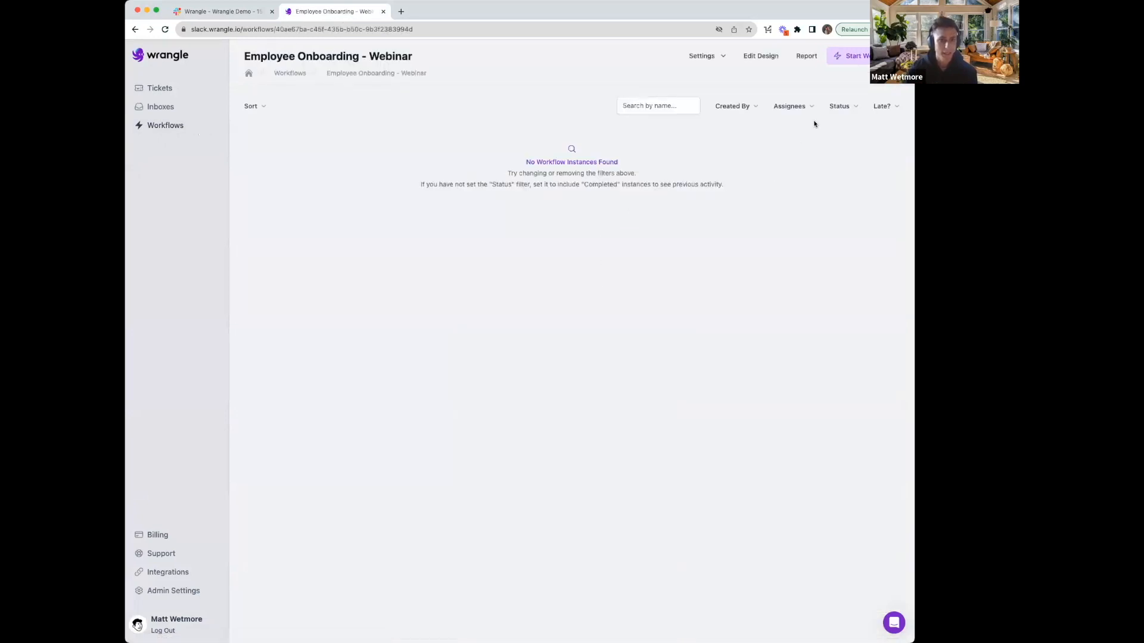
{"action": "left_click", "coordinate": [842, 107]}
{"action": "left_click", "coordinate": [787, 161]}
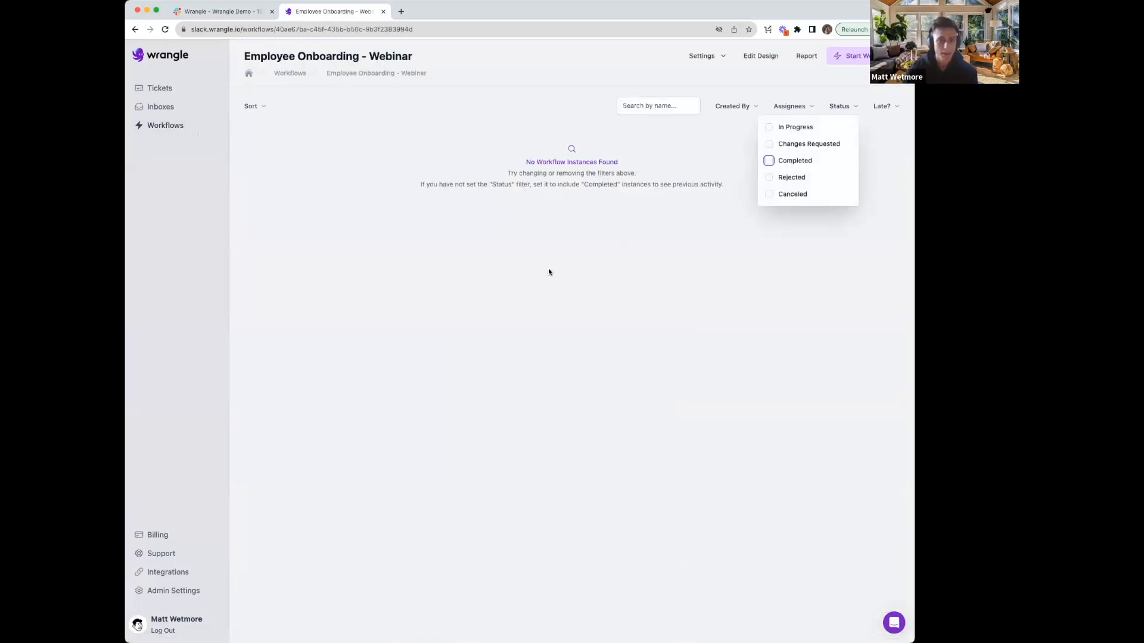
{"action": "left_click", "coordinate": [370, 235]}
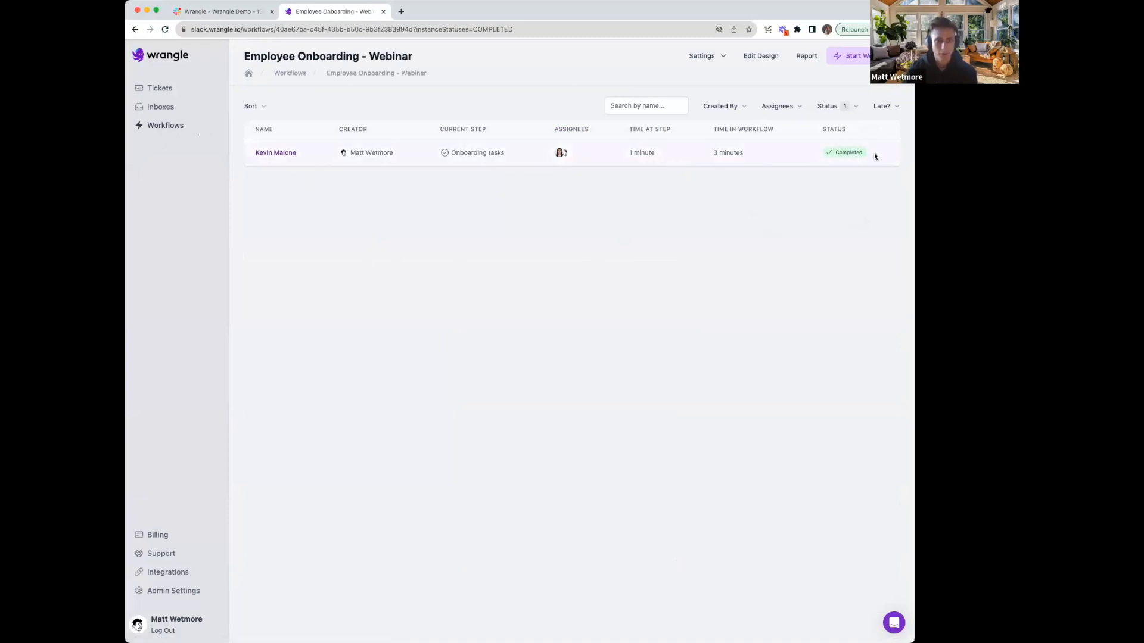
Step: Open the completed onboarding instance, examine its form values and each of its progress steps, and close its details
{"action": "left_click", "coordinate": [257, 155]}
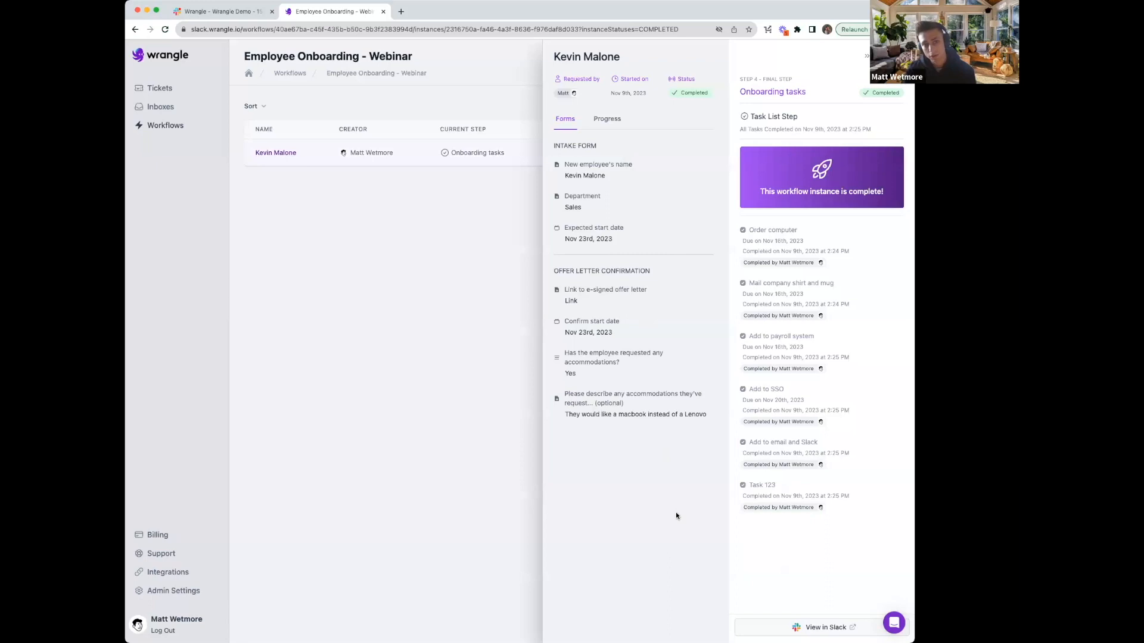
{"action": "left_click", "coordinate": [606, 117]}
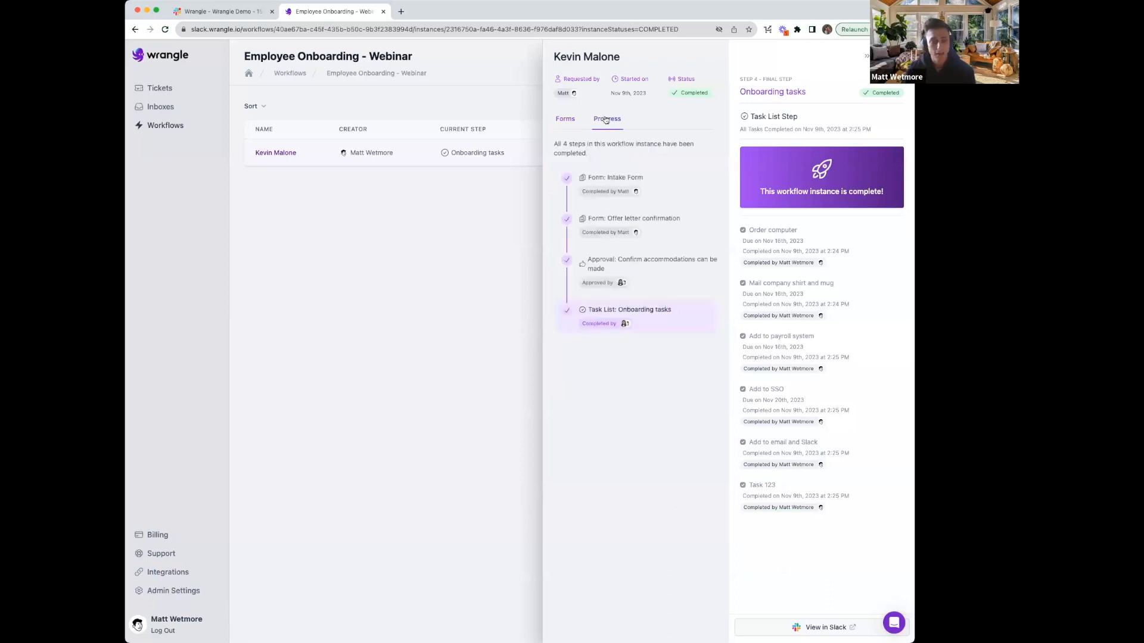
{"action": "left_click", "coordinate": [683, 192]}
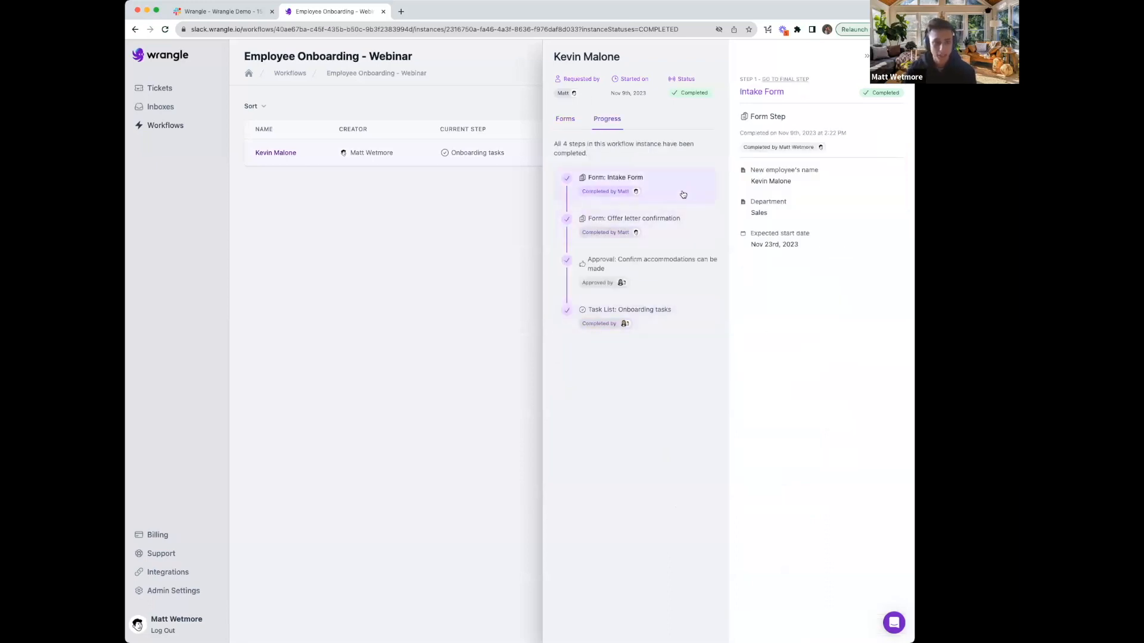
{"action": "left_click", "coordinate": [704, 232]}
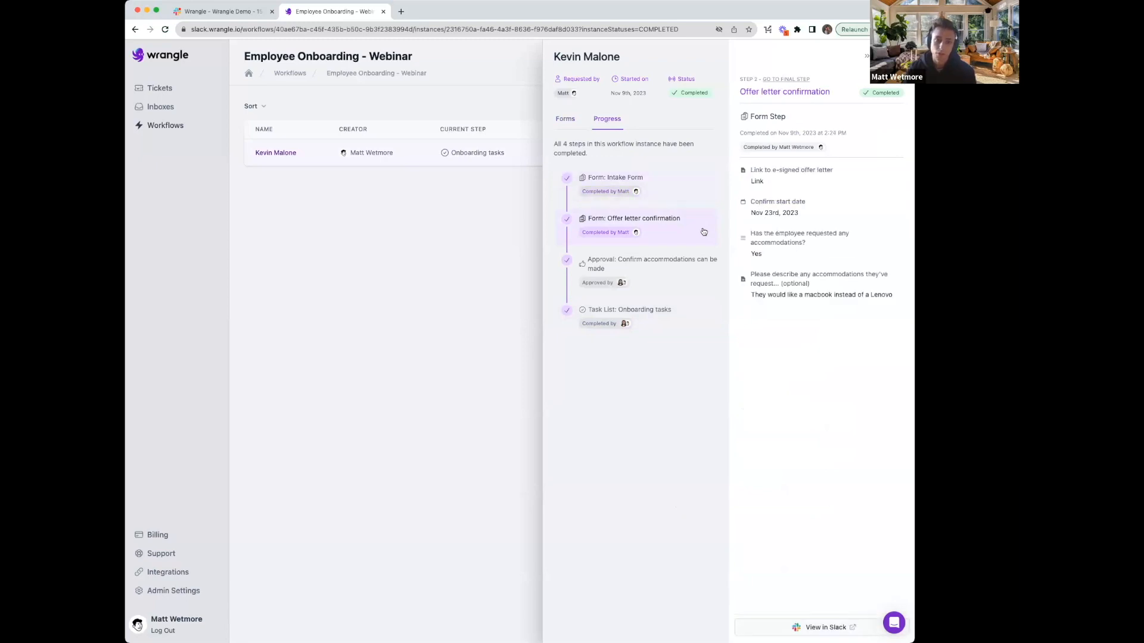
{"action": "left_click", "coordinate": [714, 262]}
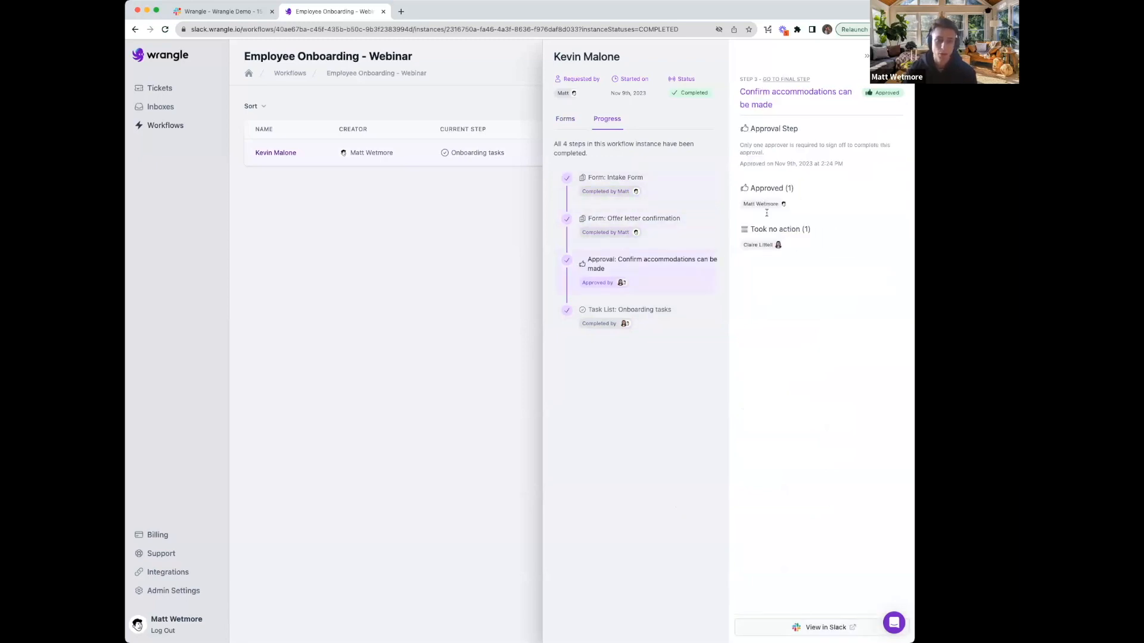
{"action": "left_click", "coordinate": [685, 323]}
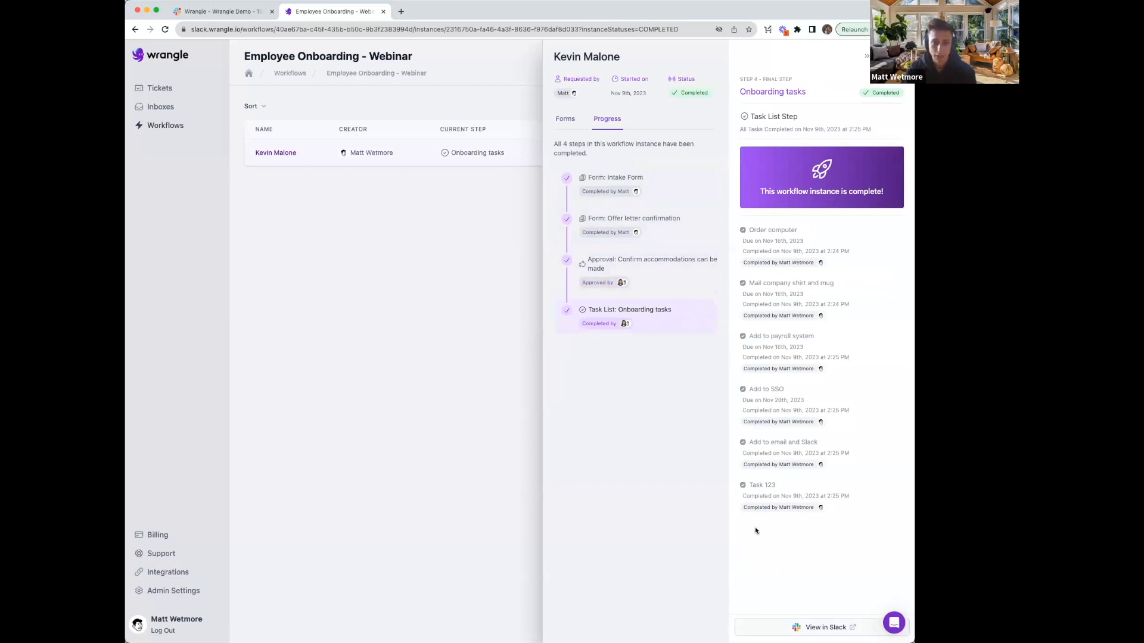
{"action": "left_click", "coordinate": [868, 57]}
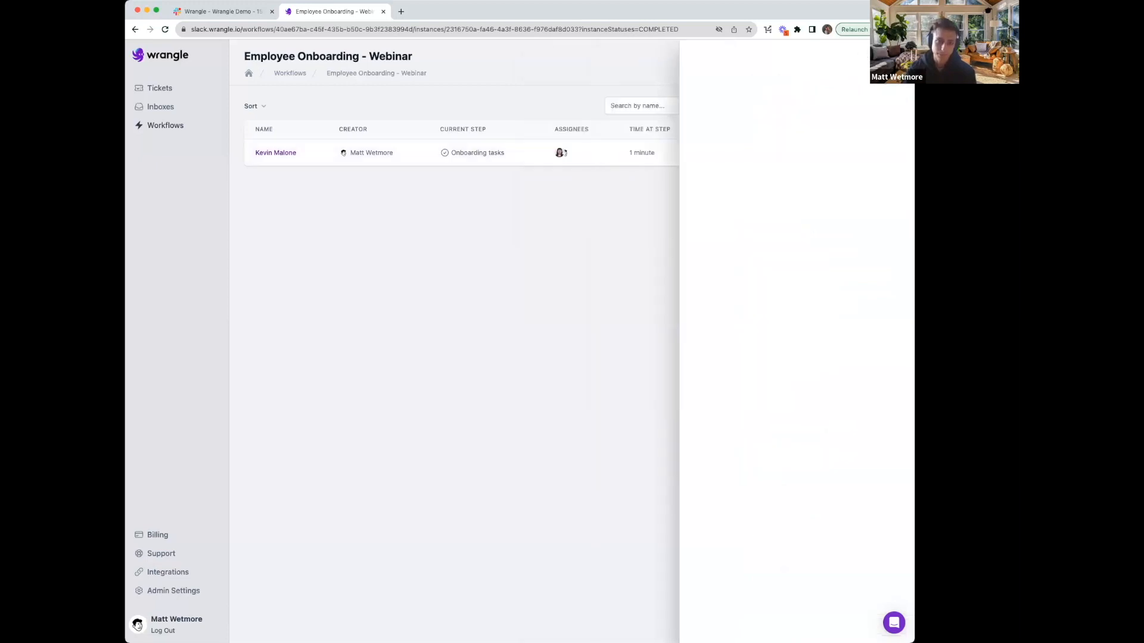
Step: Open the Employee Onboarding - Webinar workflow's design and view the question types available for its intake form
{"action": "left_click", "coordinate": [771, 57]}
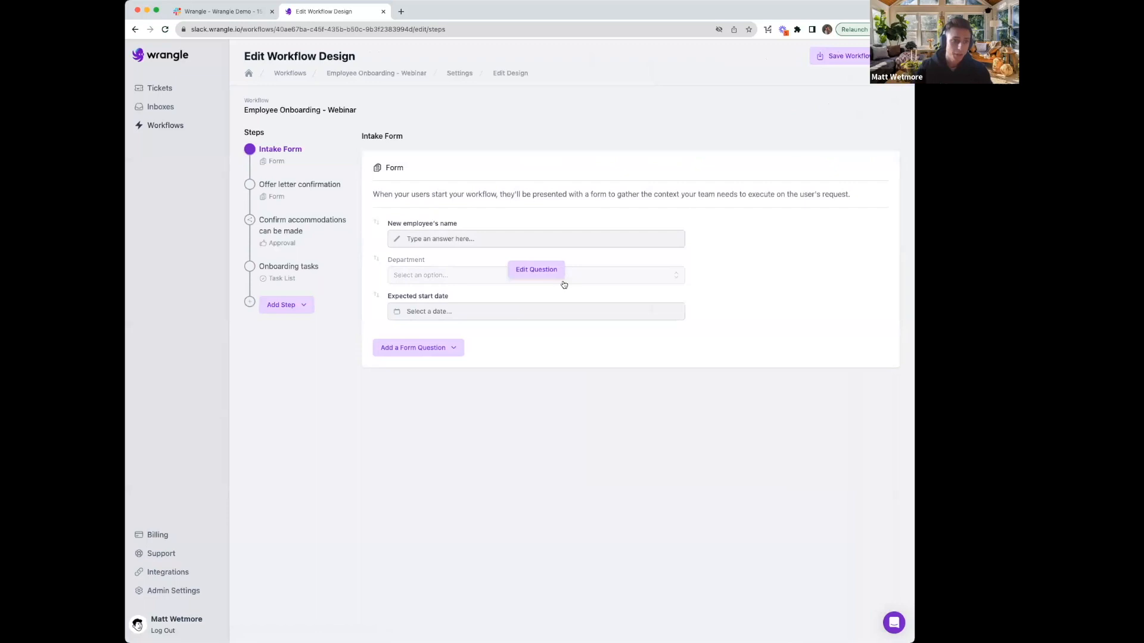
{"action": "left_click", "coordinate": [410, 348]}
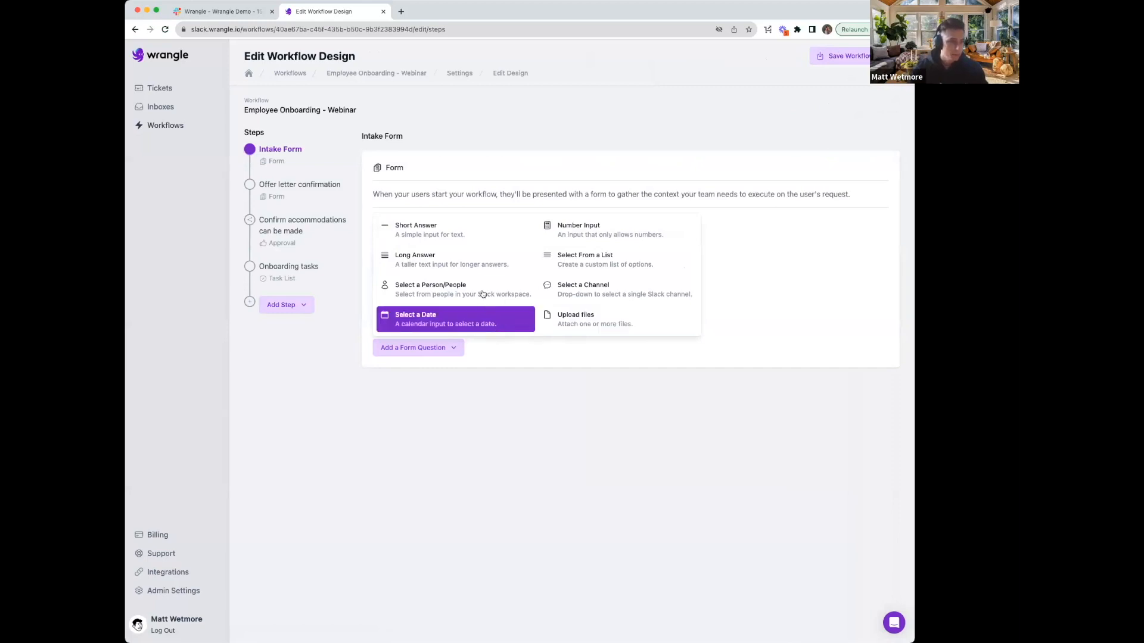
{"action": "left_click", "coordinate": [542, 391]}
Step: Examine the Offer letter confirmation form's settings and questions and the settings of the Confirm accommodations can be made approval
{"action": "left_click", "coordinate": [277, 198]}
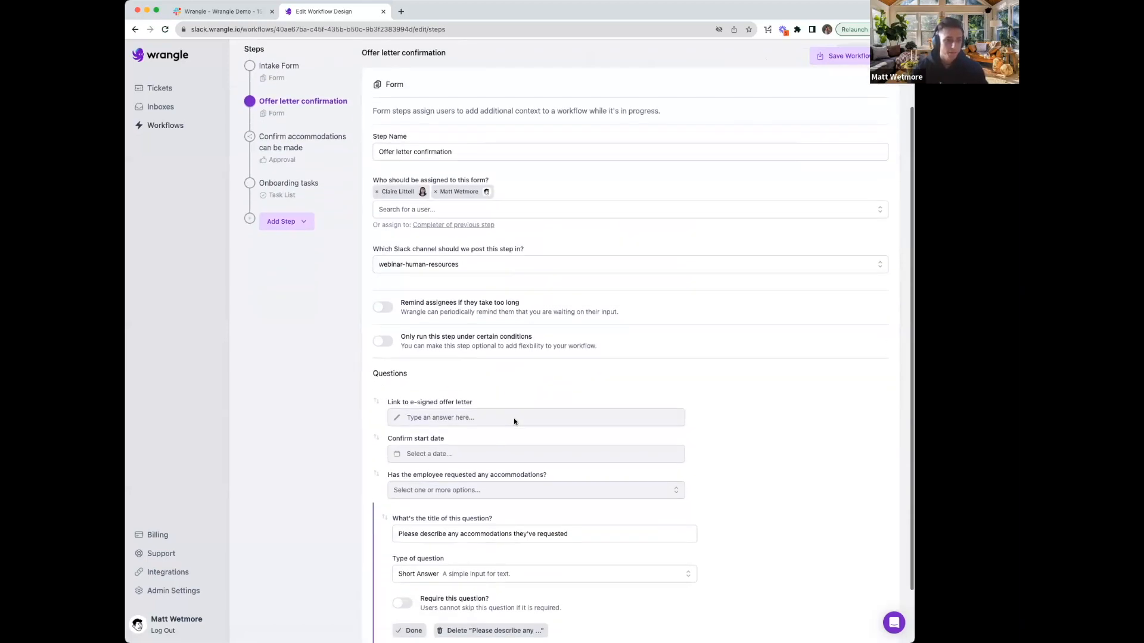
{"action": "scroll", "coordinate": [512, 421], "scroll_direction": "down", "scroll_amount": 3}
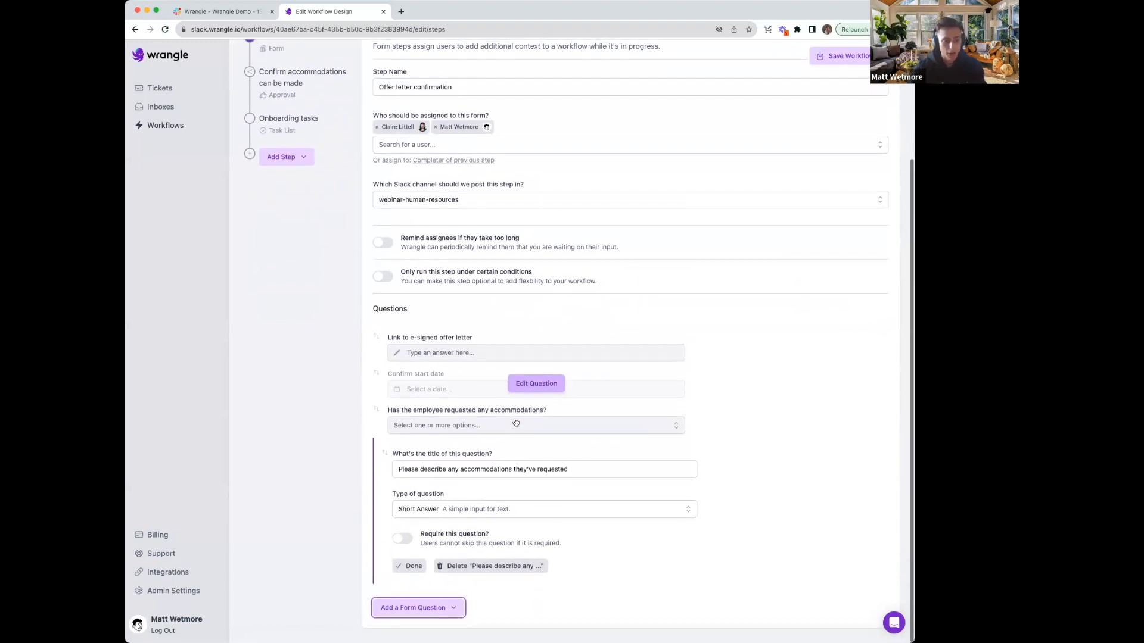
{"action": "scroll", "coordinate": [454, 334], "scroll_direction": "up", "scroll_amount": 5}
{"action": "mouse_move", "coordinate": [297, 189]}
{"action": "left_mouse_down"}
{"action": "mouse_move", "coordinate": [289, 238]}
{"action": "mouse_move", "coordinate": [294, 190]}
{"action": "left_mouse_up"}
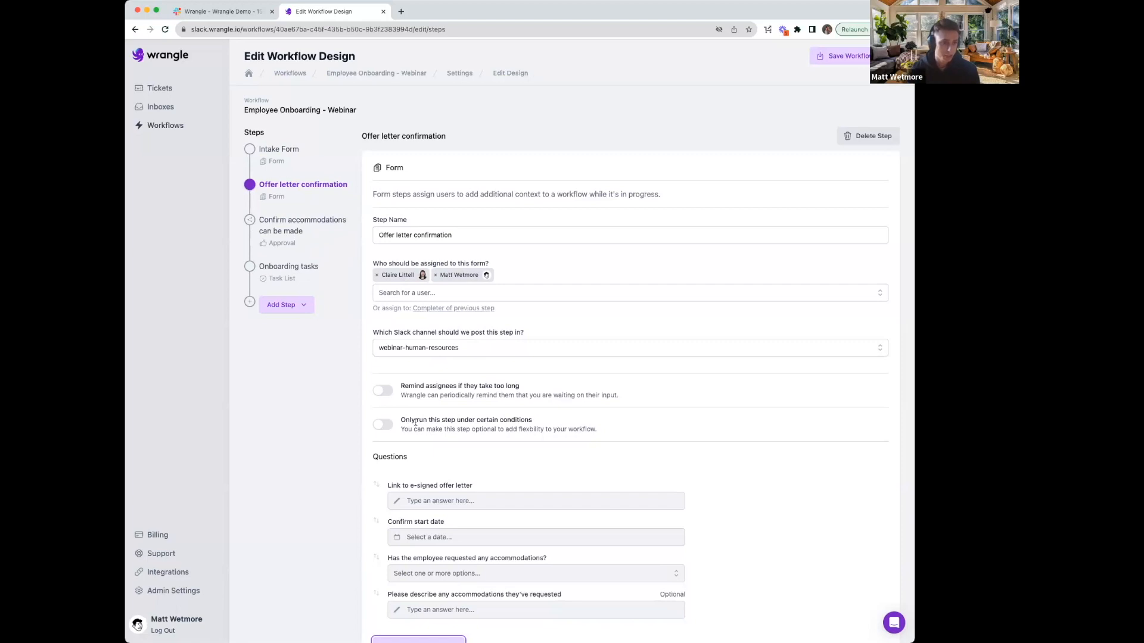
{"action": "left_click", "coordinate": [310, 246]}
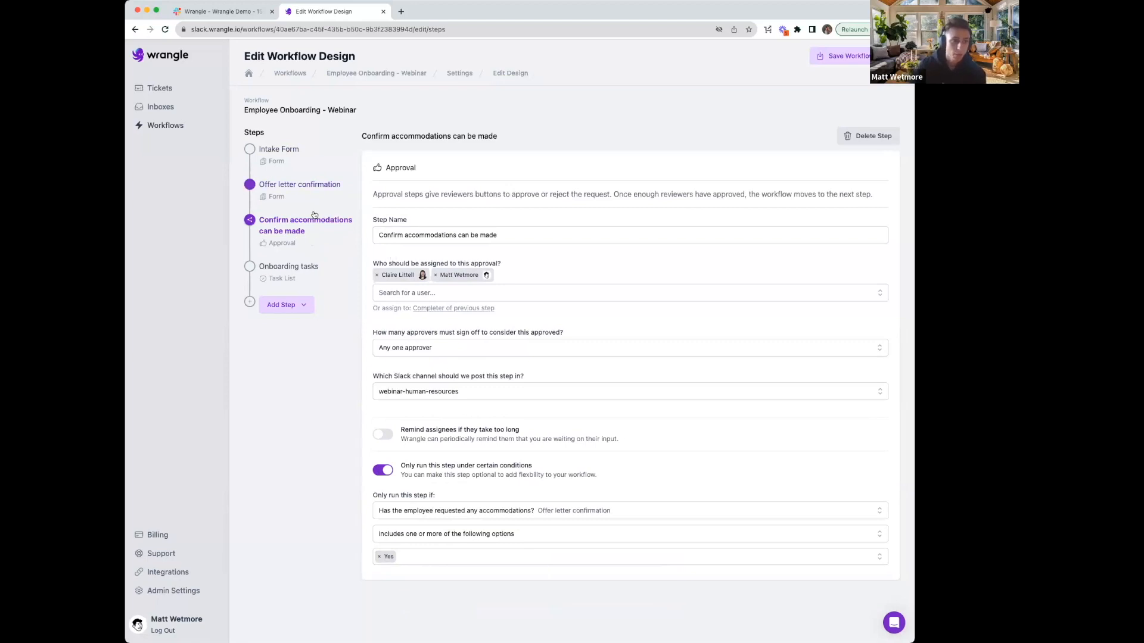
{"action": "left_click", "coordinate": [301, 196]}
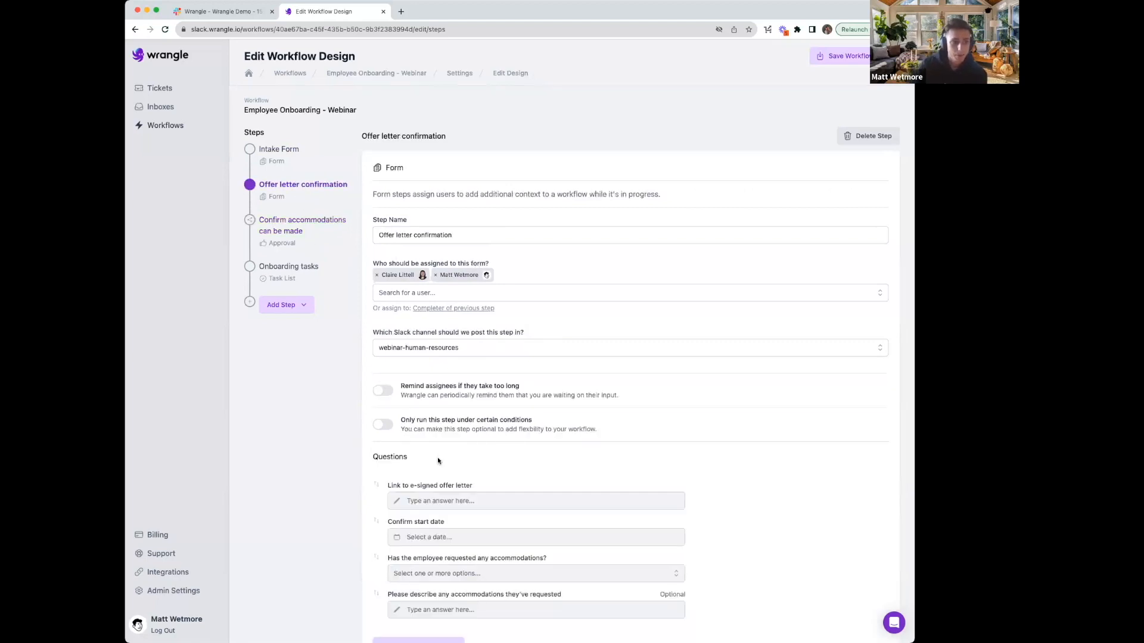
{"action": "scroll", "coordinate": [428, 455], "scroll_direction": "down", "scroll_amount": 1}
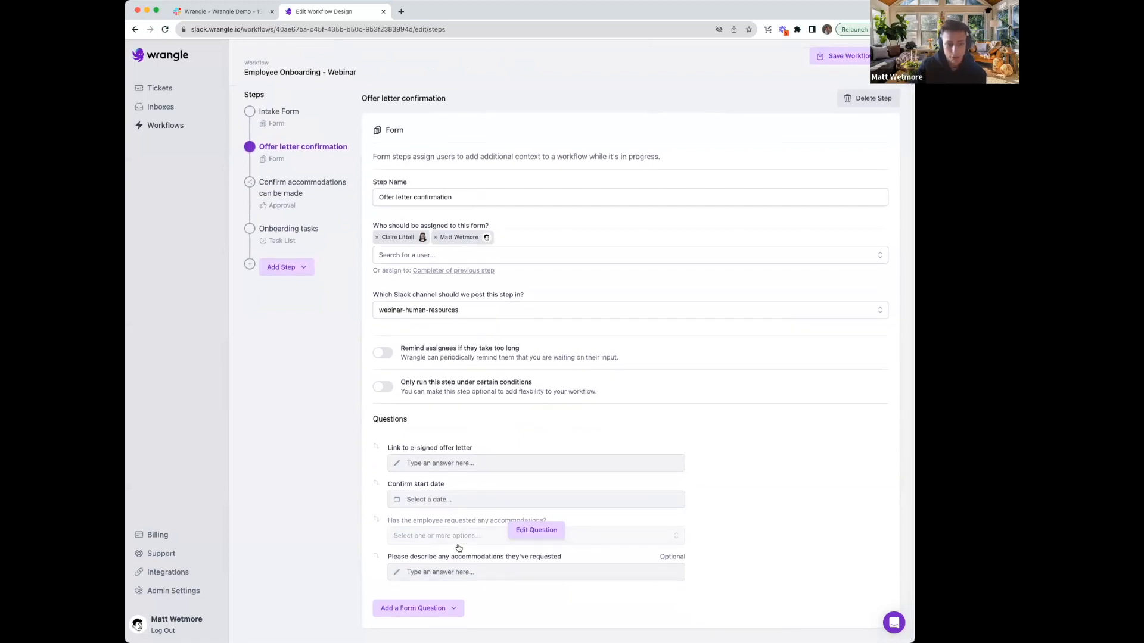
{"action": "left_click", "coordinate": [298, 205]}
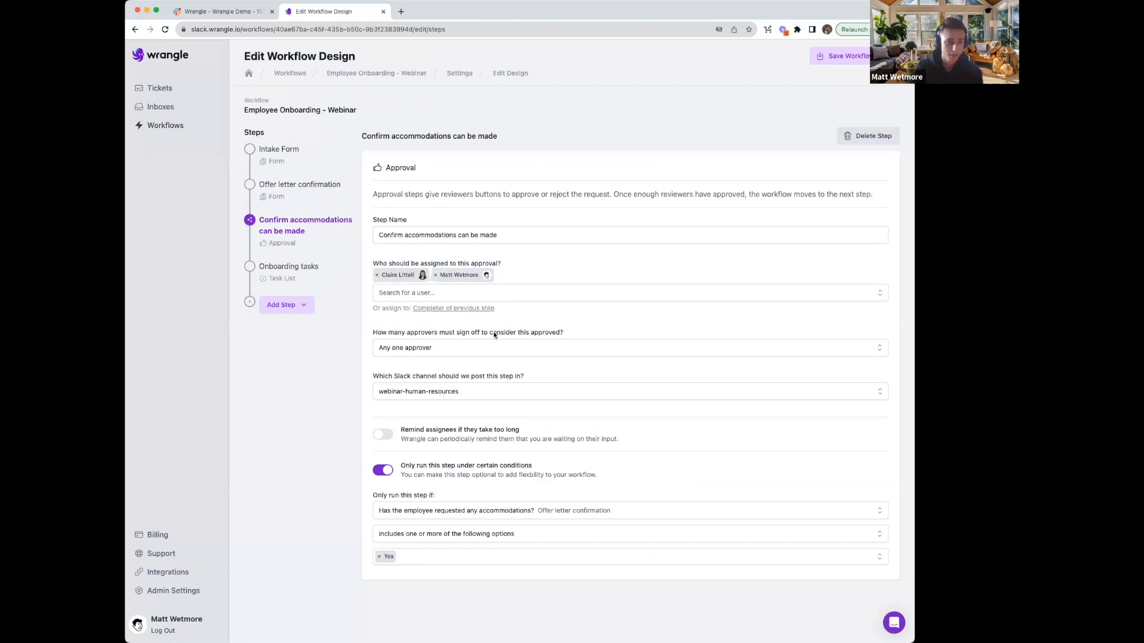
Step: Reset the accommodations approval's run condition and rebuild it as "Has the employee requested any accommodations?" includes one or more of the following options: Yes
{"action": "left_click", "coordinate": [377, 470]}
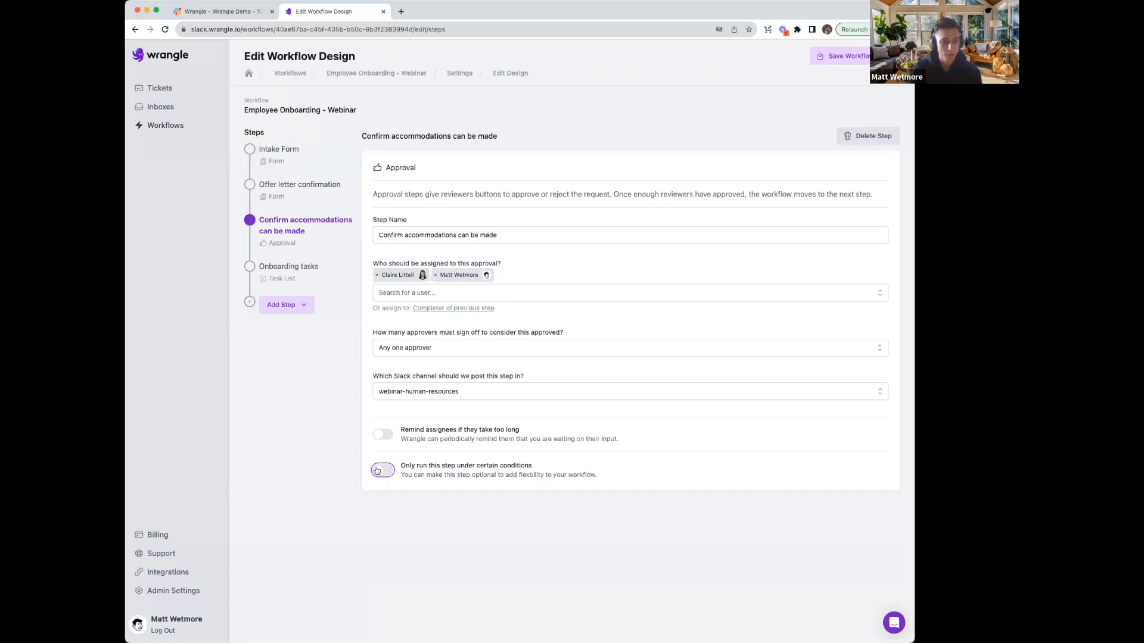
{"action": "left_click", "coordinate": [381, 470]}
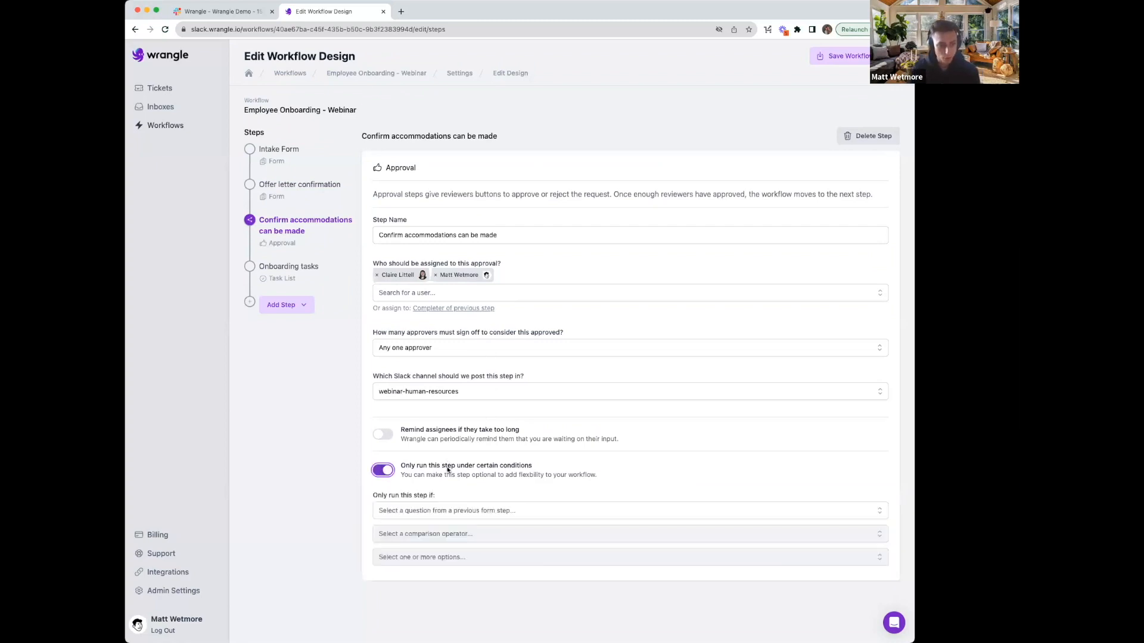
{"action": "left_click", "coordinate": [439, 513]}
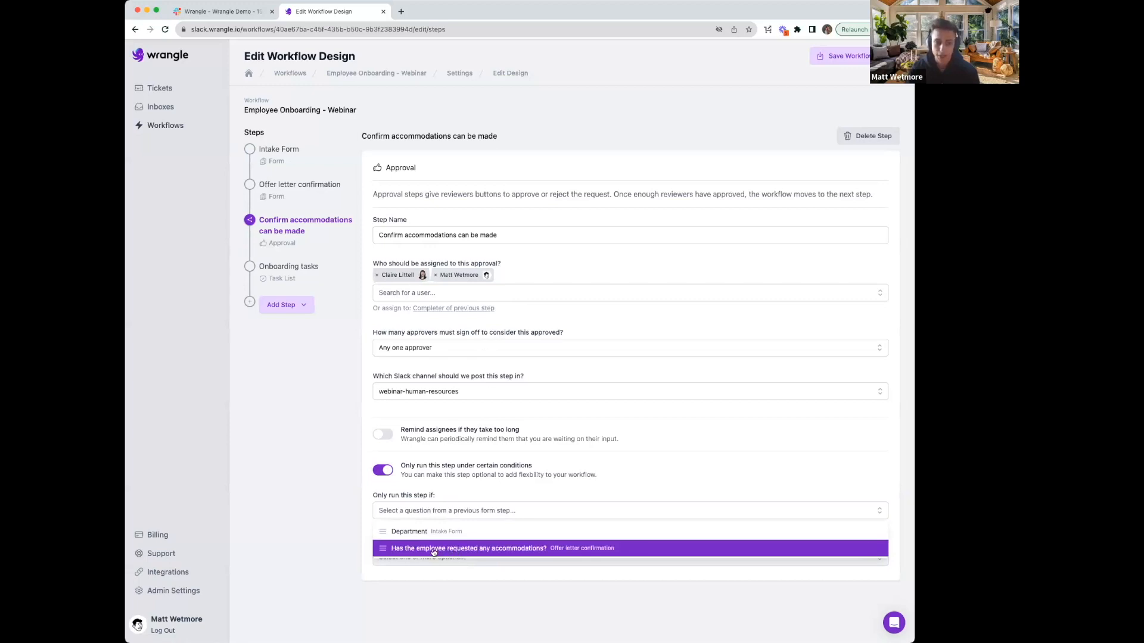
{"action": "left_click", "coordinate": [464, 550]}
{"action": "left_click", "coordinate": [456, 536]}
{"action": "left_click", "coordinate": [457, 554]}
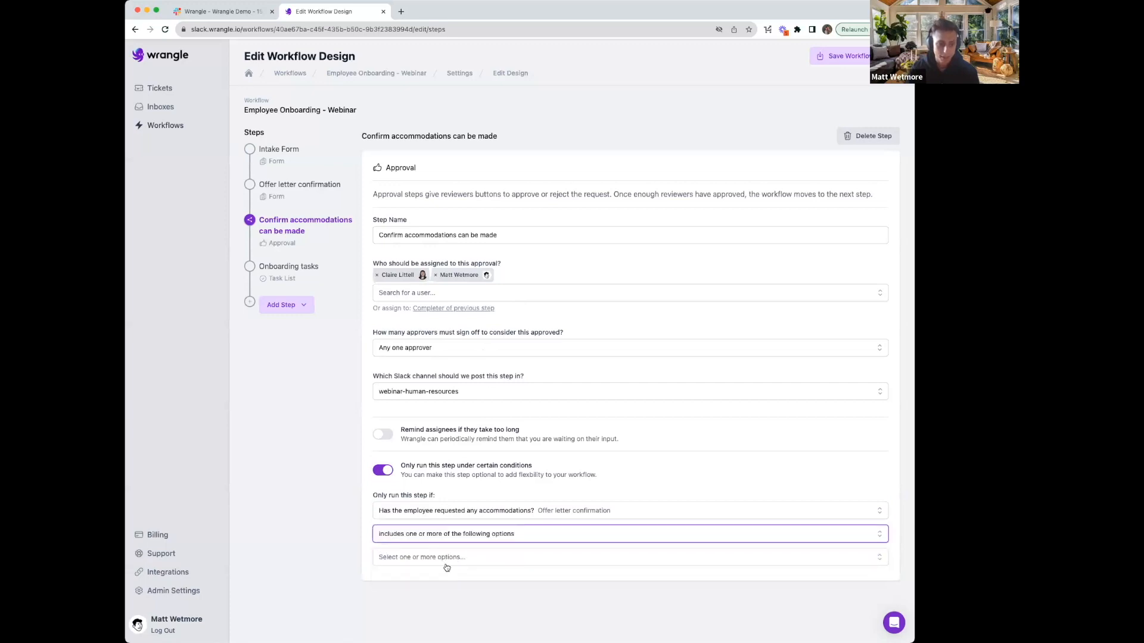
{"action": "left_click", "coordinate": [446, 558]}
{"action": "left_click", "coordinate": [417, 577]}
{"action": "left_click", "coordinate": [309, 456]}
{"action": "left_click", "coordinate": [306, 447]}
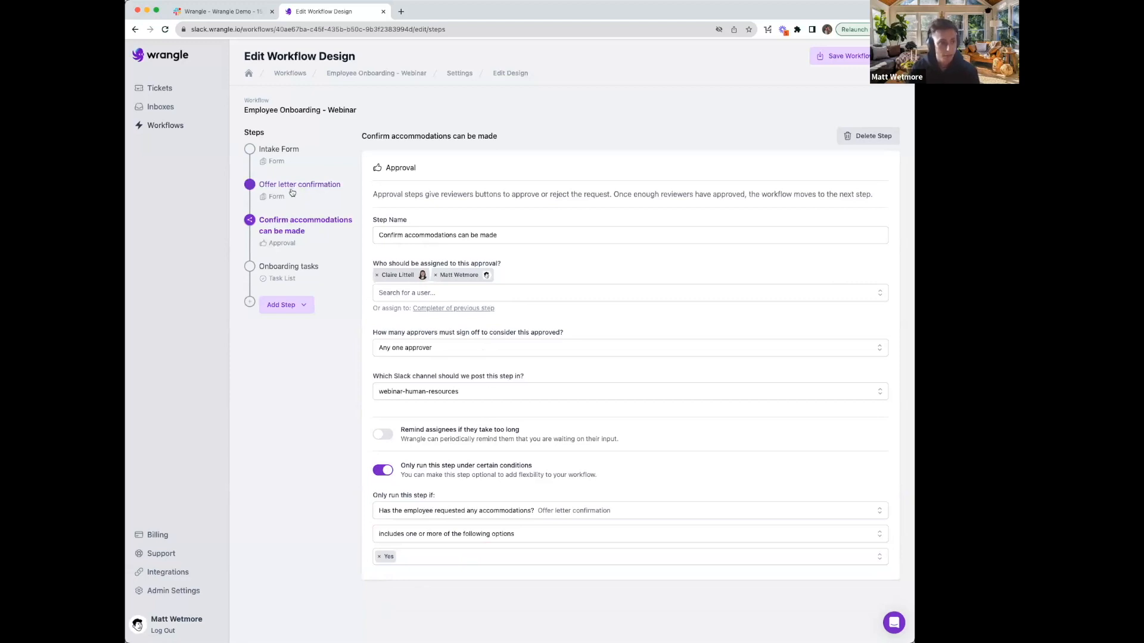
Step: Review the Onboarding tasks step and add an approval step named Sales approval directly after Confirm accommodations can be made
{"action": "left_click", "coordinate": [286, 270]}
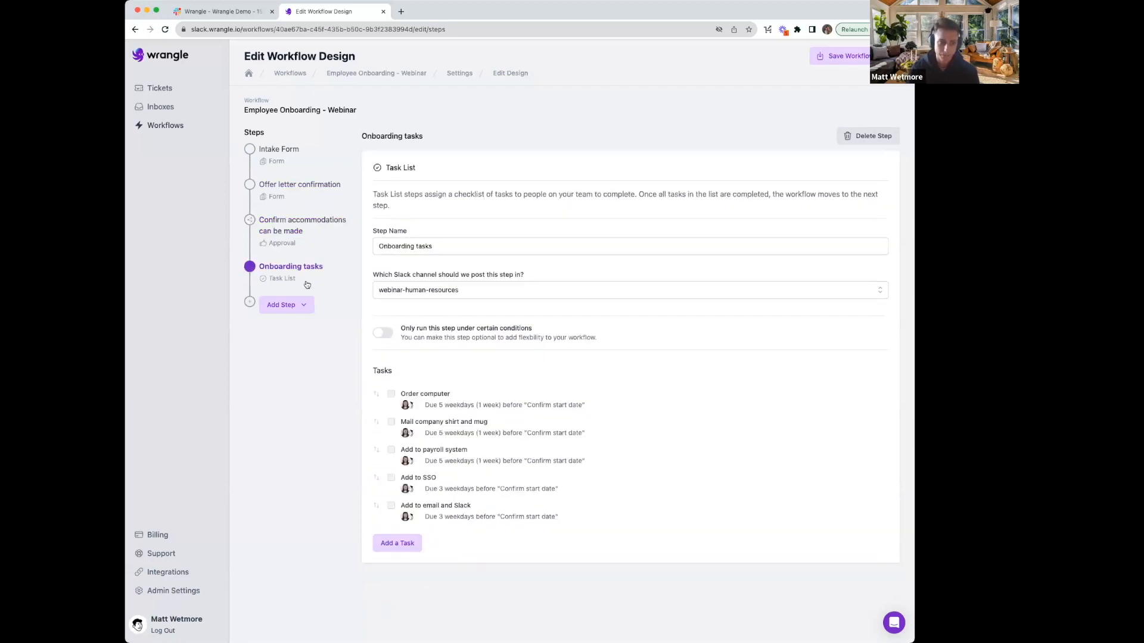
{"action": "left_click", "coordinate": [296, 226]}
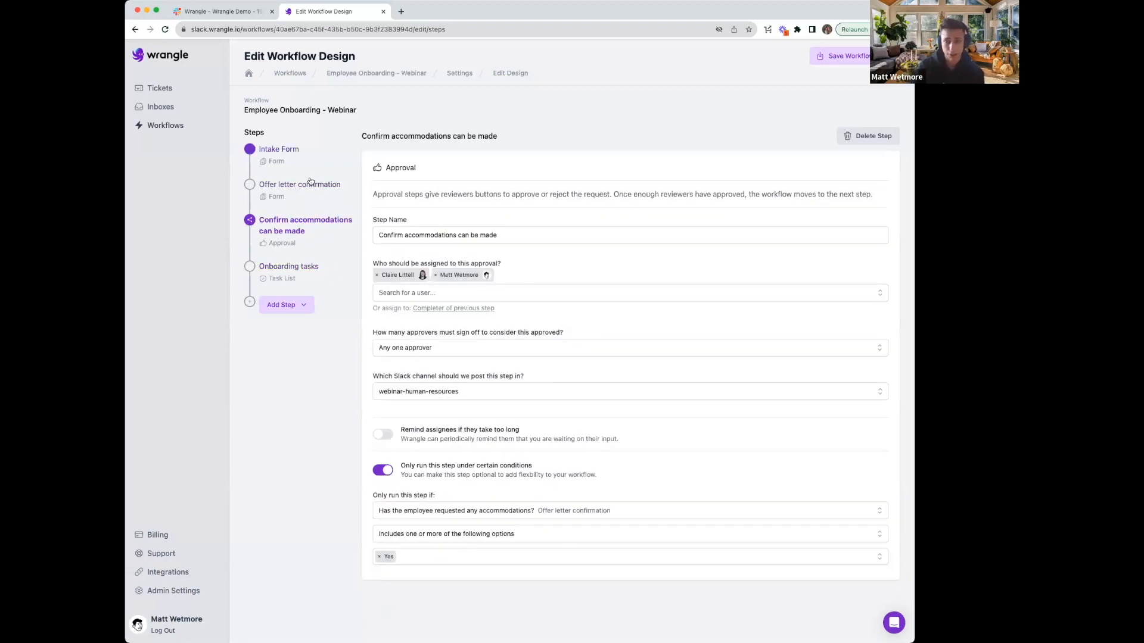
{"action": "left_click", "coordinate": [281, 305]}
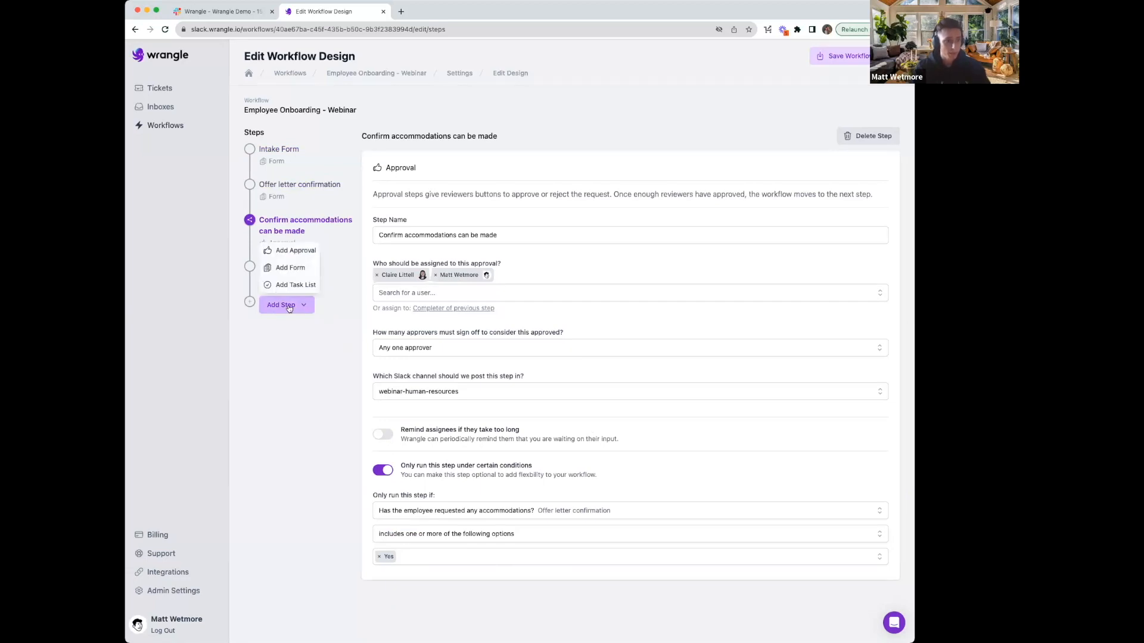
{"action": "left_click", "coordinate": [291, 251]}
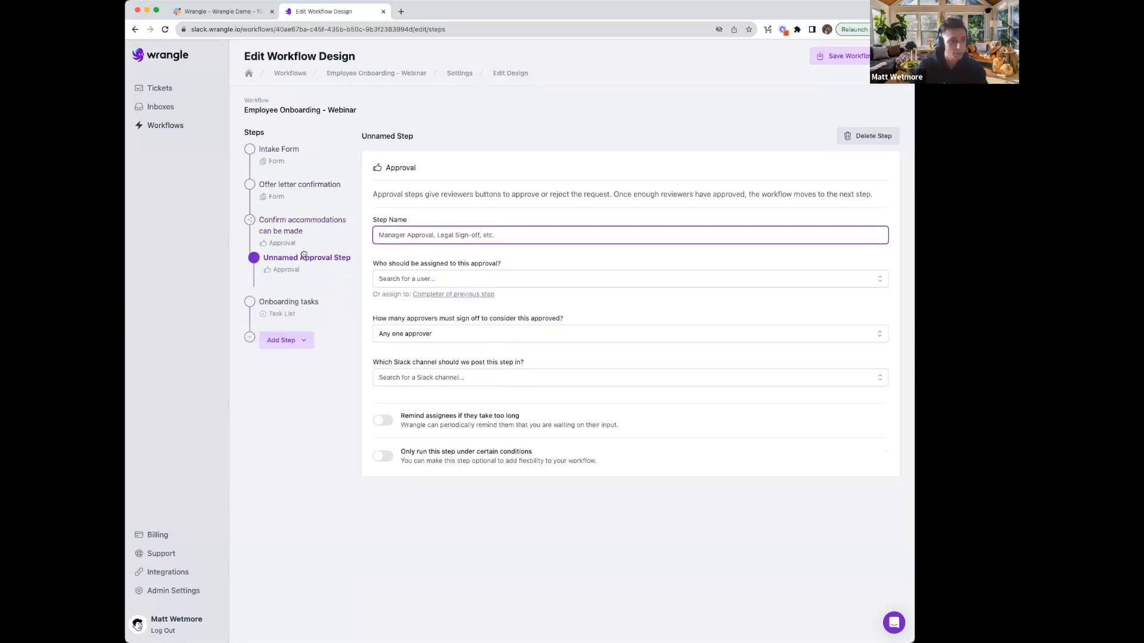
{"action": "type", "text": "Sales approval"}
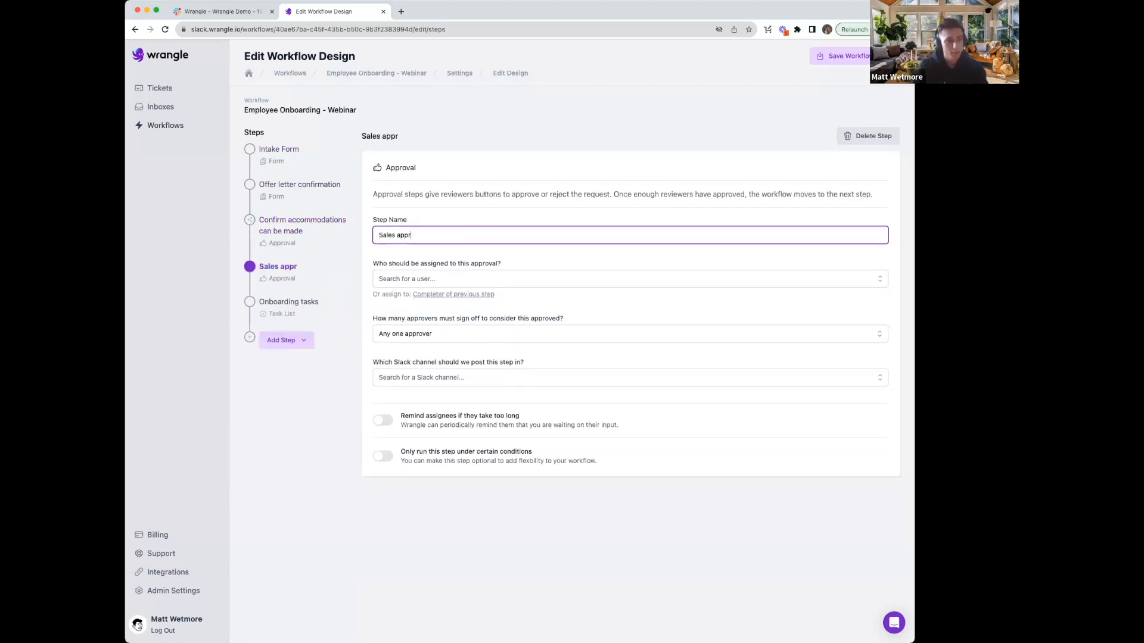
Step: Assign a coworker as the Sales approval step's approver and post the step in the demo channel
{"action": "left_click", "coordinate": [410, 279]}
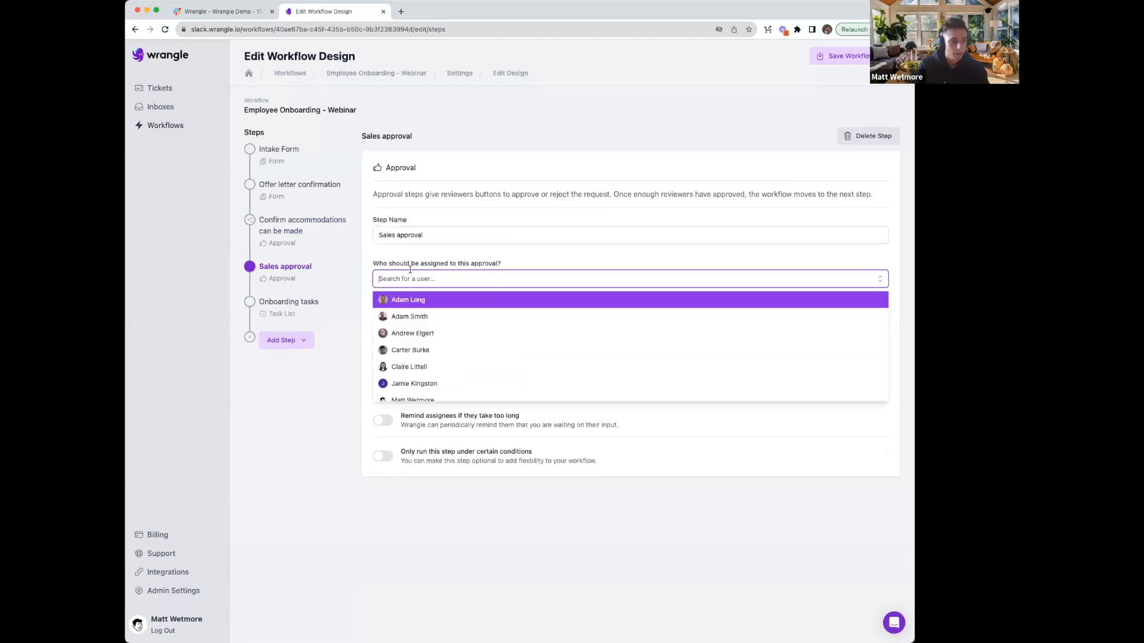
{"action": "left_click", "coordinate": [418, 317]}
{"action": "left_click", "coordinate": [419, 390]}
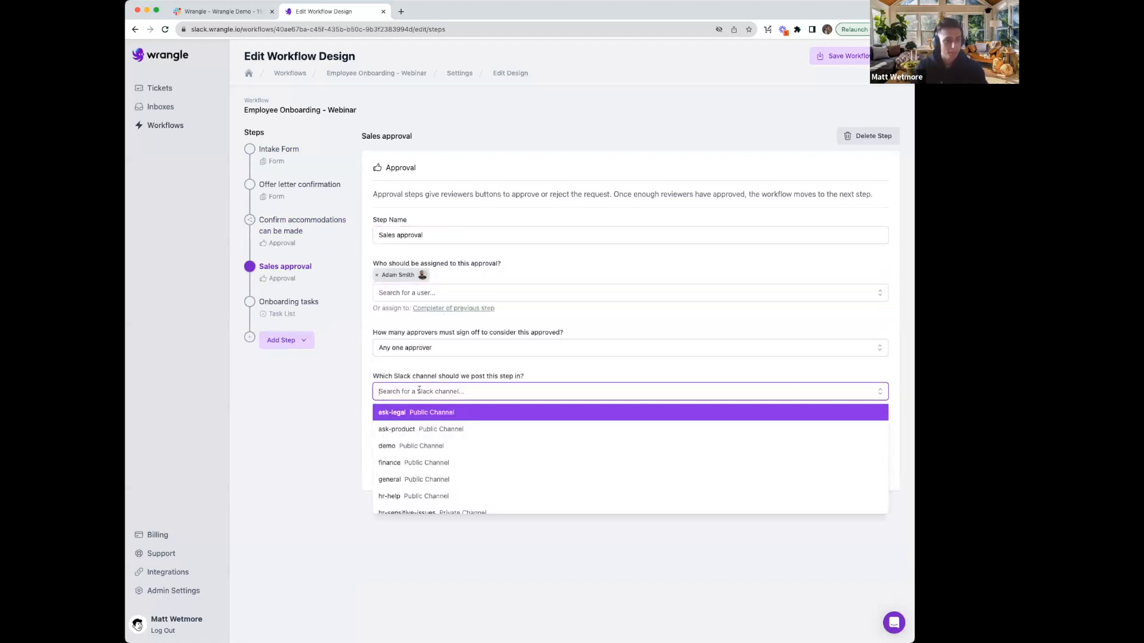
{"action": "left_click", "coordinate": [411, 442]}
Step: Make Sales approval run only if the intake form's Department is one of the following options: Sales
{"action": "left_click", "coordinate": [394, 472]}
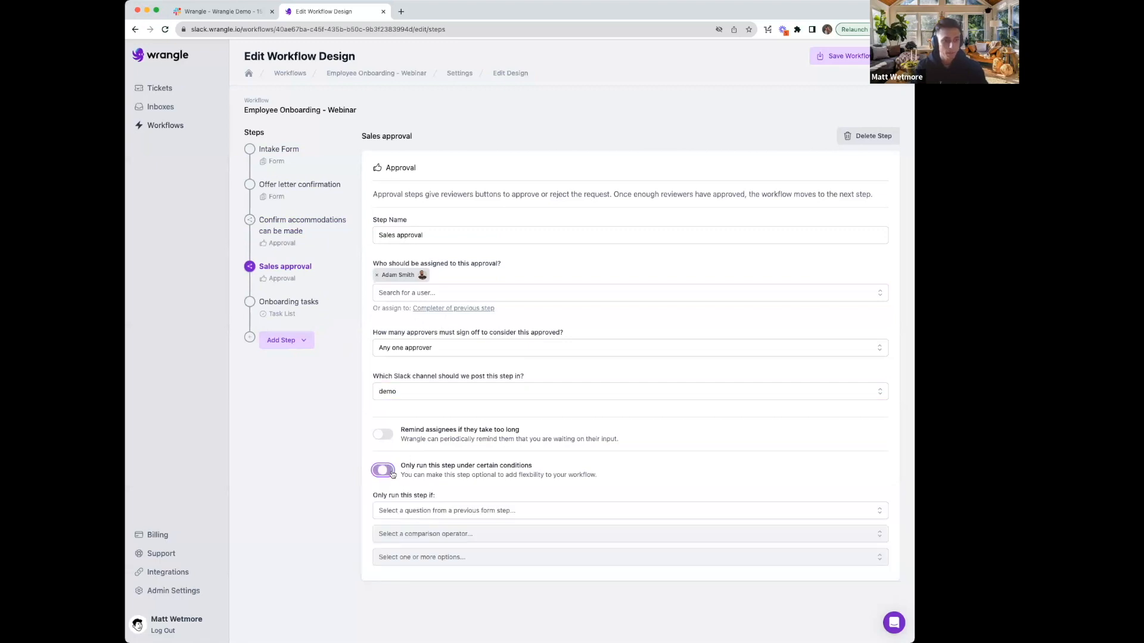
{"action": "left_click", "coordinate": [416, 511]}
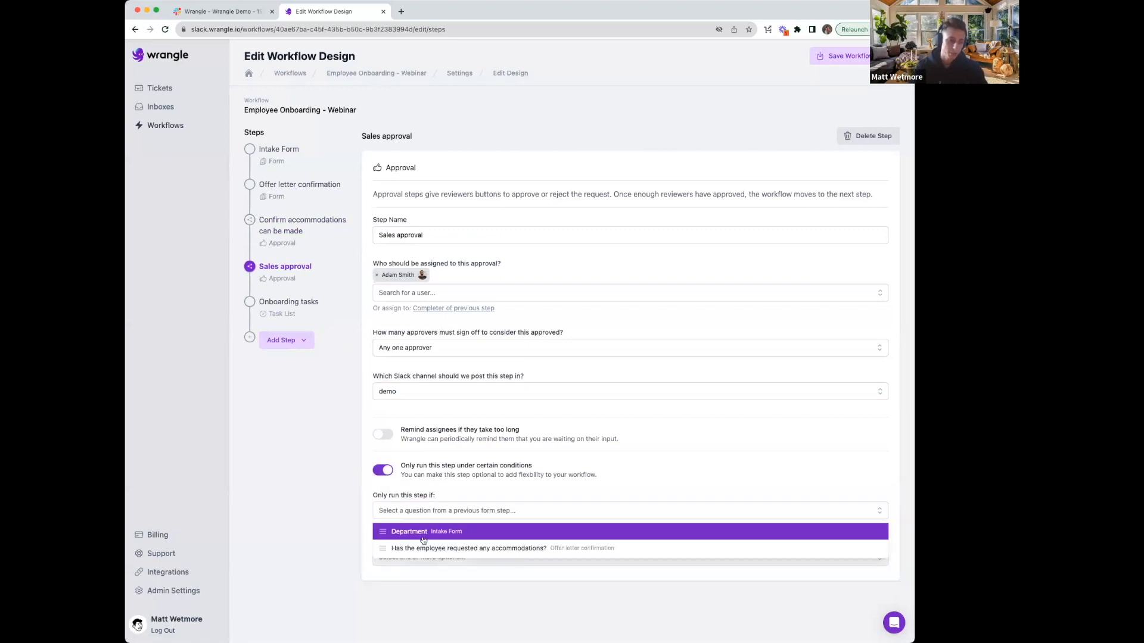
{"action": "left_click", "coordinate": [423, 532]}
{"action": "left_click", "coordinate": [426, 535]}
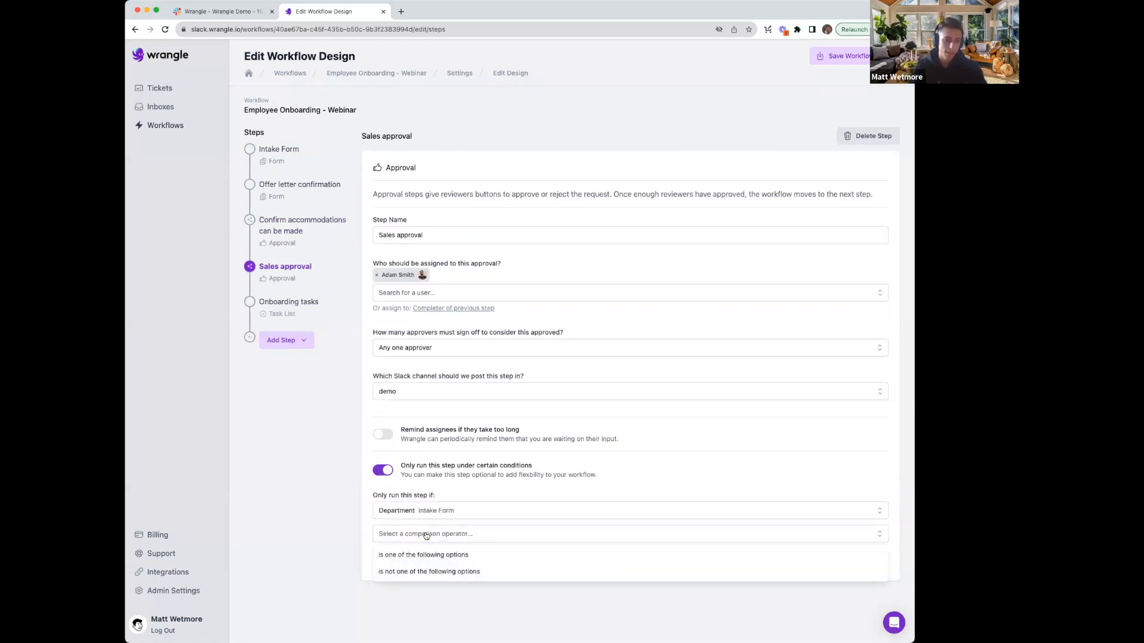
{"action": "left_click", "coordinate": [425, 554]}
{"action": "left_click", "coordinate": [425, 557]}
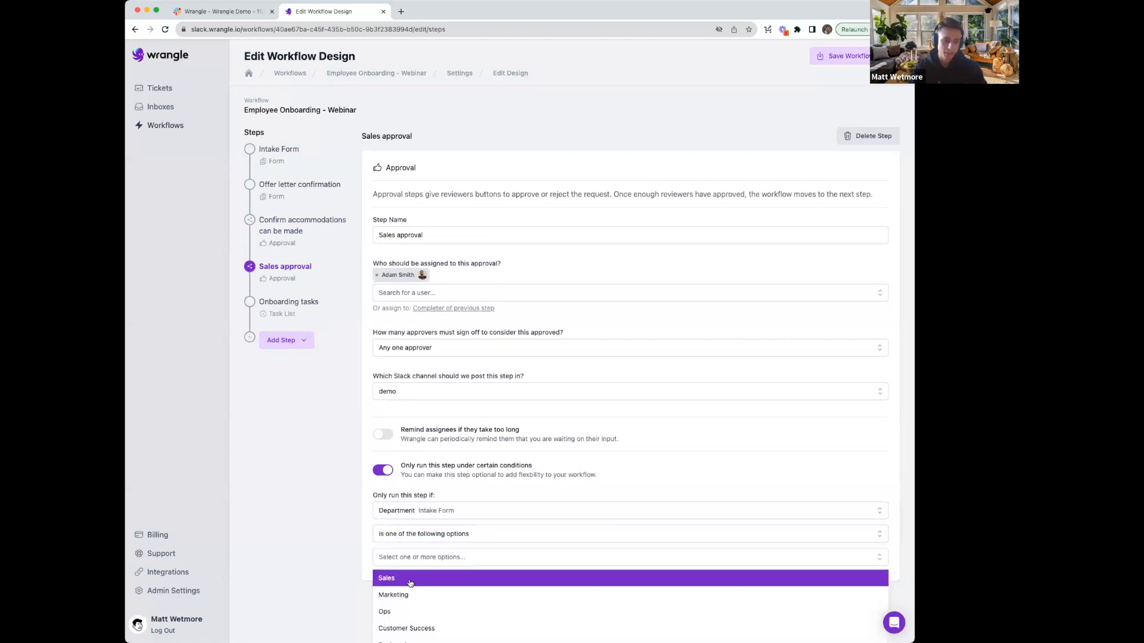
{"action": "left_click", "coordinate": [409, 580]}
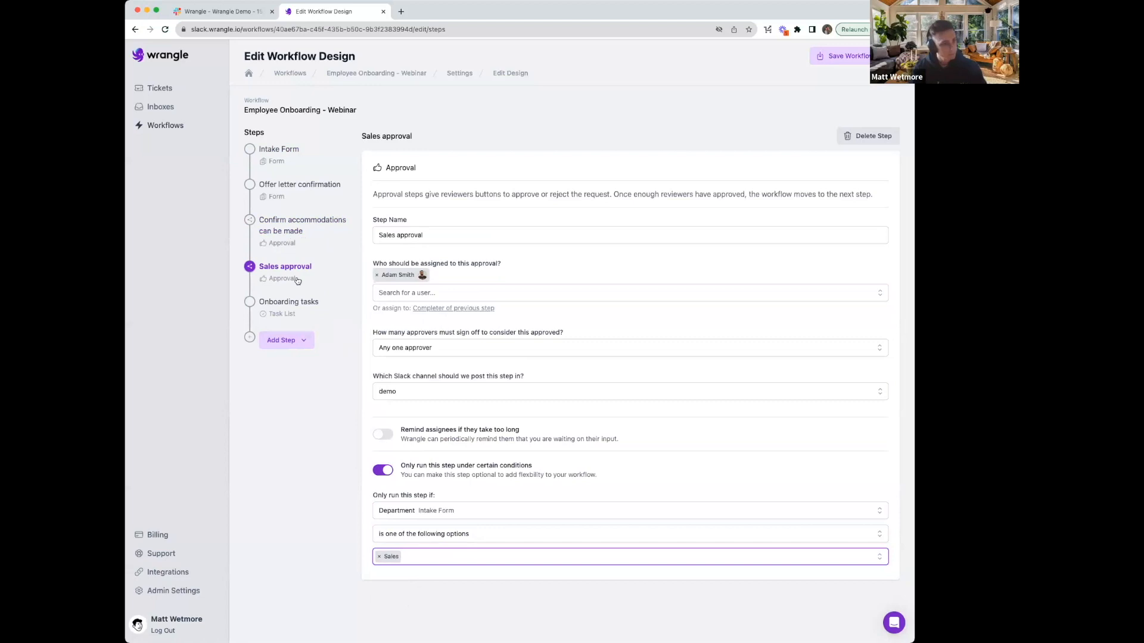
Step: Turn on assignee reminders for Sales approval, starting 1 weekday before the intake form's Expected start date
{"action": "left_click", "coordinate": [322, 311]}
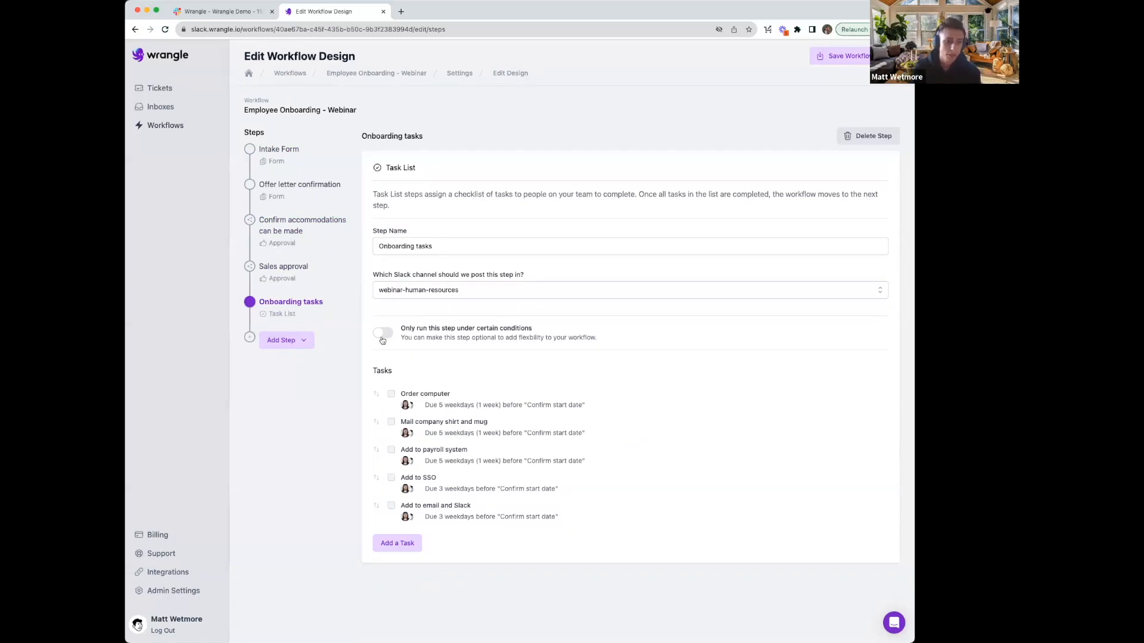
{"action": "left_click", "coordinate": [250, 266]}
{"action": "left_click", "coordinate": [382, 434]}
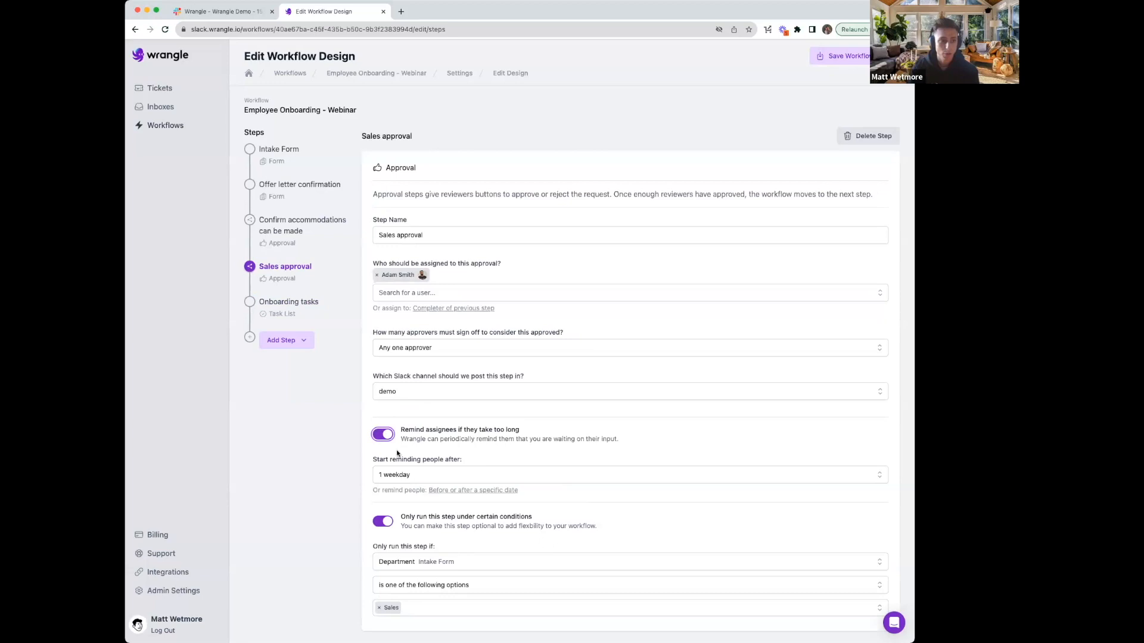
{"action": "left_click", "coordinate": [473, 491]}
{"action": "left_click", "coordinate": [591, 513]}
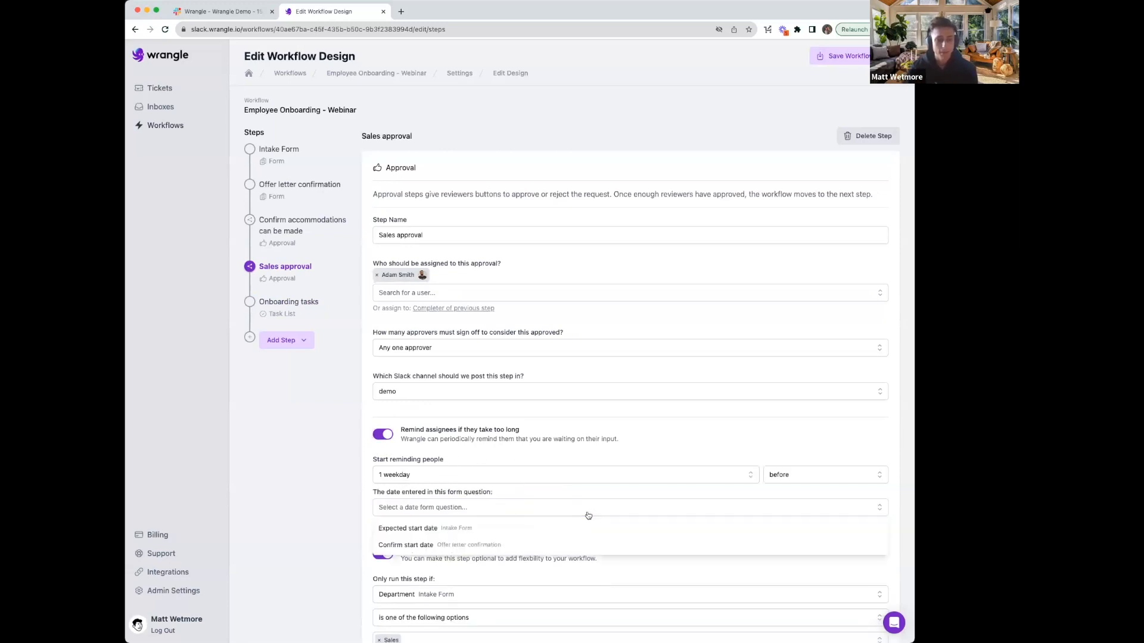
{"action": "left_click", "coordinate": [486, 535]}
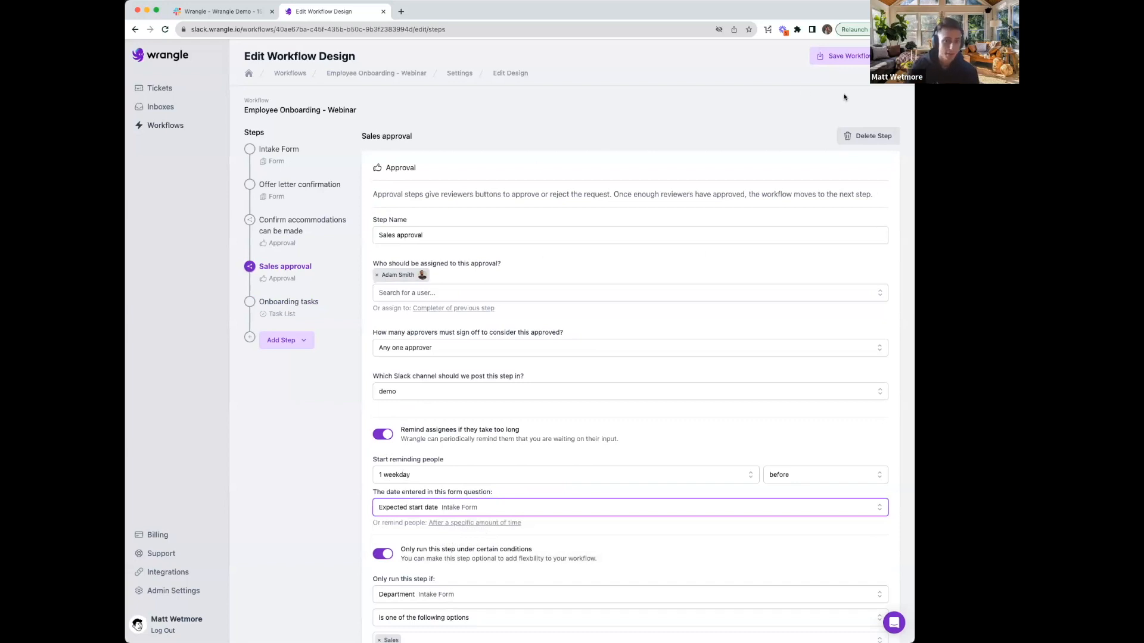
Step: Return to the Employee Onboarding - Webinar workflow's instances and filter them by Completed status
{"action": "left_click", "coordinate": [390, 73]}
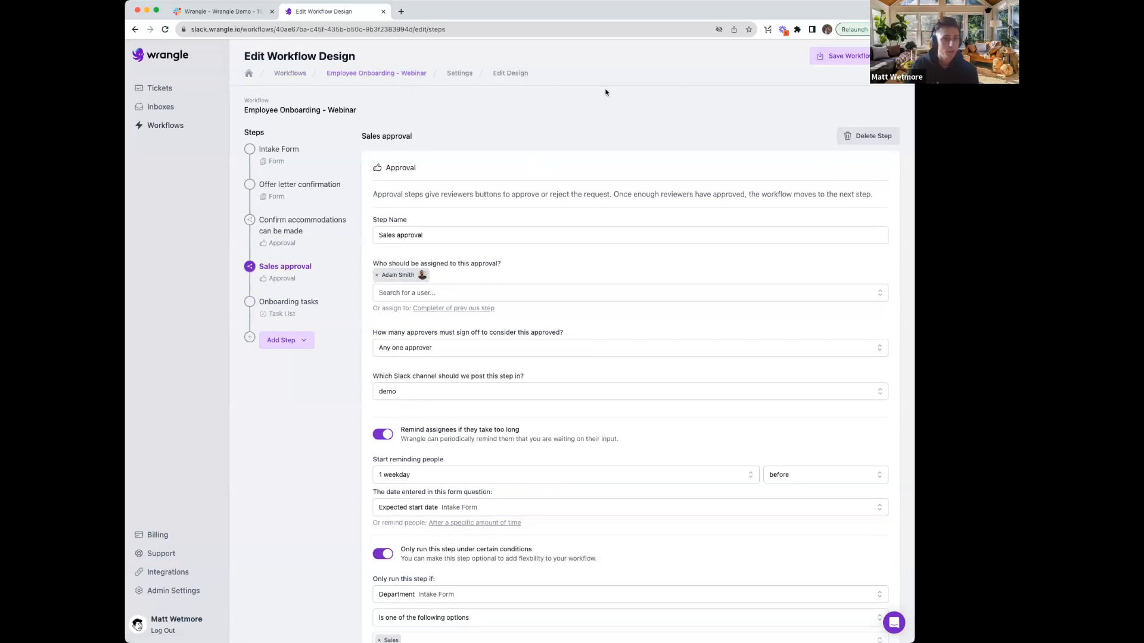
{"action": "left_click", "coordinate": [838, 106]}
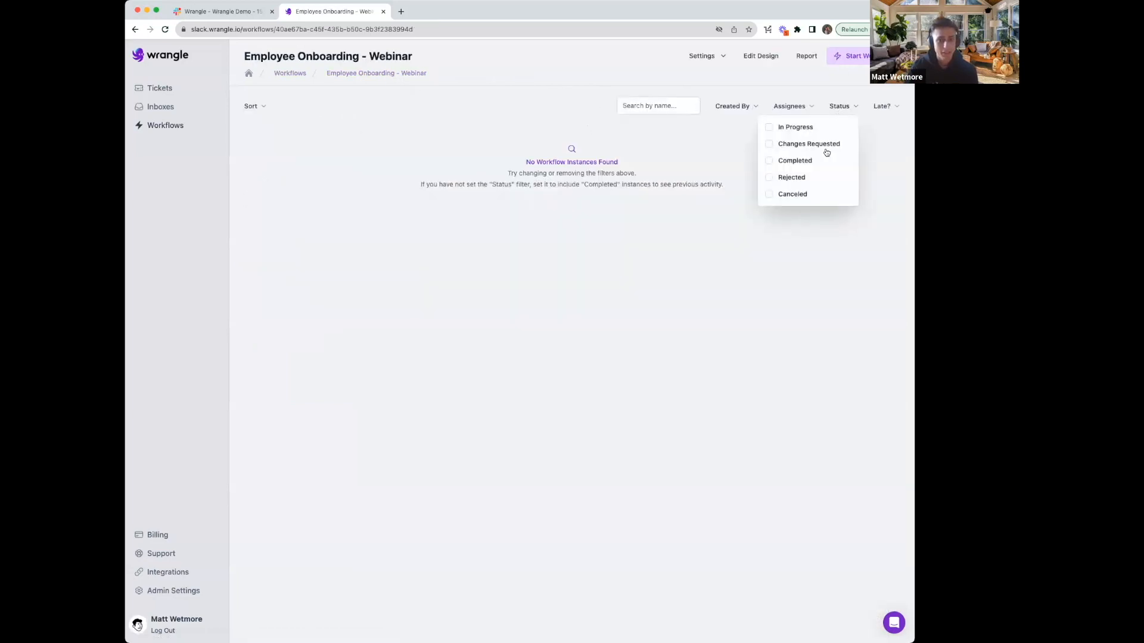
{"action": "left_click", "coordinate": [796, 161]}
{"action": "left_click", "coordinate": [714, 202]}
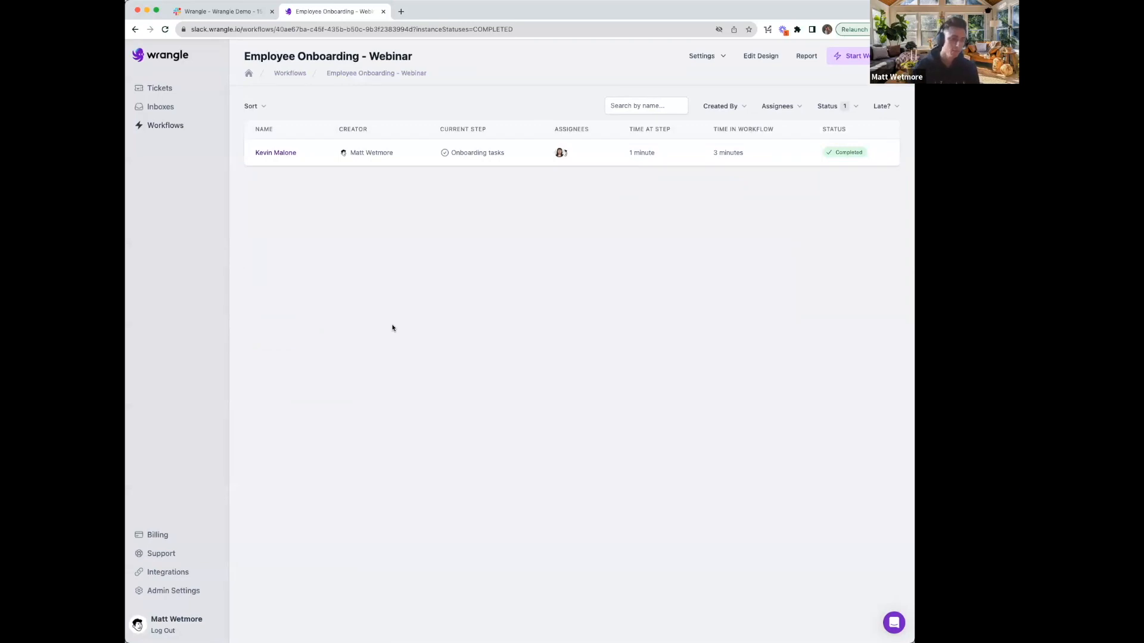
Step: Switch to Slack and open the demo channel
{"action": "left_click", "coordinate": [222, 12]}
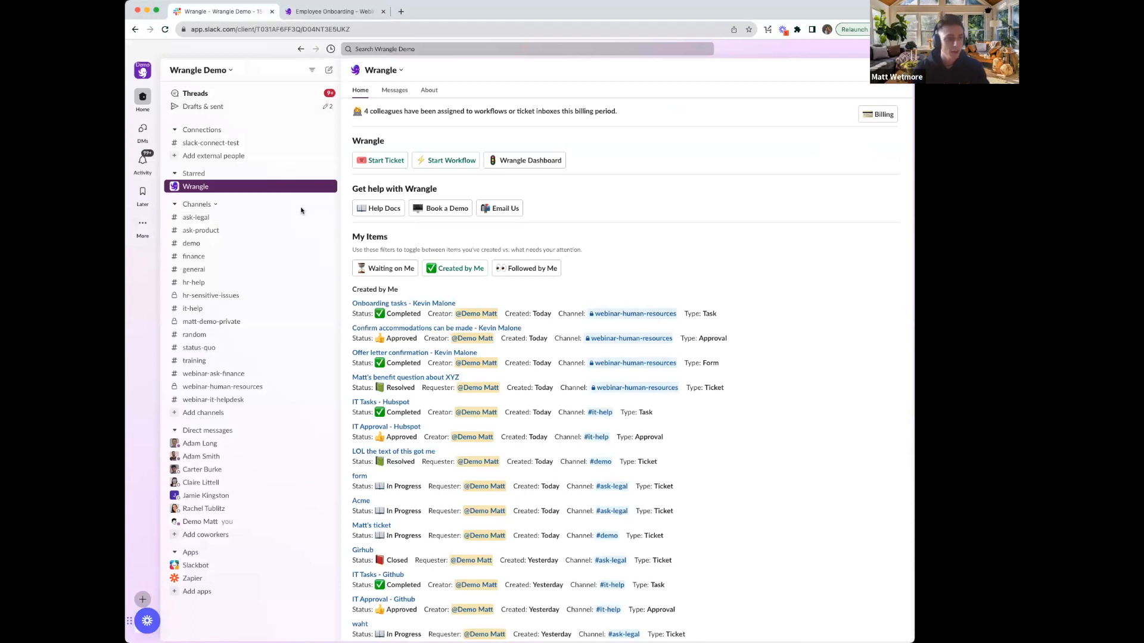
{"action": "left_click", "coordinate": [225, 250]}
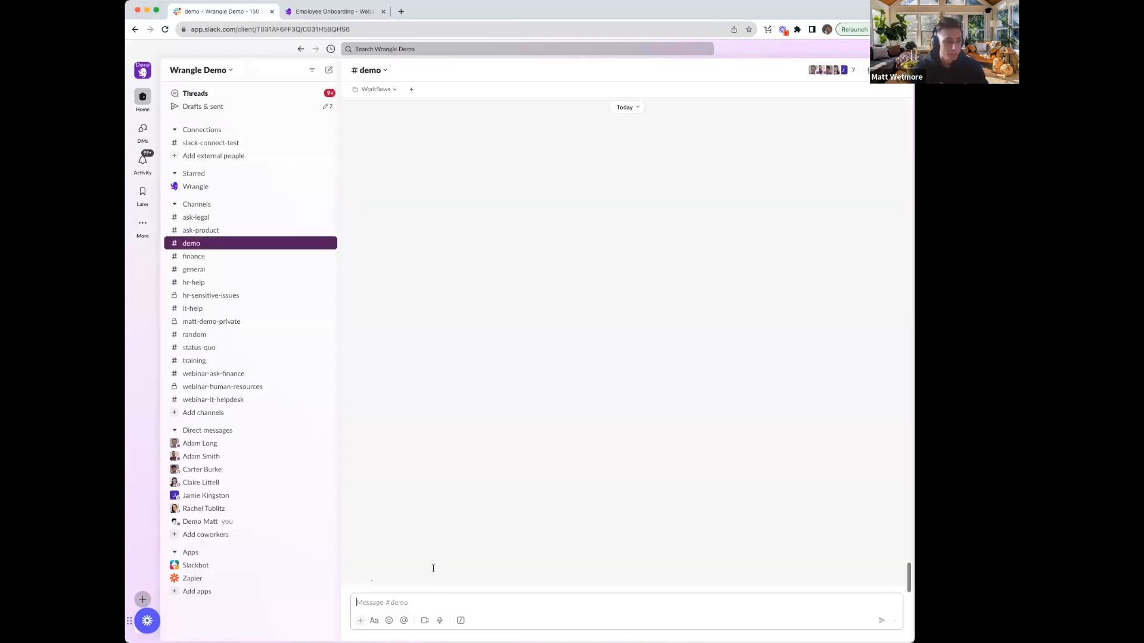
Step: Post "Hey" in the demo channel and suggest the Employee Onboarding - Webinar workflow in reply to that message
{"action": "type", "text": "Hey"}
{"action": "key", "text": "Return"}
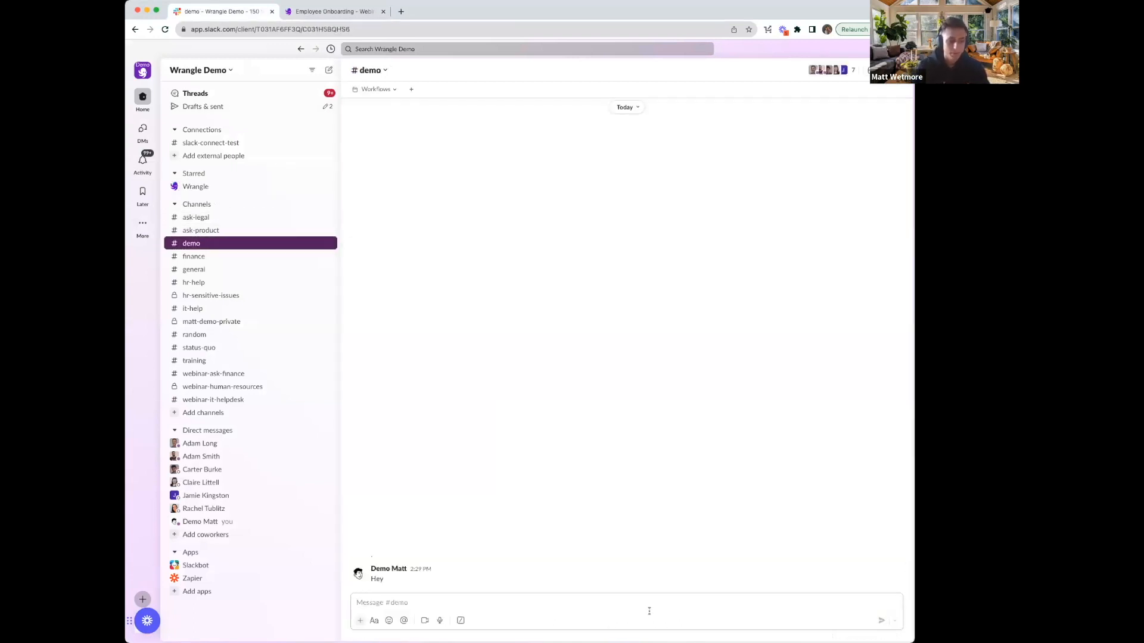
{"action": "left_click", "coordinate": [899, 564]}
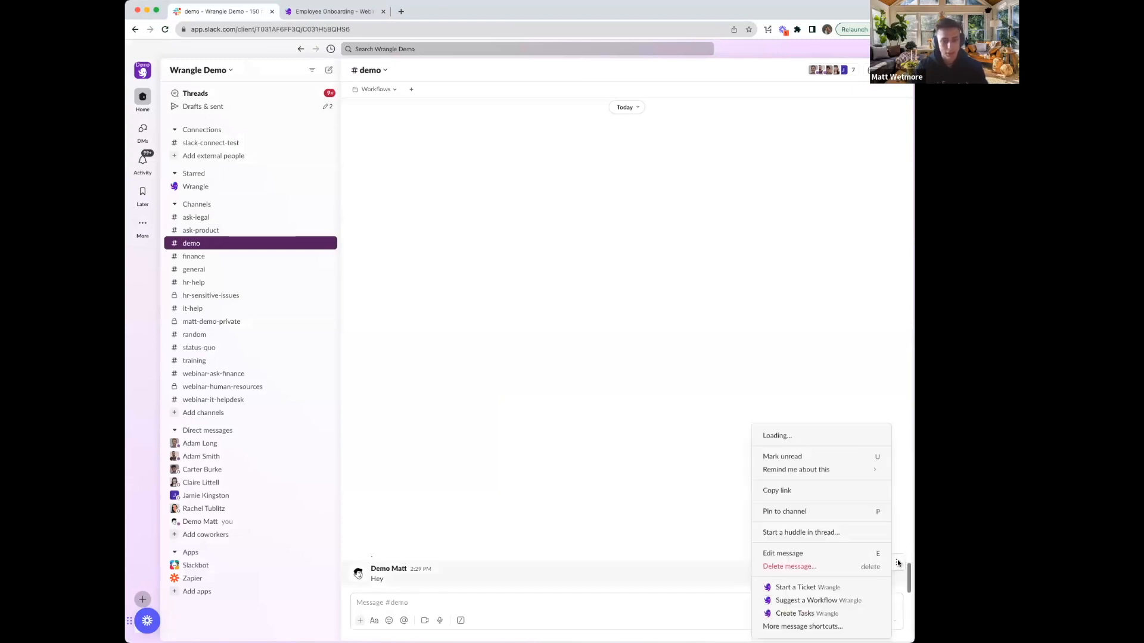
{"action": "left_click", "coordinate": [848, 603]}
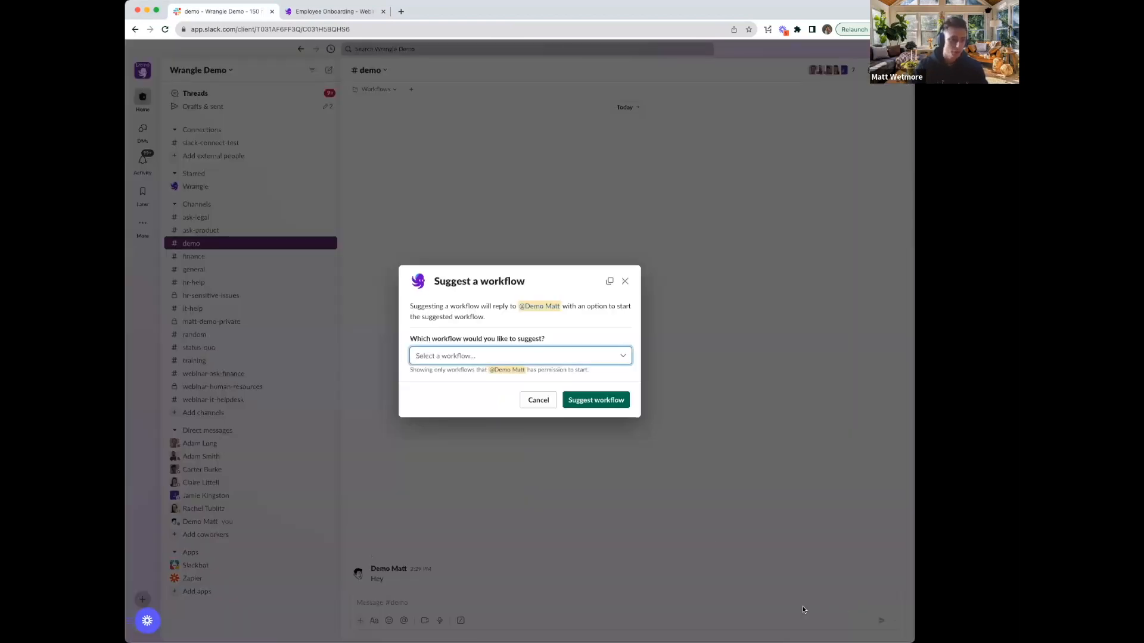
{"action": "left_click", "coordinate": [570, 358]}
{"action": "left_click", "coordinate": [505, 465]}
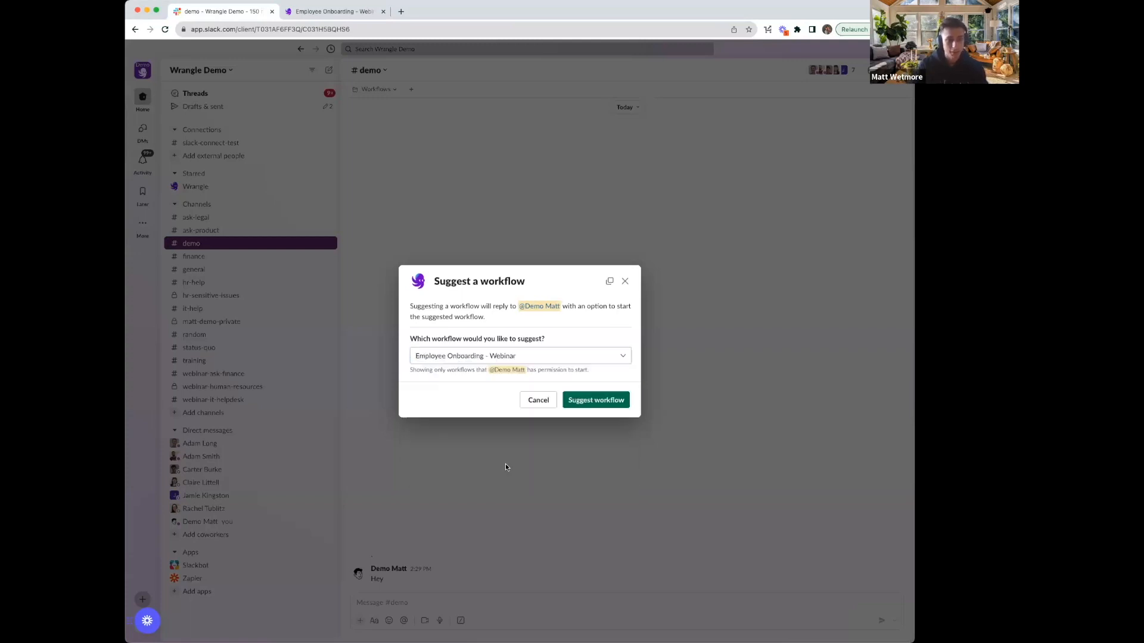
{"action": "left_click", "coordinate": [610, 401]}
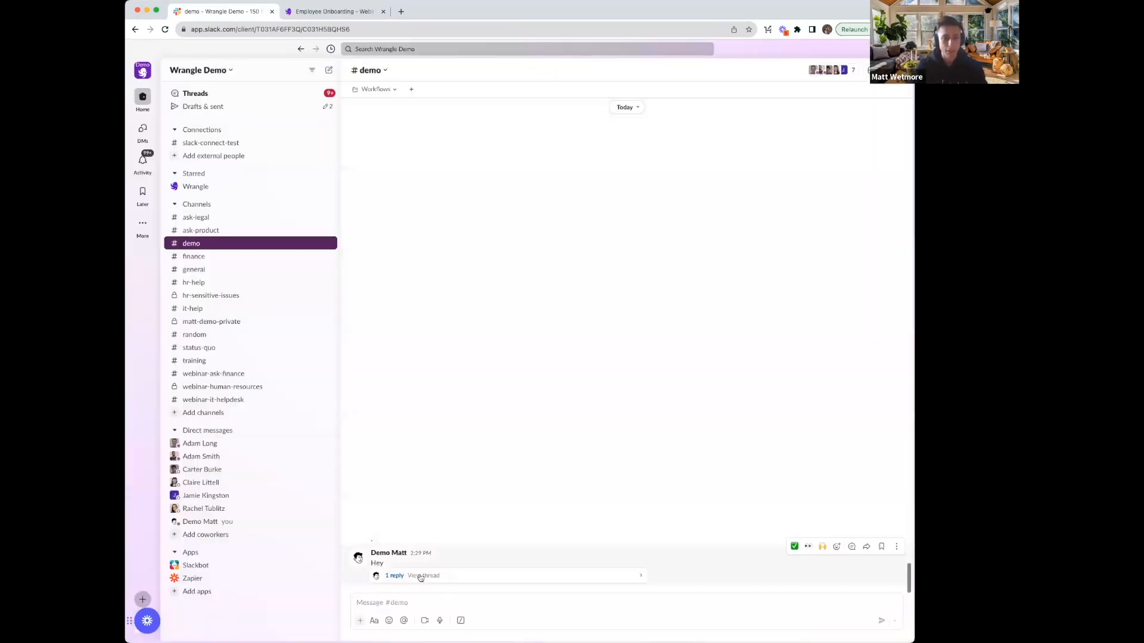
Step: From the suggestion in the message's thread, view the Employee Onboarding - Webinar intake form and close it without starting the workflow
{"action": "left_click", "coordinate": [401, 577]}
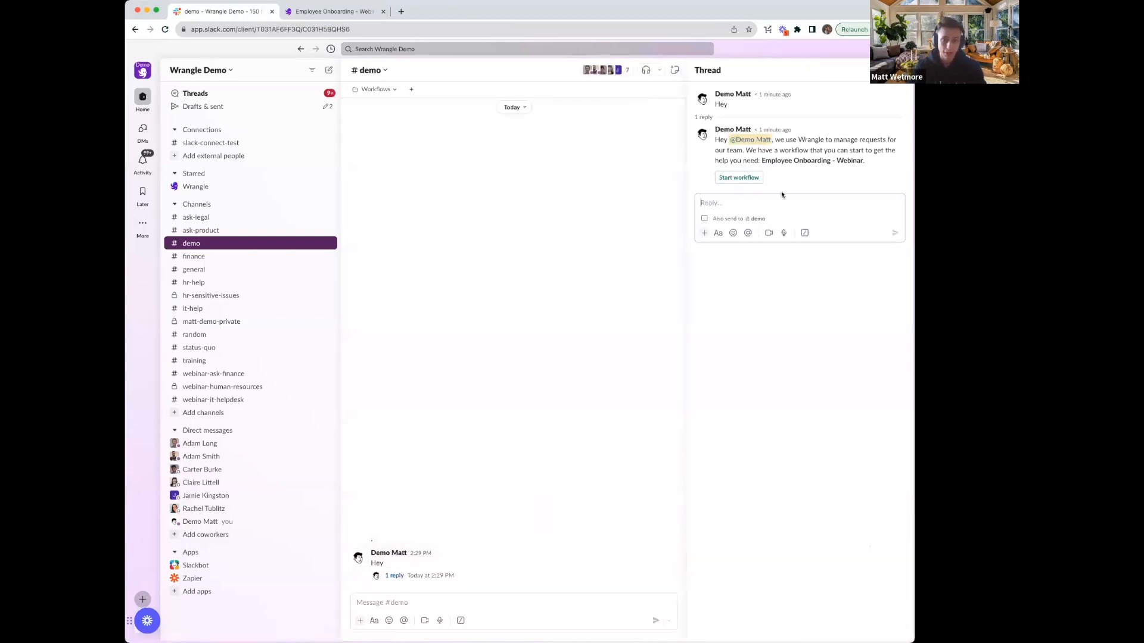
{"action": "left_click", "coordinate": [749, 179]}
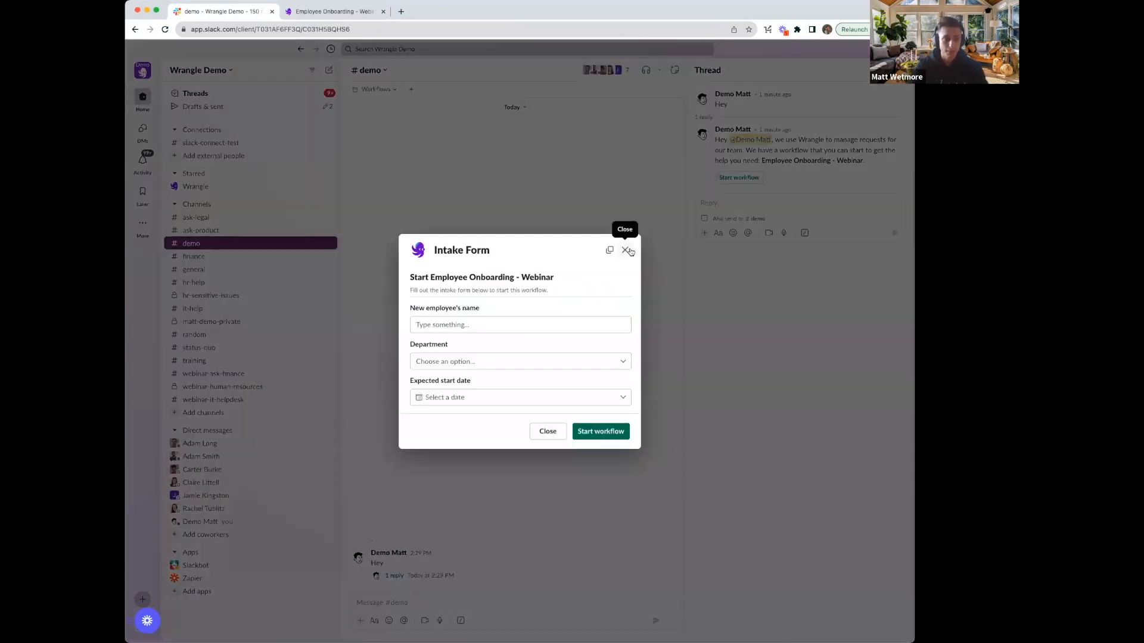
{"action": "left_click", "coordinate": [626, 251]}
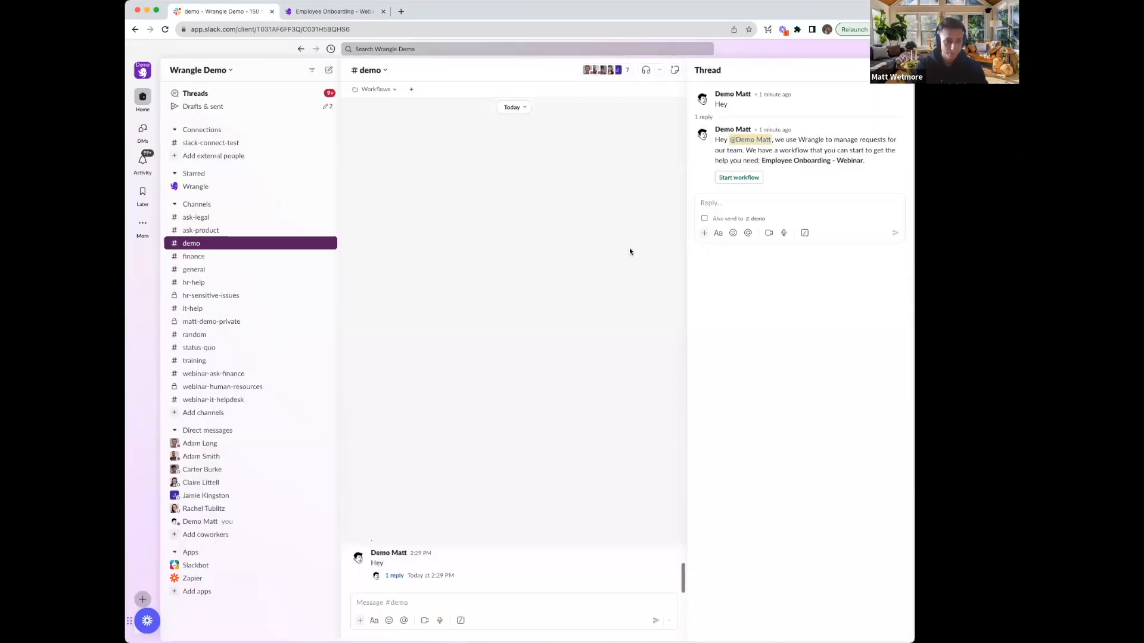
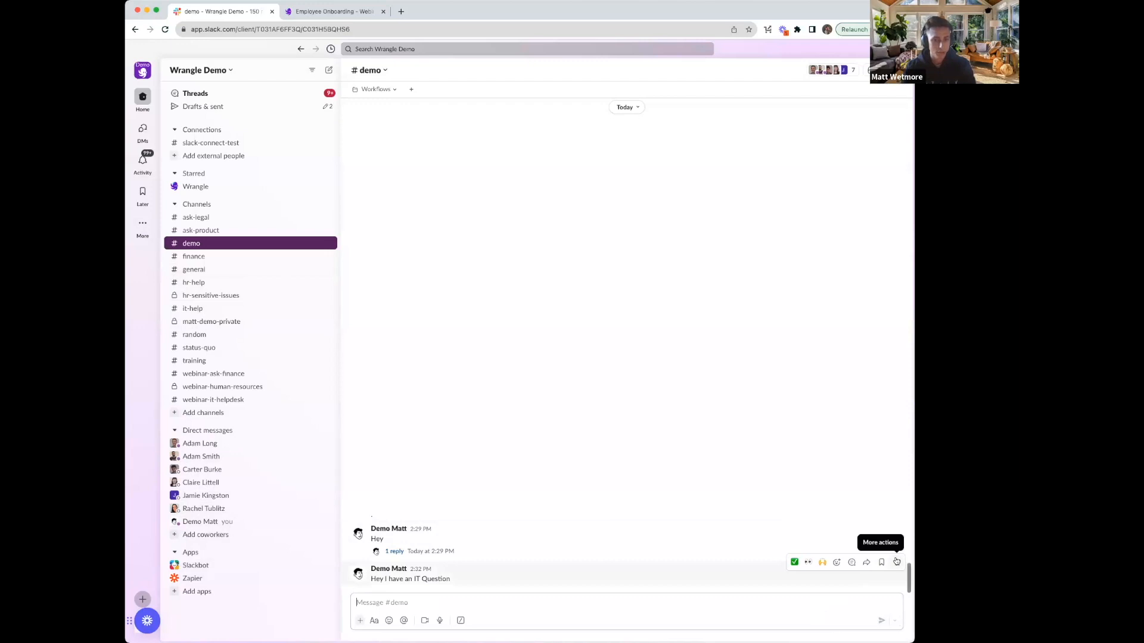
Step: Start an IT Help Desk ticket from the "Hey I have an IT Question" message, answering Yes to turning it off and back on, and claim it
{"action": "left_click", "coordinate": [897, 562]}
{"action": "left_click", "coordinate": [896, 563]}
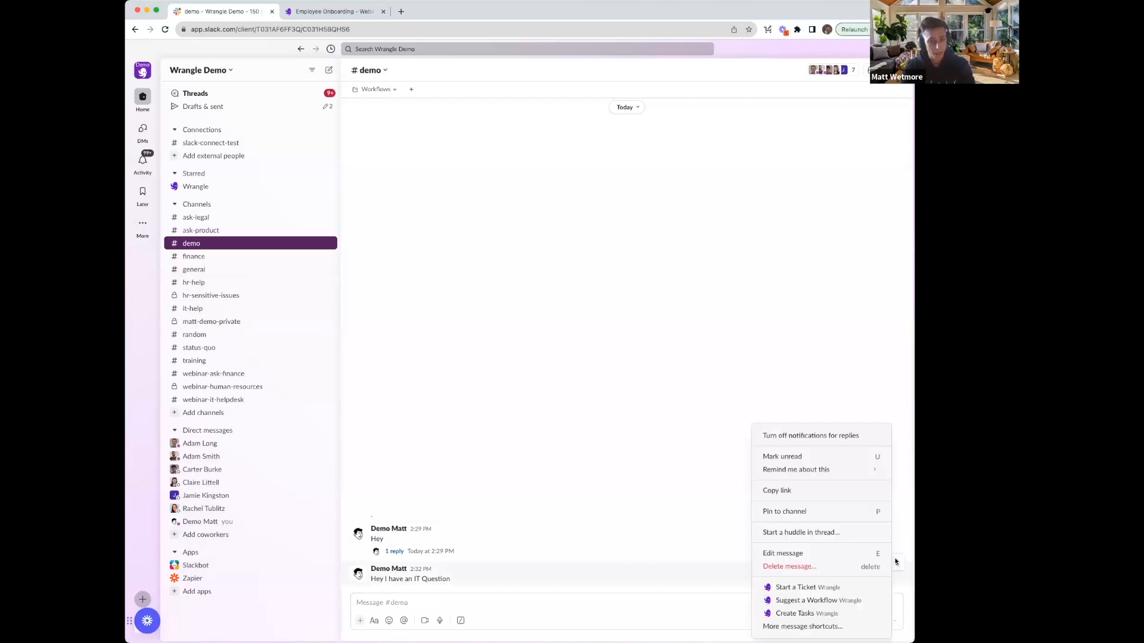
{"action": "left_click", "coordinate": [823, 589]}
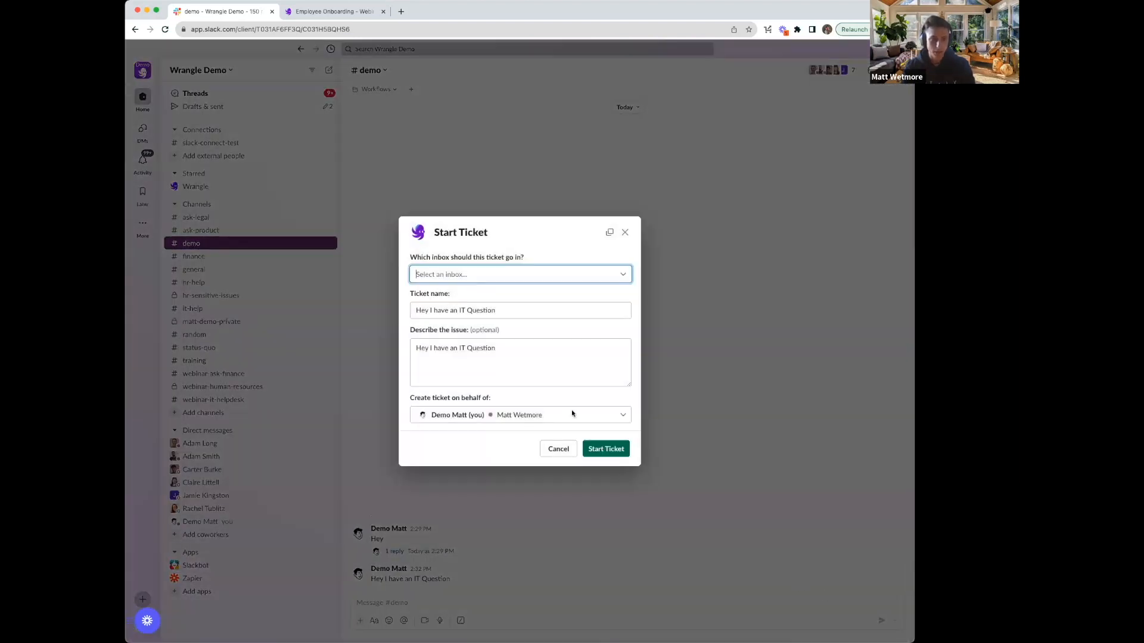
{"action": "left_click_drag", "start_coordinate": [424, 313], "coordinate": [524, 310]}
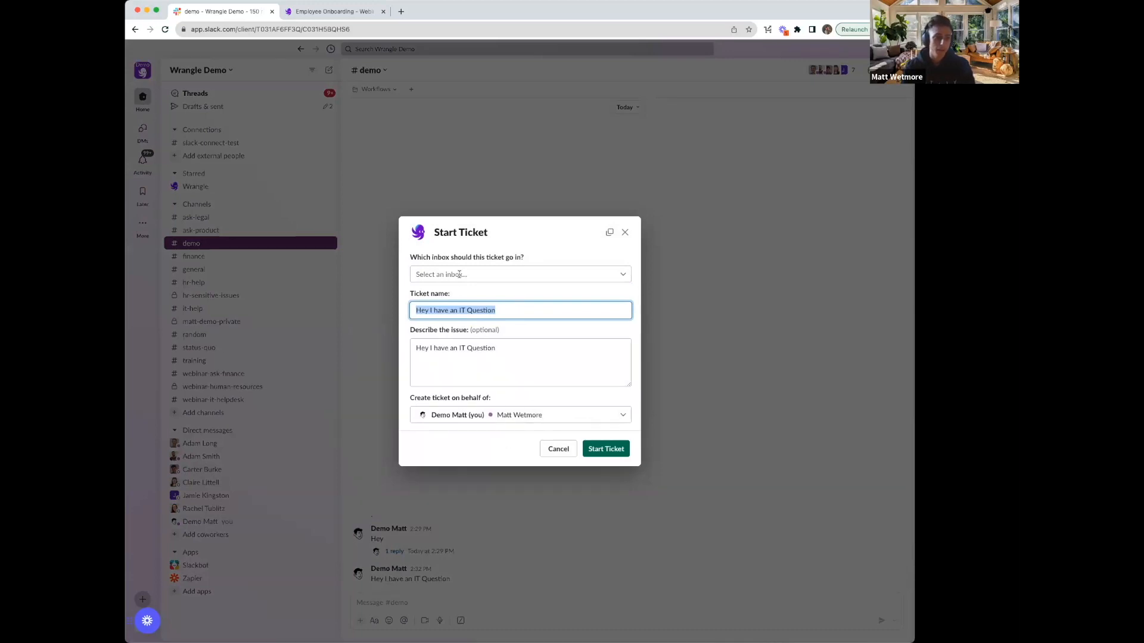
{"action": "left_click", "coordinate": [460, 275]}
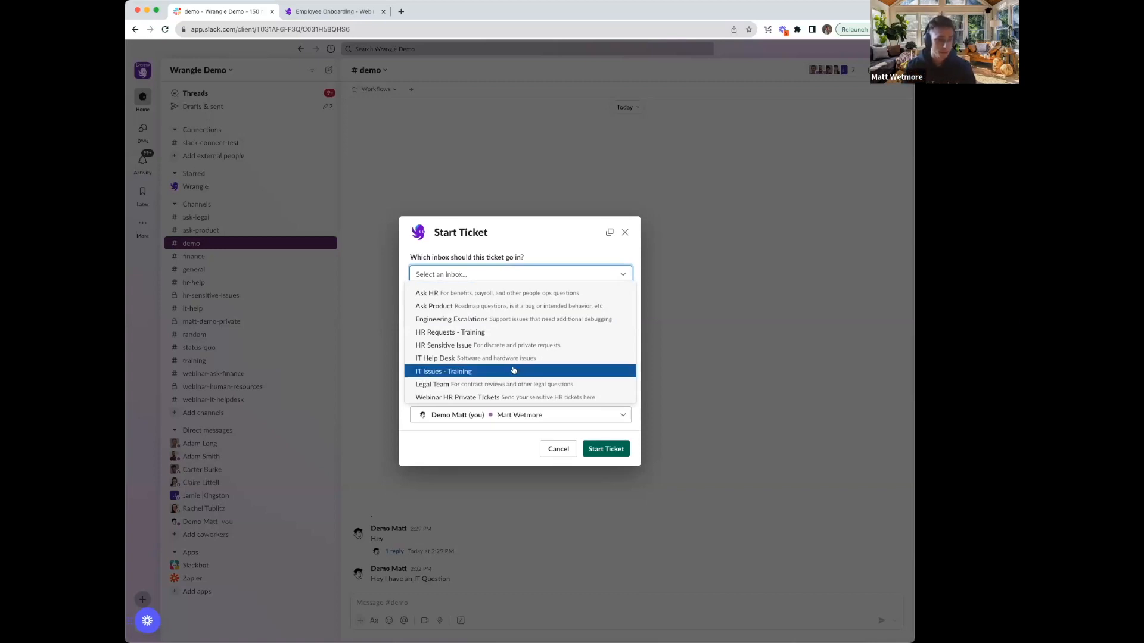
{"action": "left_click", "coordinate": [452, 358]}
{"action": "left_click", "coordinate": [539, 443]}
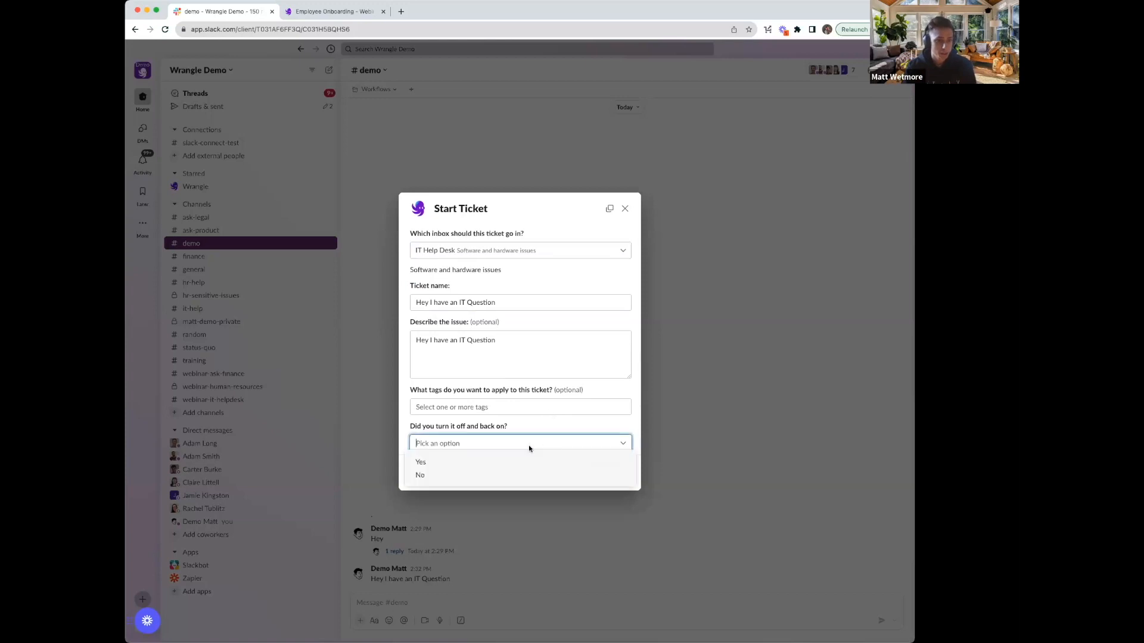
{"action": "left_click", "coordinate": [524, 459]}
{"action": "left_click", "coordinate": [606, 474]}
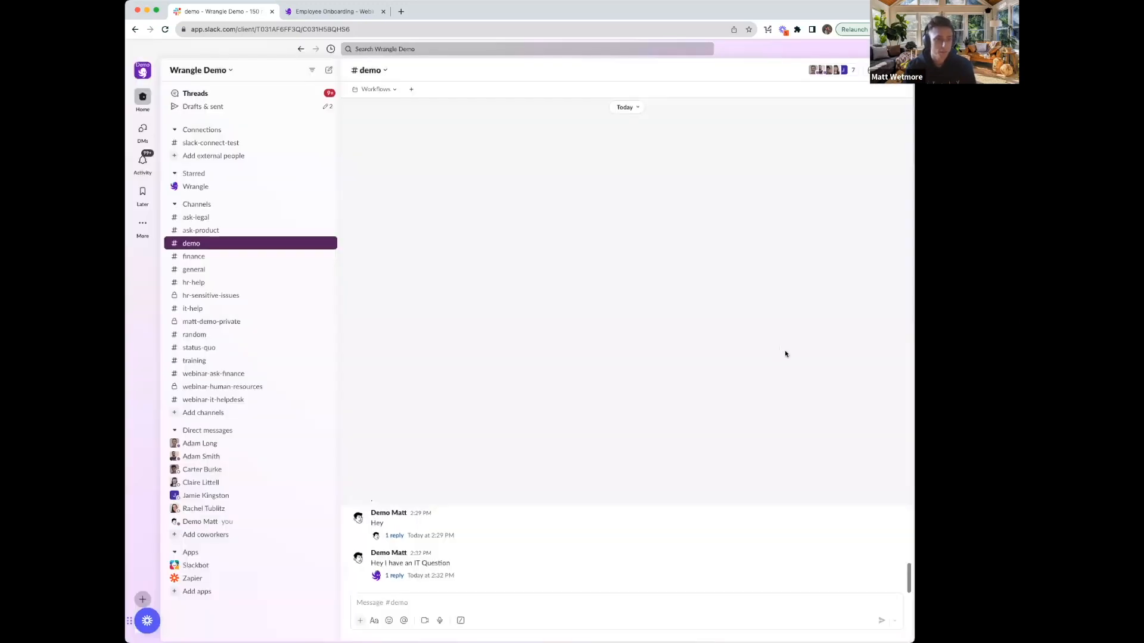
{"action": "left_click", "coordinate": [397, 577]}
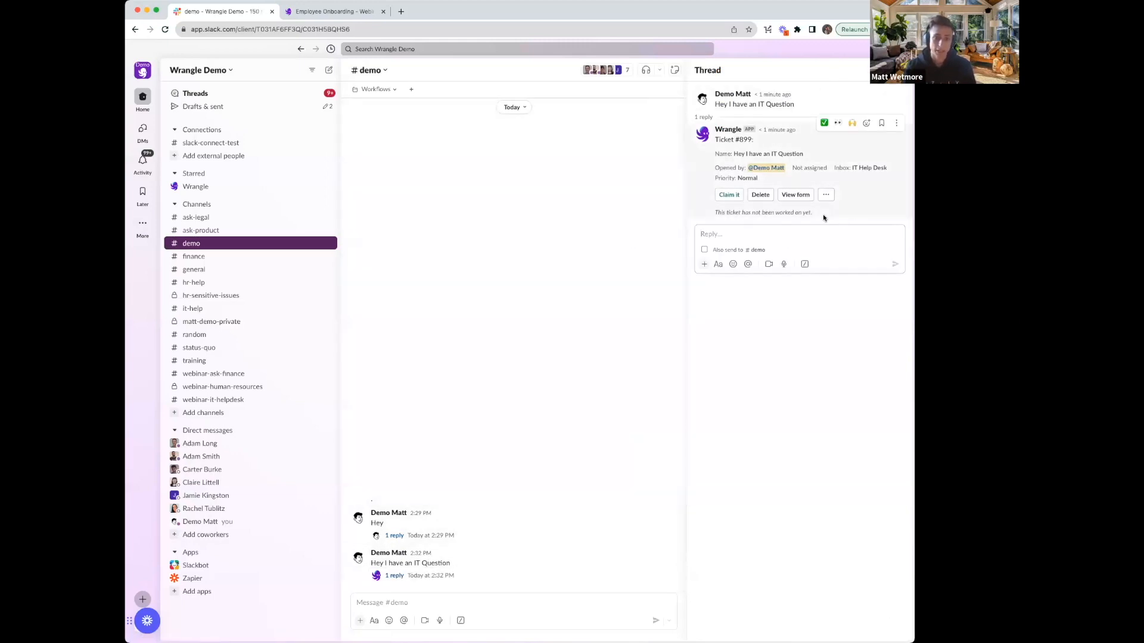
{"action": "left_click", "coordinate": [739, 199]}
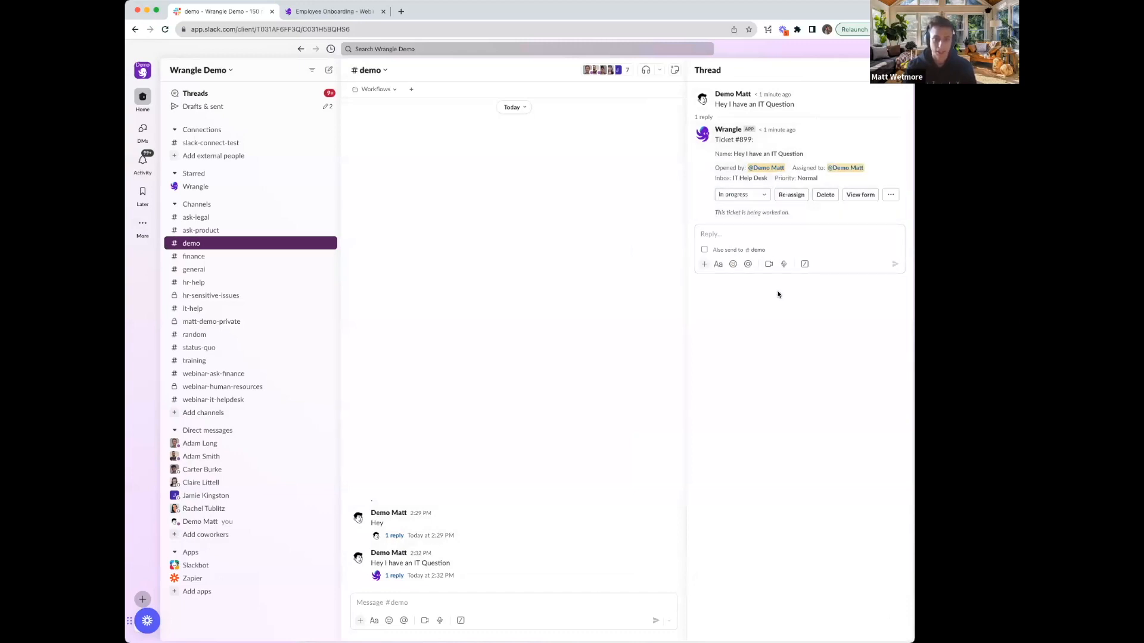
Step: In a coworker's direct messages, start a ticket on their behalf from the "Hey help me" message in the Ask HR inbox
{"action": "left_click", "coordinate": [231, 457]}
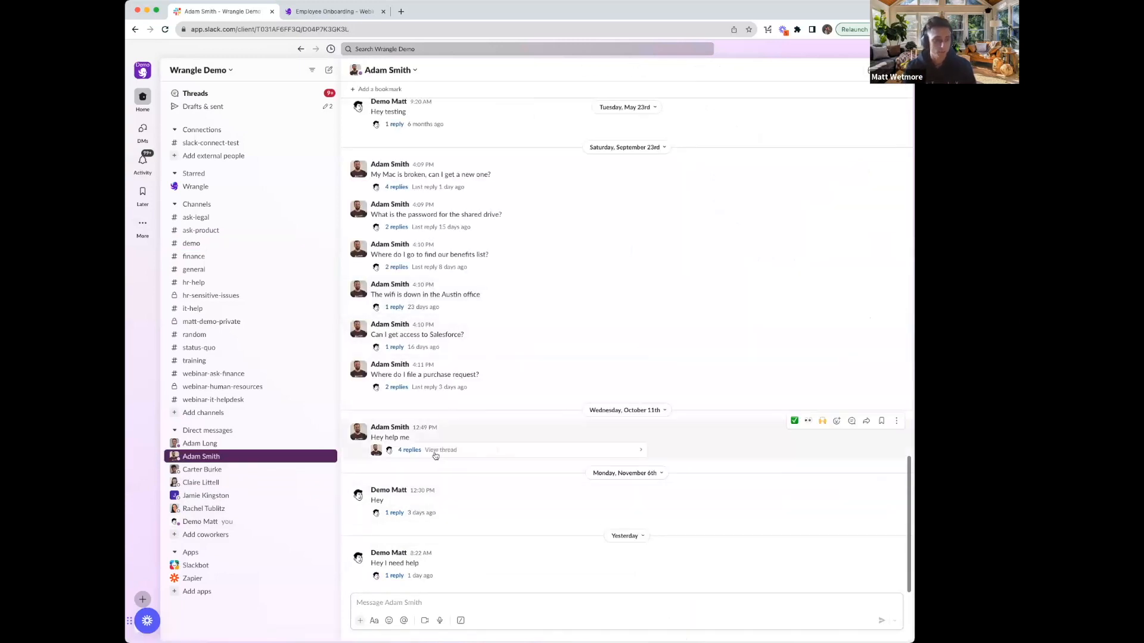
{"action": "left_click", "coordinate": [896, 421]}
{"action": "left_click", "coordinate": [810, 536]}
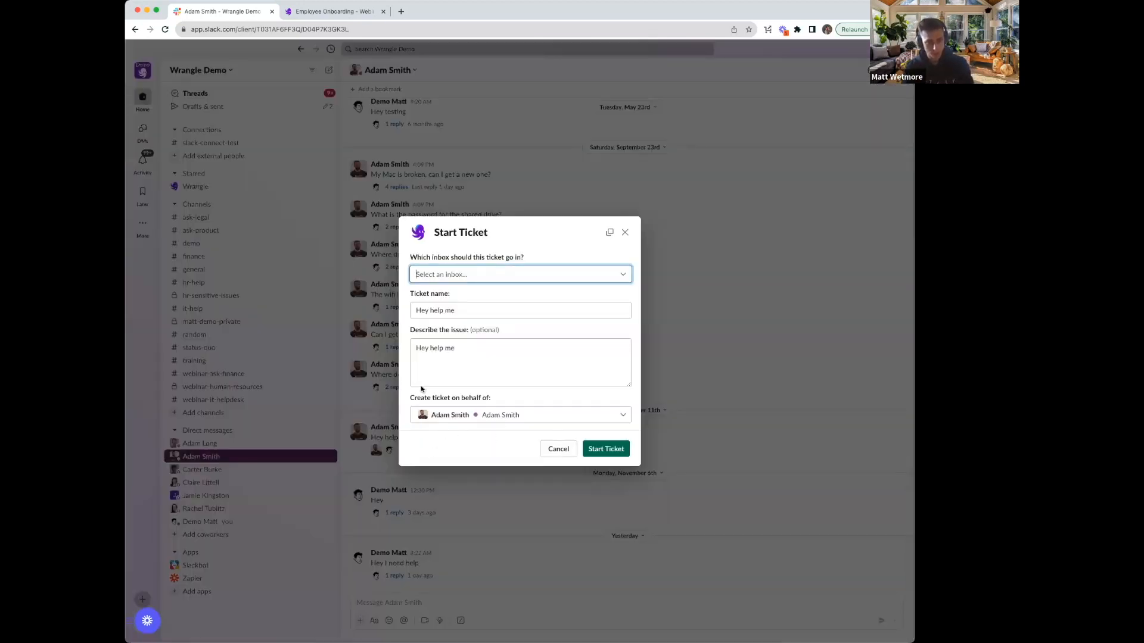
{"action": "left_click_drag", "start_coordinate": [460, 311], "coordinate": [411, 308]}
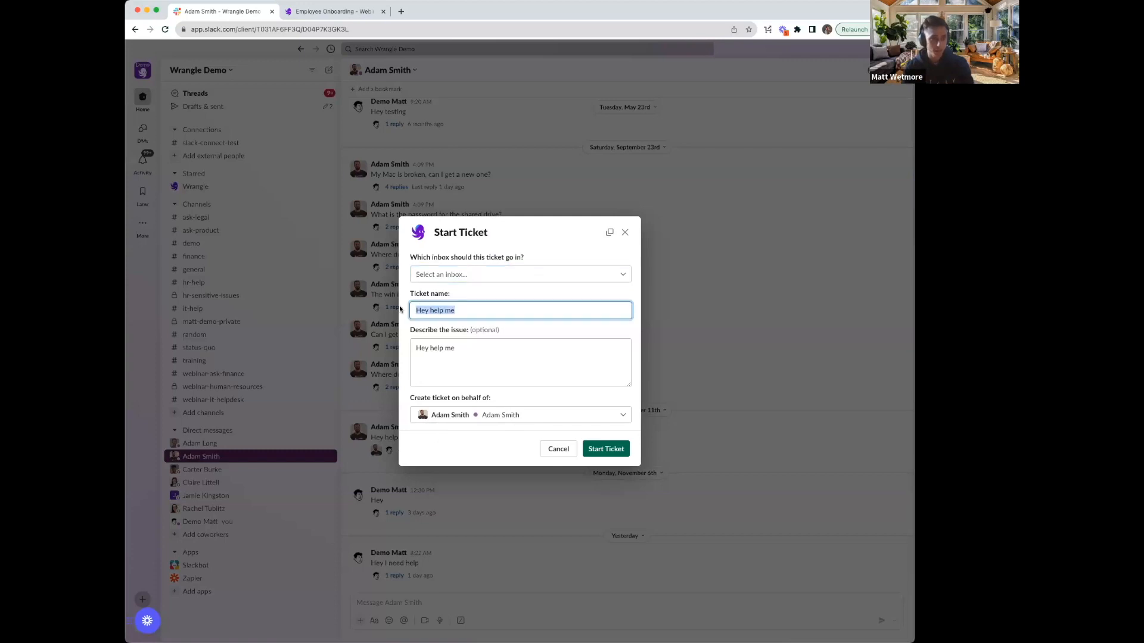
{"action": "left_click", "coordinate": [535, 273]}
{"action": "left_click", "coordinate": [506, 292]}
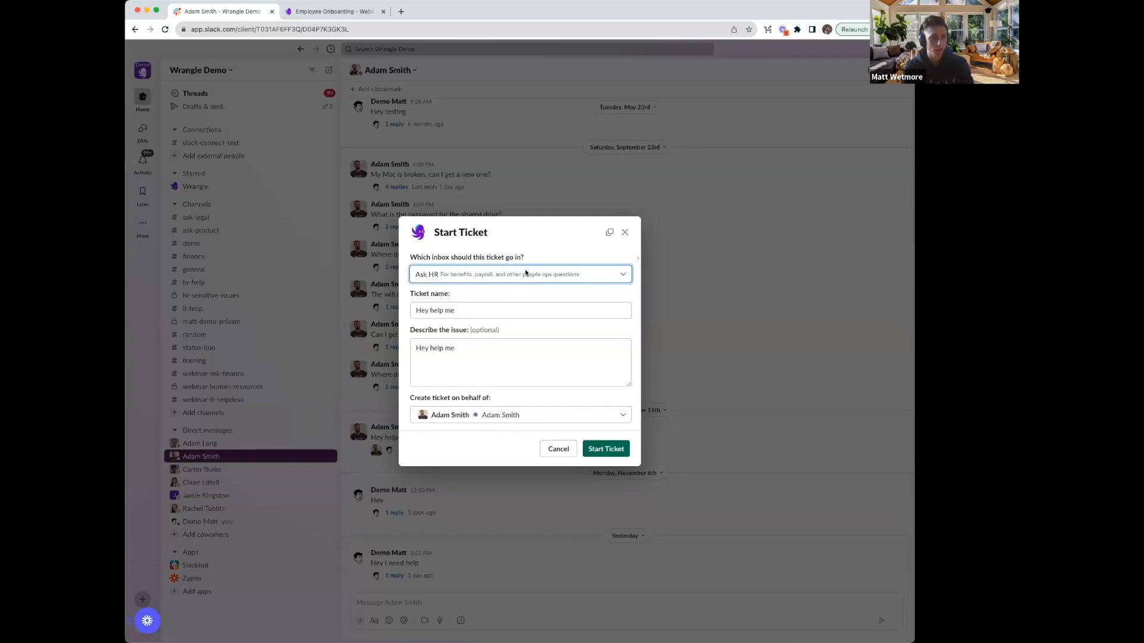
{"action": "left_click", "coordinate": [612, 472]}
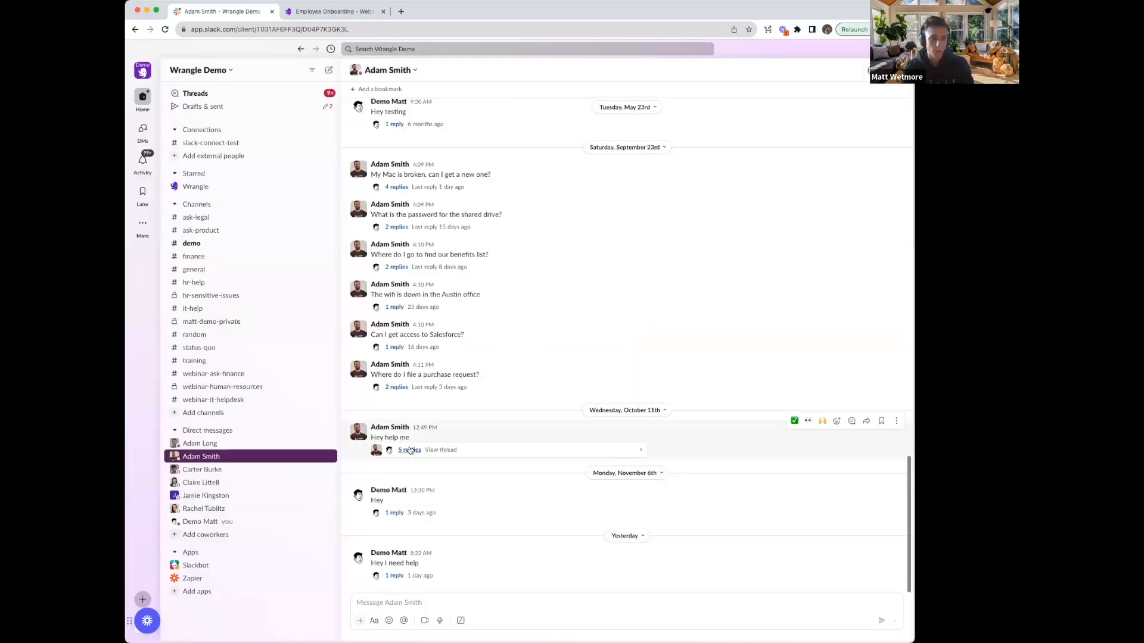
Step: Follow the newest ticket link in the "Hey help me" thread to its demo channel thread, review it and close the thread
{"action": "left_click", "coordinate": [410, 450]}
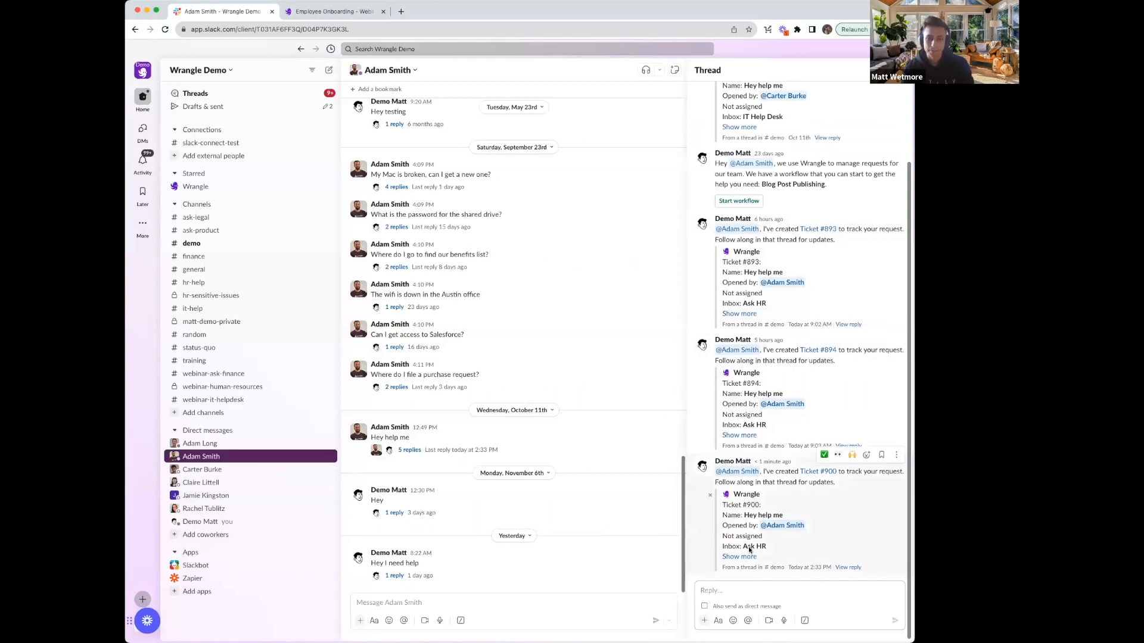
{"action": "left_click", "coordinate": [836, 473]}
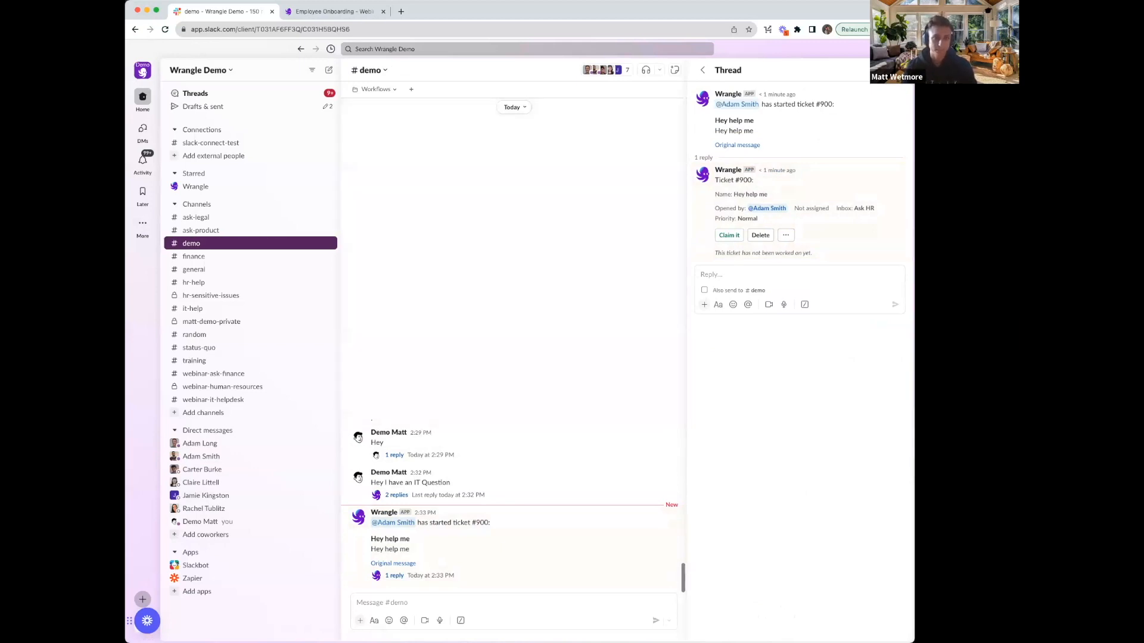
{"action": "left_click", "coordinate": [893, 70]}
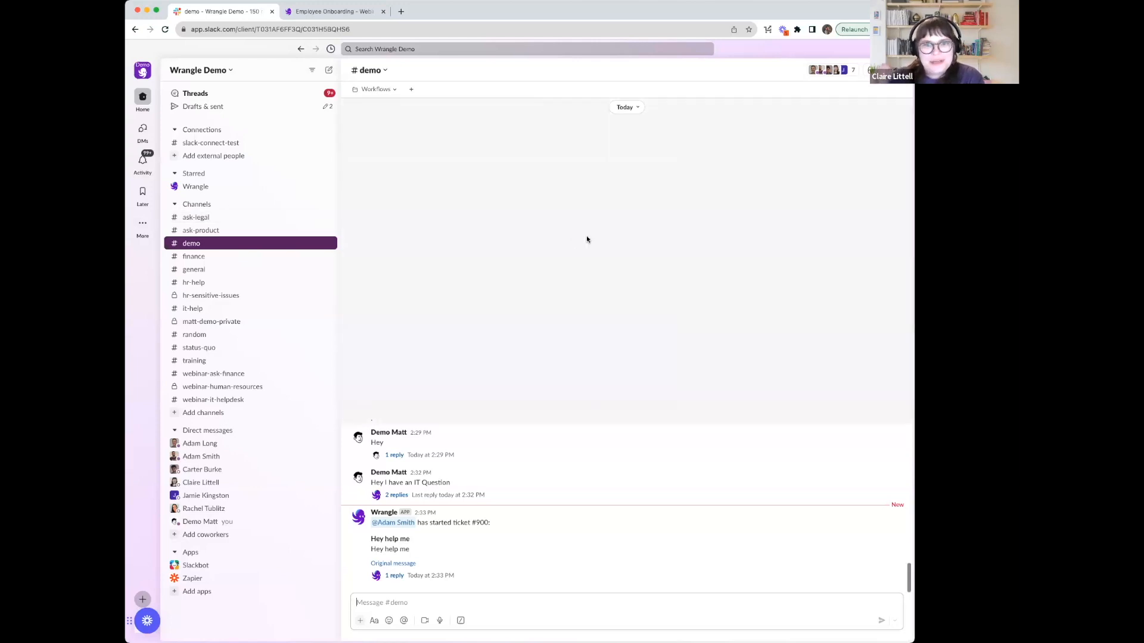
Step: Open the Wrangle app in Slack and review the benefit question ticket's thread and the app's message history
{"action": "left_click", "coordinate": [220, 191]}
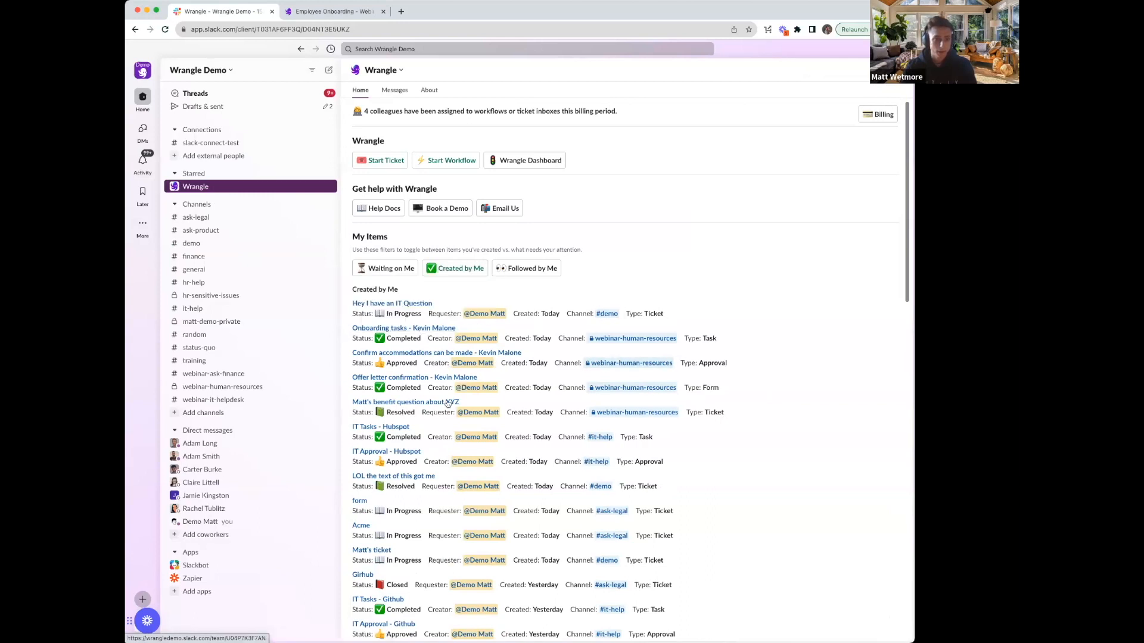
{"action": "left_click", "coordinate": [407, 404]}
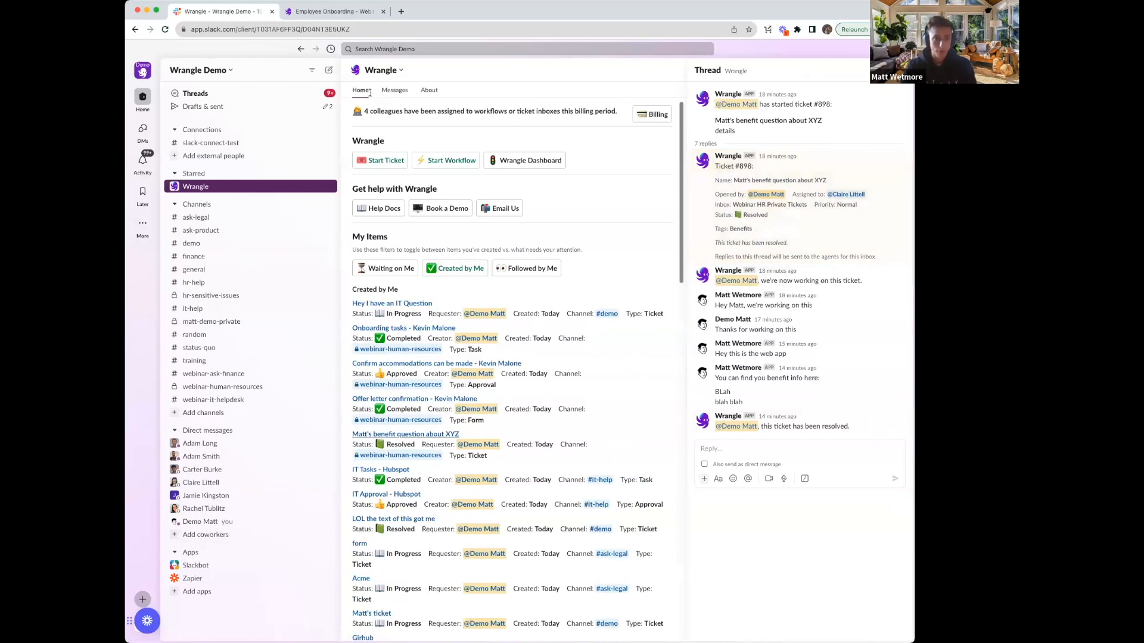
{"action": "left_click", "coordinate": [399, 91]}
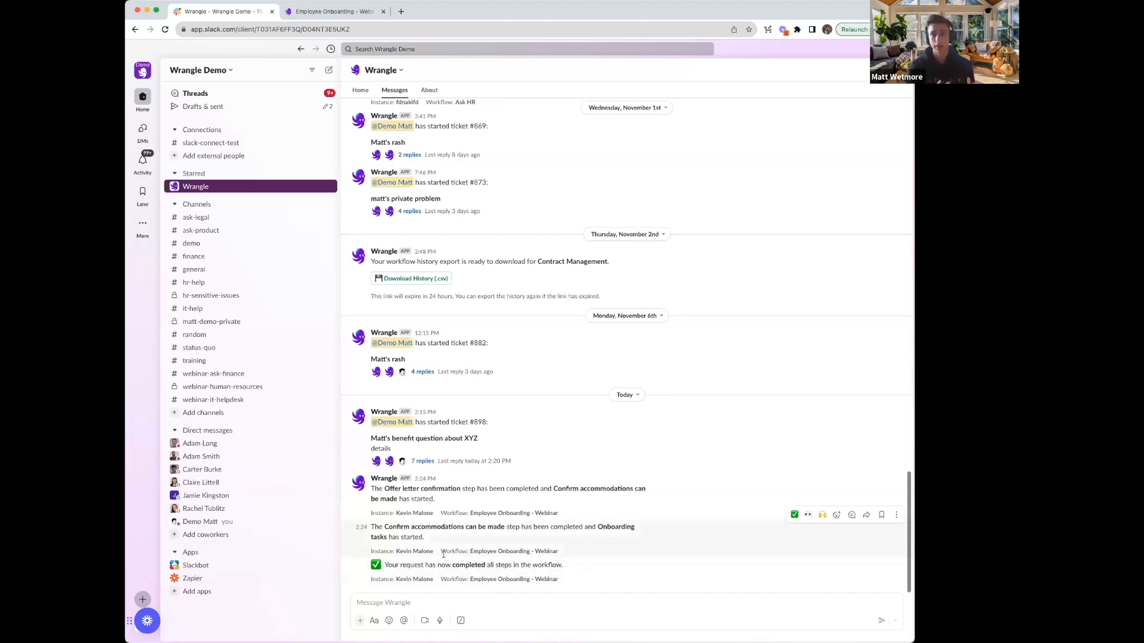
{"action": "scroll", "coordinate": [467, 521], "scroll_direction": "up", "scroll_amount": 3}
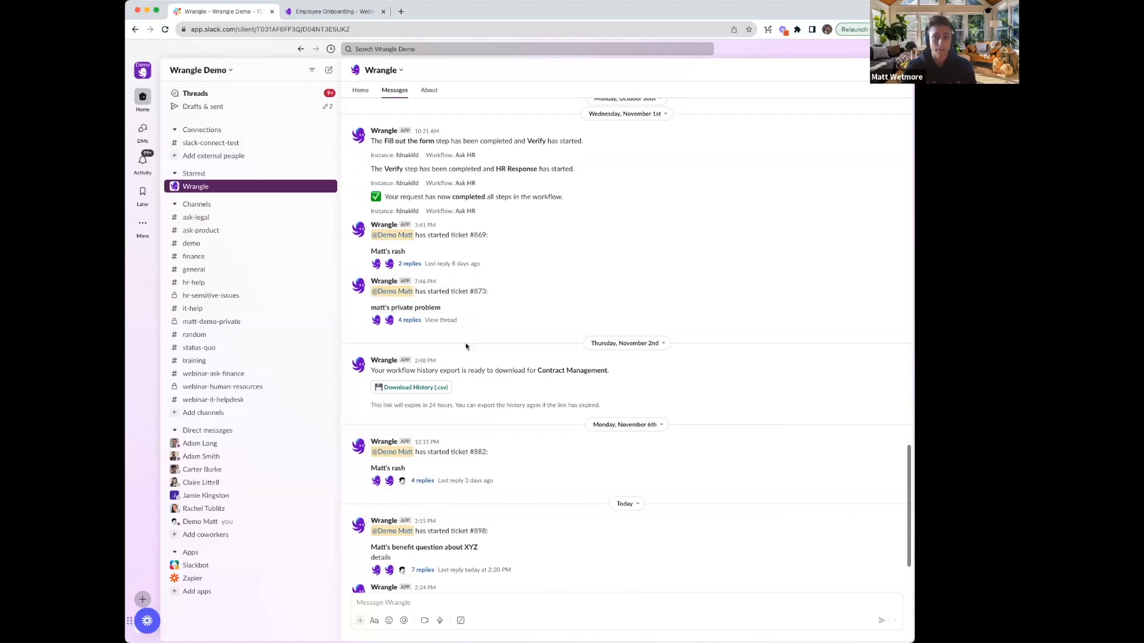
Step: Return to the Wrangle app's home view, review the "Hey I have an IT Question" ticket's thread and close it
{"action": "left_click", "coordinate": [361, 90]}
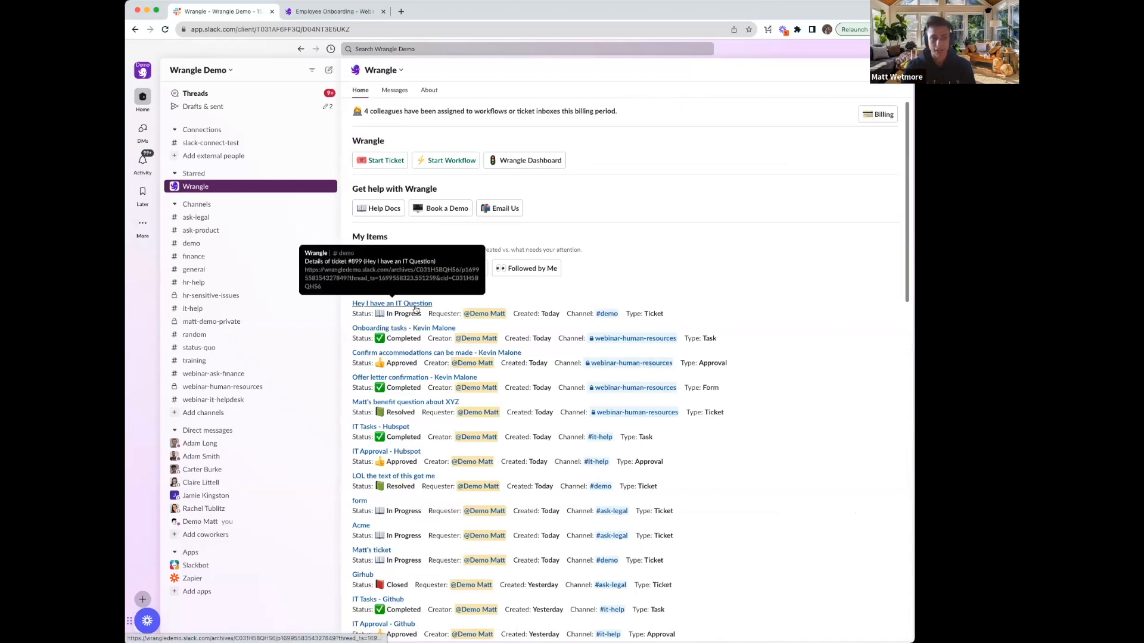
{"action": "left_click", "coordinate": [415, 305]}
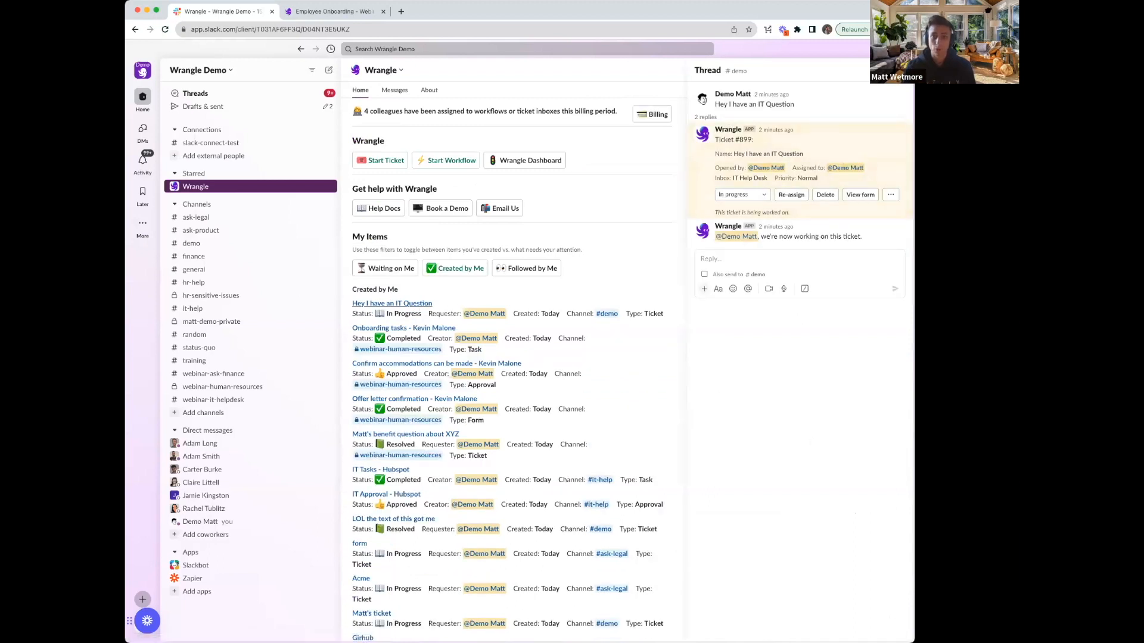
{"action": "left_click", "coordinate": [893, 70]}
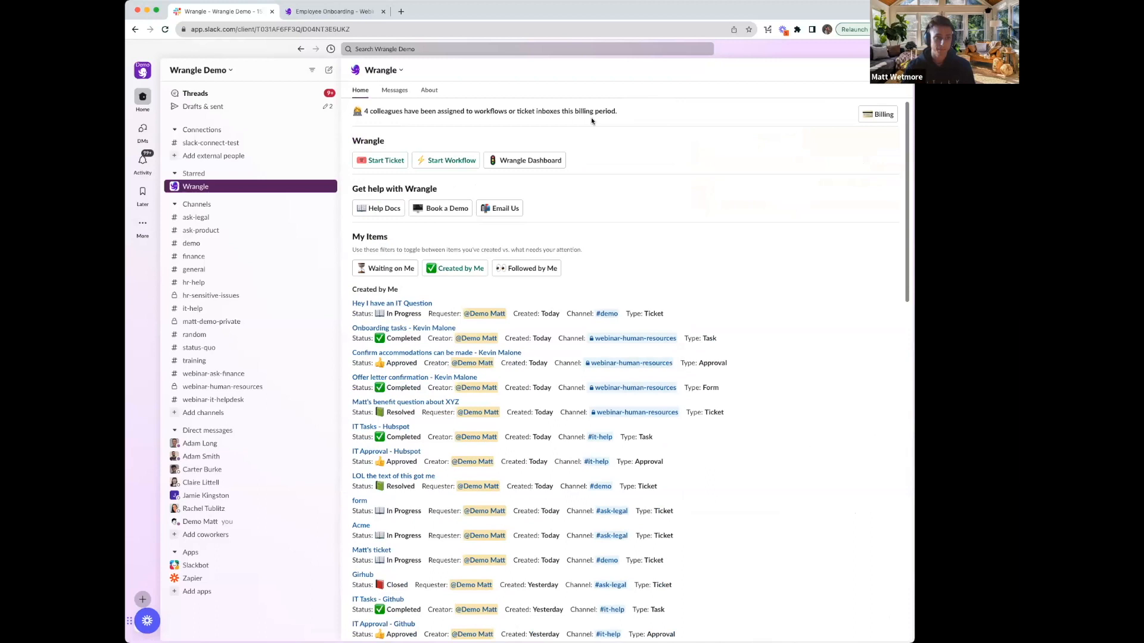
Step: Recheck the Wrangle app's messages and home view, and switch to the Wrangle web dashboard
{"action": "left_click", "coordinate": [393, 92]}
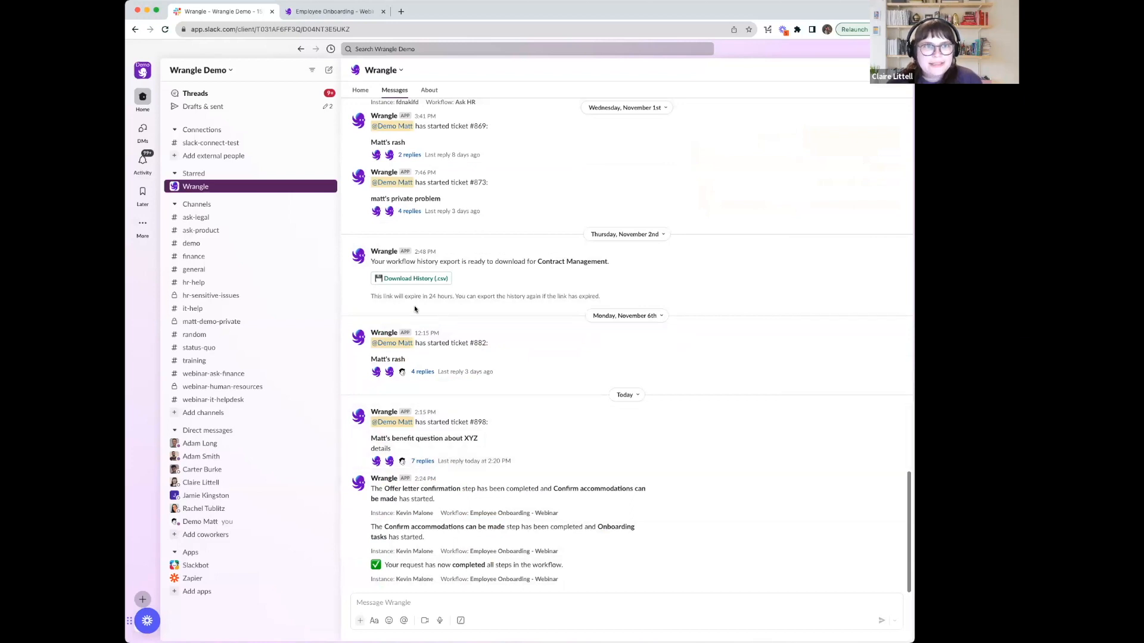
{"action": "left_click", "coordinate": [360, 91]}
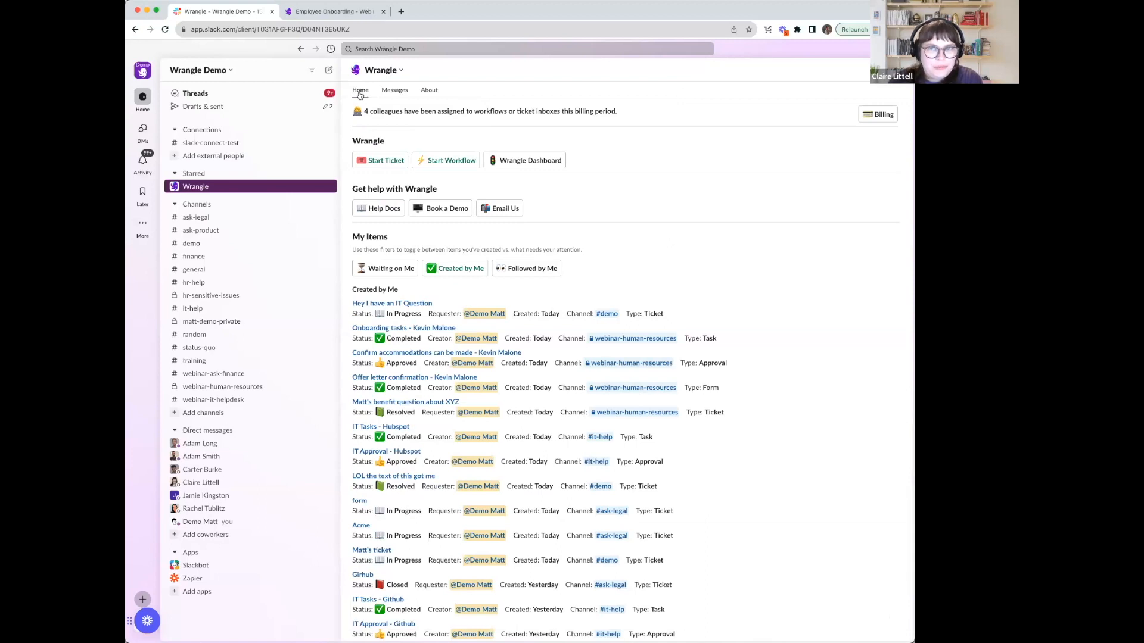
{"action": "left_click", "coordinate": [334, 12]}
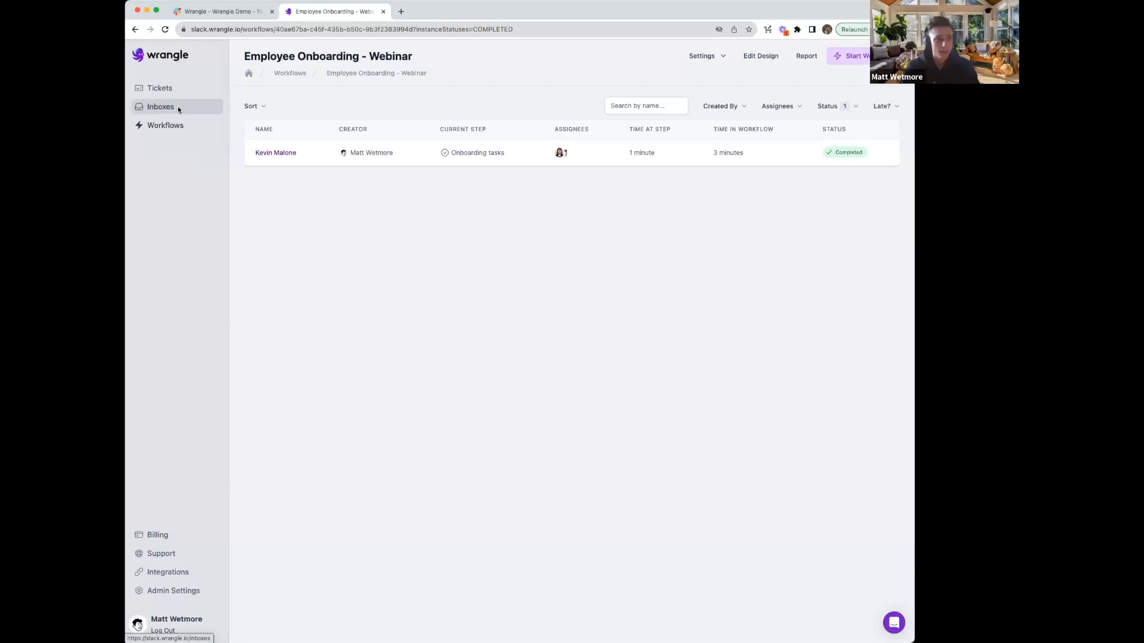
Step: Open the users and permissions settings of the Webinar HR Private Tickets inbox
{"action": "left_click", "coordinate": [177, 106]}
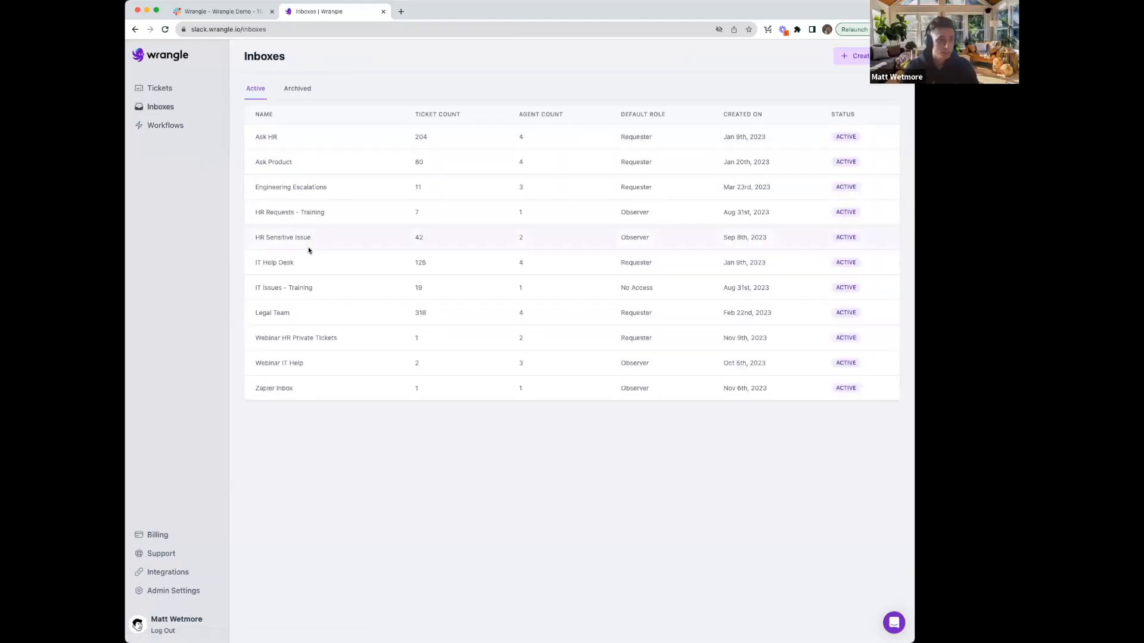
{"action": "left_click", "coordinate": [329, 339]}
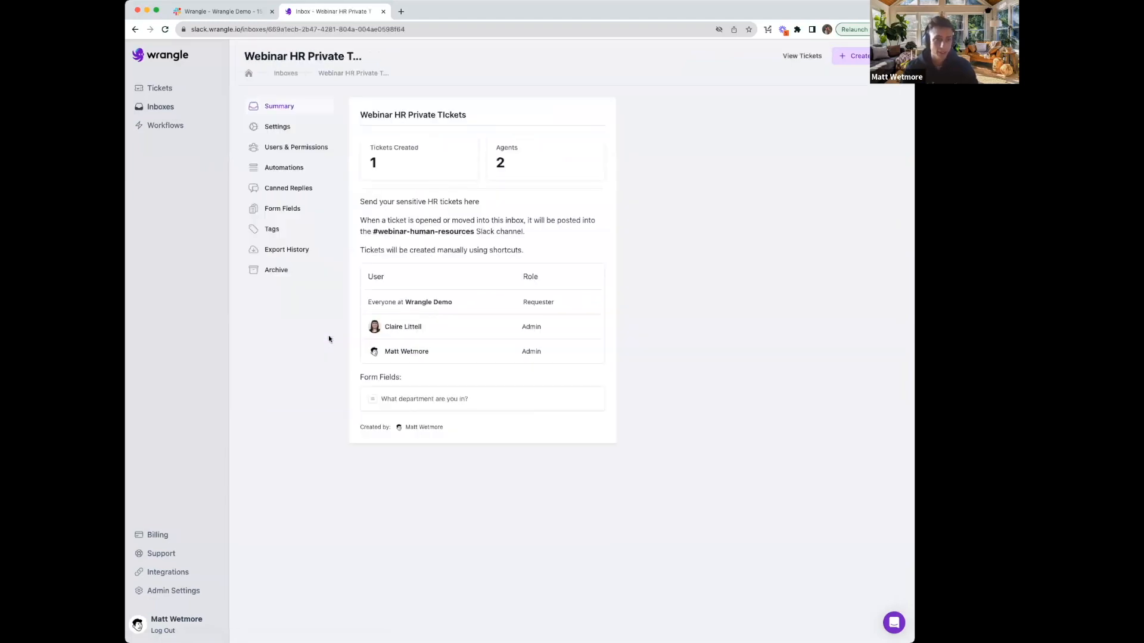
{"action": "left_click", "coordinate": [290, 150]}
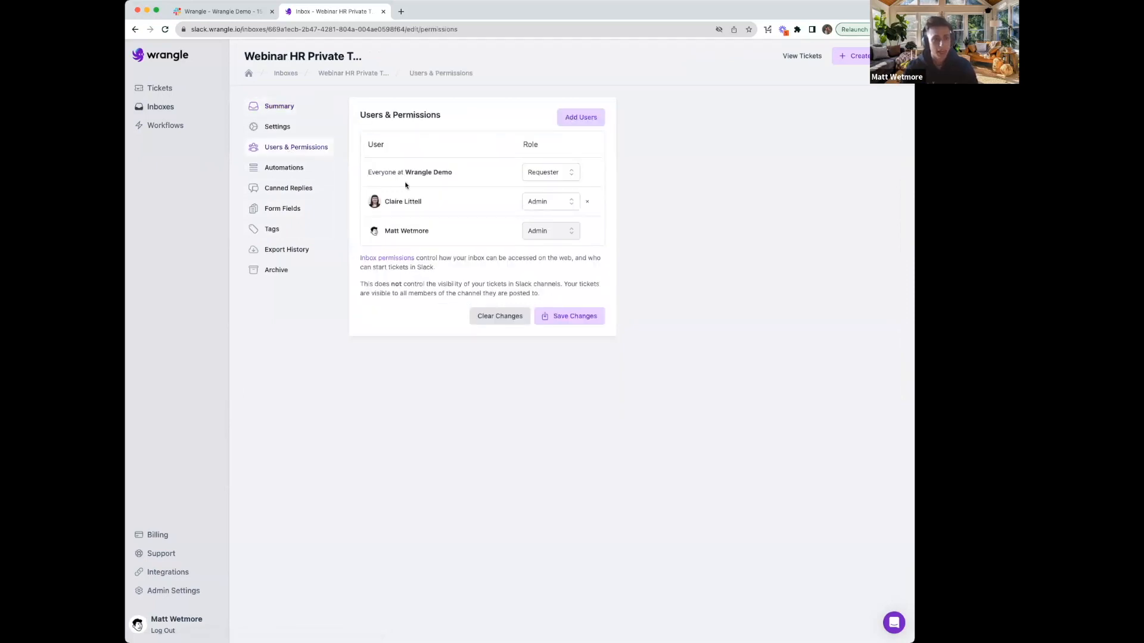
Step: Add the second suggested user to the Webinar HR Private Tickets inbox with the Admin role and save the permission changes
{"action": "left_click", "coordinate": [591, 118]}
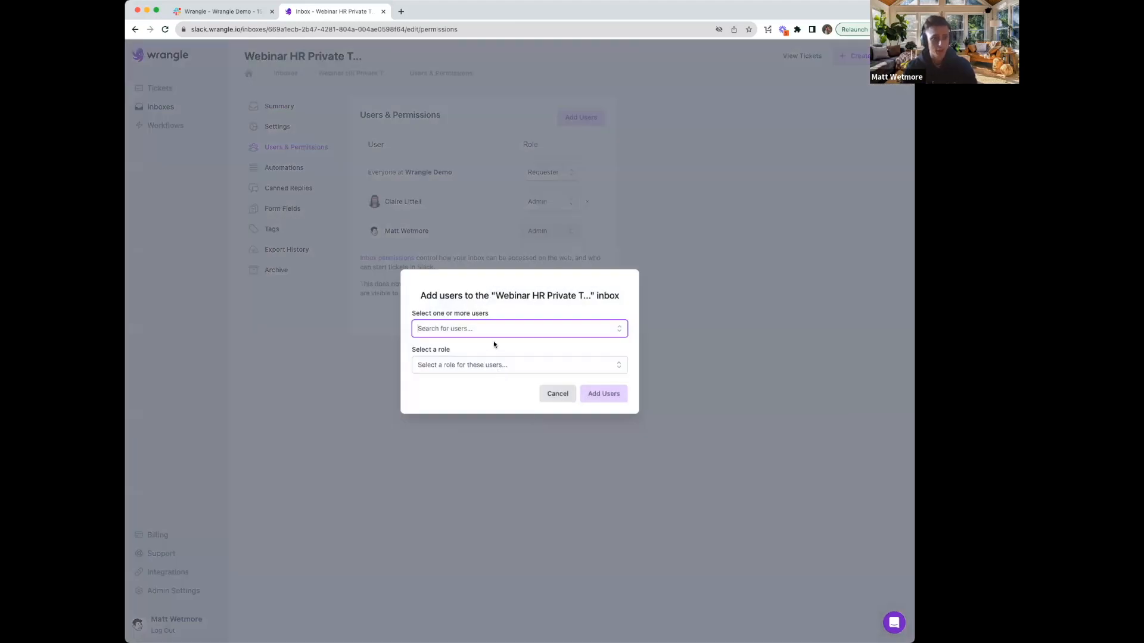
{"action": "left_click", "coordinate": [504, 330]}
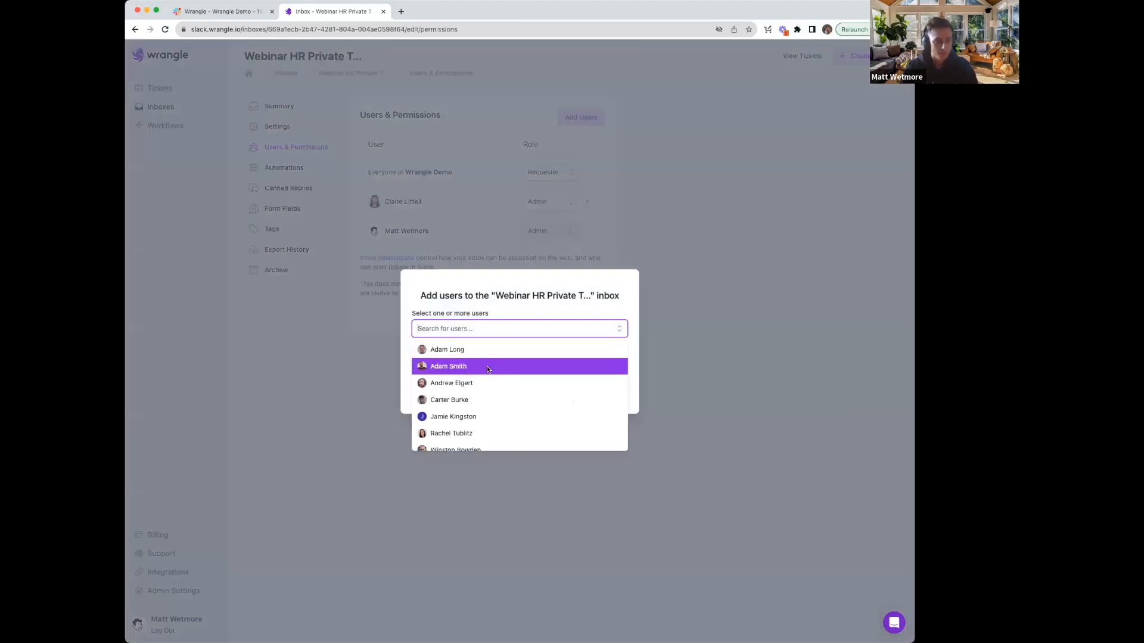
{"action": "left_click", "coordinate": [450, 367]}
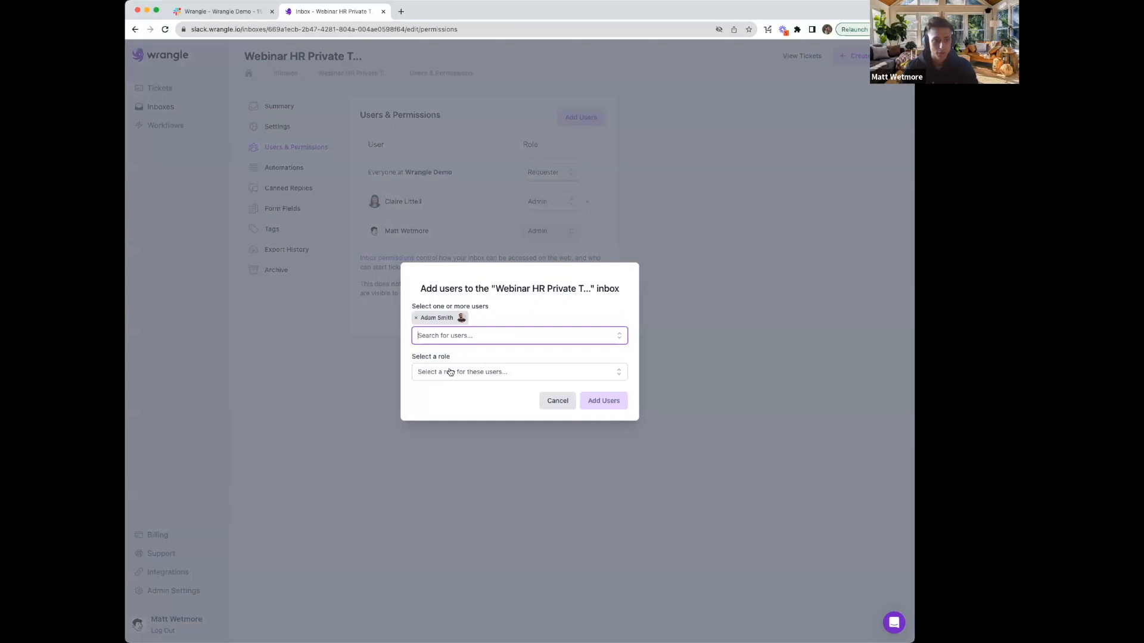
{"action": "left_click", "coordinate": [450, 372]}
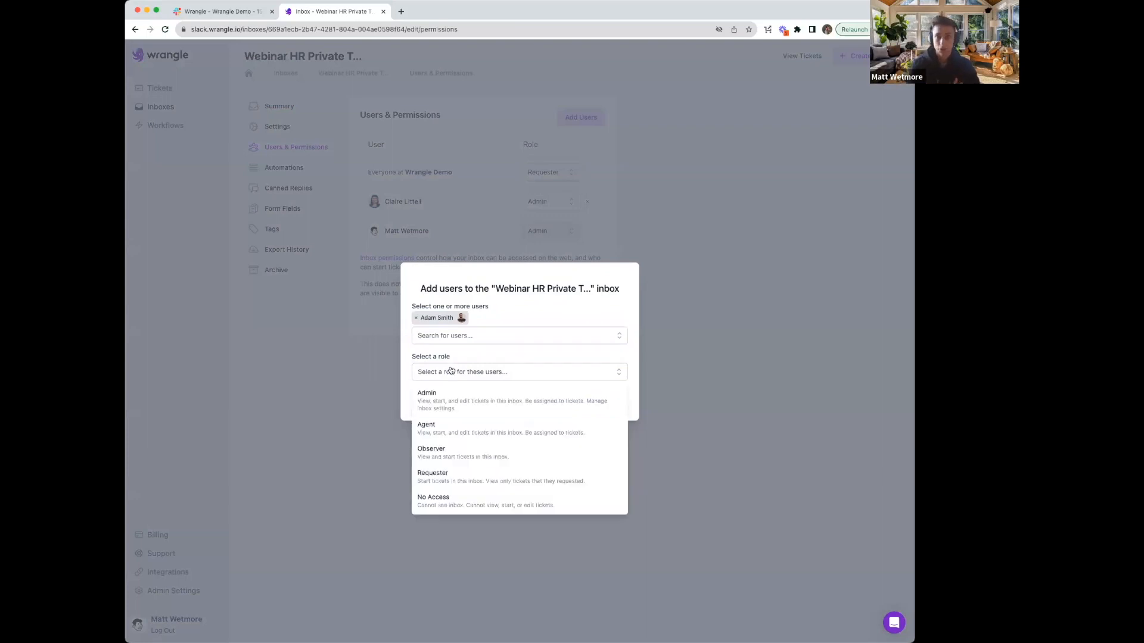
{"action": "left_click", "coordinate": [488, 411]}
{"action": "left_click", "coordinate": [606, 398]}
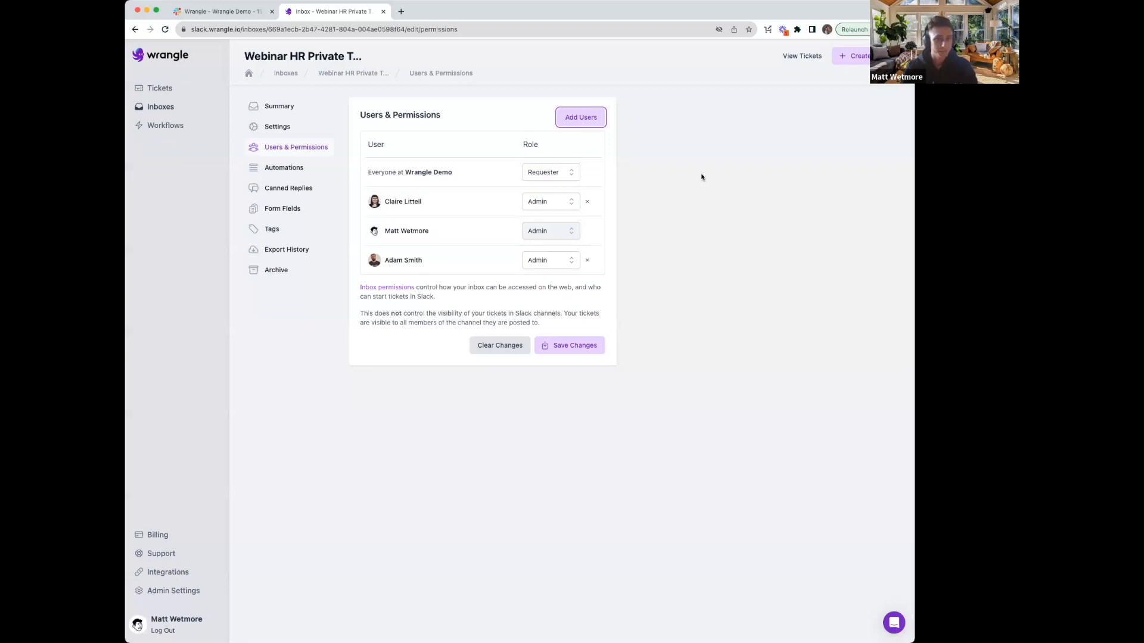
{"action": "left_click", "coordinate": [584, 345]}
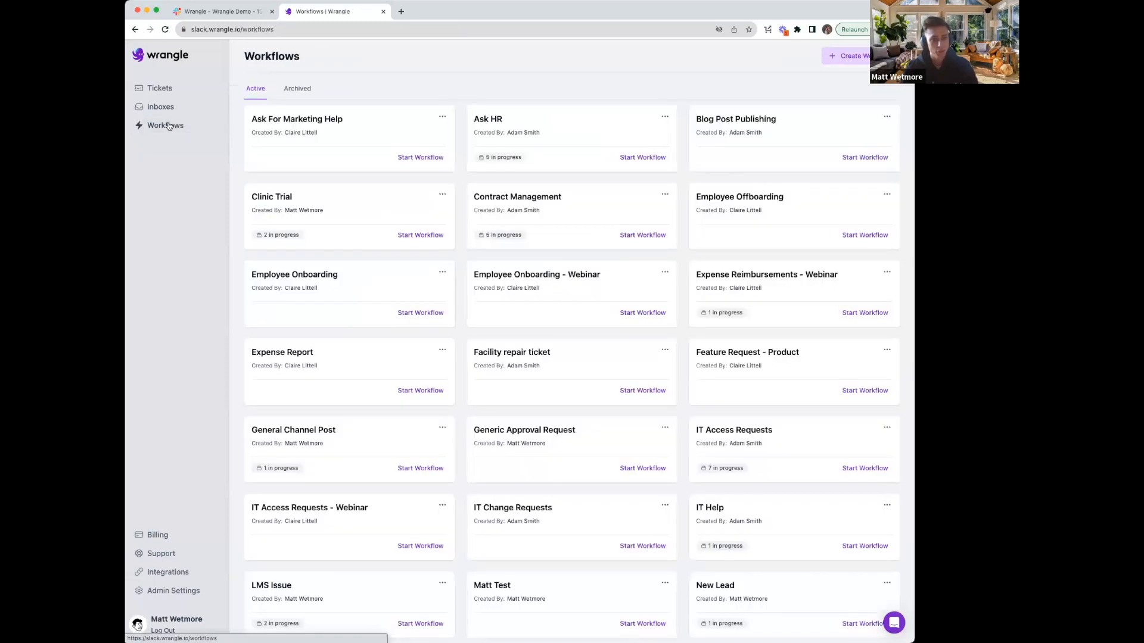
Step: Open the users and permissions settings of the Employee Onboarding - Webinar workflow
{"action": "left_click", "coordinate": [626, 288]}
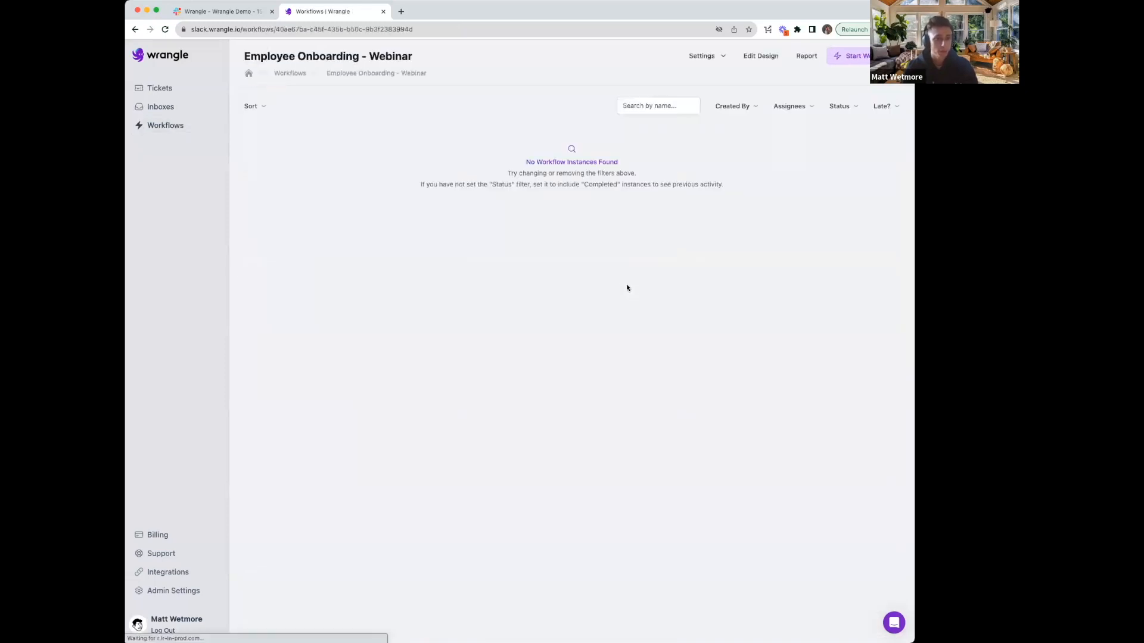
{"action": "left_click", "coordinate": [703, 55]}
{"action": "left_click", "coordinate": [699, 99]}
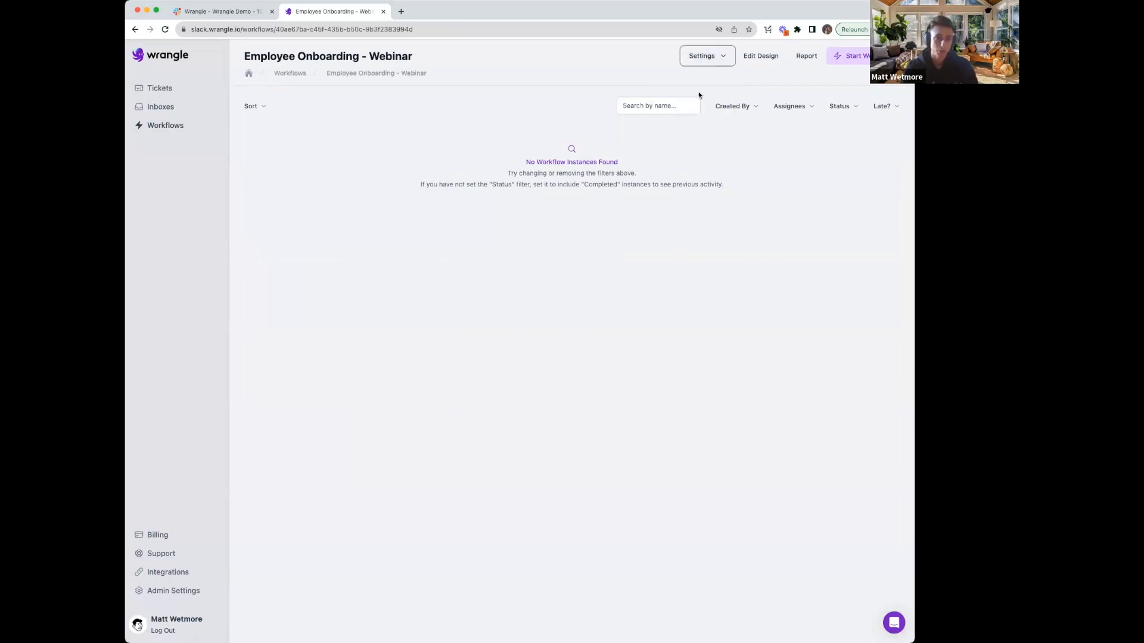
Step: Add the signed-in account's user to the Employee Onboarding - Webinar workflow with the Admin role
{"action": "left_click", "coordinate": [581, 117]}
{"action": "left_click", "coordinate": [552, 340]}
{"action": "scroll", "coordinate": [518, 390], "scroll_direction": "down", "scroll_amount": 1}
{"action": "left_click", "coordinate": [515, 410]}
{"action": "left_click", "coordinate": [524, 379]}
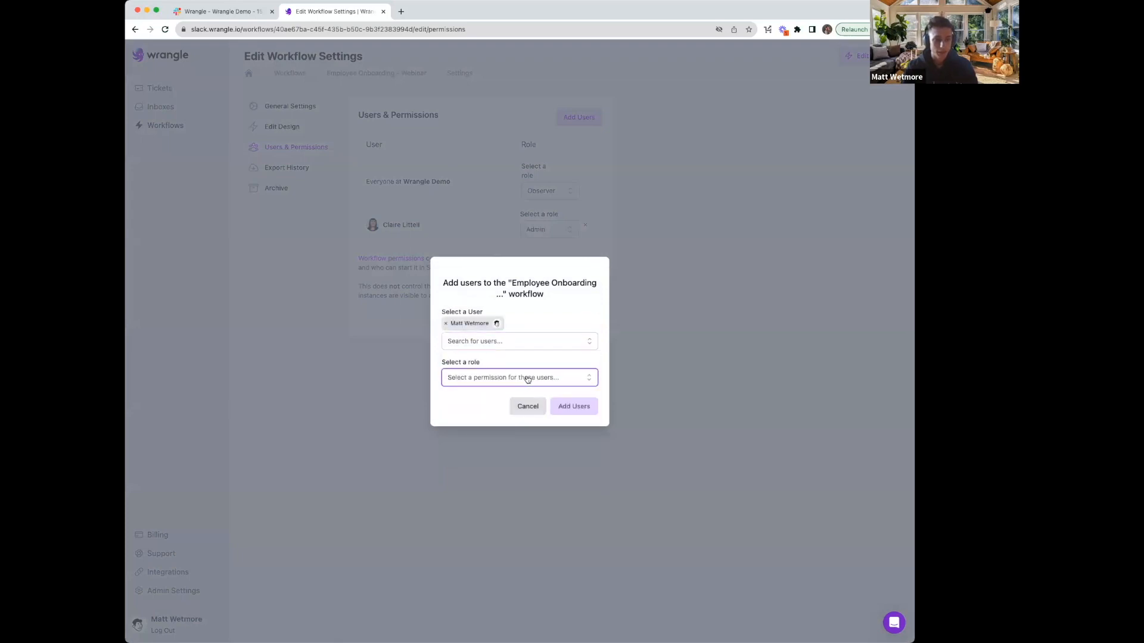
{"action": "left_click", "coordinate": [524, 410]}
{"action": "left_click", "coordinate": [573, 407]}
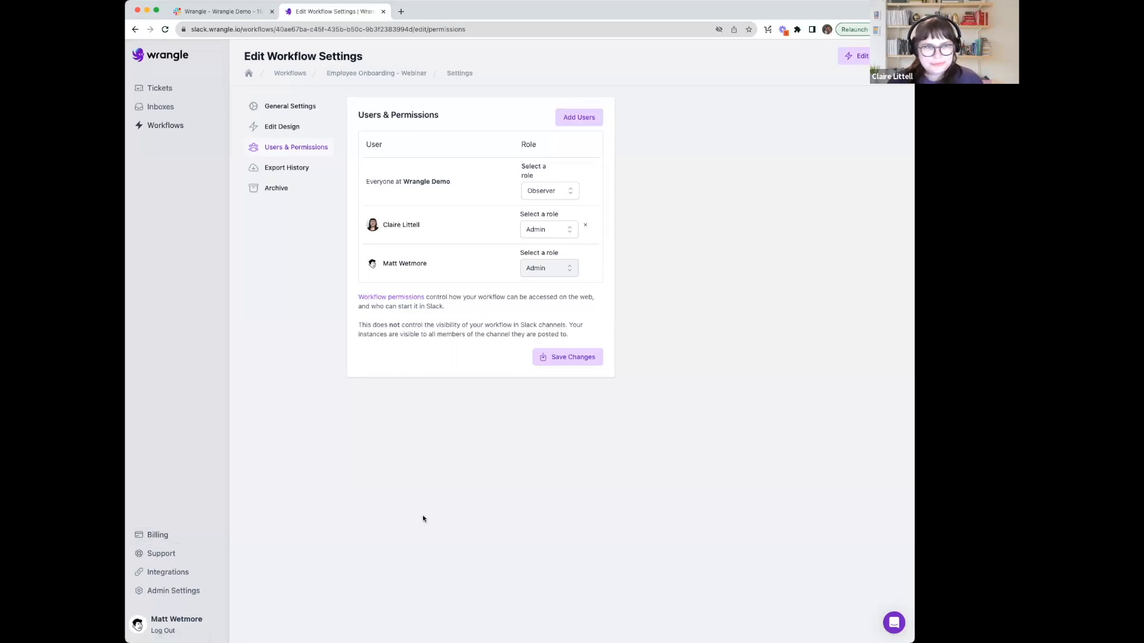
{"action": "left_click", "coordinate": [186, 539]}
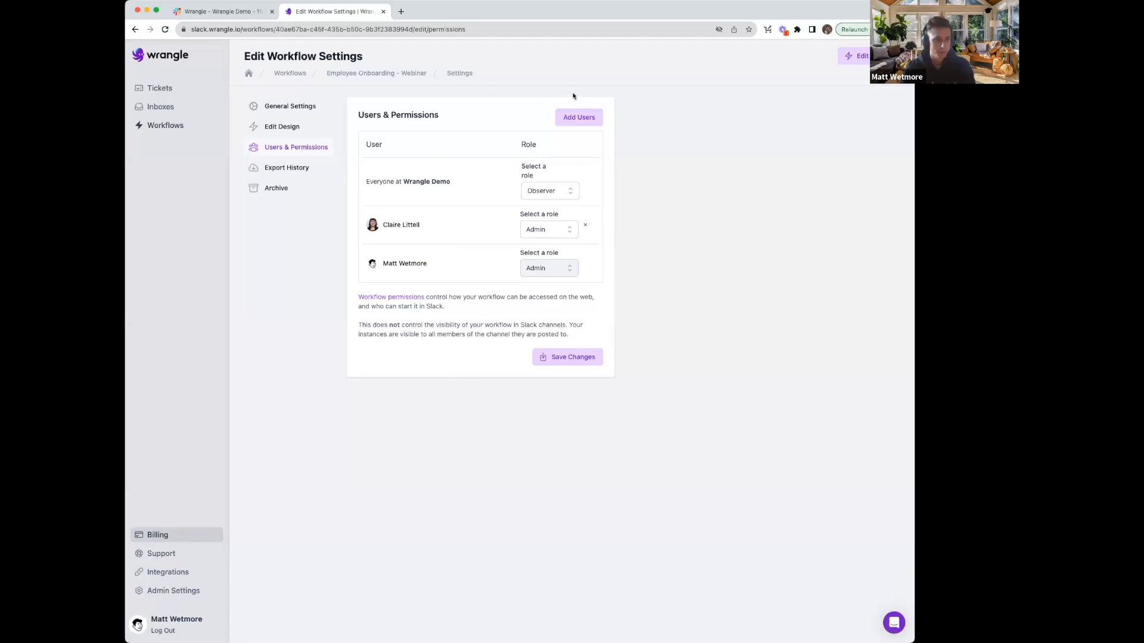